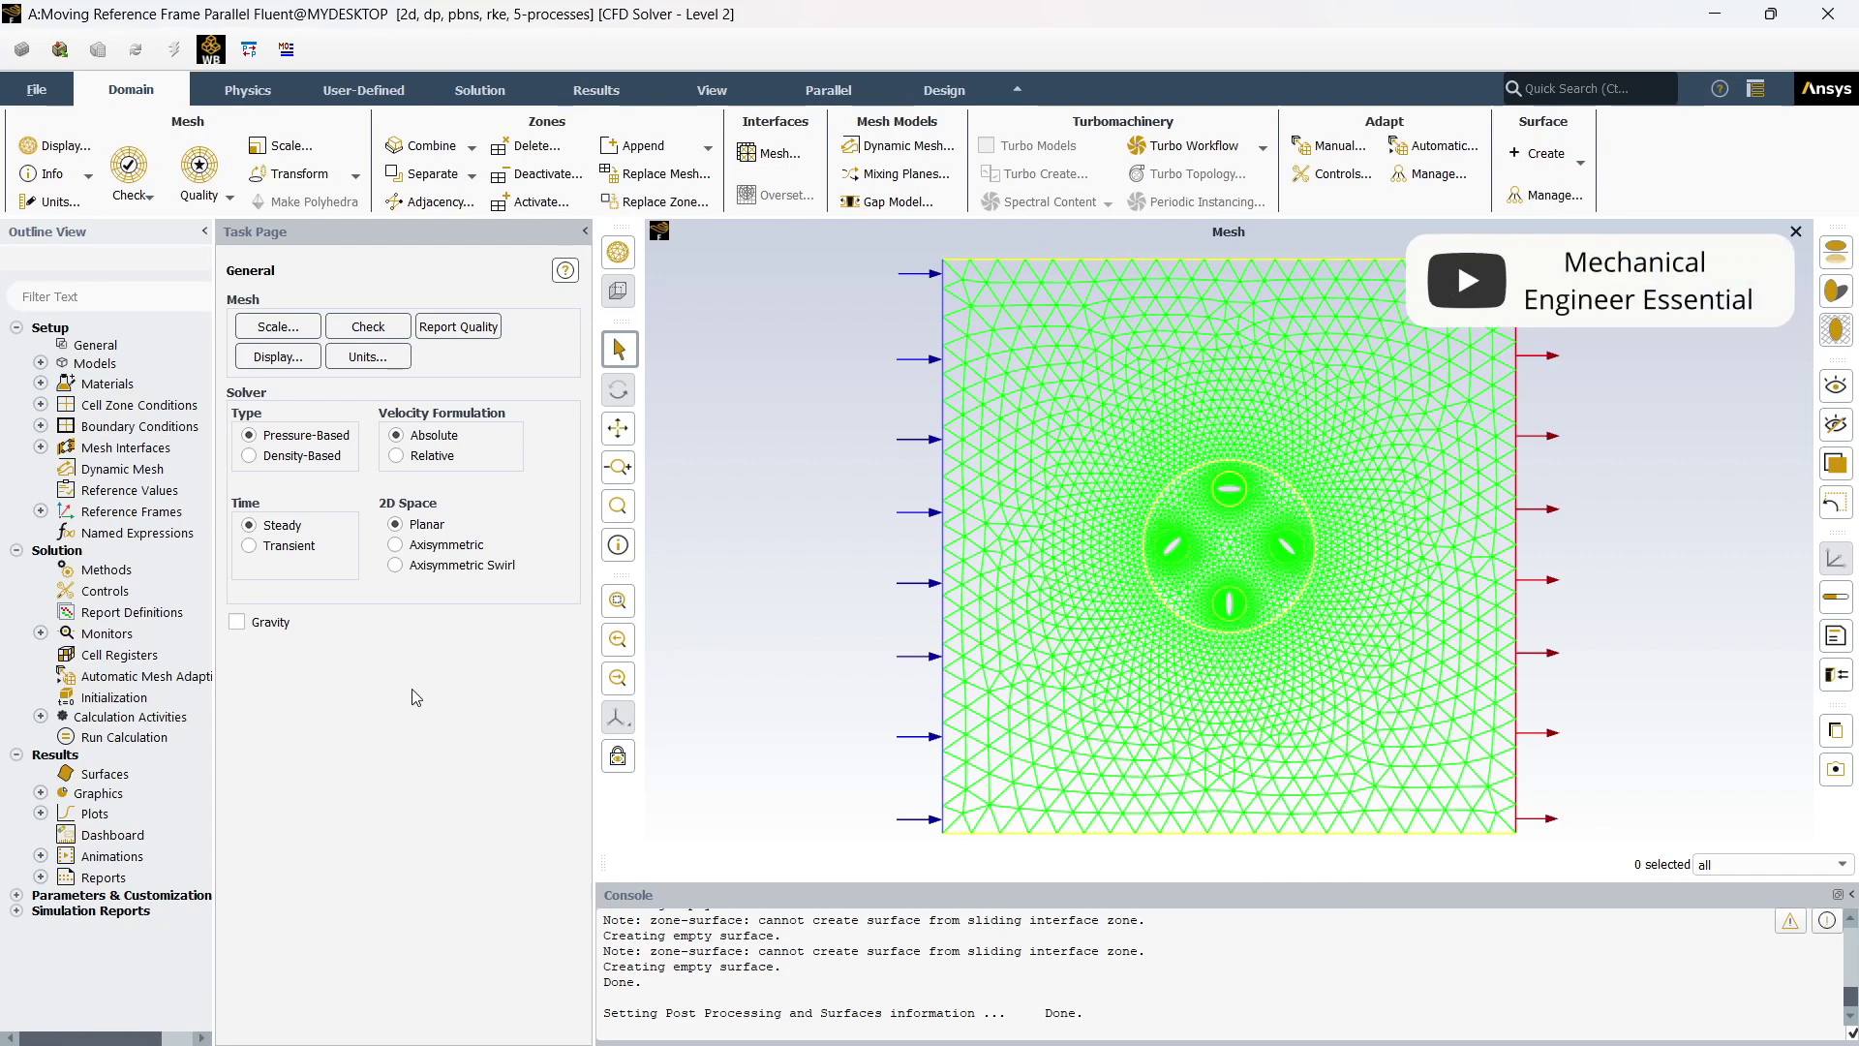
# Open the settings of the fluid-blade-xneg cell zone and enable Frame Motion for it
pyautogui.click(43, 403)
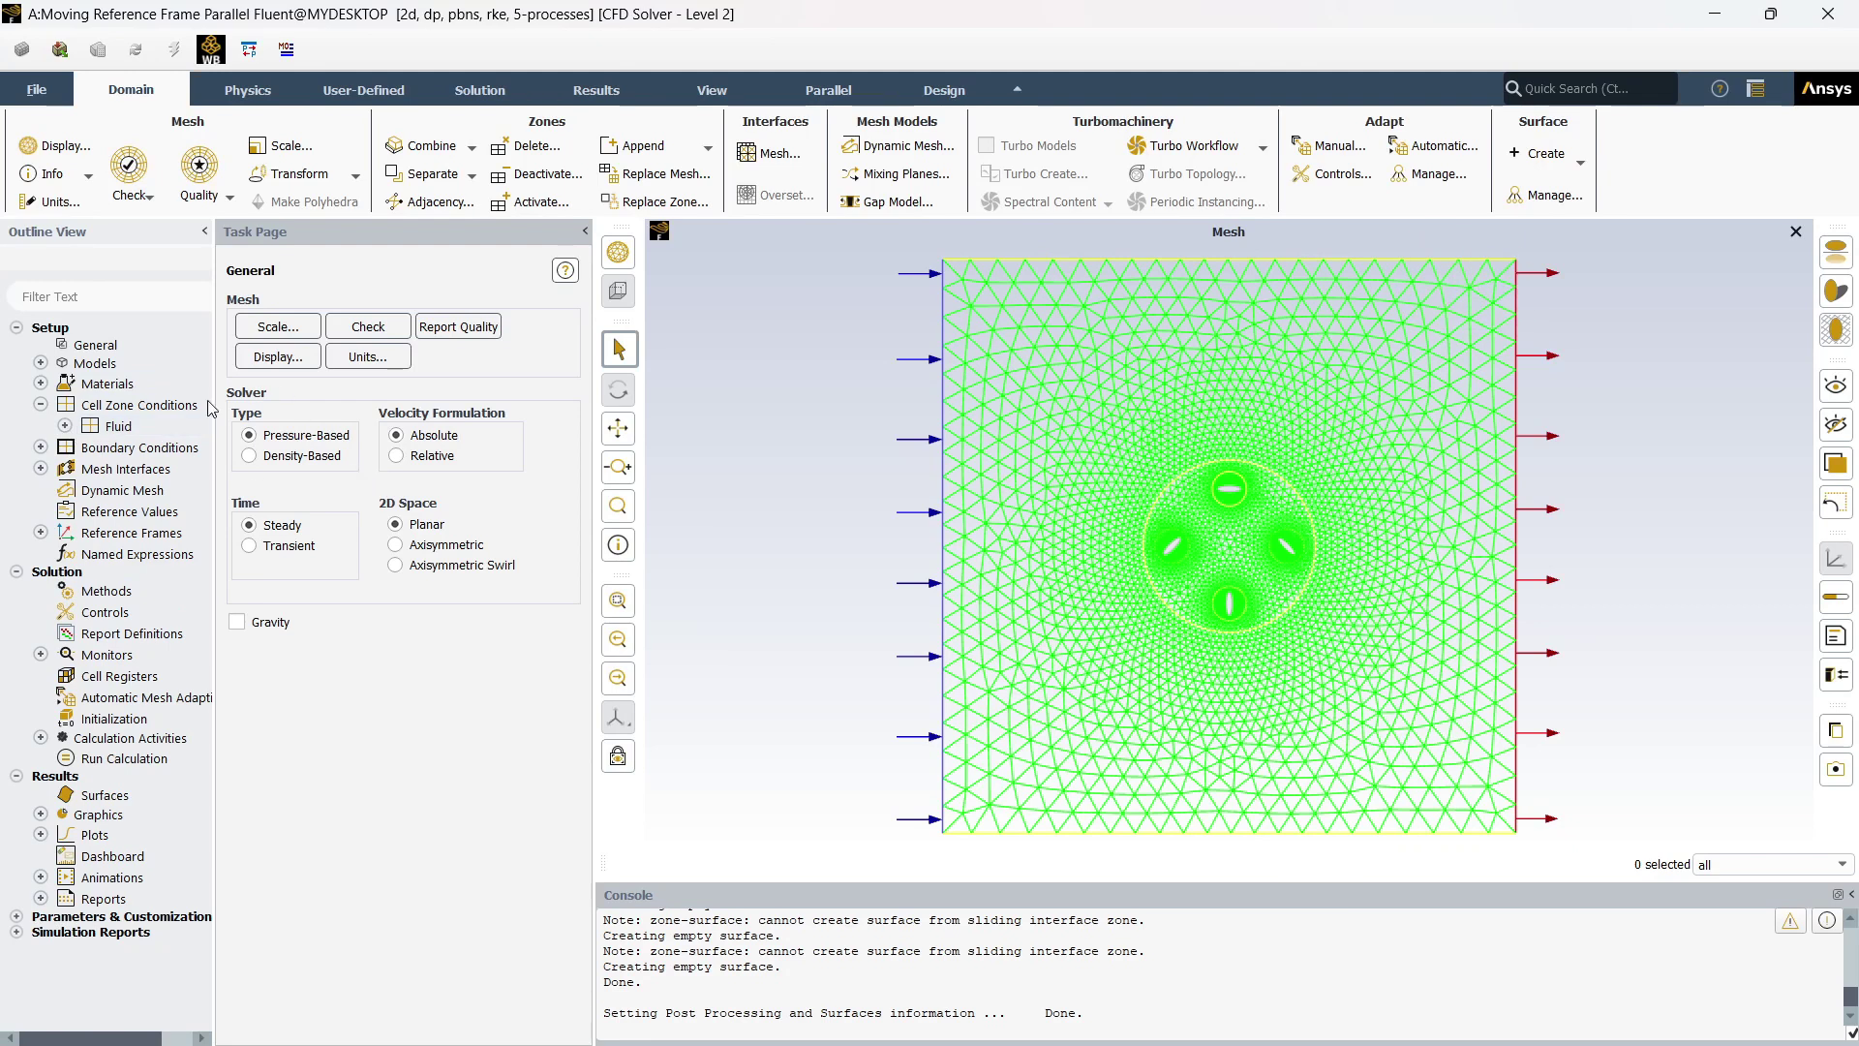
pyautogui.click(65, 426)
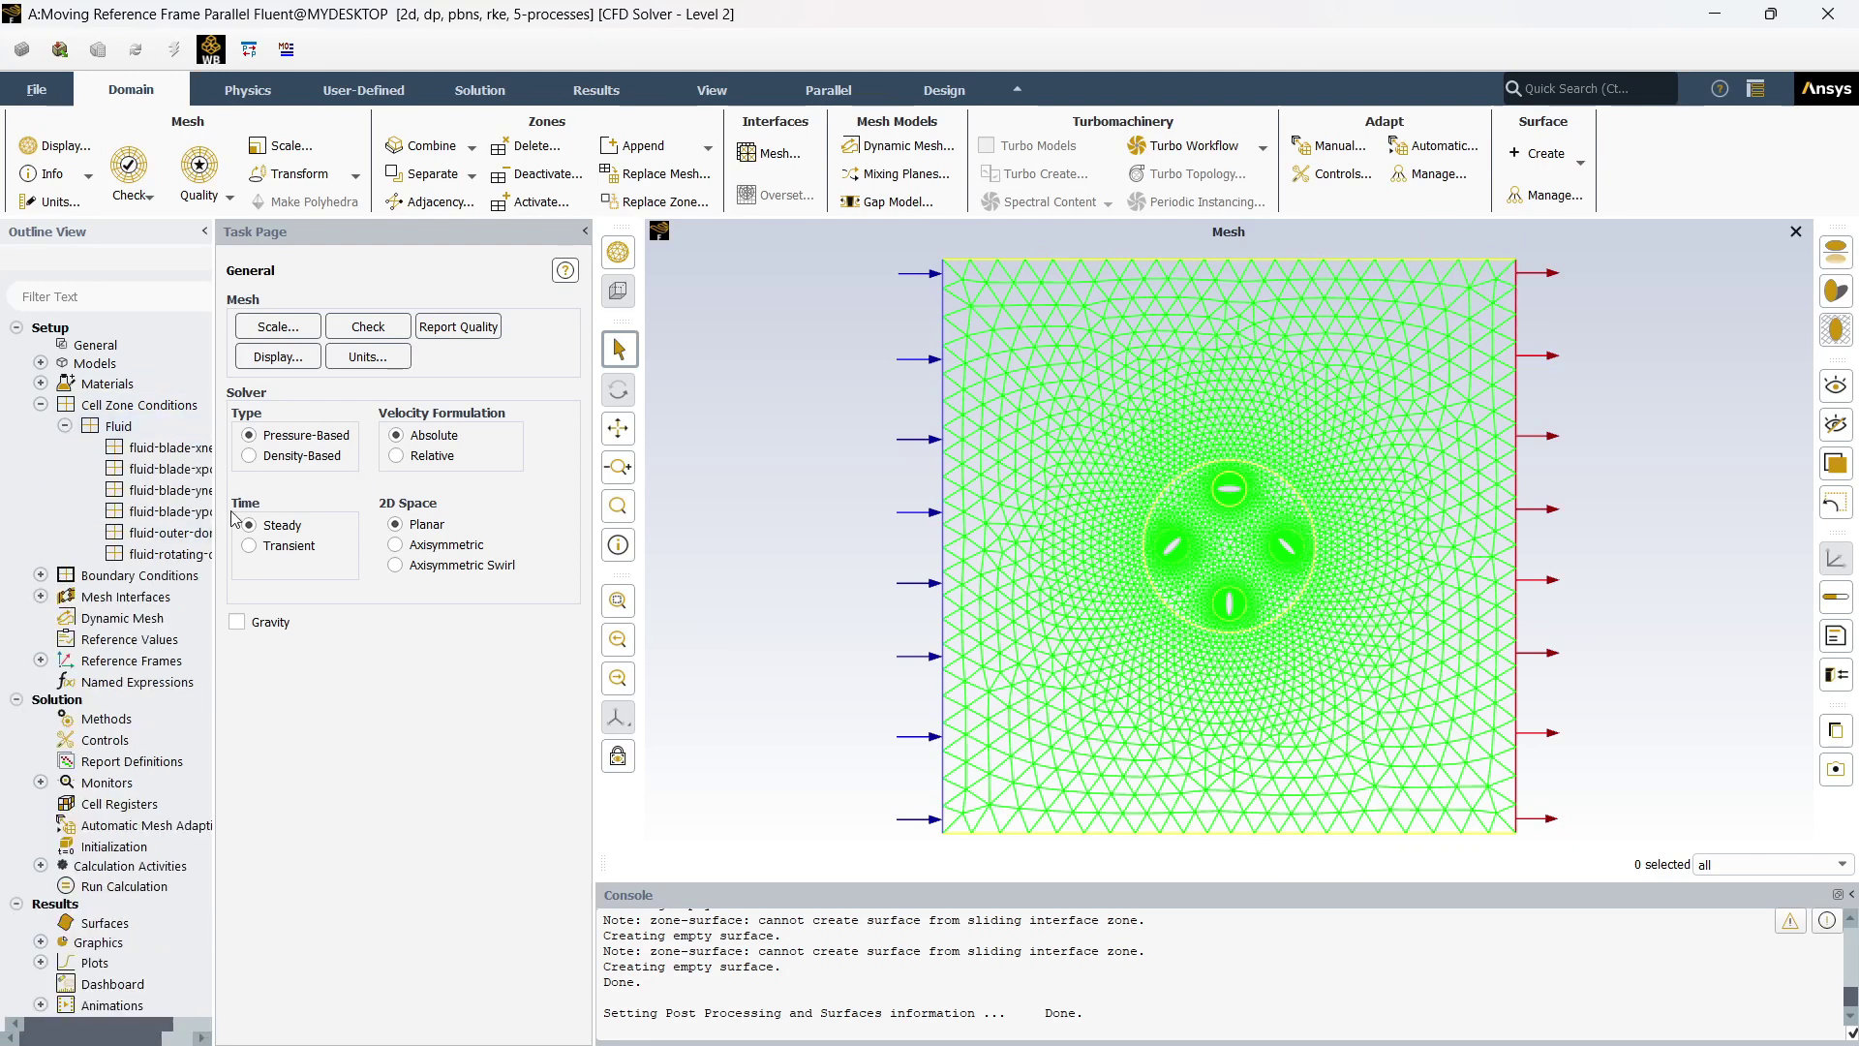
pyautogui.moveTo(215, 510); pyautogui.dragTo(335, 505)
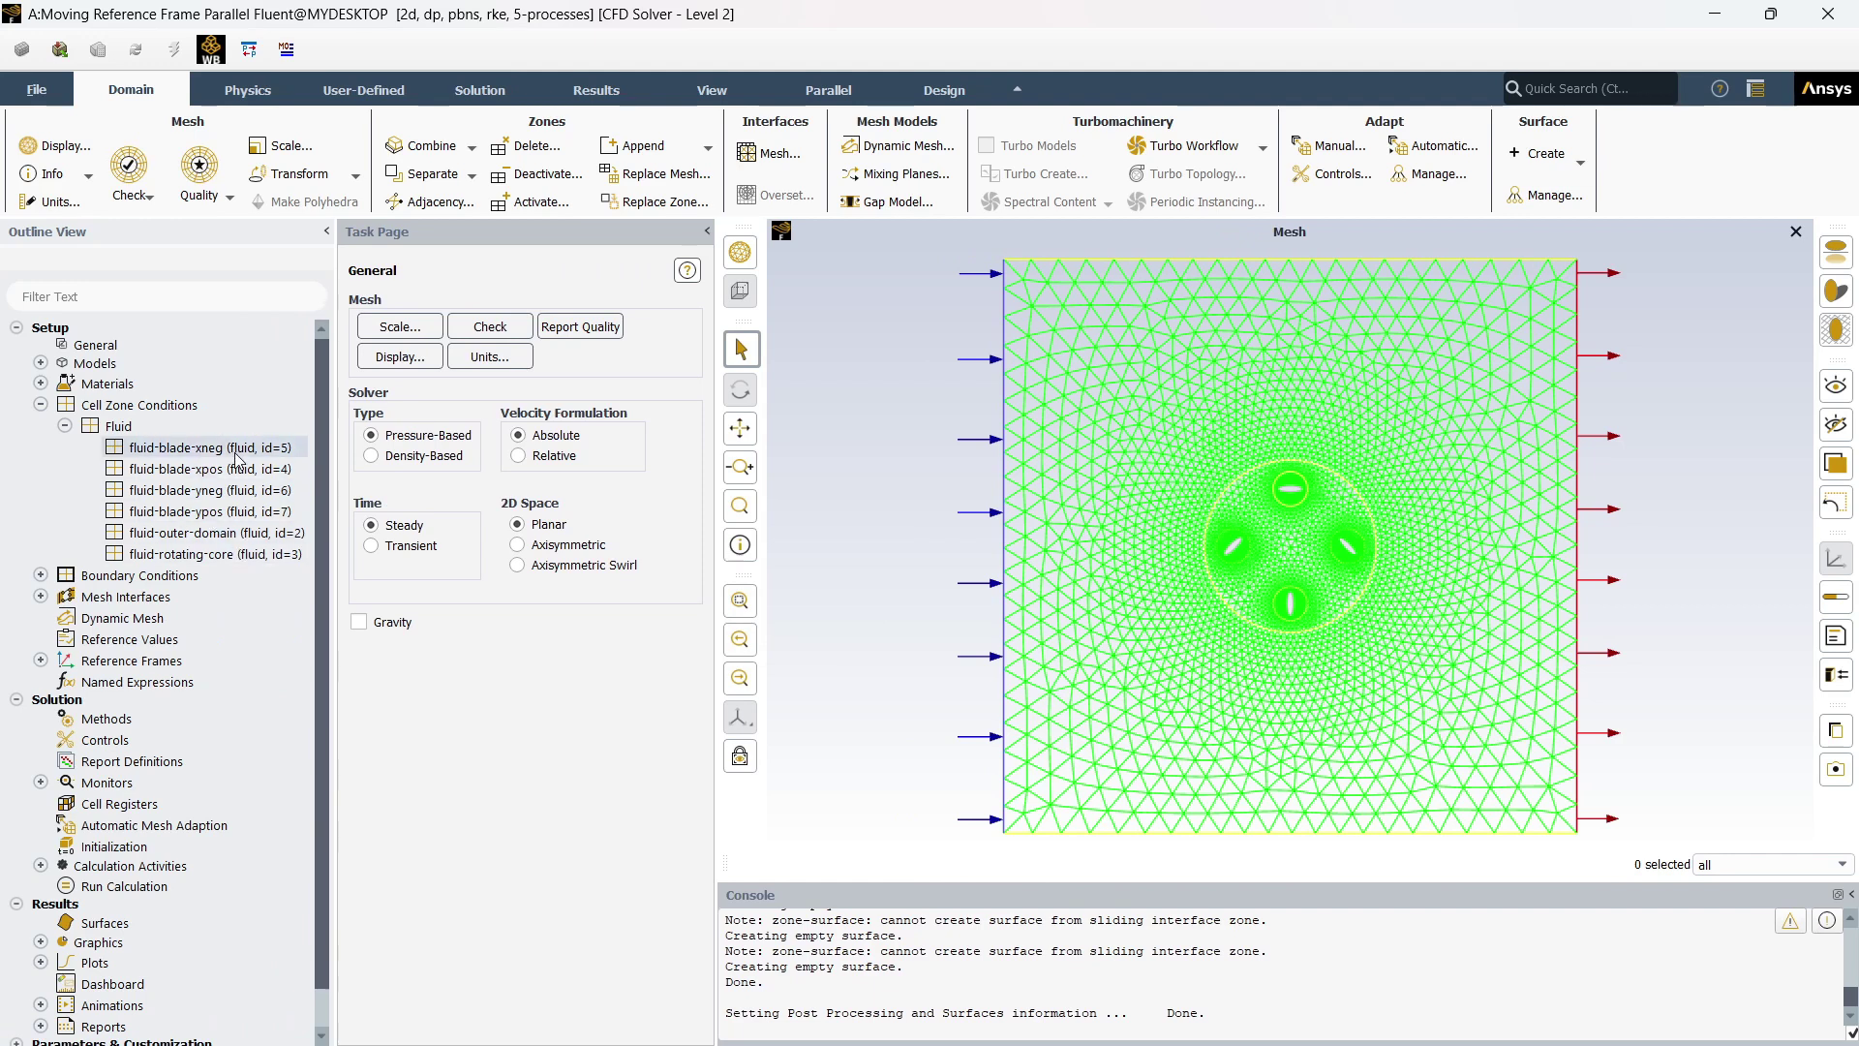
pyautogui.click(234, 448)
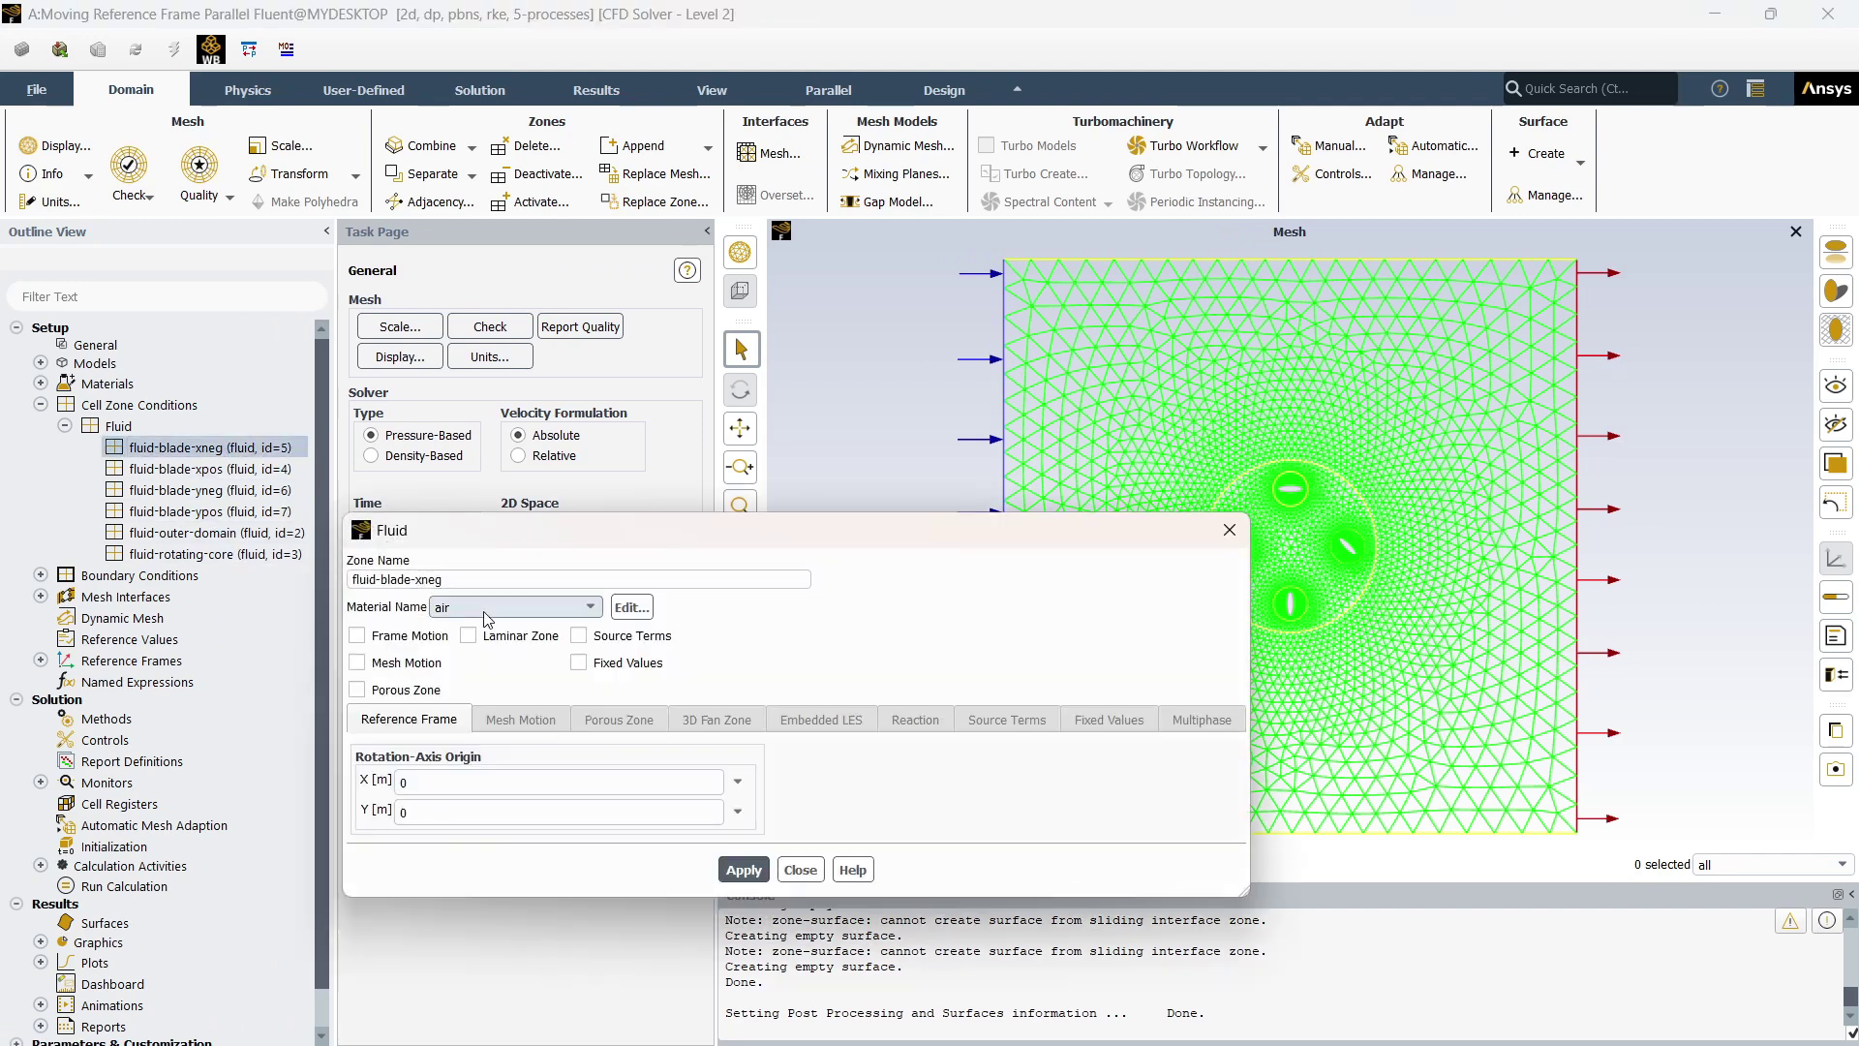
pyautogui.moveTo(606, 528); pyautogui.dragTo(643, 326)
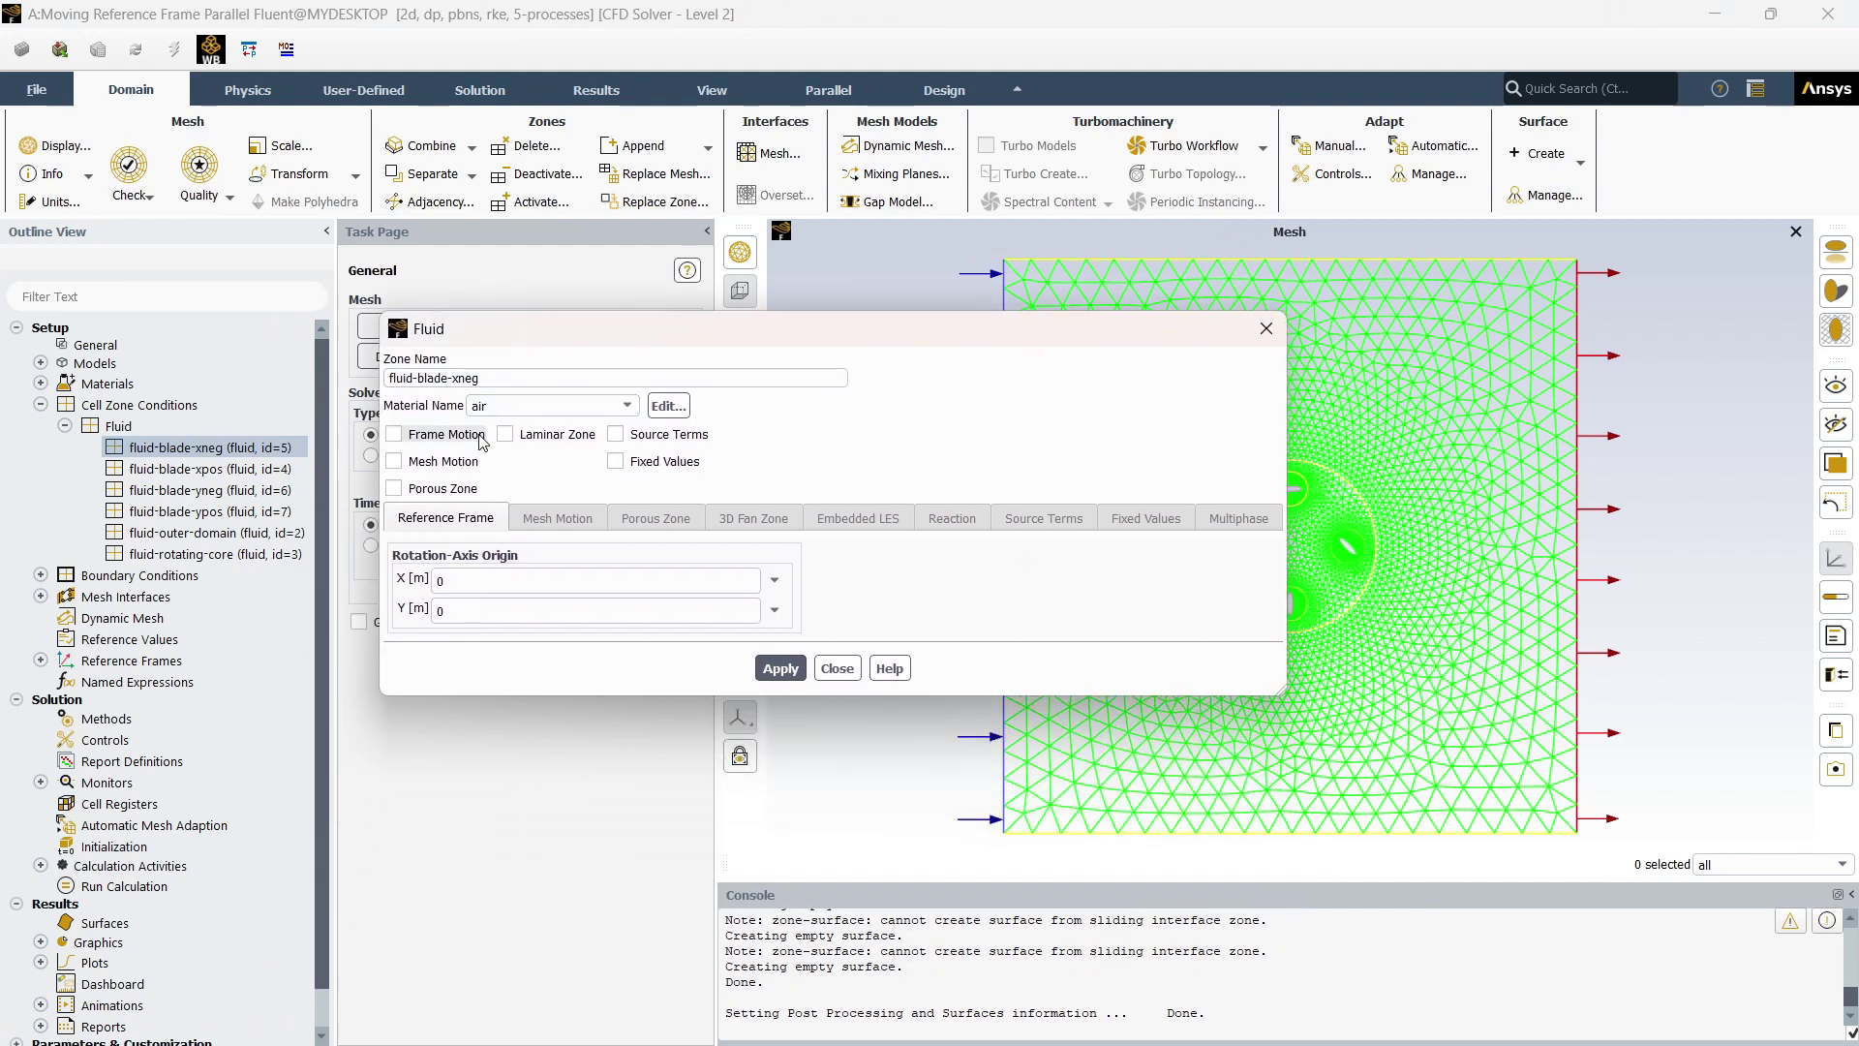
pyautogui.click(421, 435)
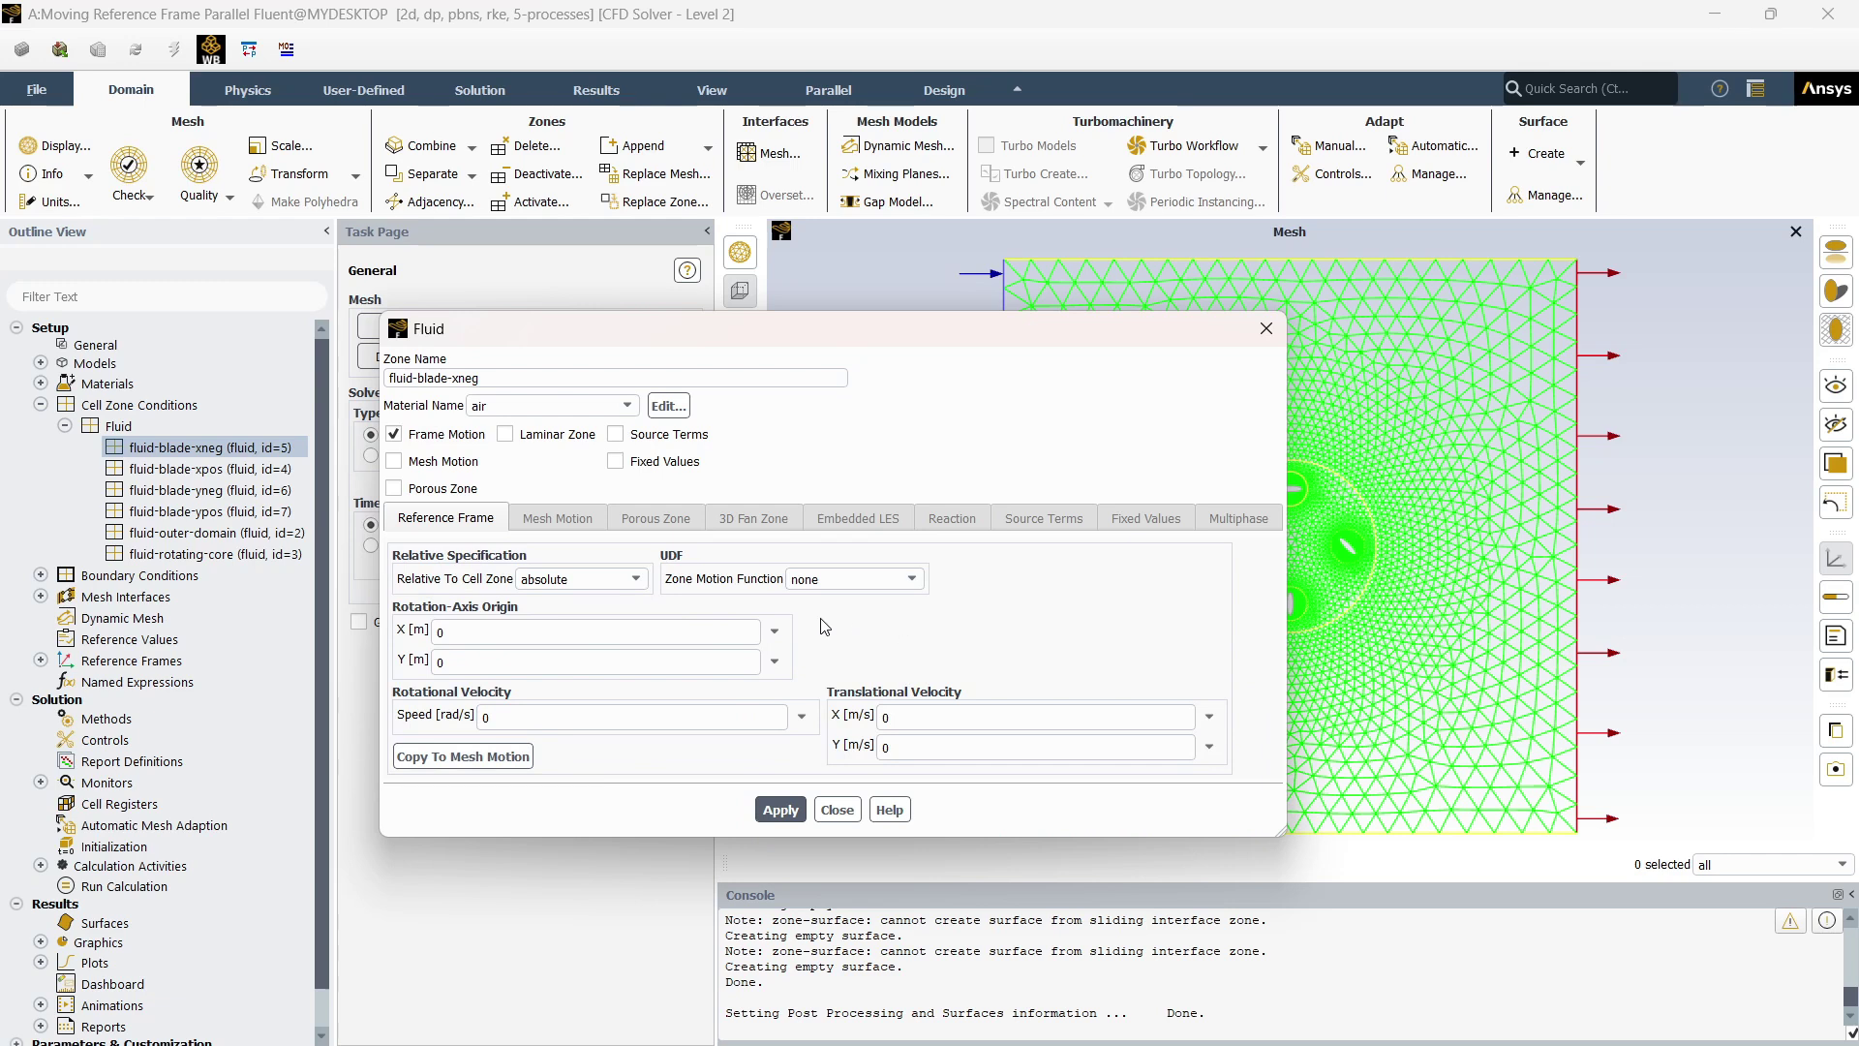
# Set the fluid-blade-xneg rotation-axis origin to X -1 m, Y 0 m and its rotational speed to 2 rad/s
pyautogui.click(477, 631)
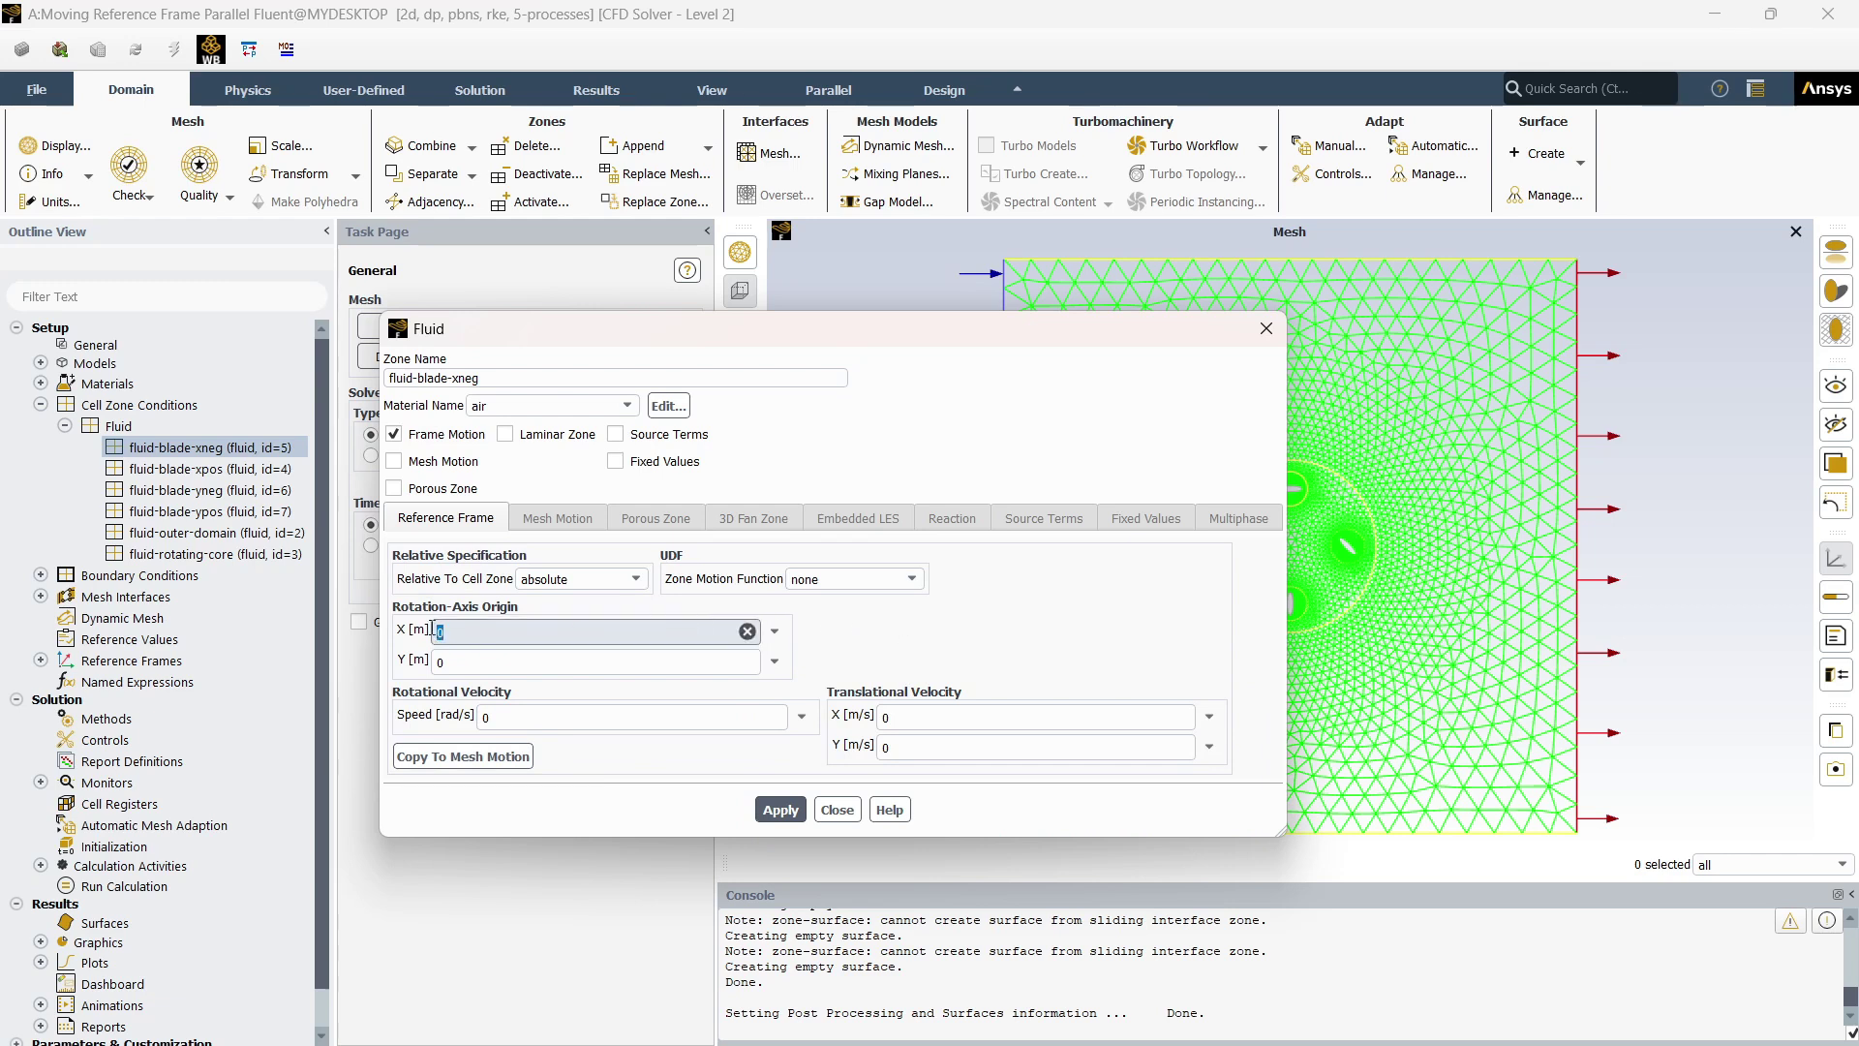
pyautogui.write('-1')
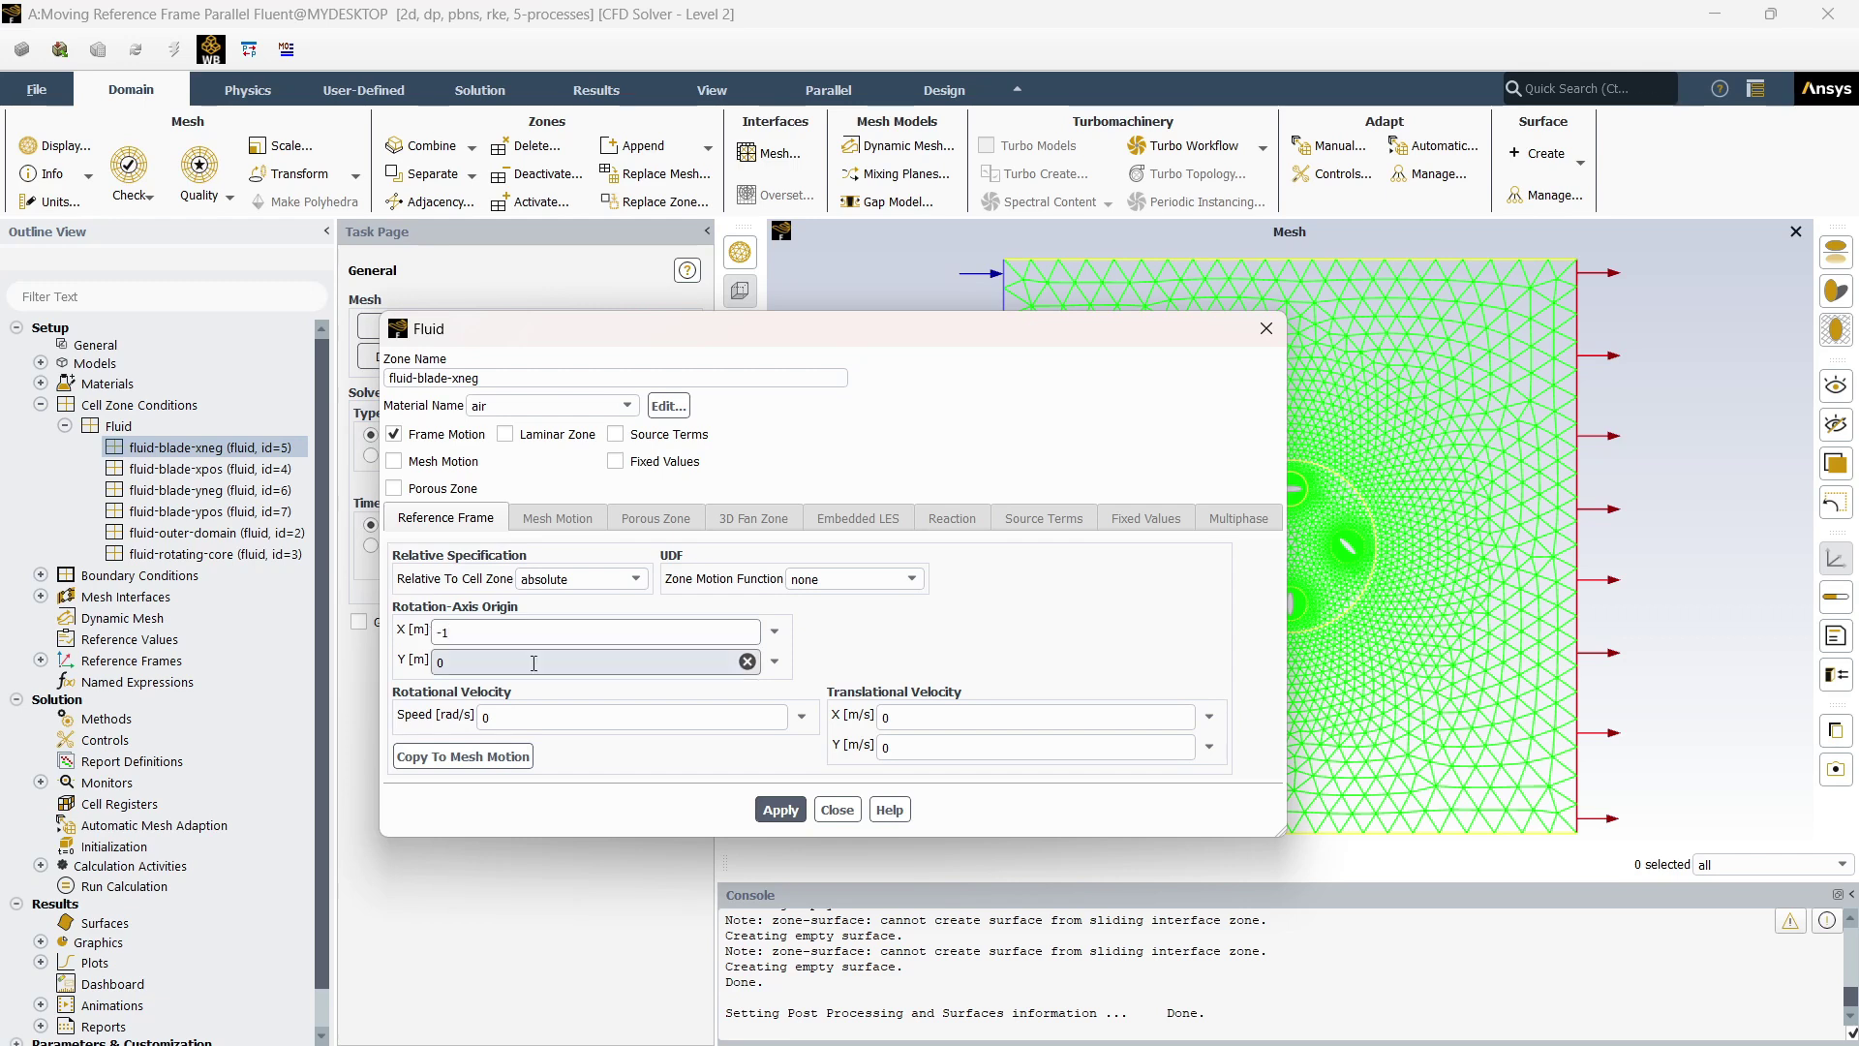
pyautogui.doubleClick(534, 663)
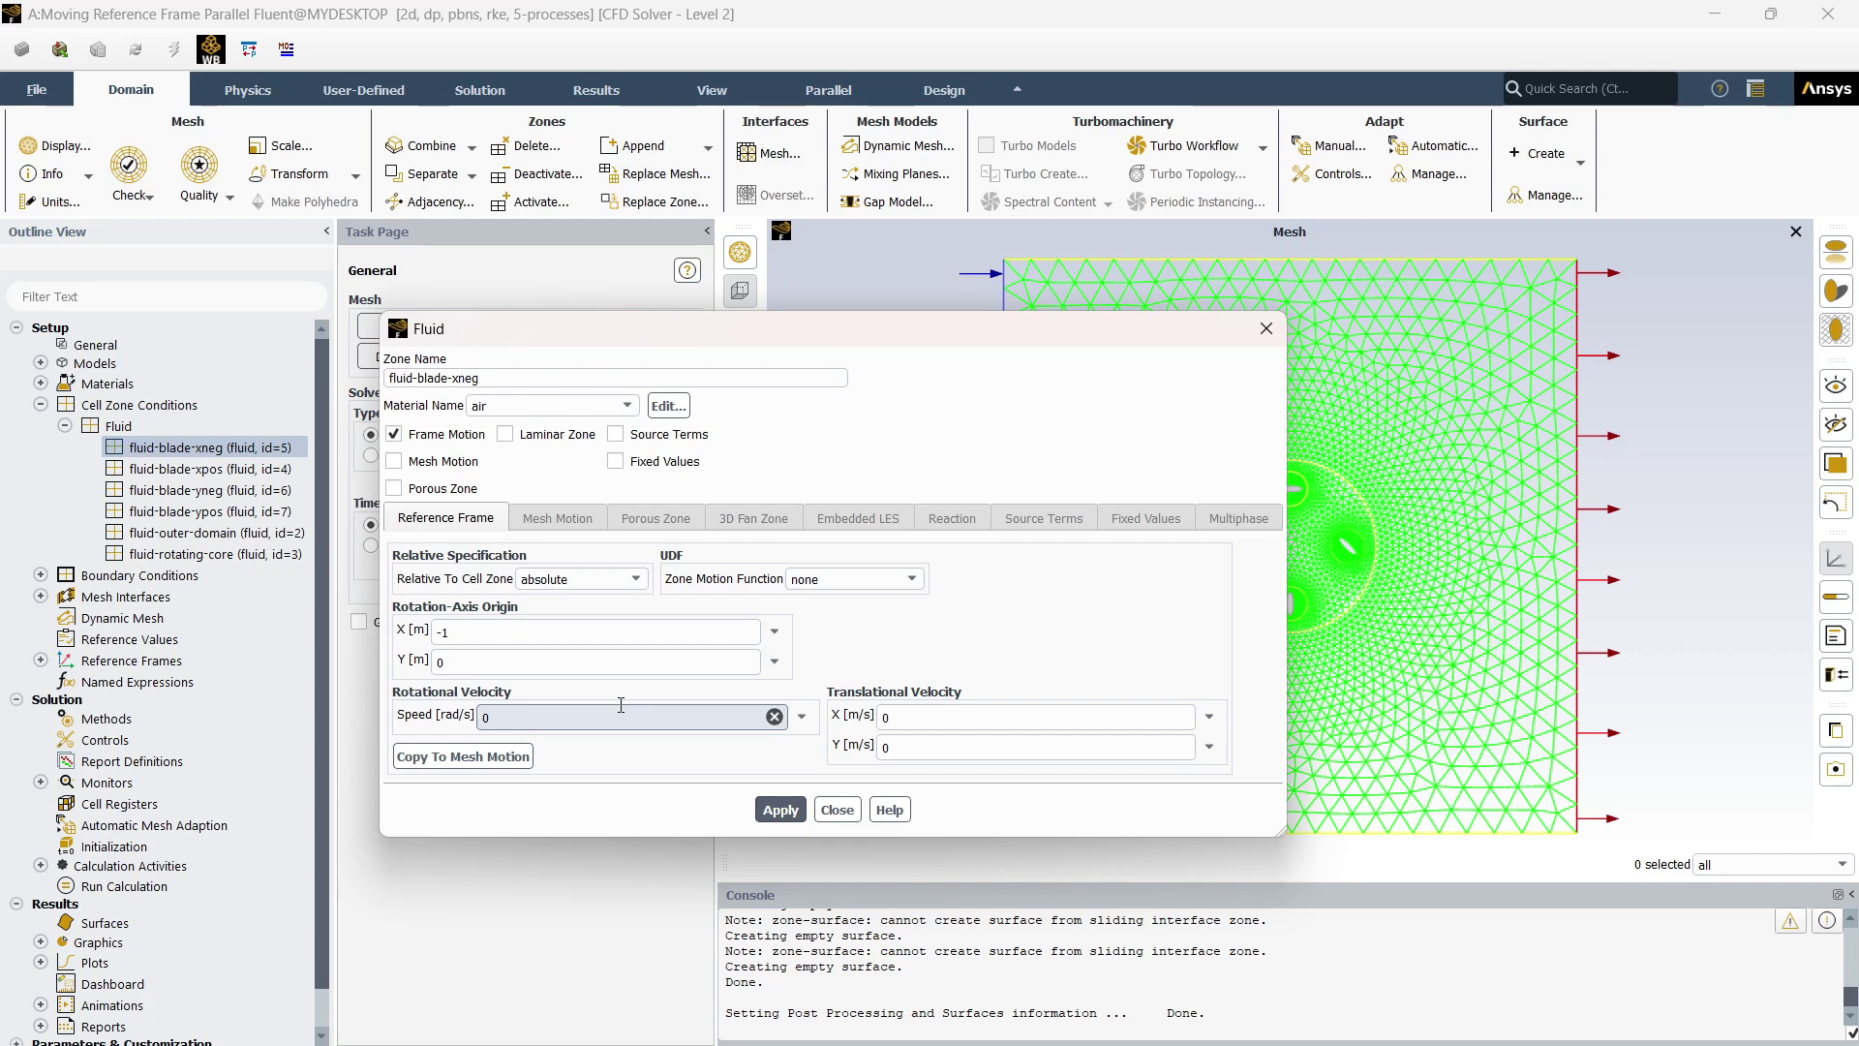
pyautogui.doubleClick(501, 724)
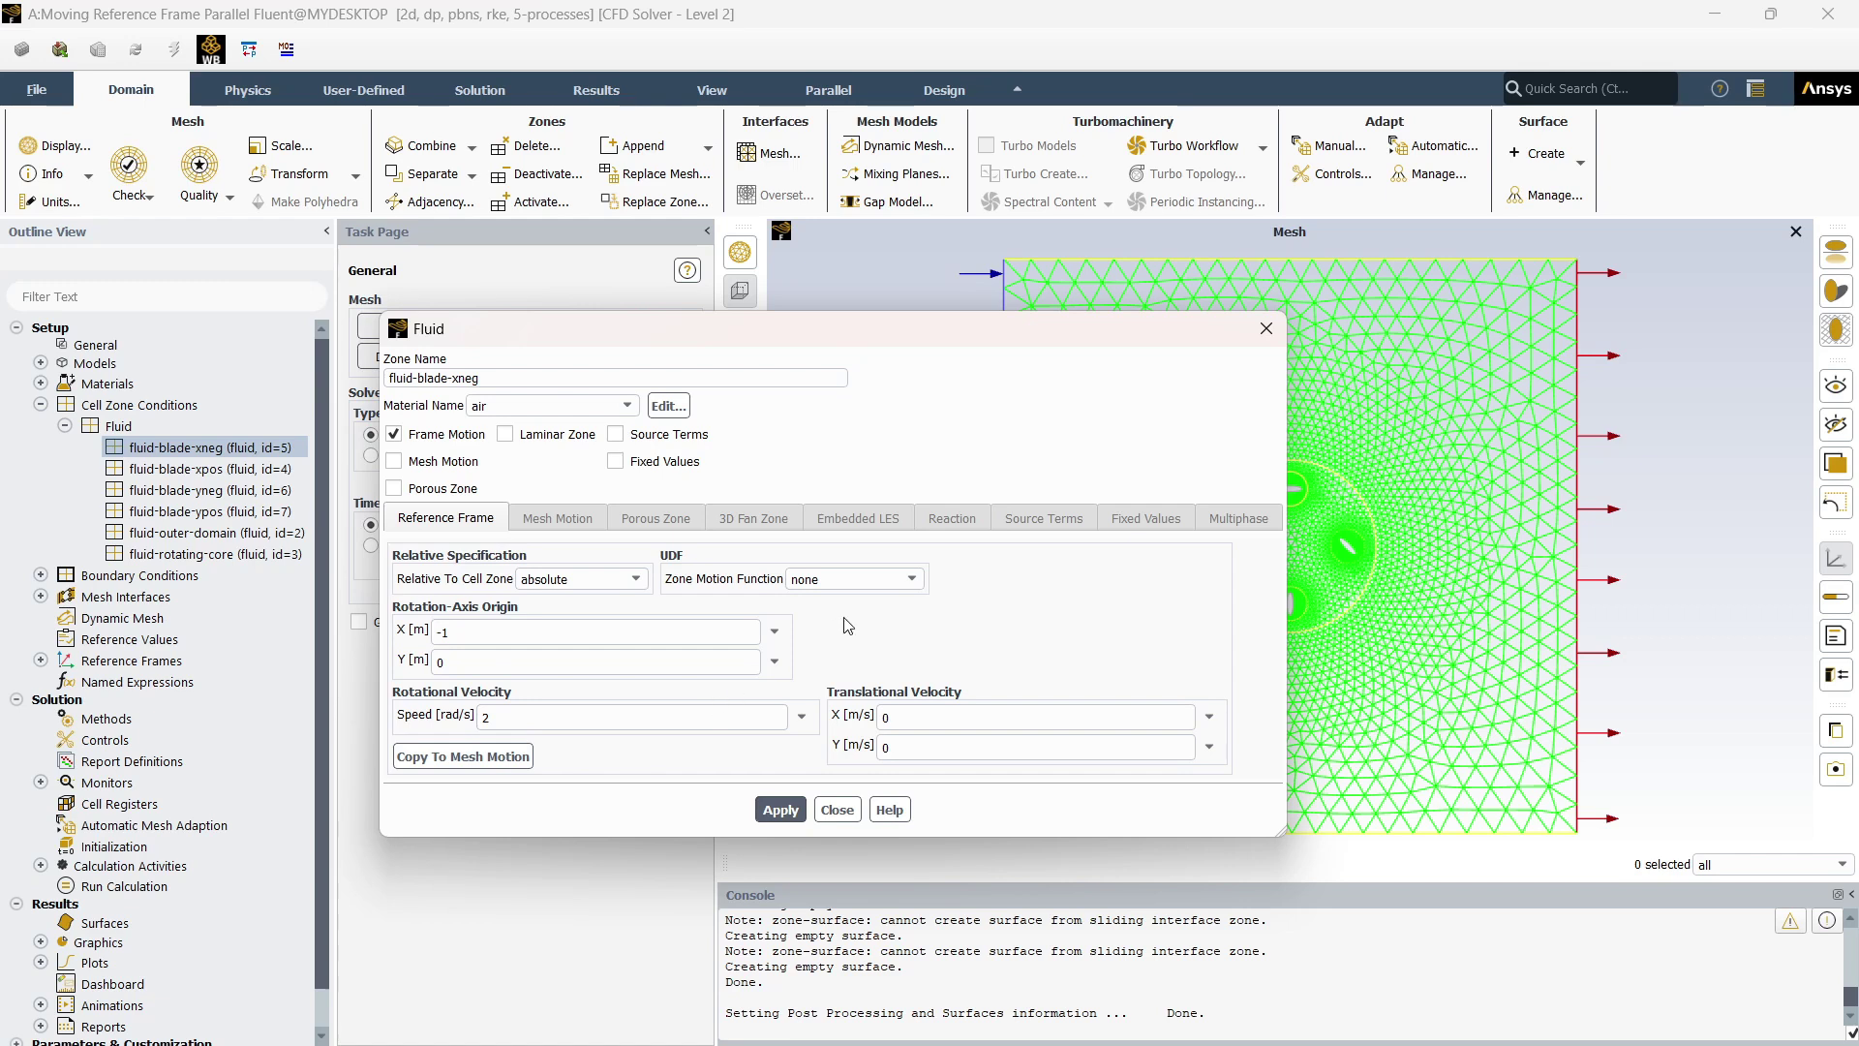
# Make the fluid-blade-xneg frame motion relative to the fluid-rotating-core cell zone and apply the zone settings
pyautogui.click(606, 581)
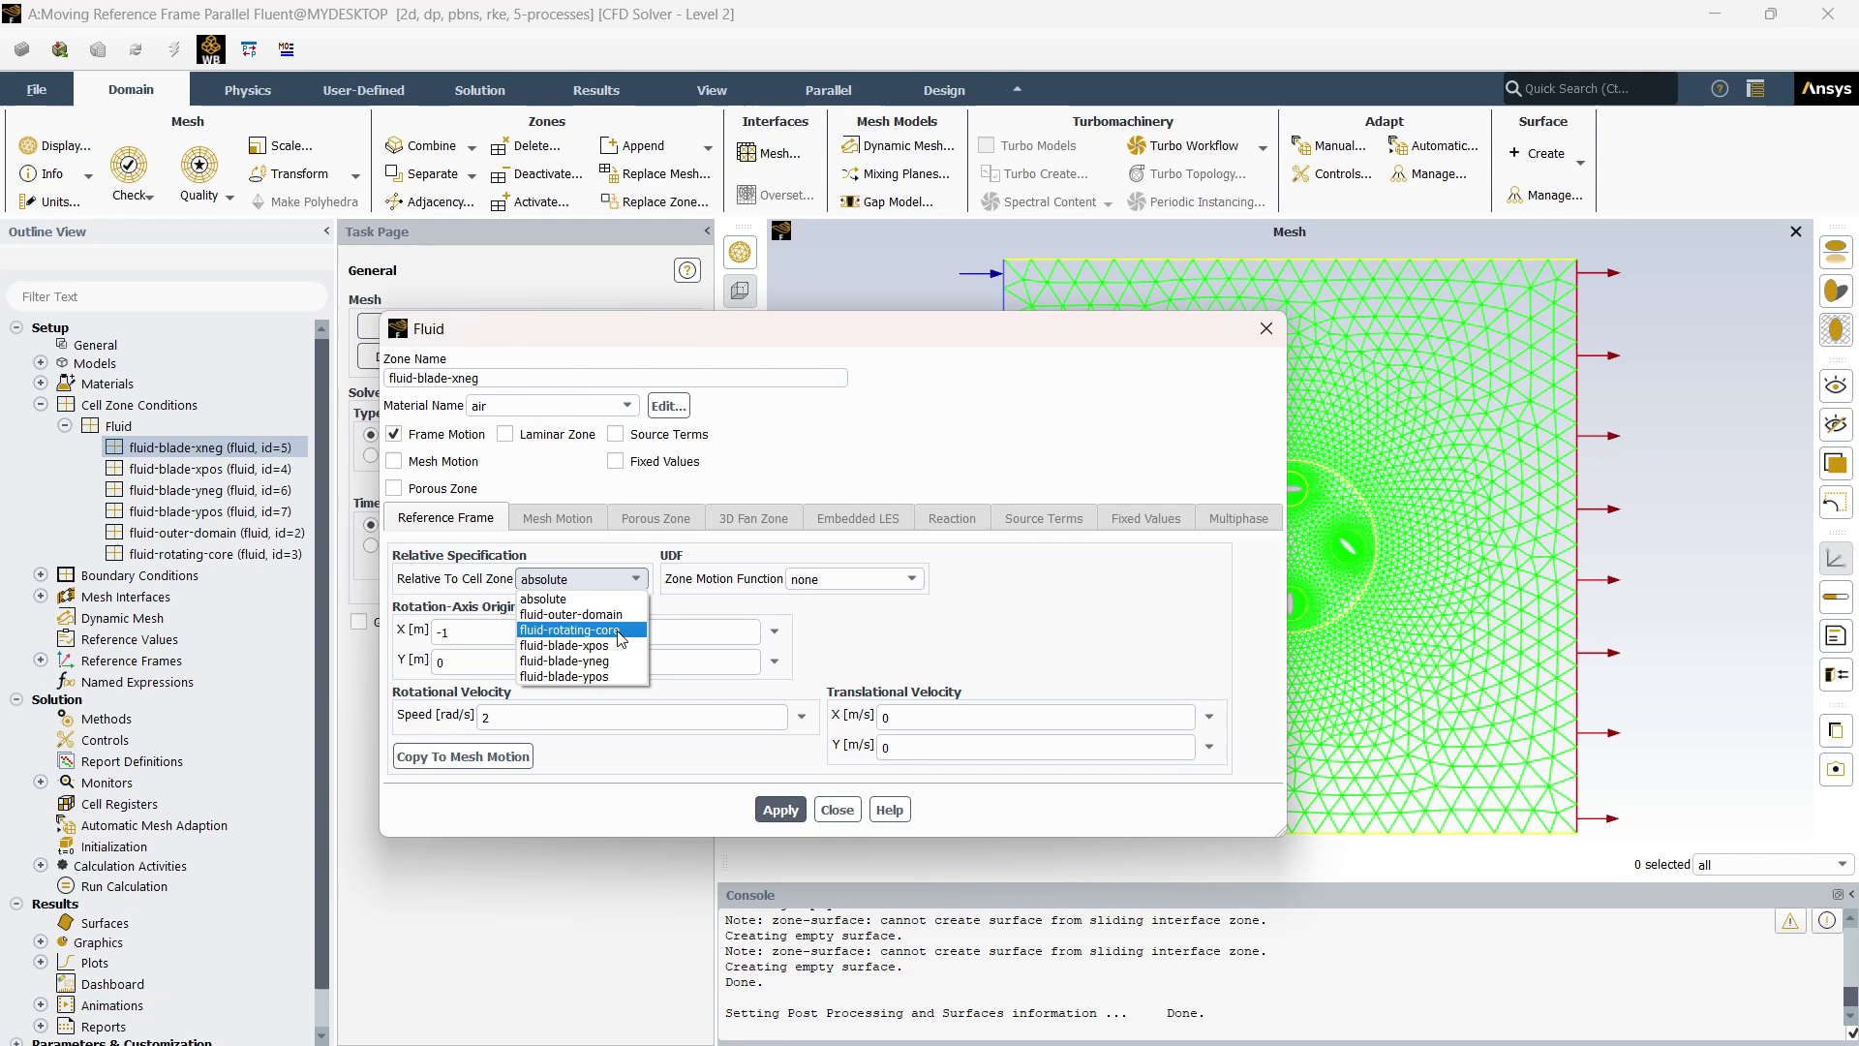
pyautogui.click(622, 631)
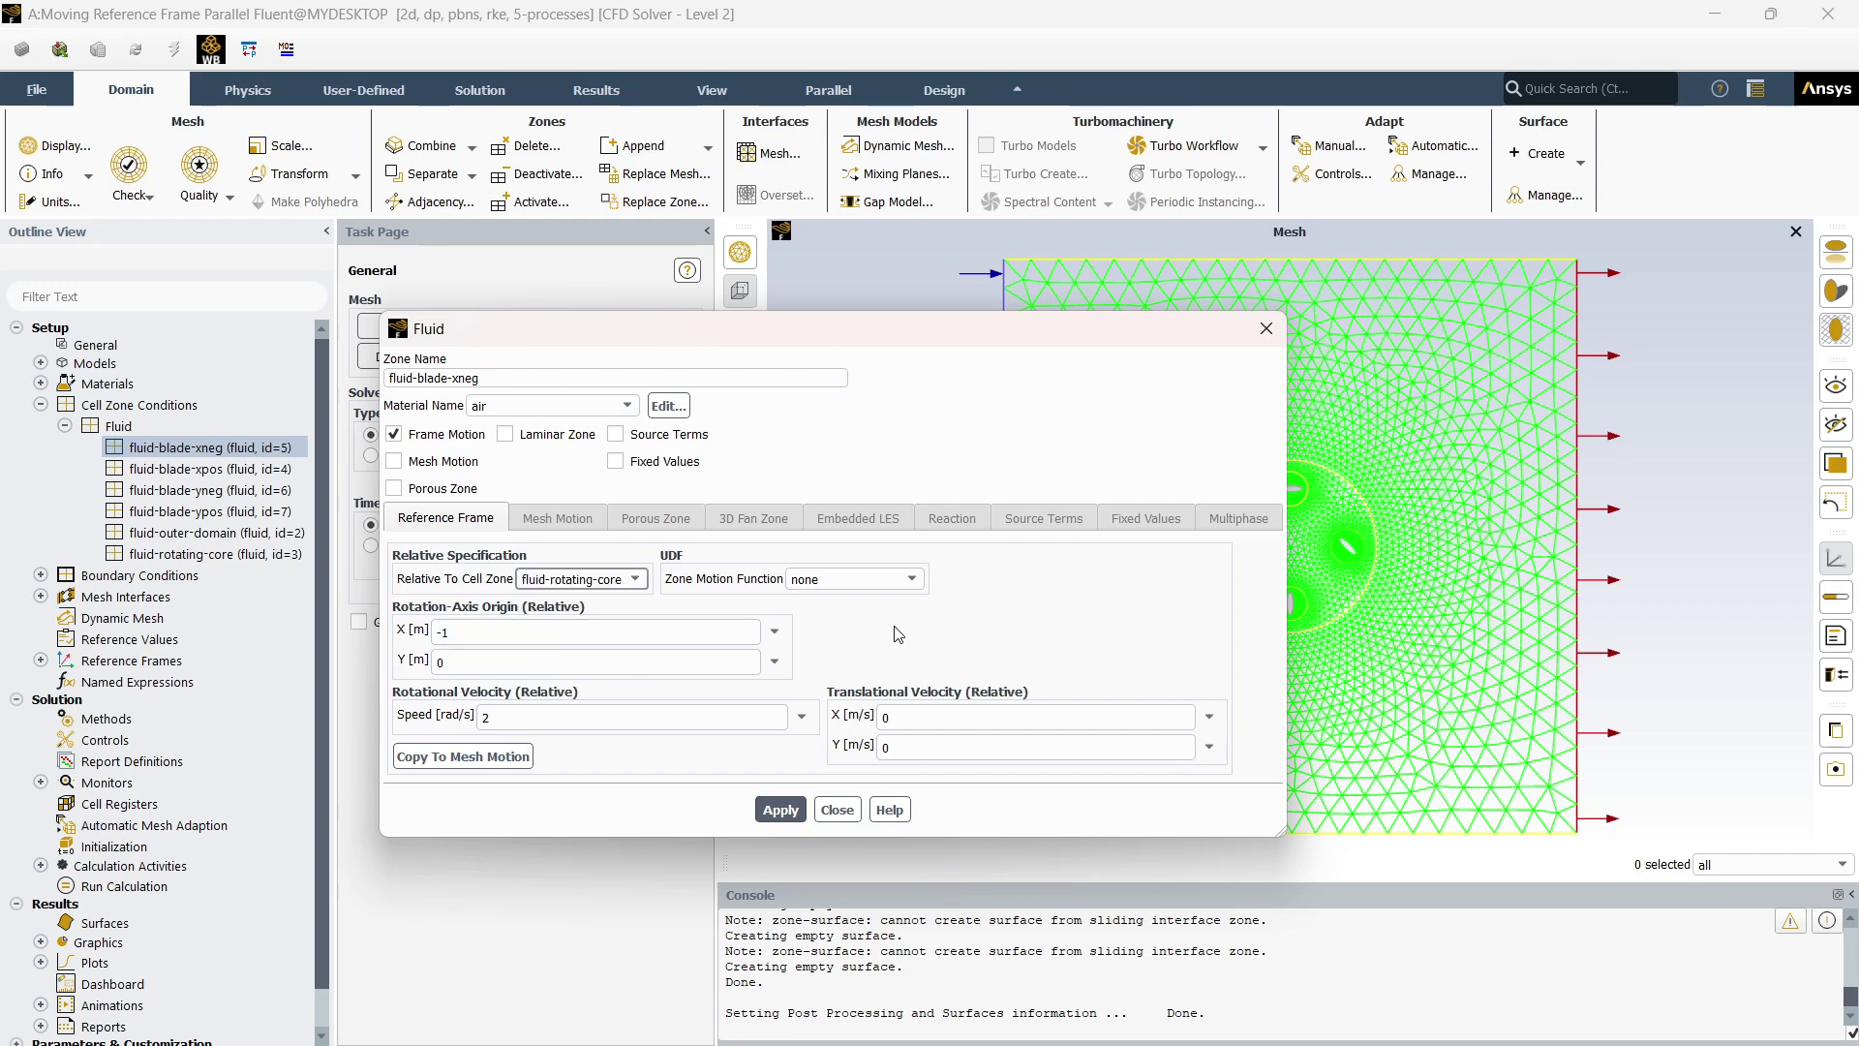
pyautogui.click(793, 810)
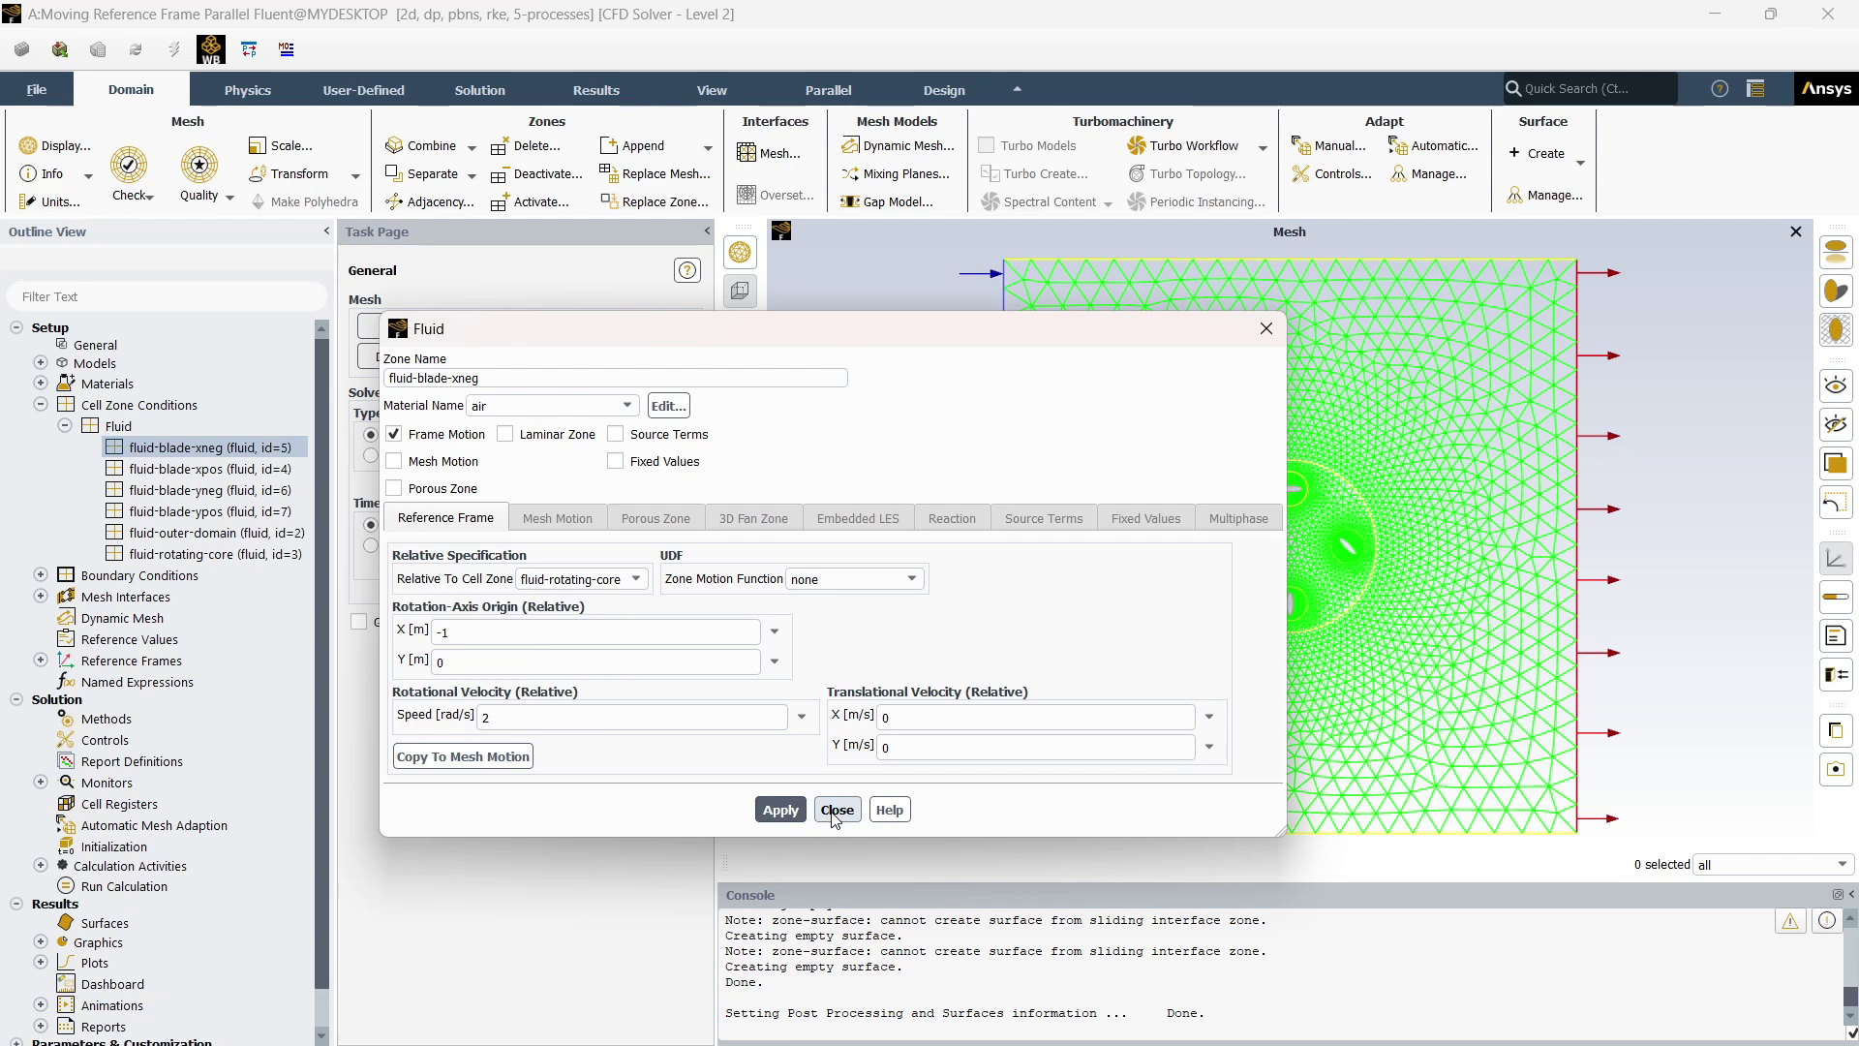
pyautogui.click(835, 813)
# Display only the fluid-blade-xneg zone's mesh to see its location, then display all fluid zones again
pyautogui.rightClick(249, 450)
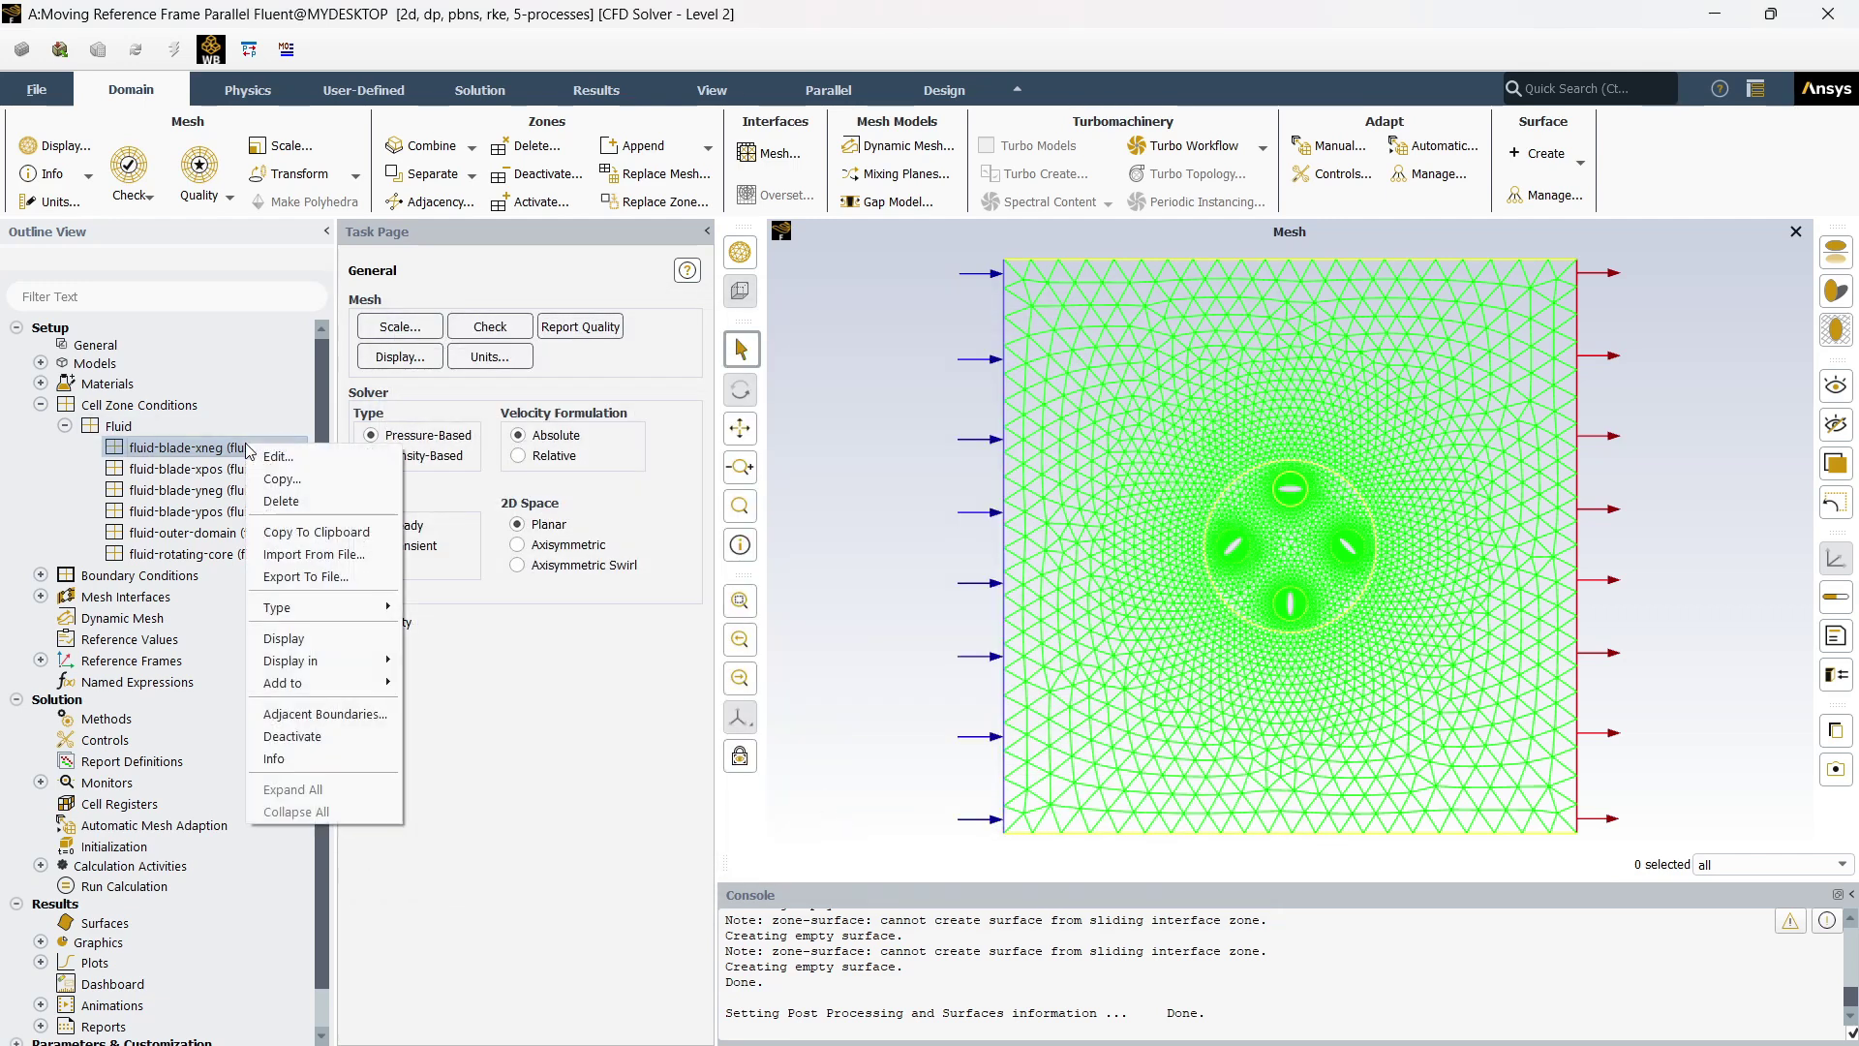
pyautogui.click(326, 640)
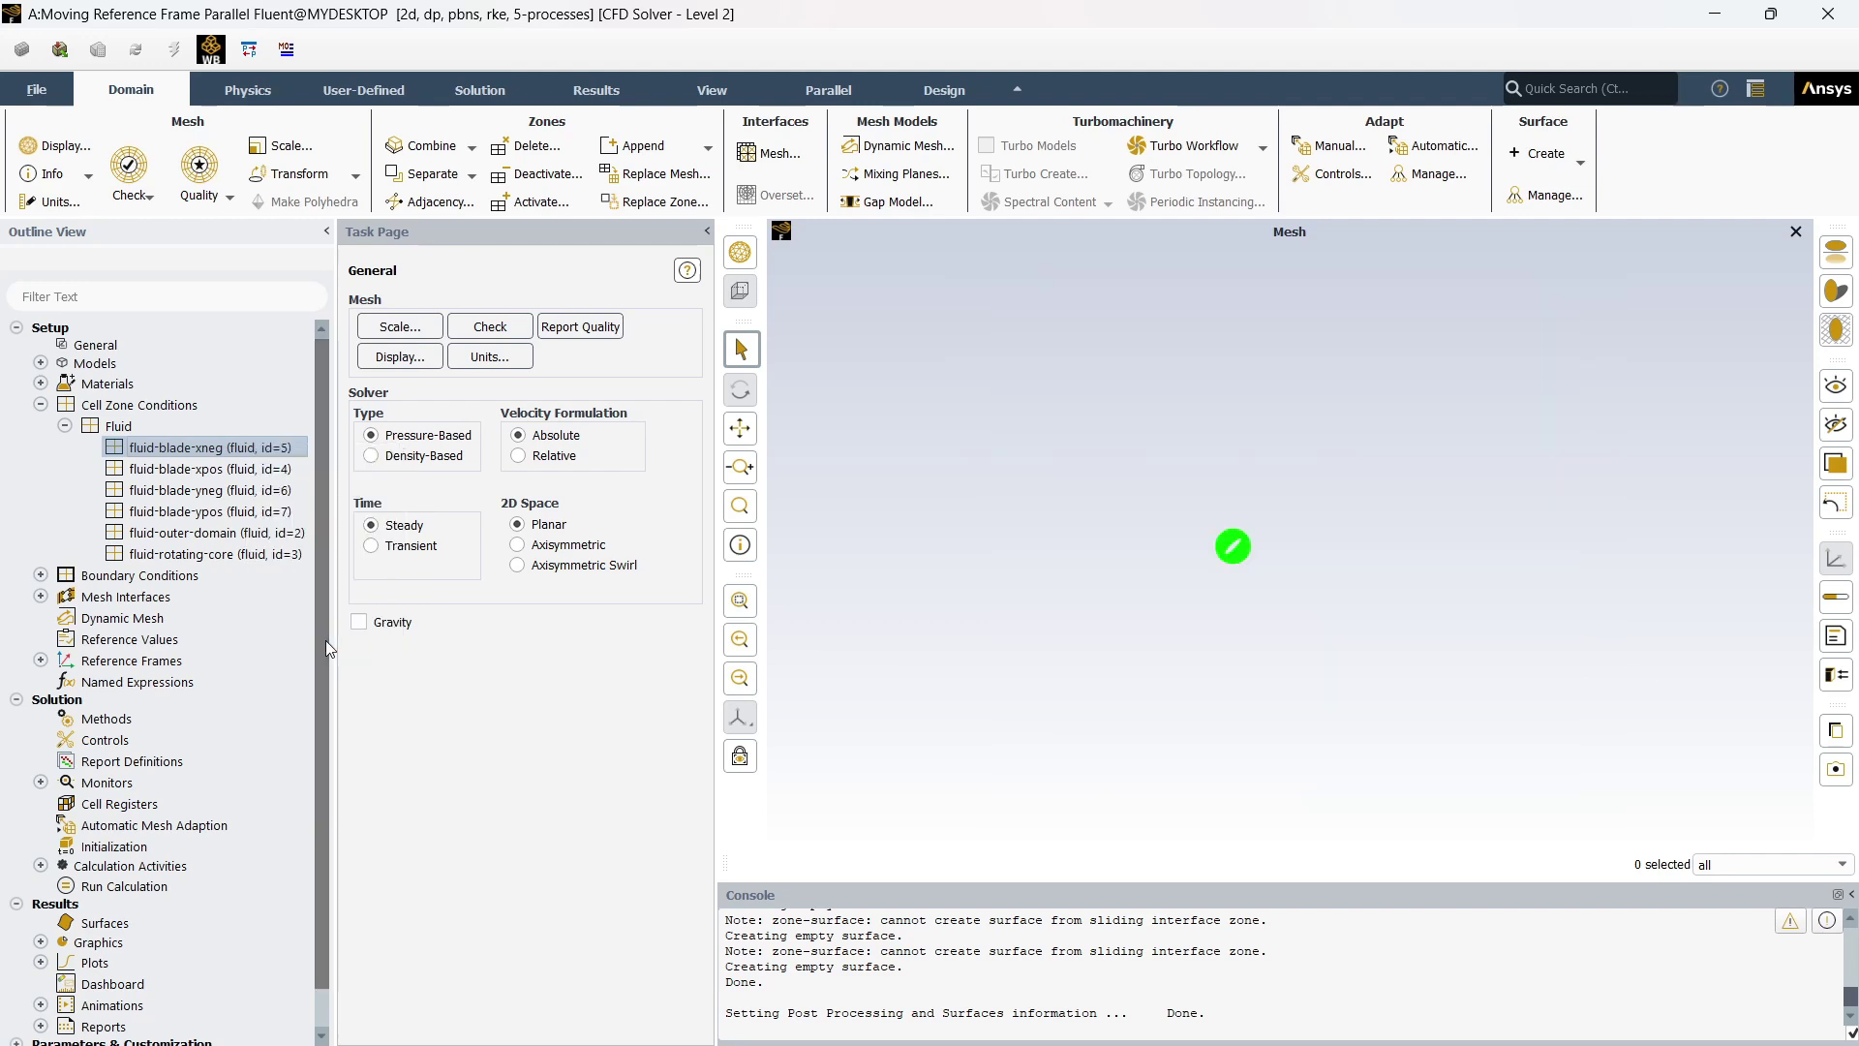
pyautogui.scroll(5, 1280, 555)
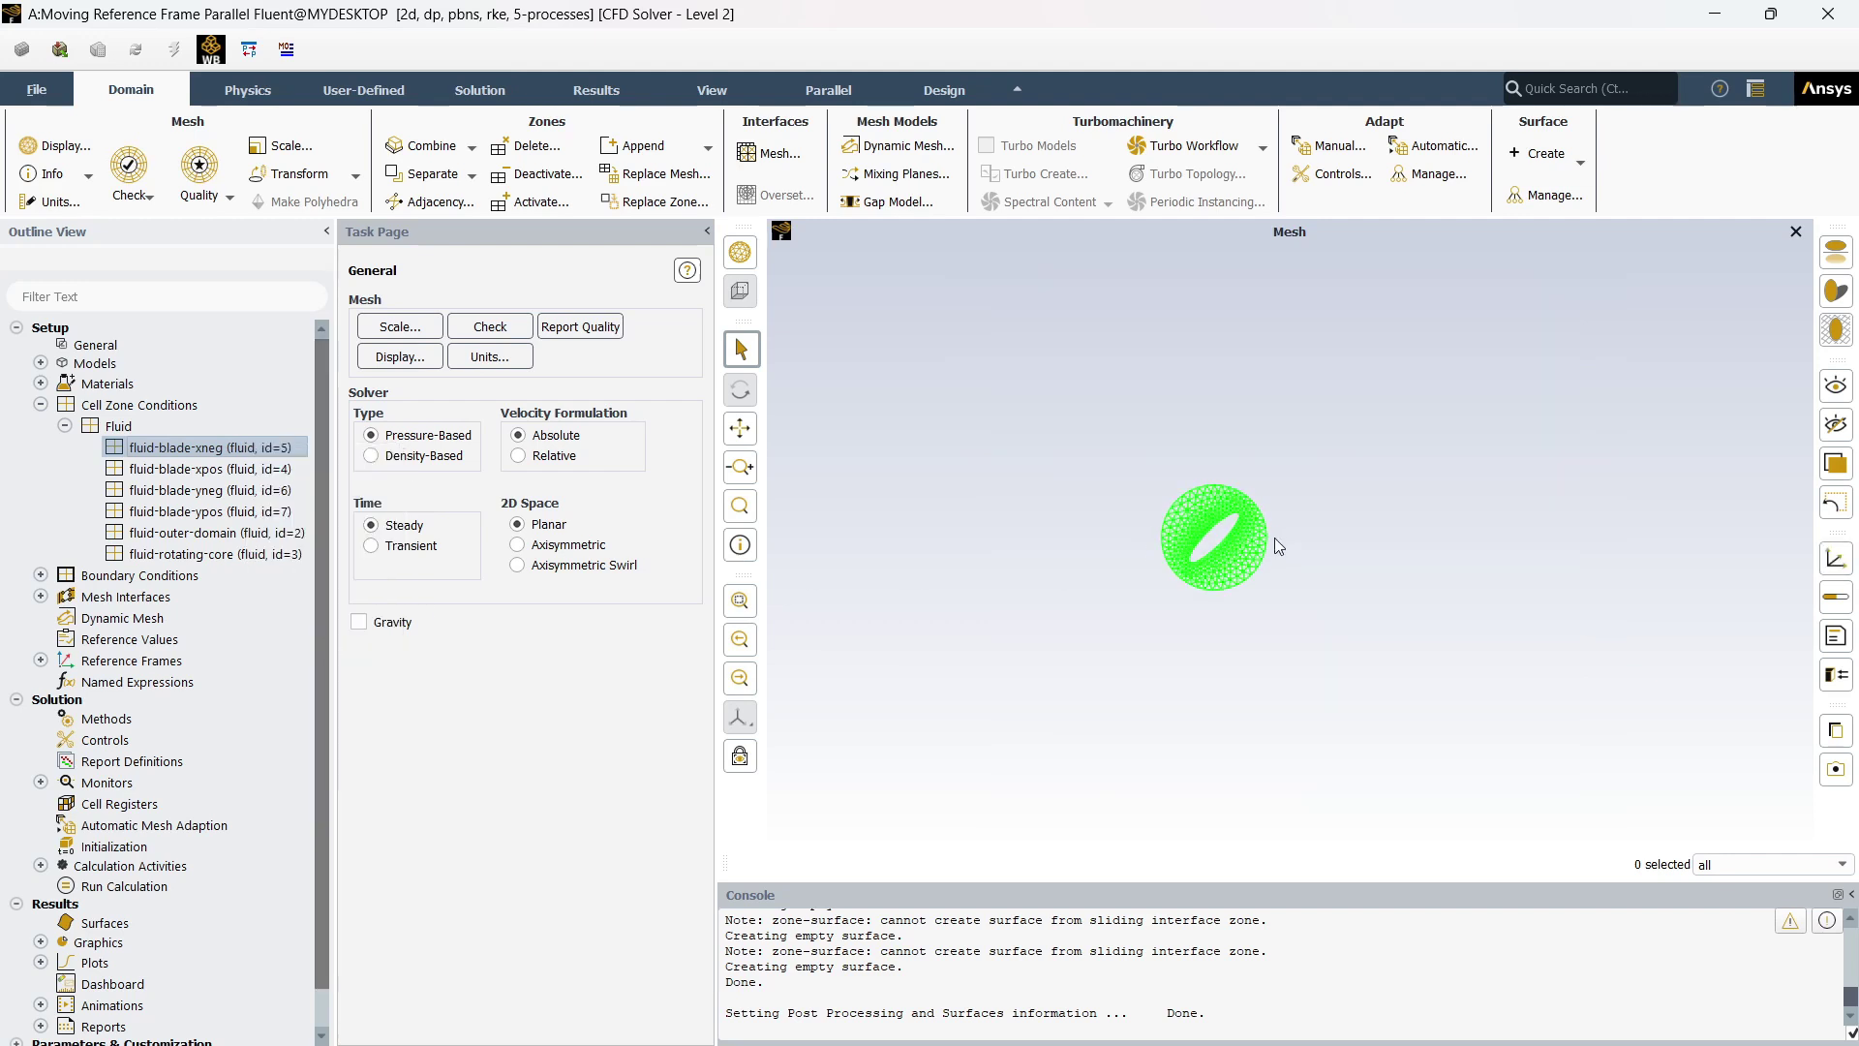
pyautogui.rightClick(172, 427)
pyautogui.click(221, 612)
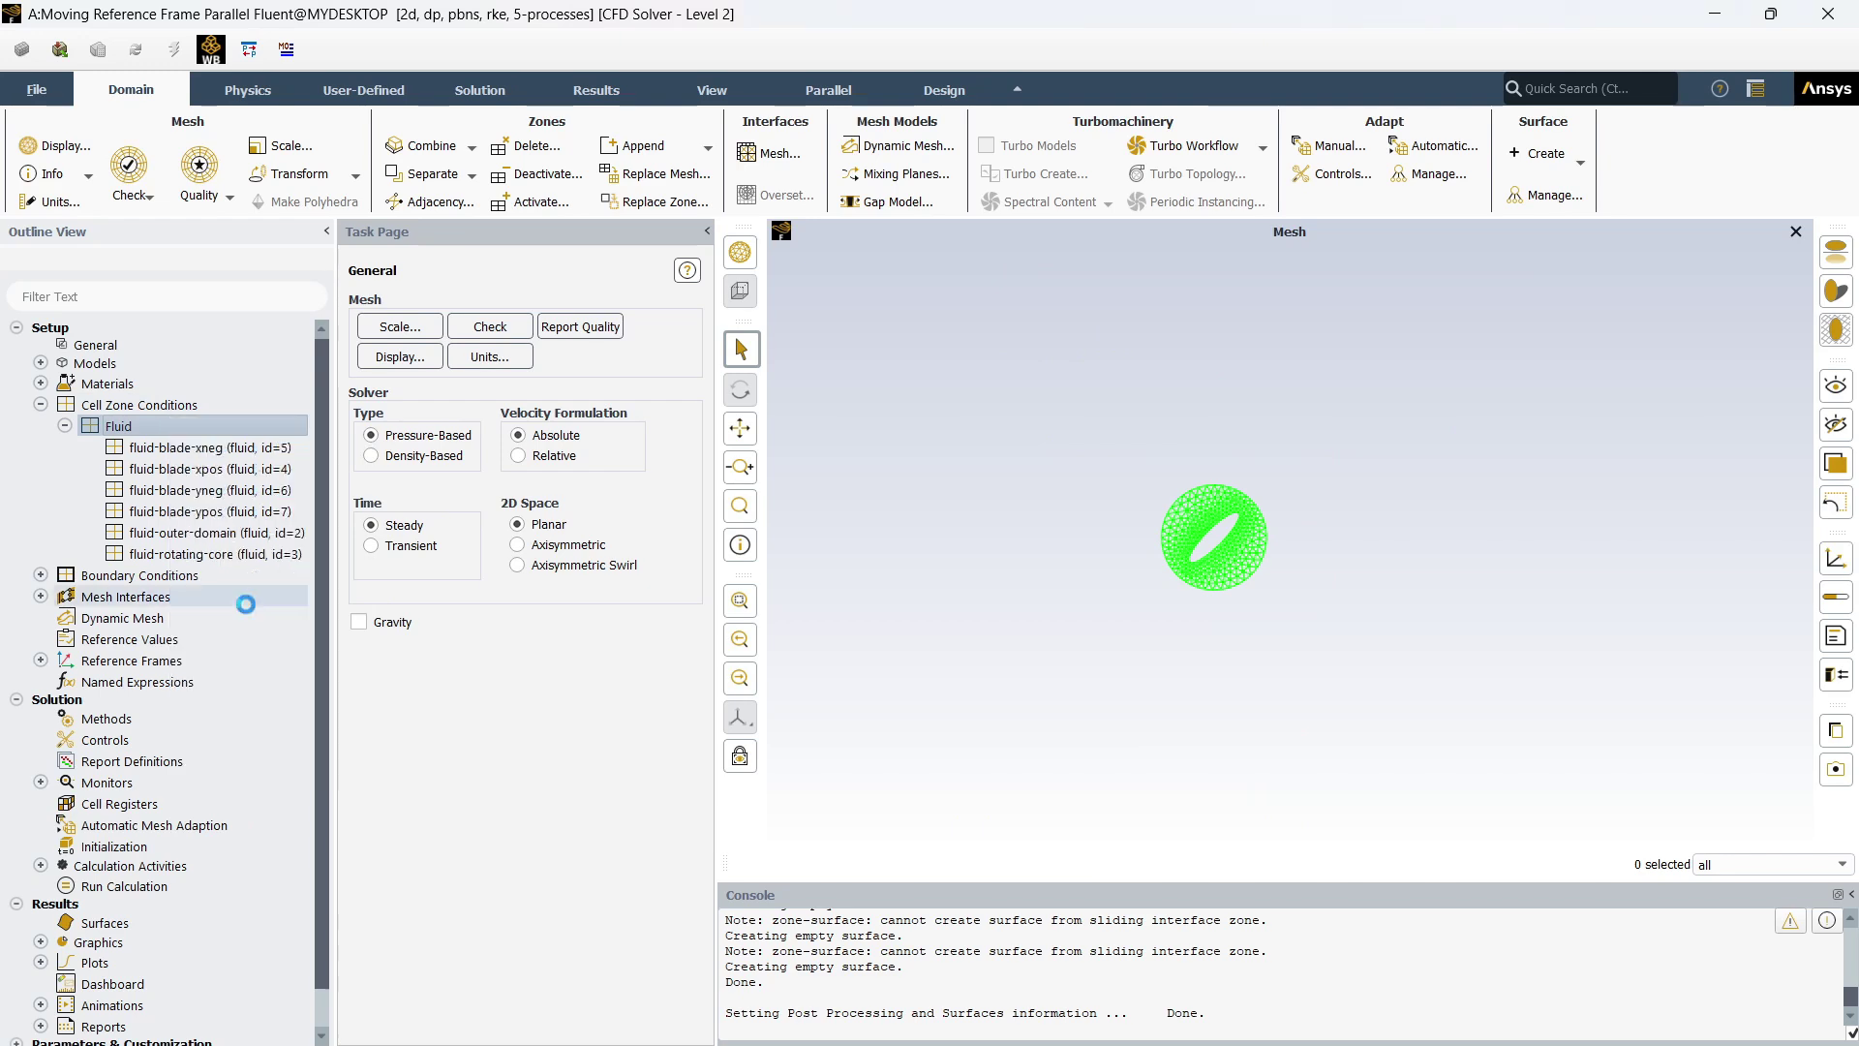
pyautogui.scroll(-3, 1183, 479)
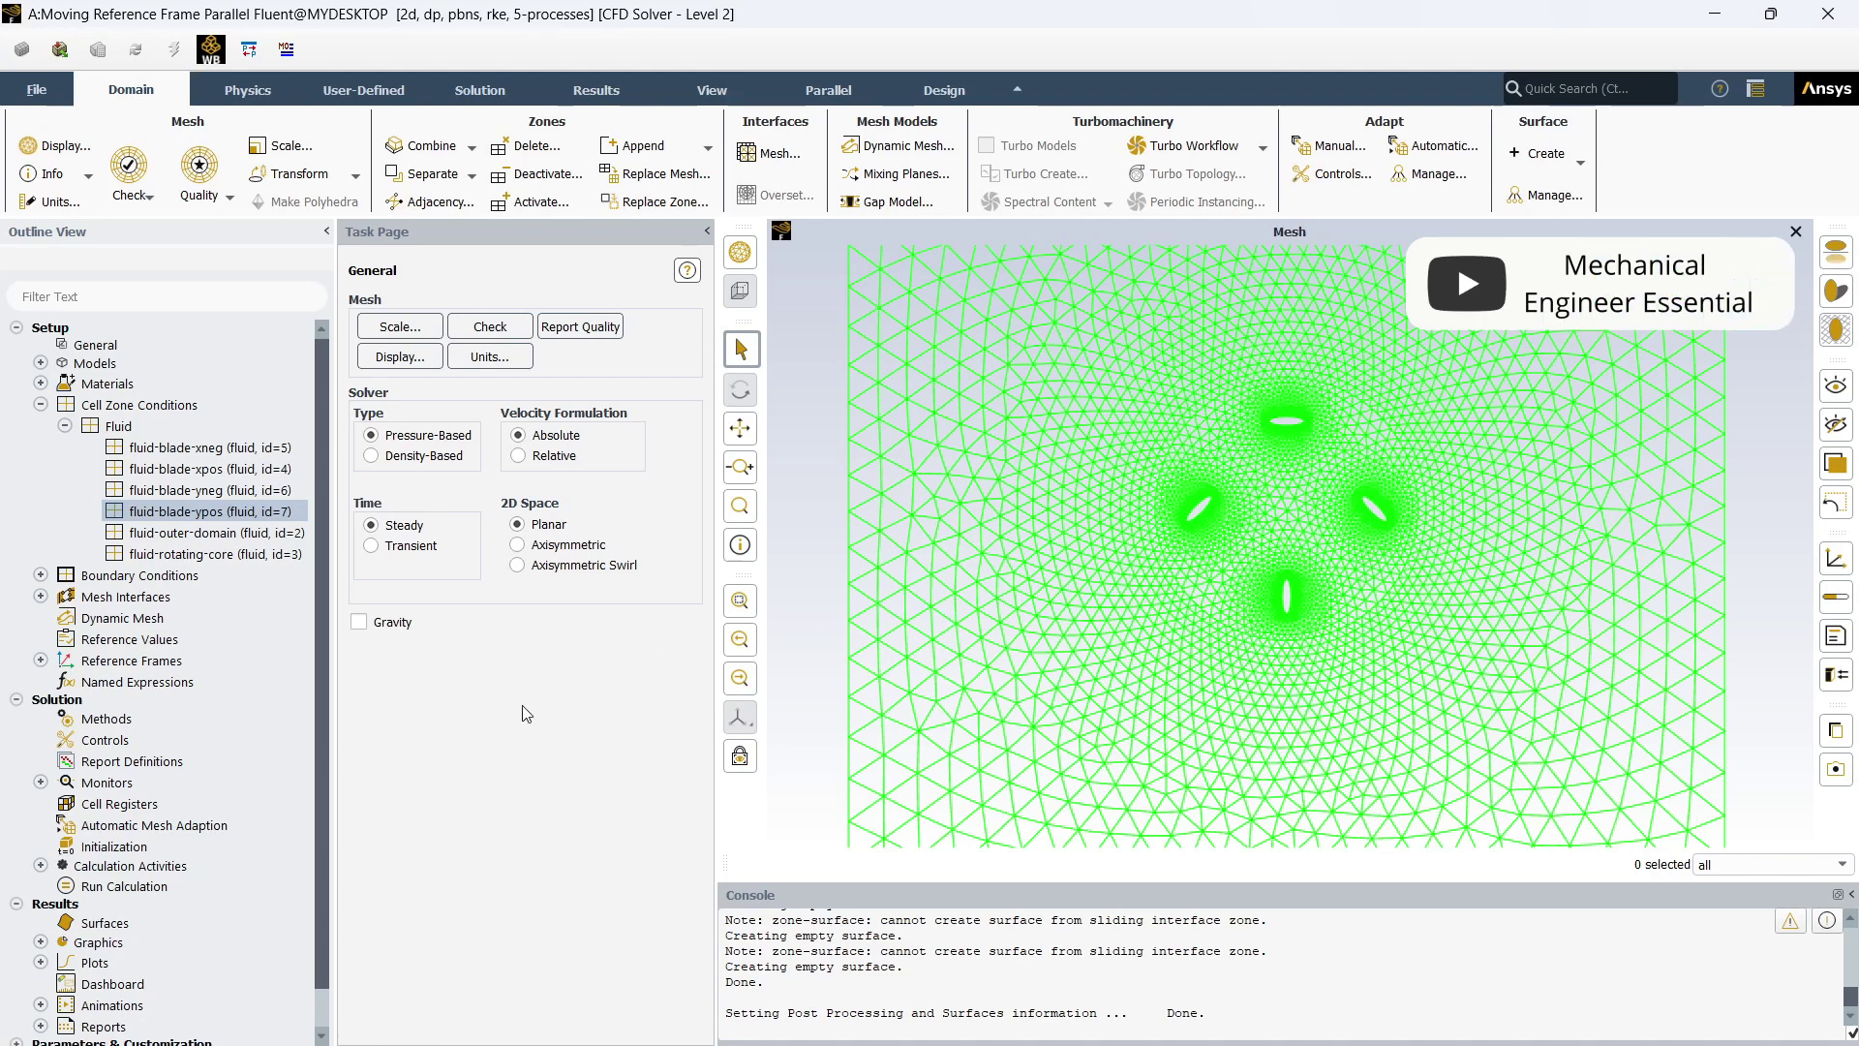
# Display only the fluid-blade-xpos zone's mesh to locate that blade, then bring back all fluid zones
pyautogui.click(287, 463)
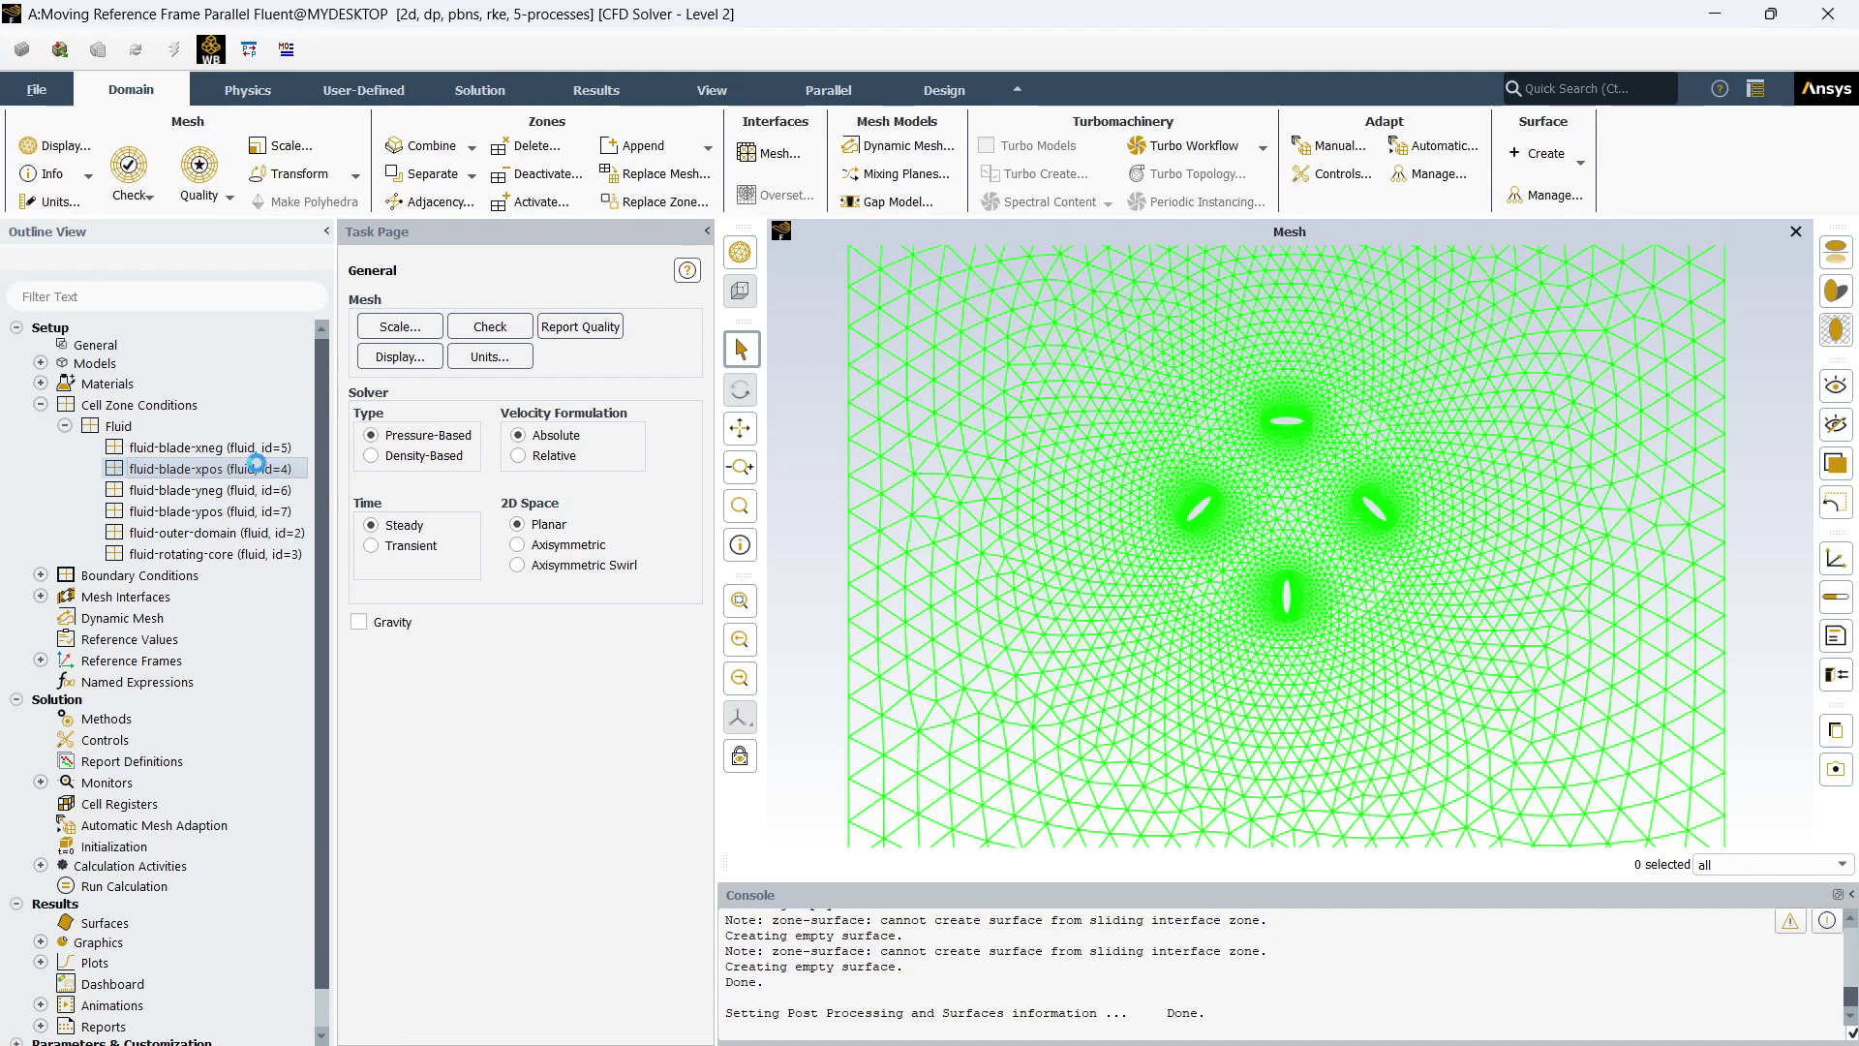
pyautogui.rightClick(260, 471)
pyautogui.click(329, 651)
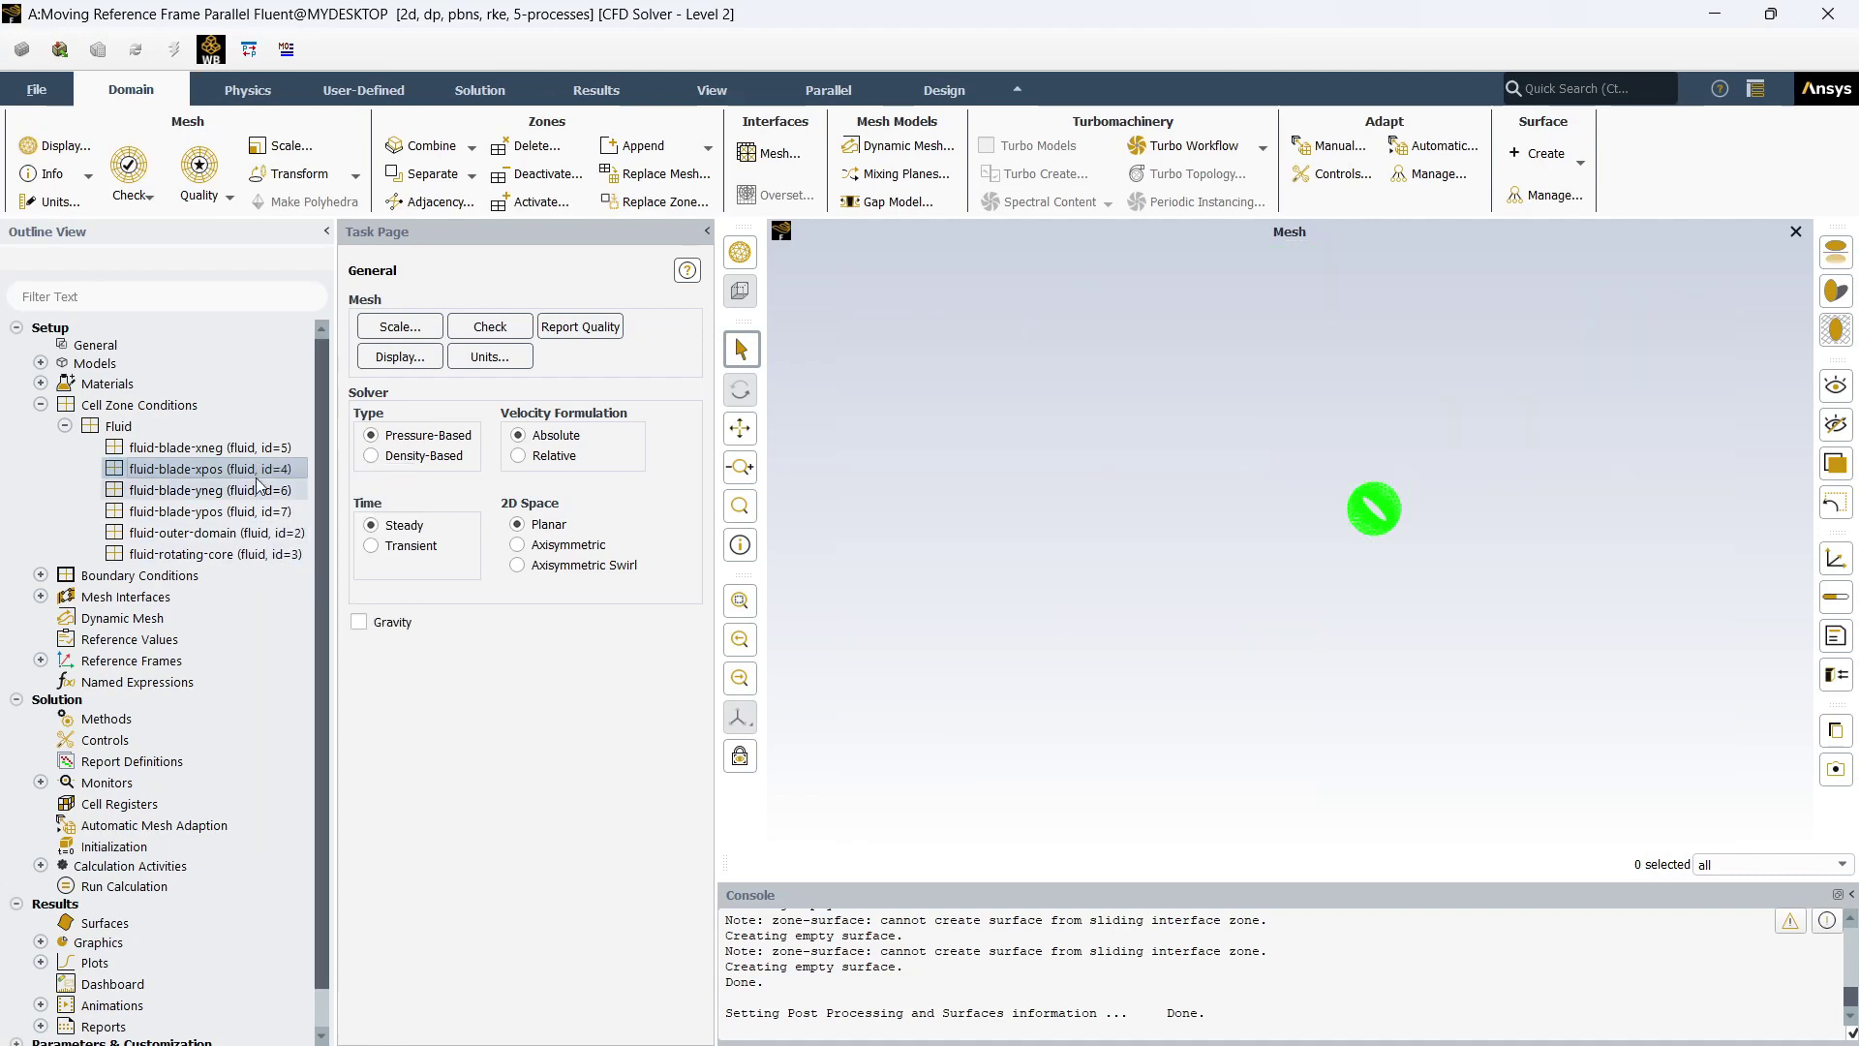
pyautogui.click(191, 426)
pyautogui.rightClick(189, 424)
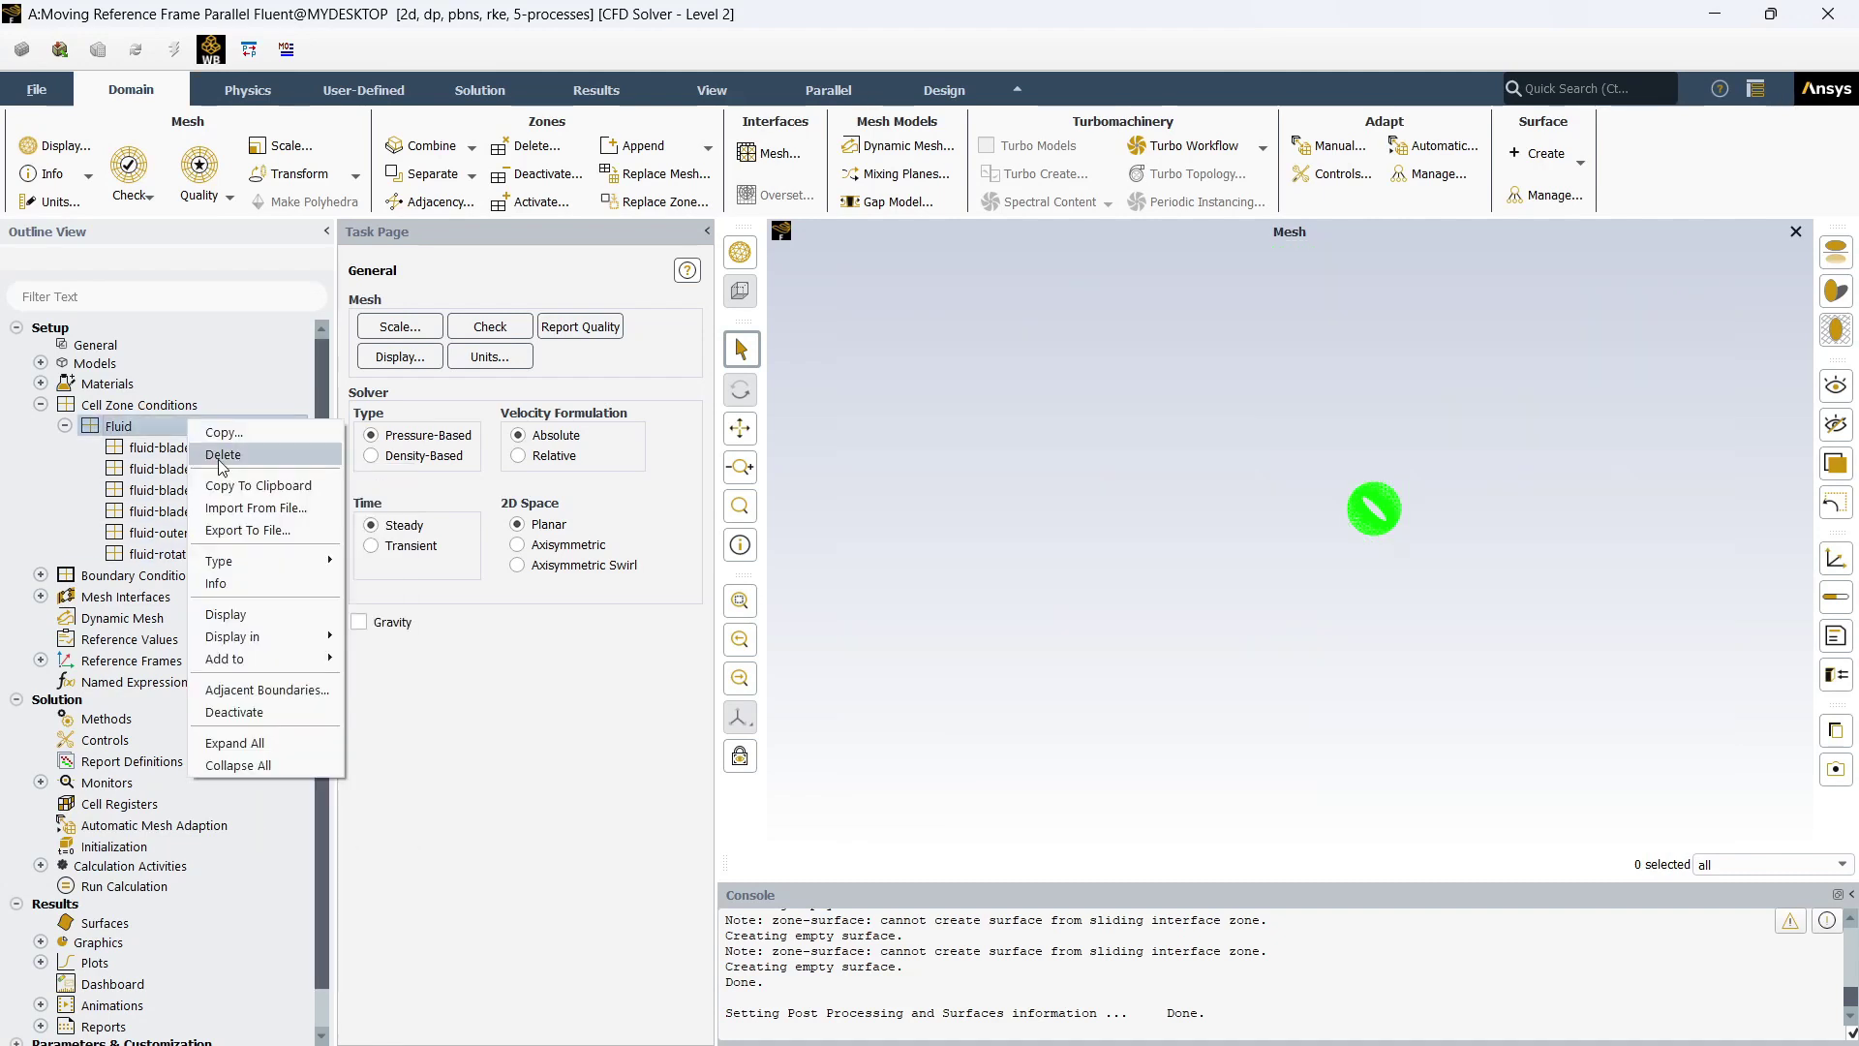
pyautogui.click(254, 605)
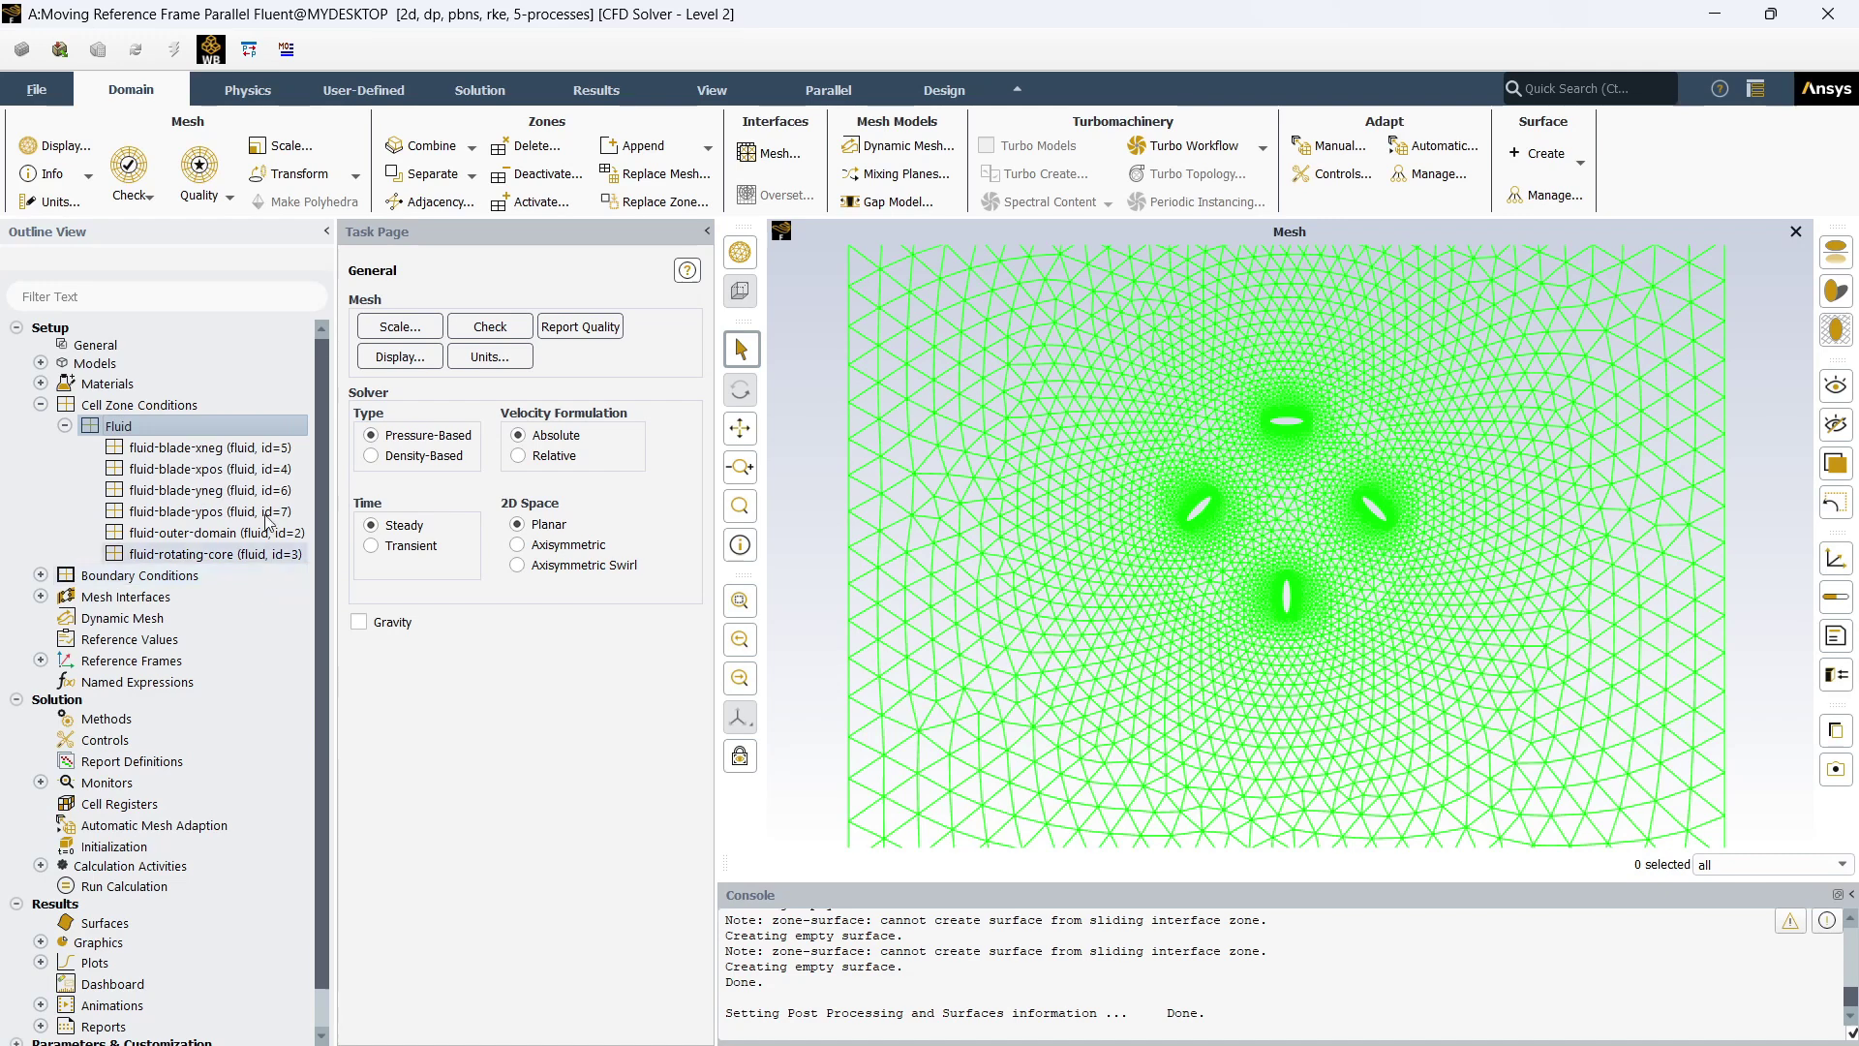
# Apply frame motion to fluid-blade-xpos relative to fluid-rotating-core, with axis origin X 1 m, Y 0 m and speed 2 rad/s
pyautogui.click(254, 448)
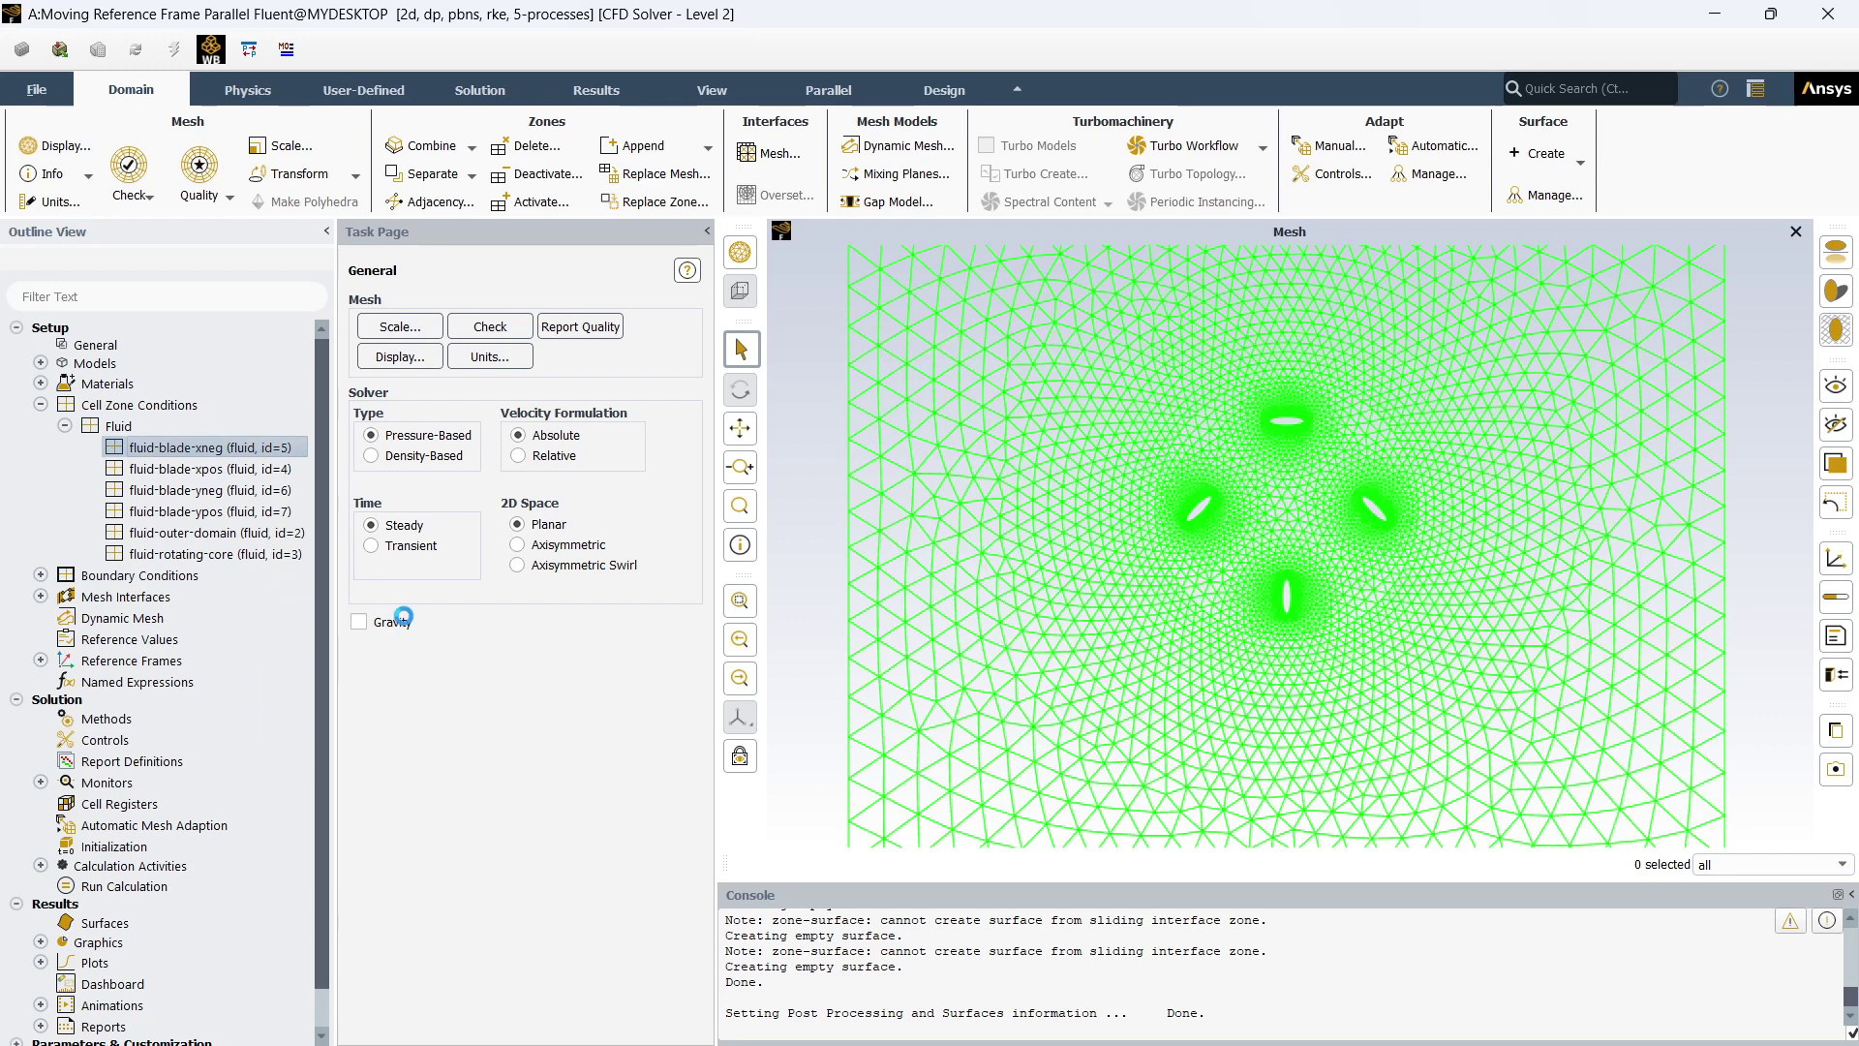
pyautogui.click(285, 473)
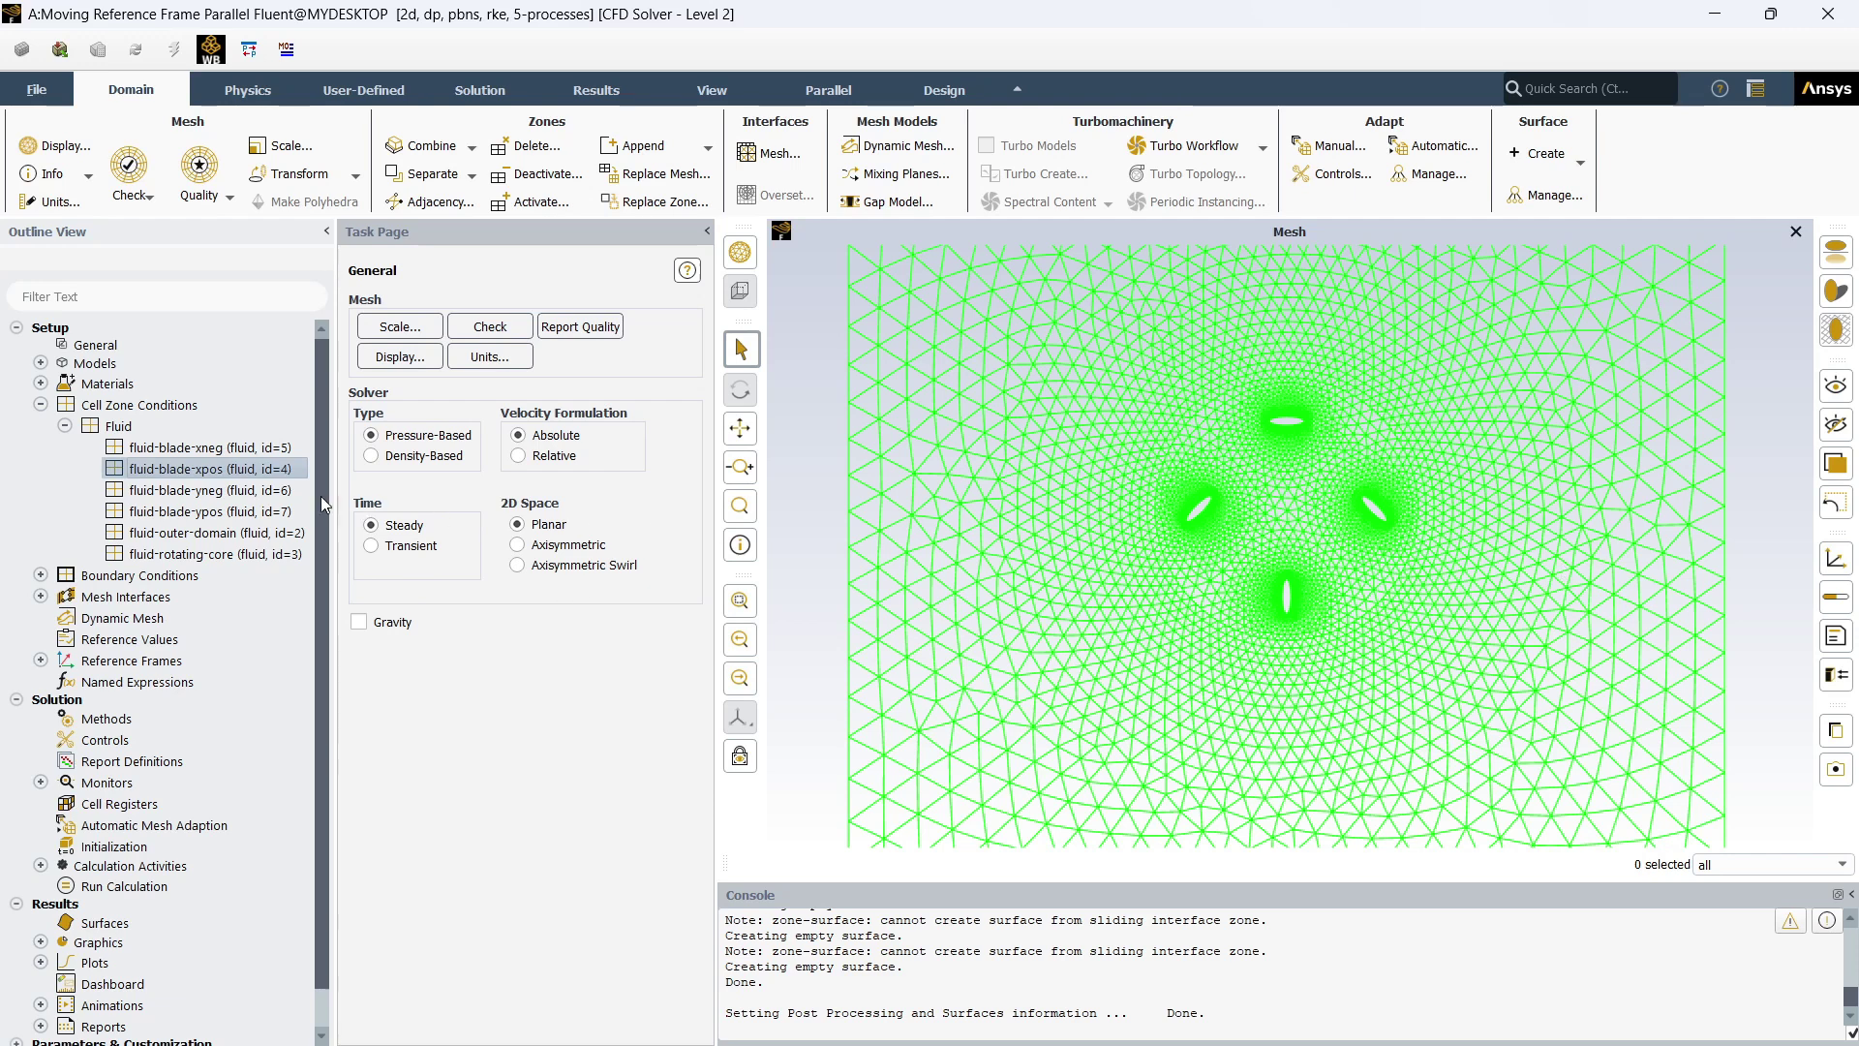
pyautogui.doubleClick(264, 476)
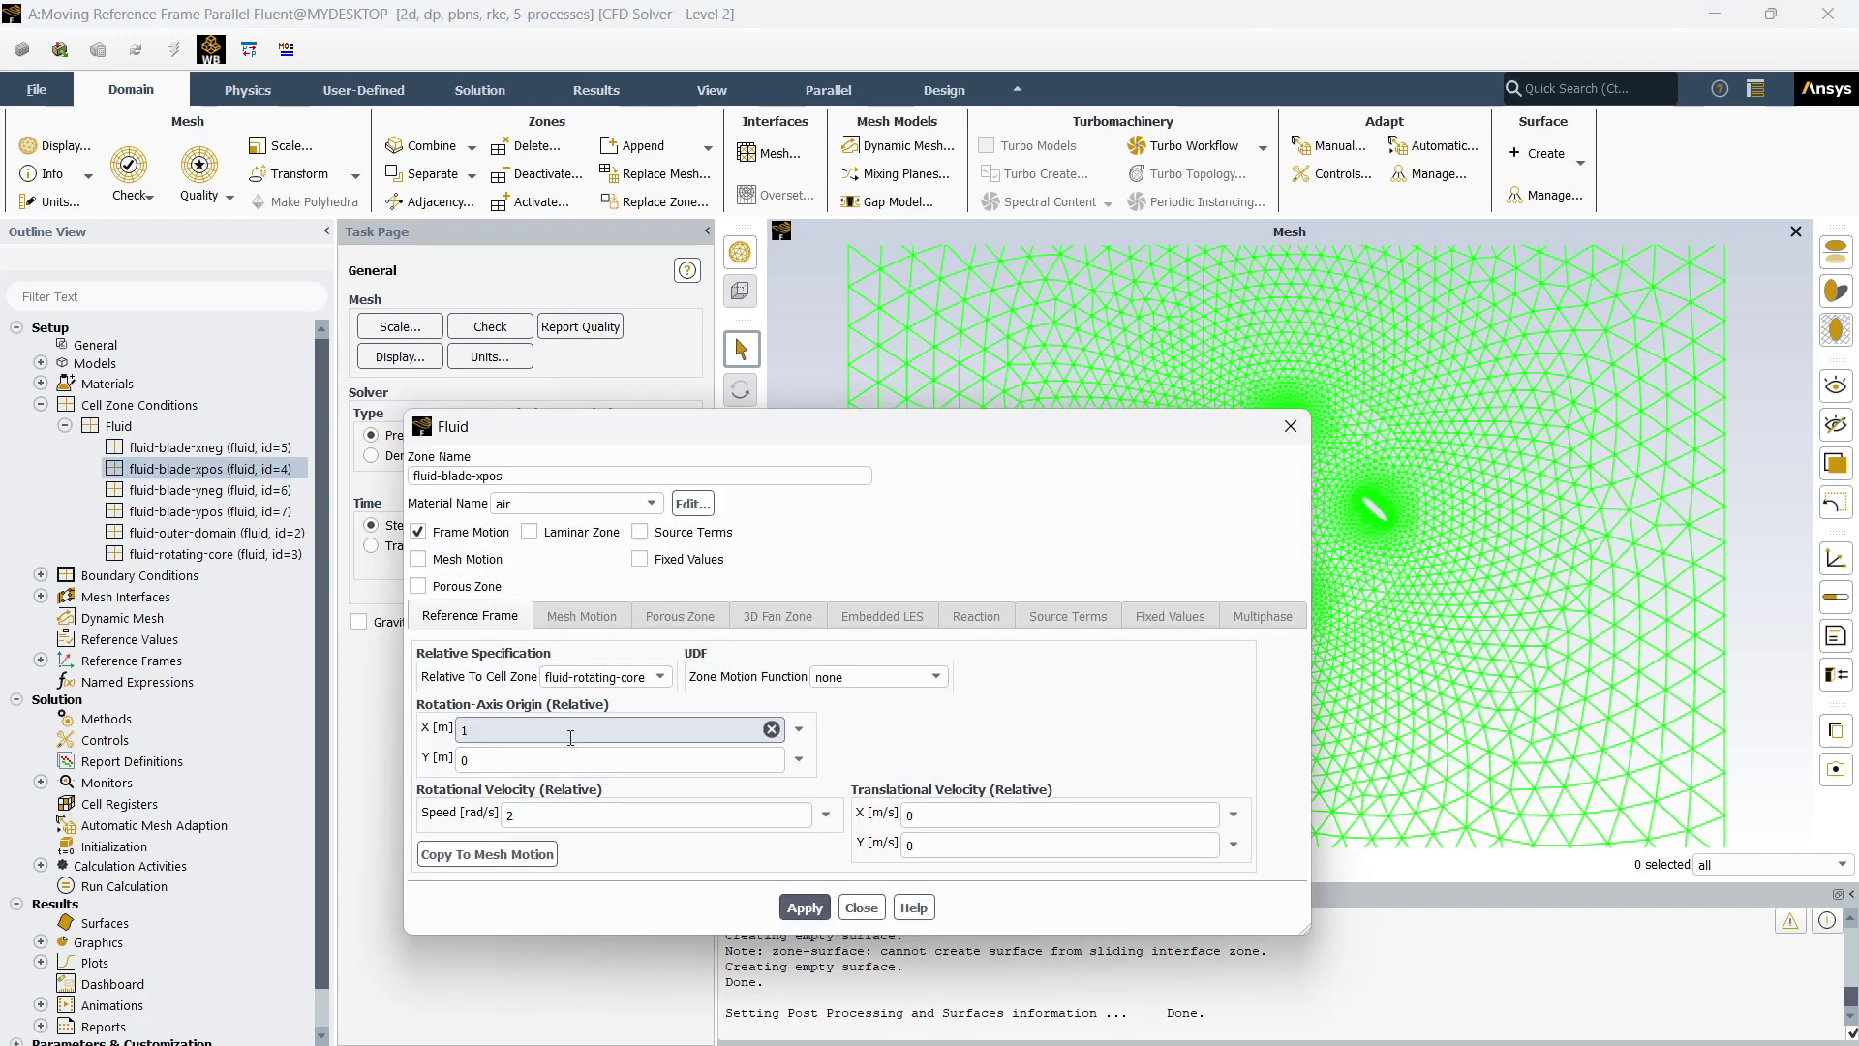
pyautogui.doubleClick(511, 756)
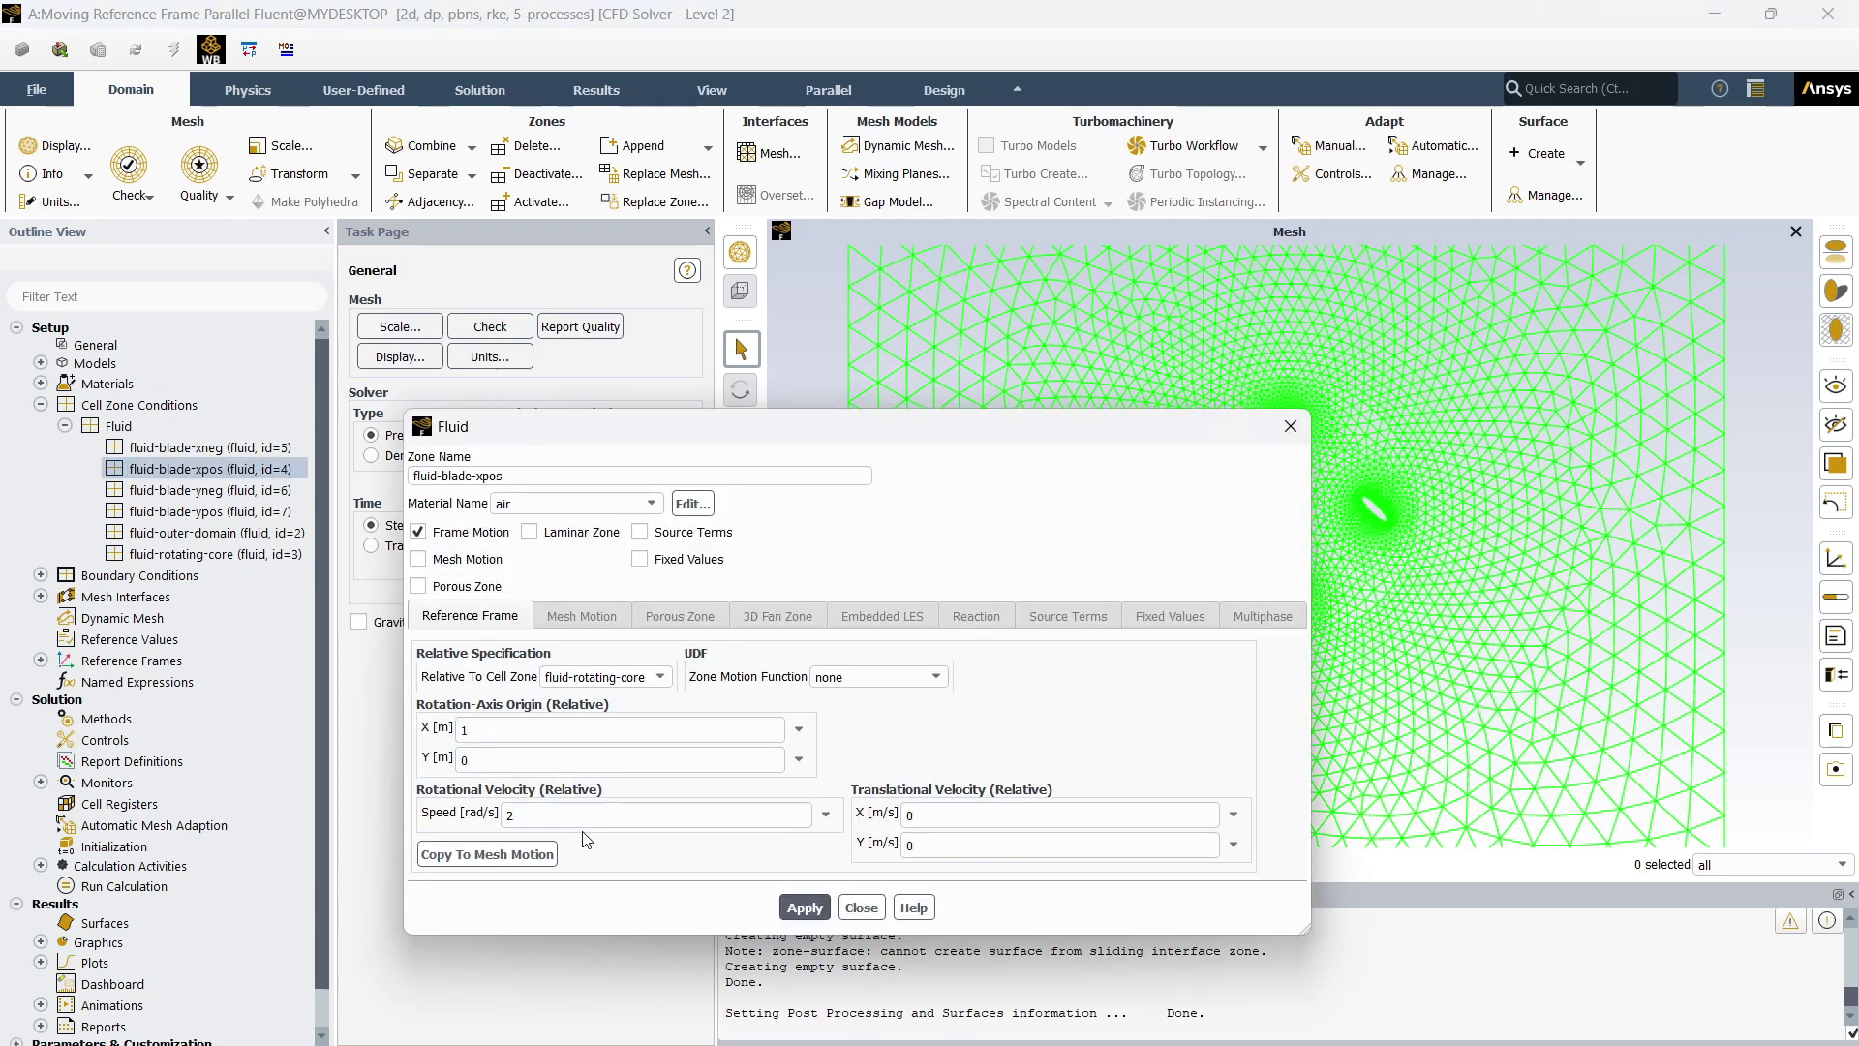
pyautogui.doubleClick(510, 814)
pyautogui.click(801, 907)
pyautogui.click(847, 908)
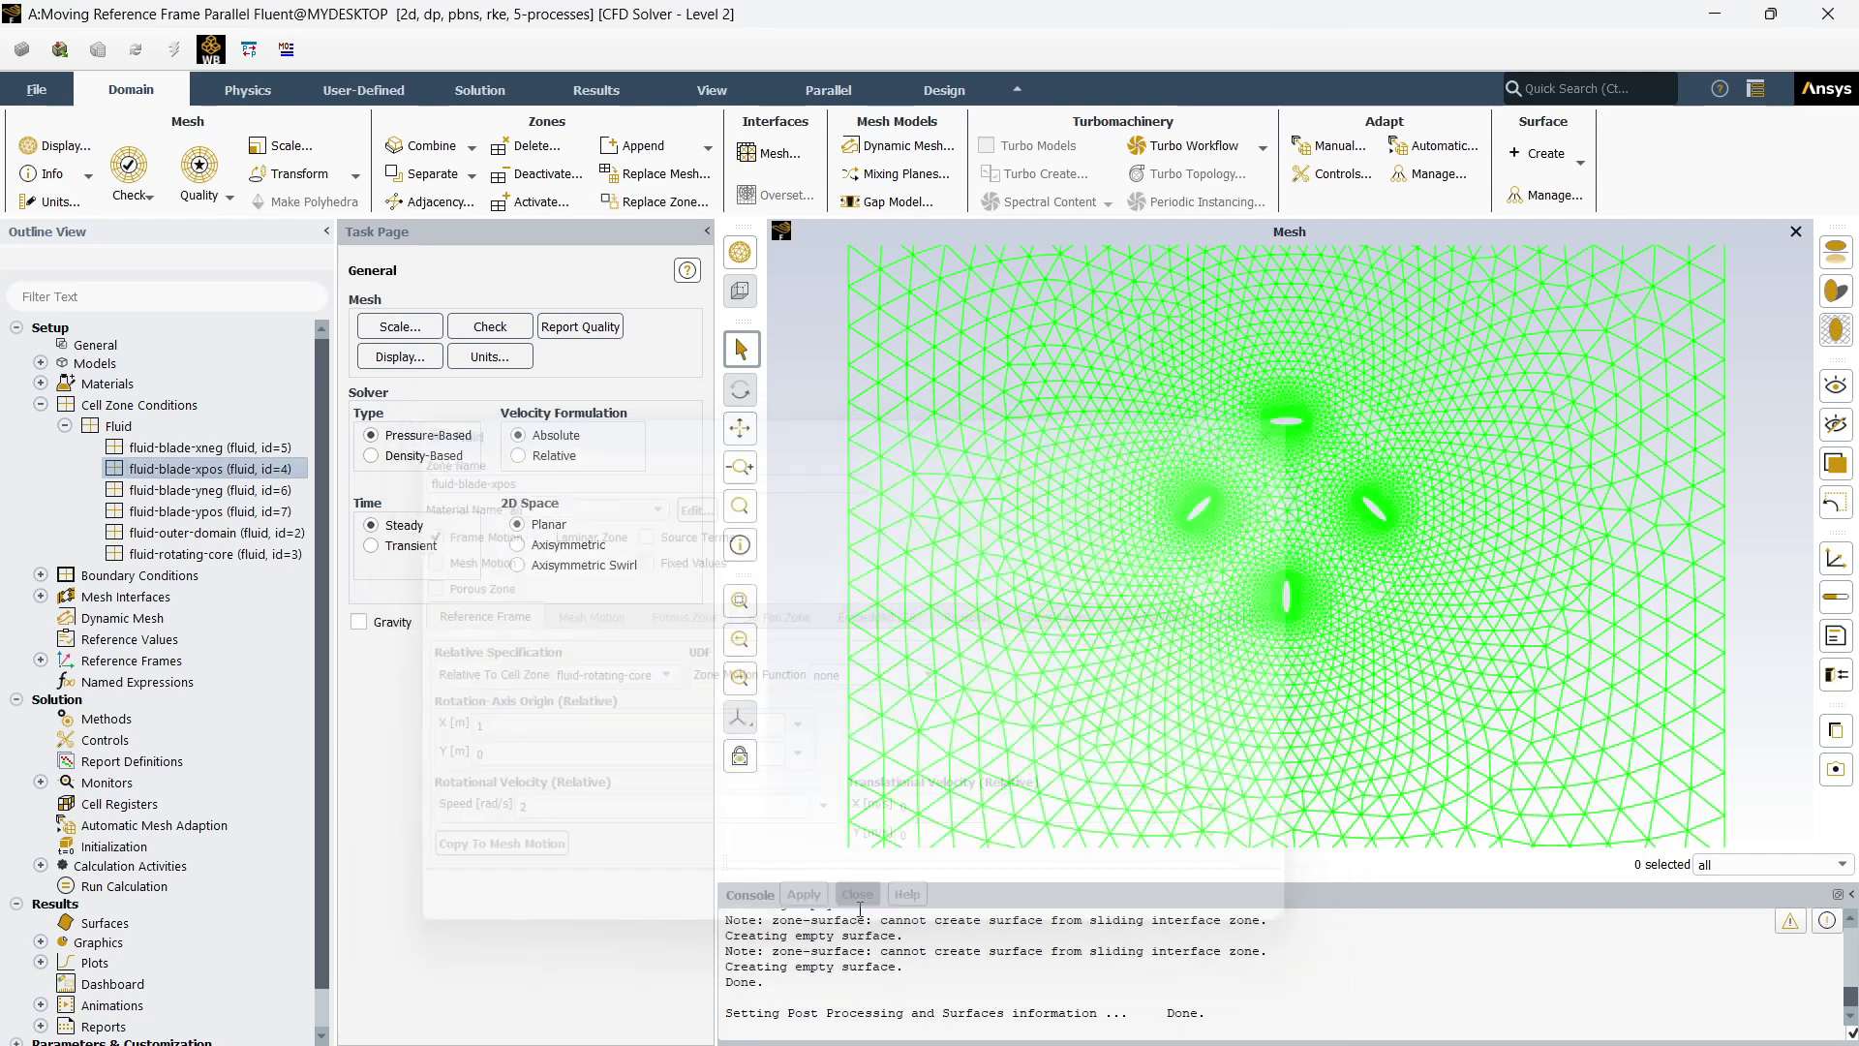
# Apply frame motion to fluid-blade-yneg relative to fluid-rotating-core, with axis origin X 0 m, Y -1 m and speed 2 rad/s
pyautogui.doubleClick(253, 490)
pyautogui.doubleClick(533, 759)
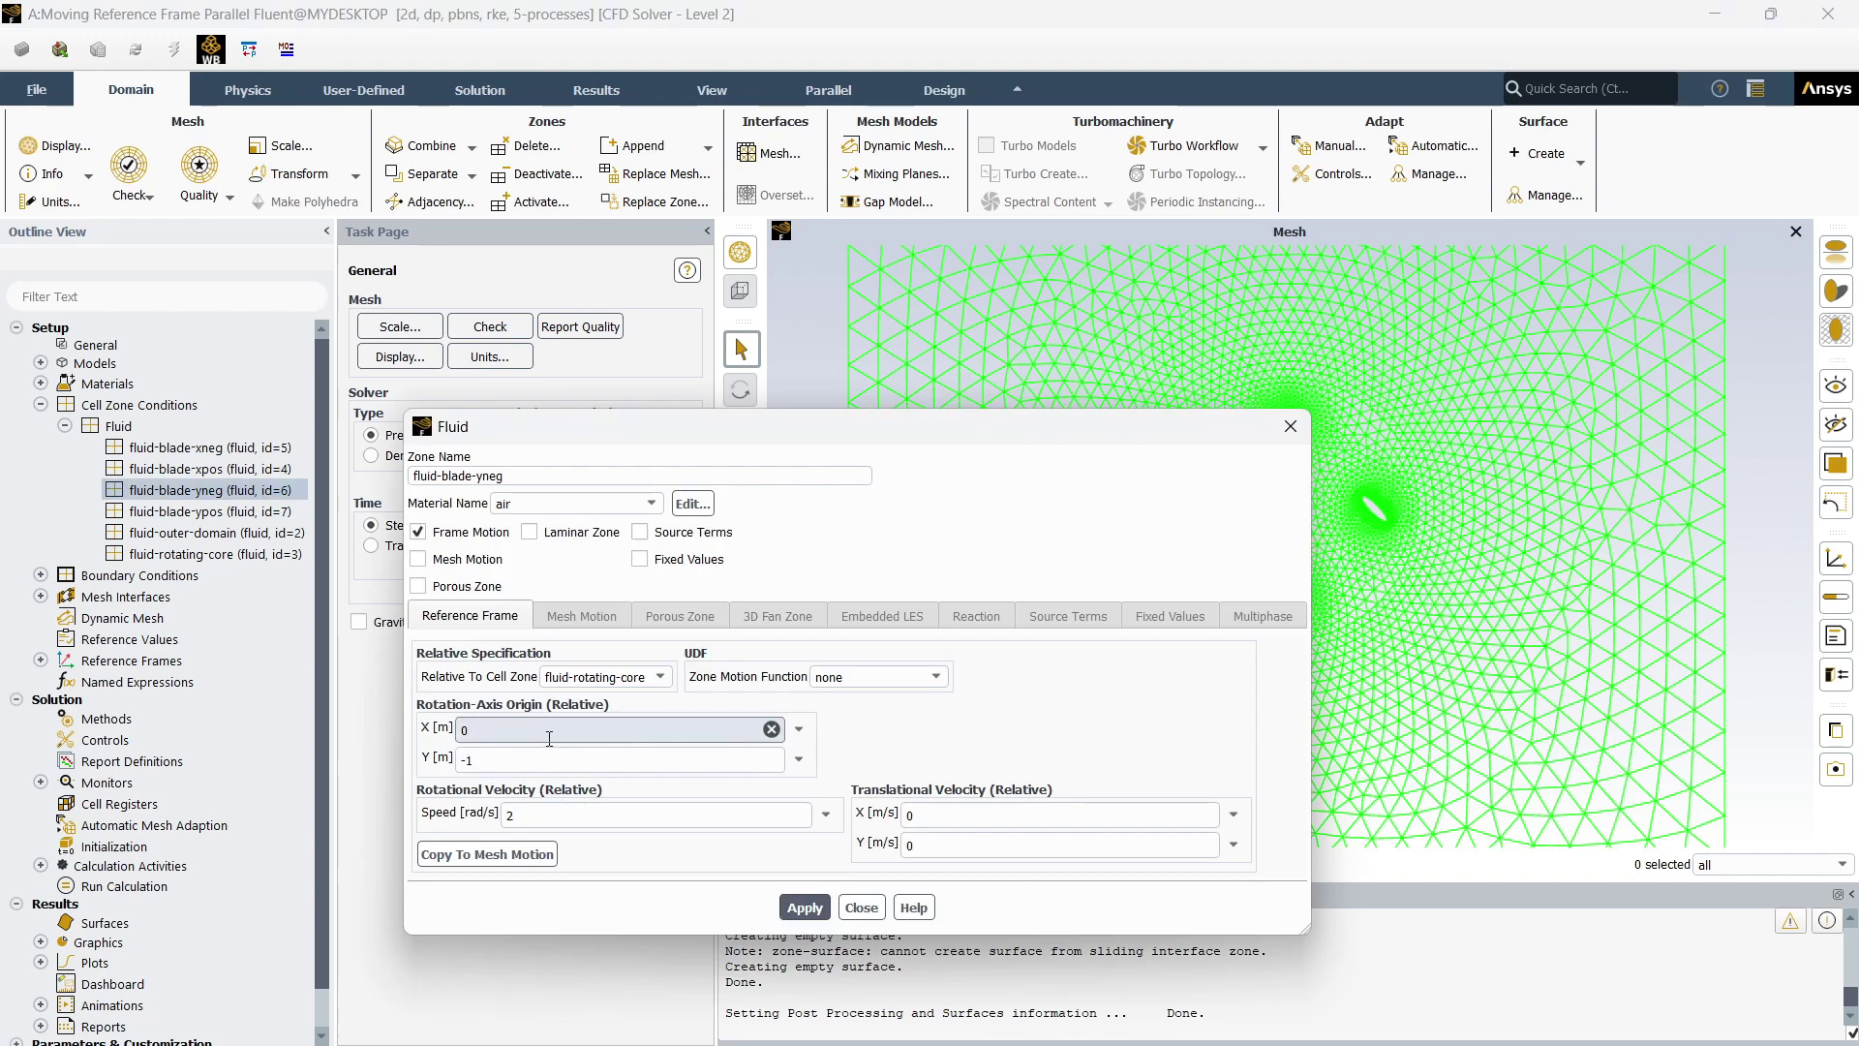
pyautogui.write('-1')
pyautogui.doubleClick(510, 816)
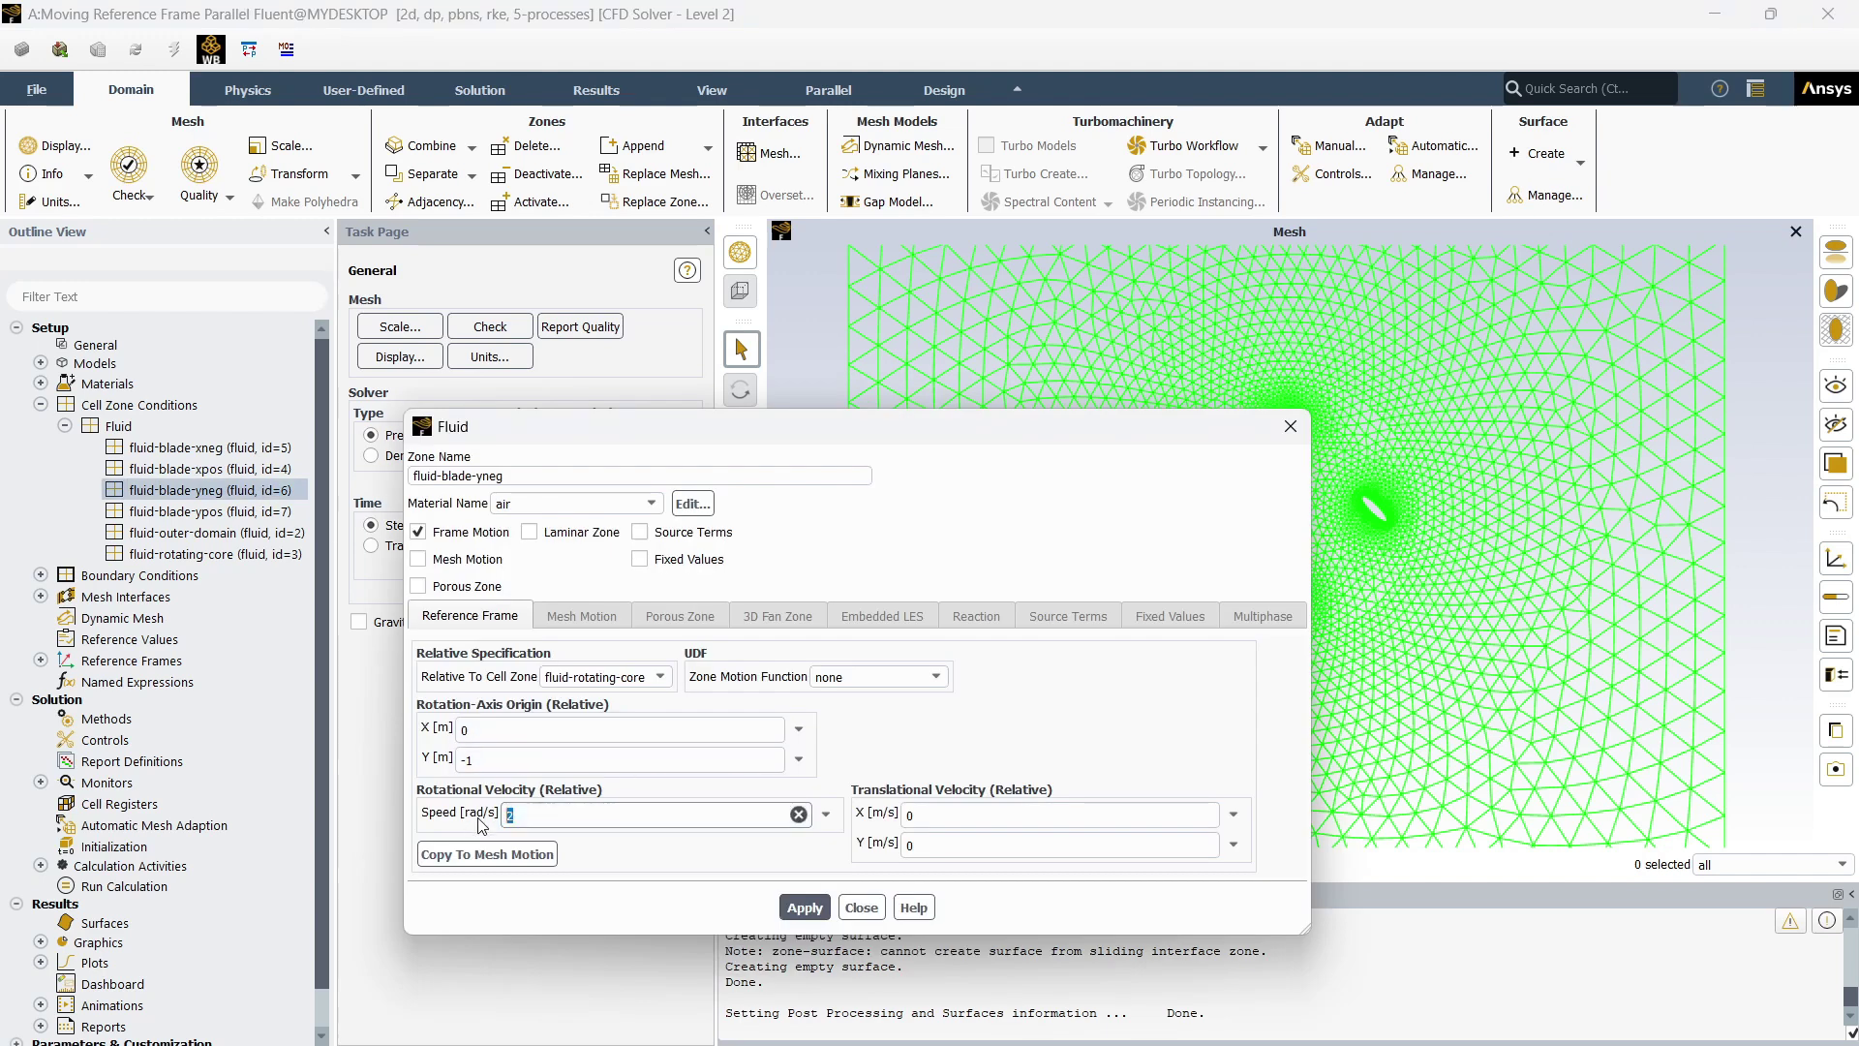
pyautogui.click(940, 752)
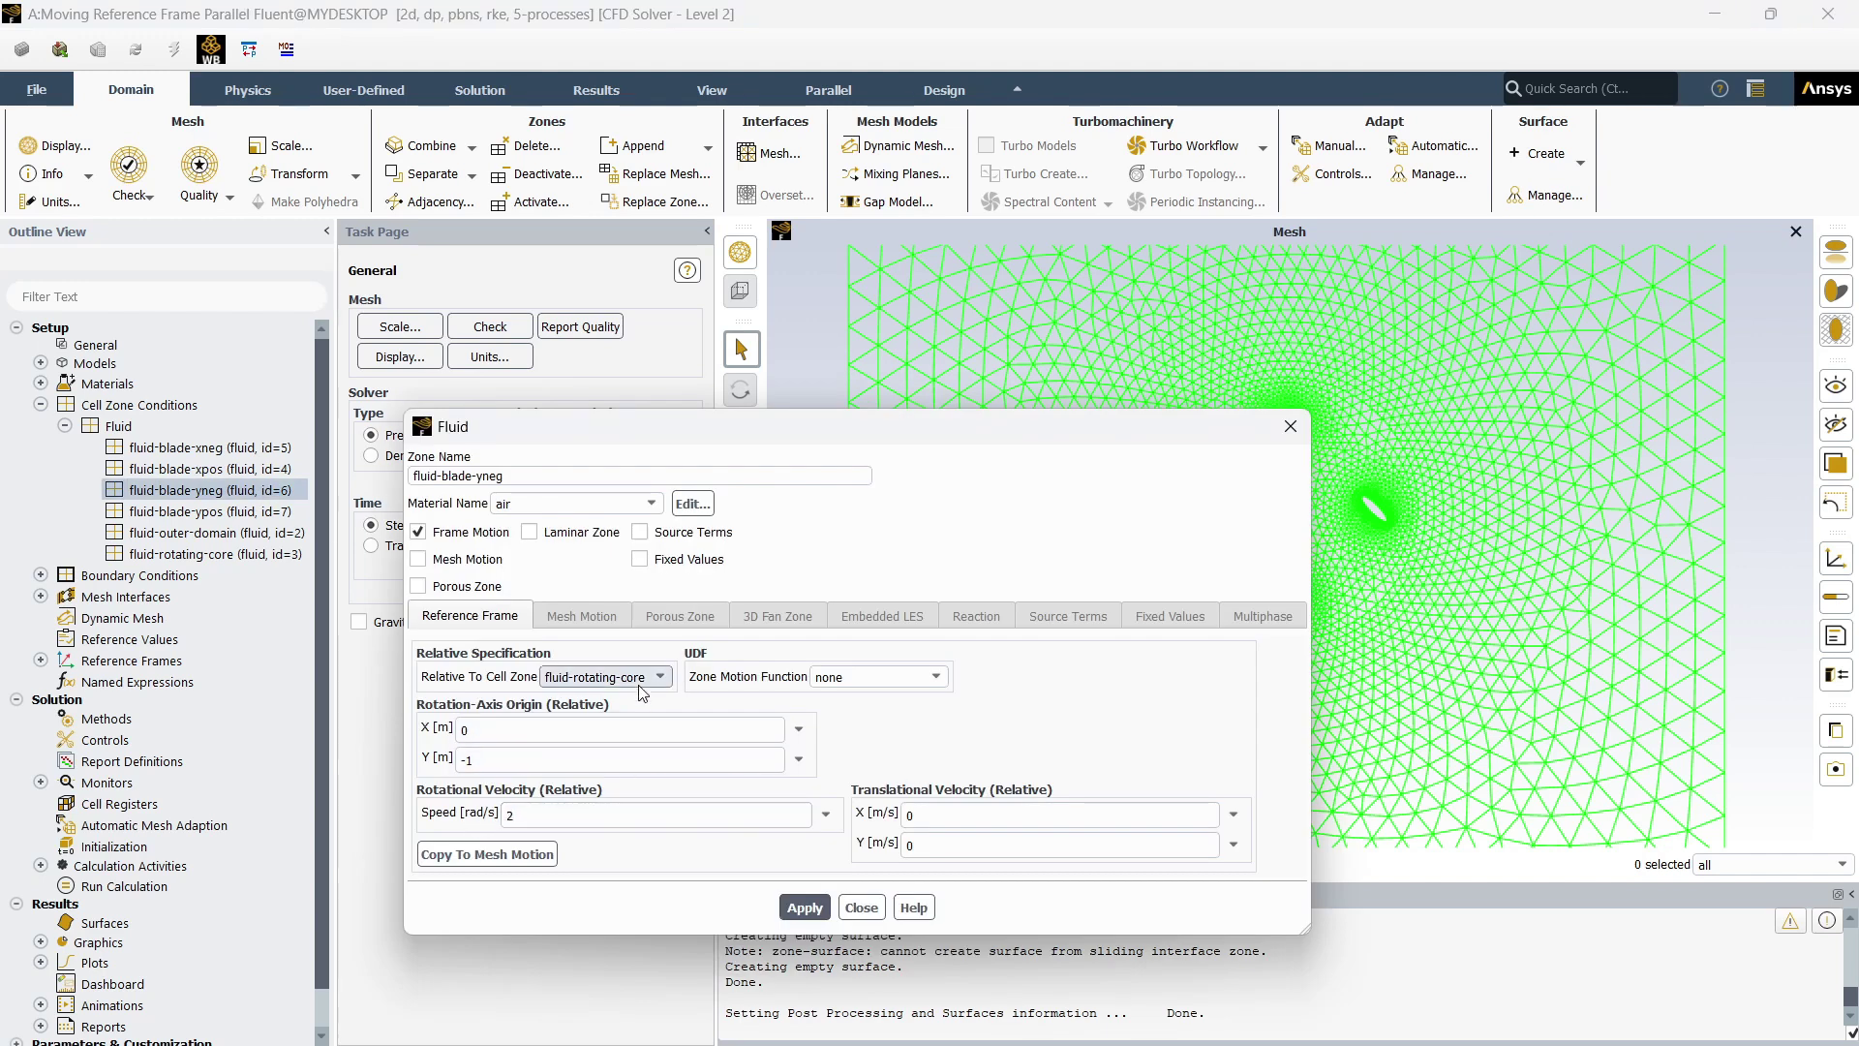
pyautogui.click(805, 907)
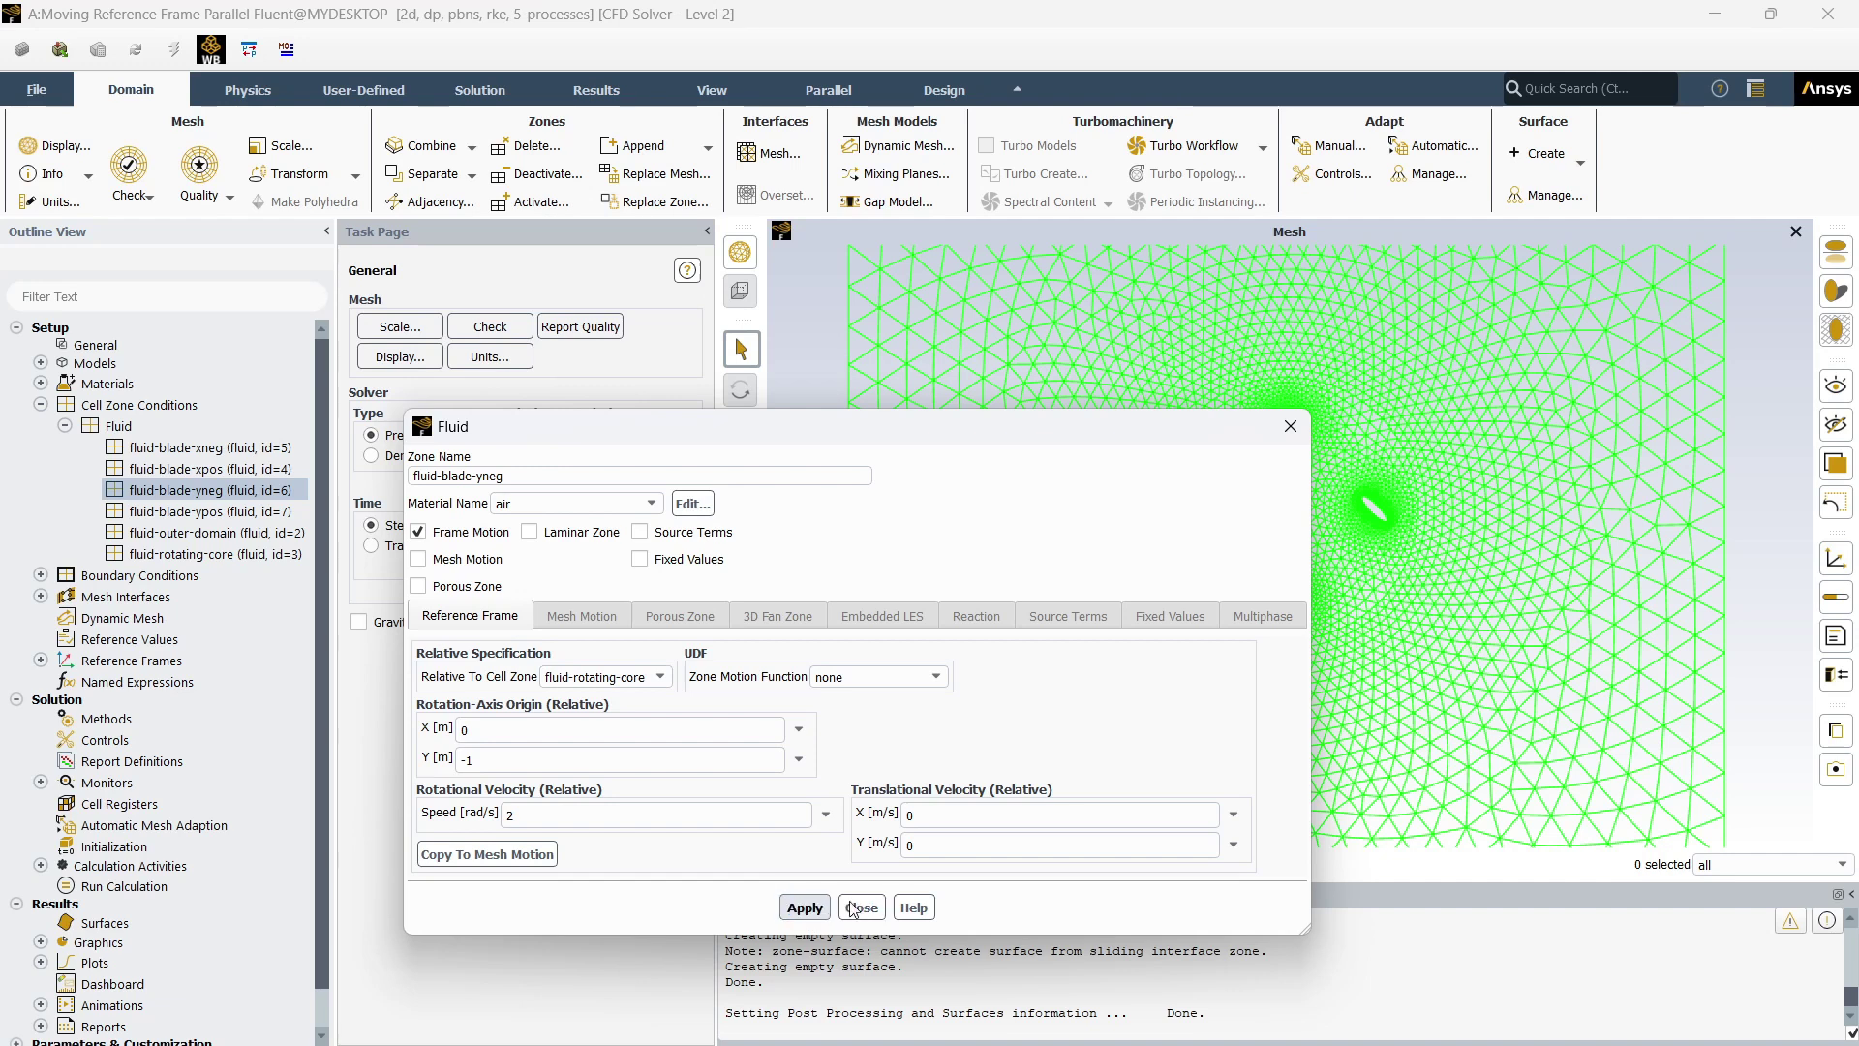
pyautogui.click(861, 911)
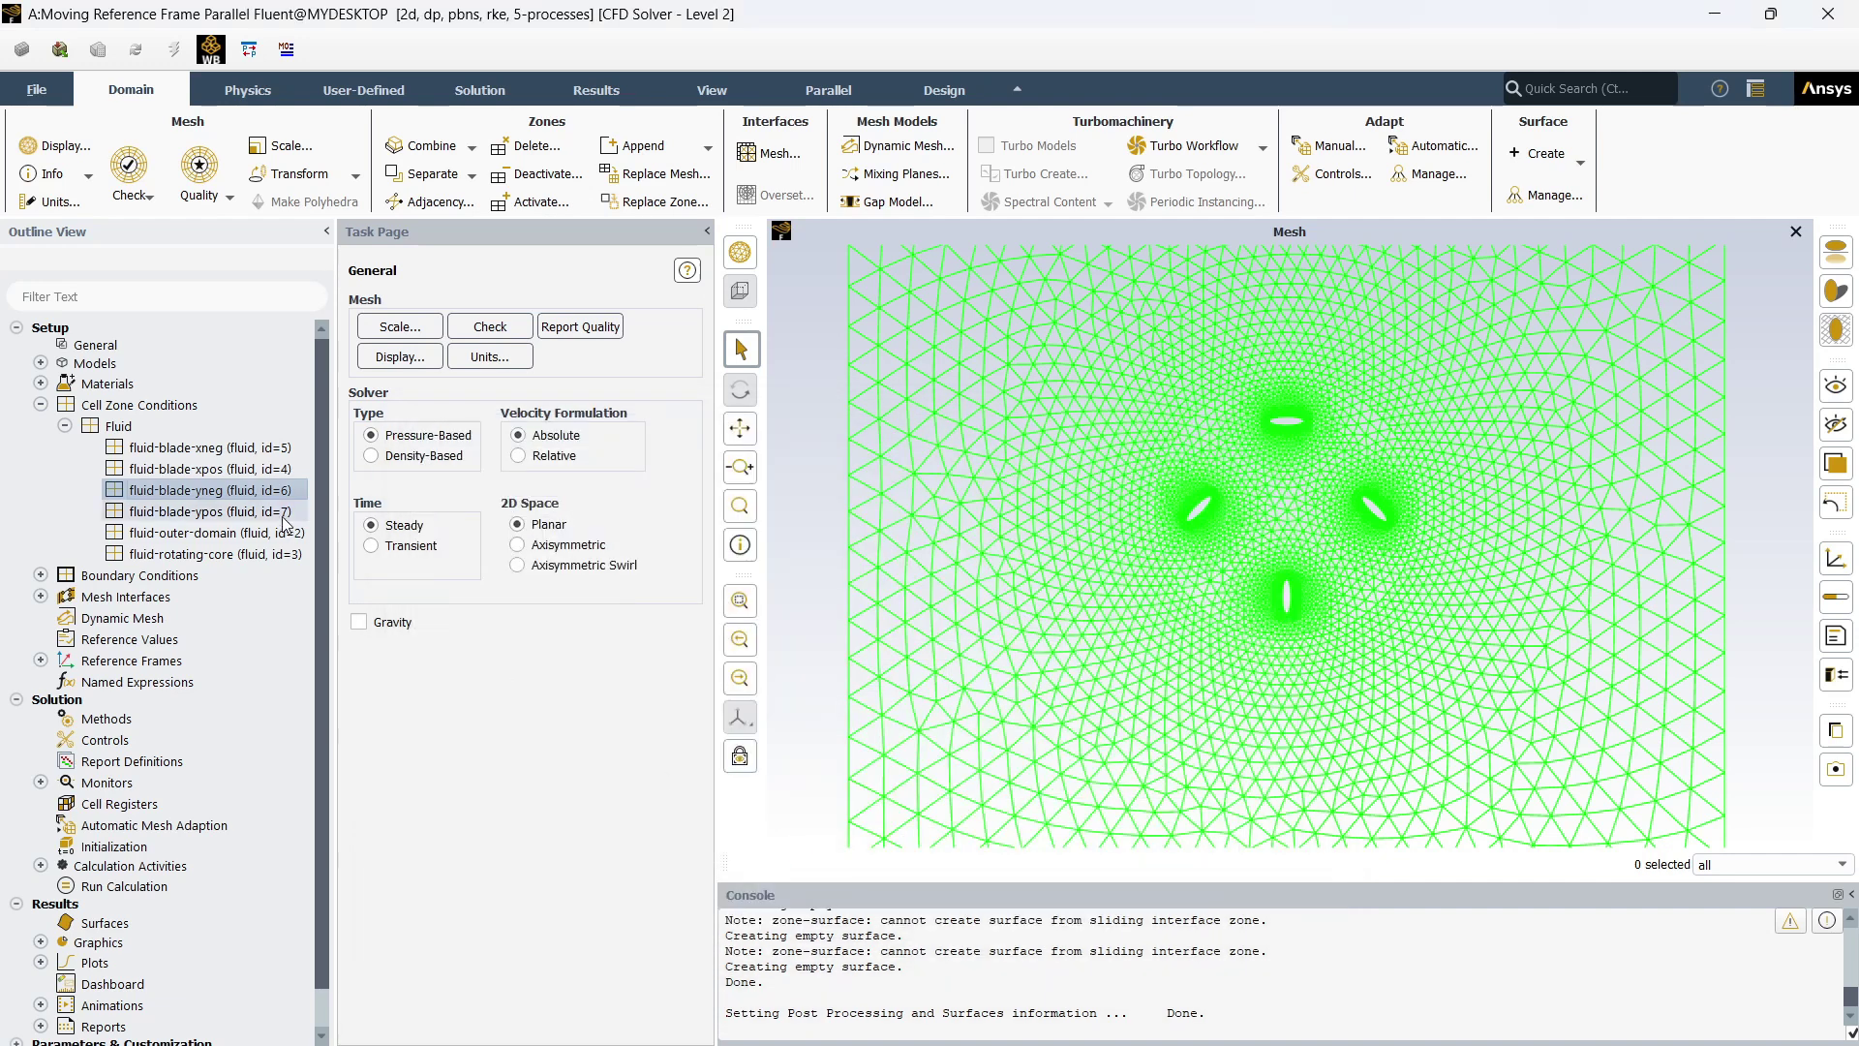
# Check the fluid-blade-ypos zone's frame motion, rotation-axis origin, rotational speed and relative cell zone
pyautogui.click(286, 516)
pyautogui.doubleClick(287, 520)
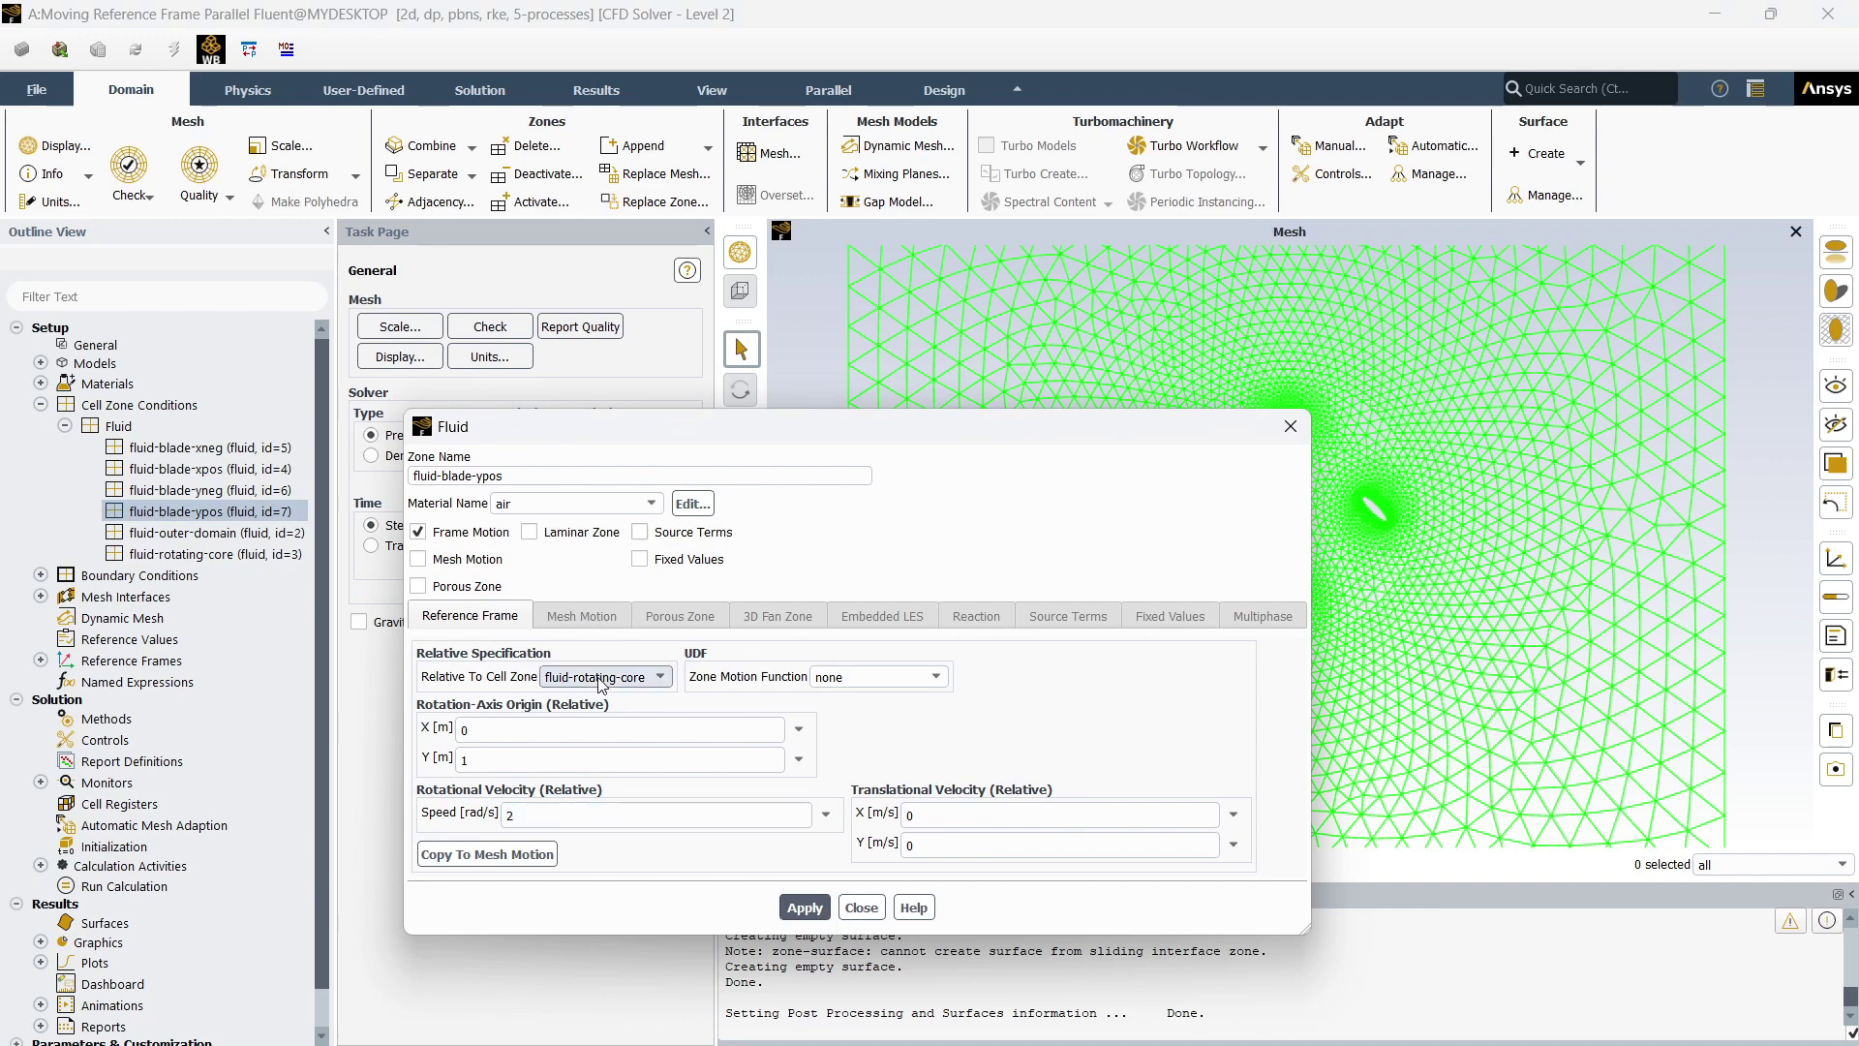
pyautogui.click(861, 908)
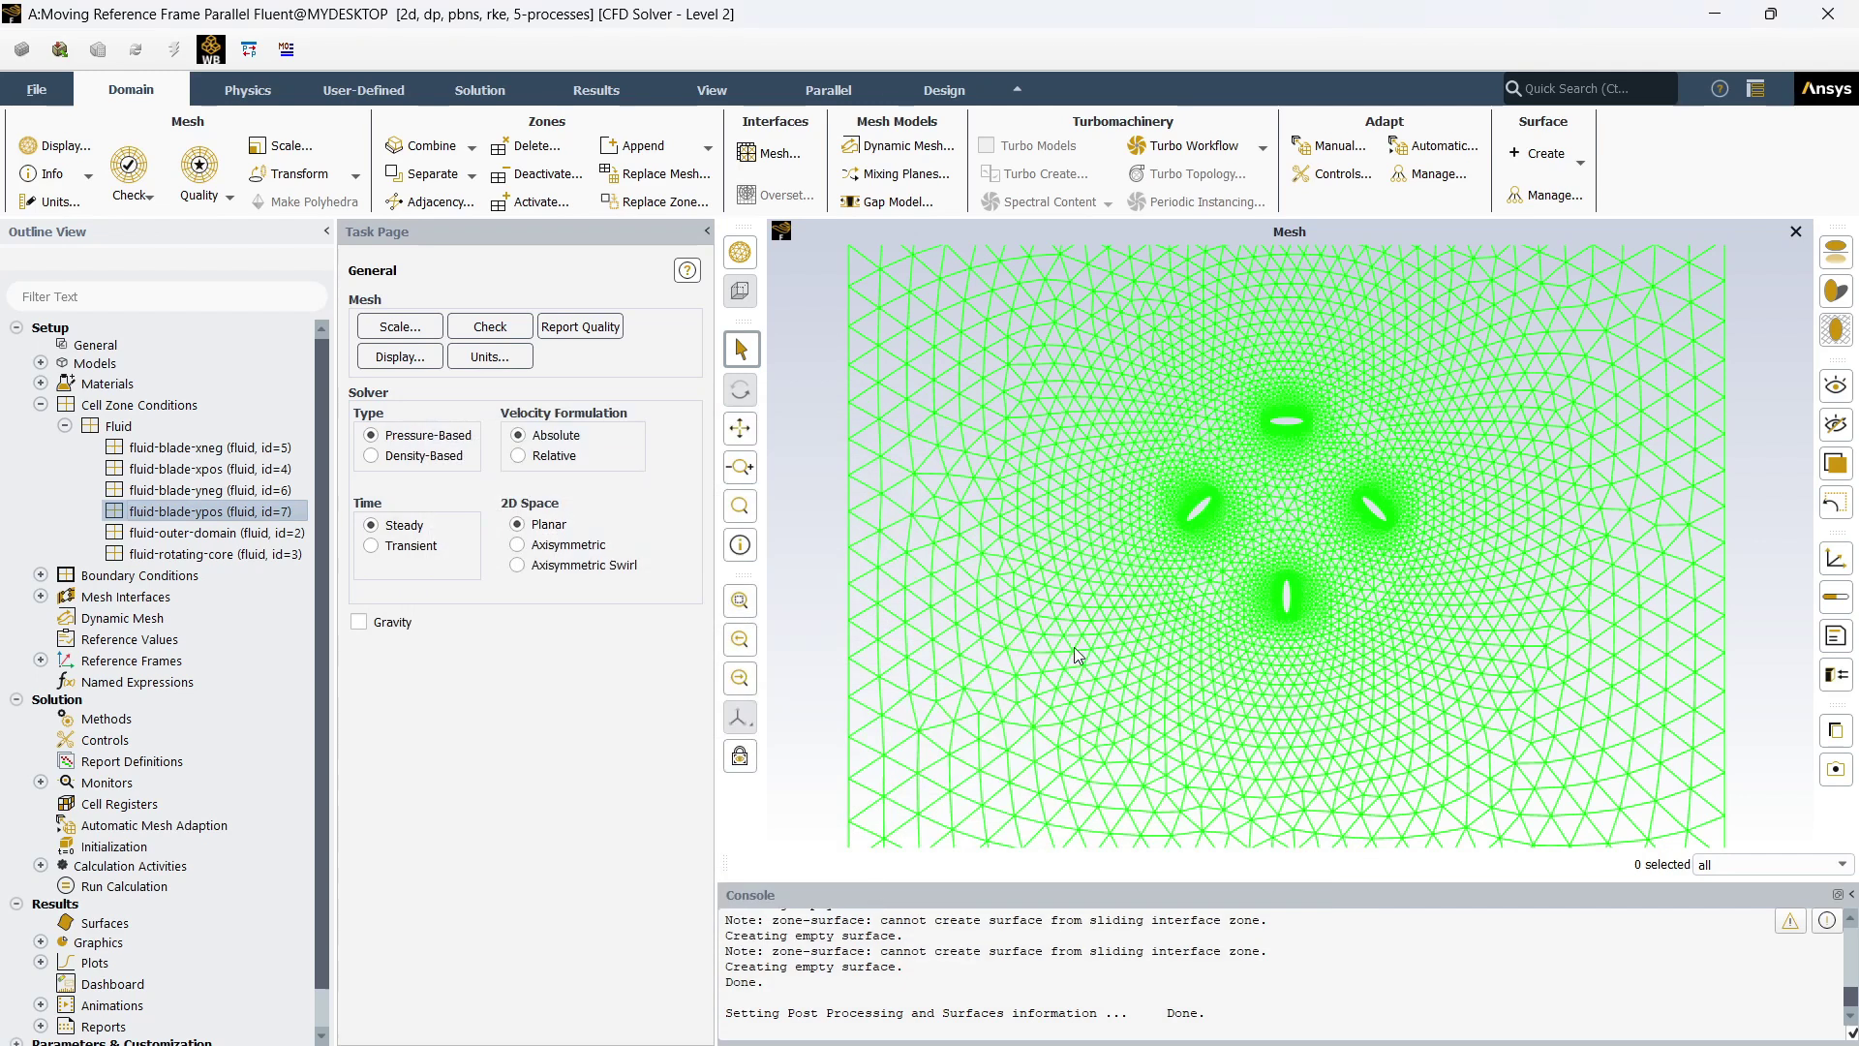
# Display only the fluid-outer-domain zone's mesh, then bring back the mesh of all fluid zones
pyautogui.rightClick(279, 534)
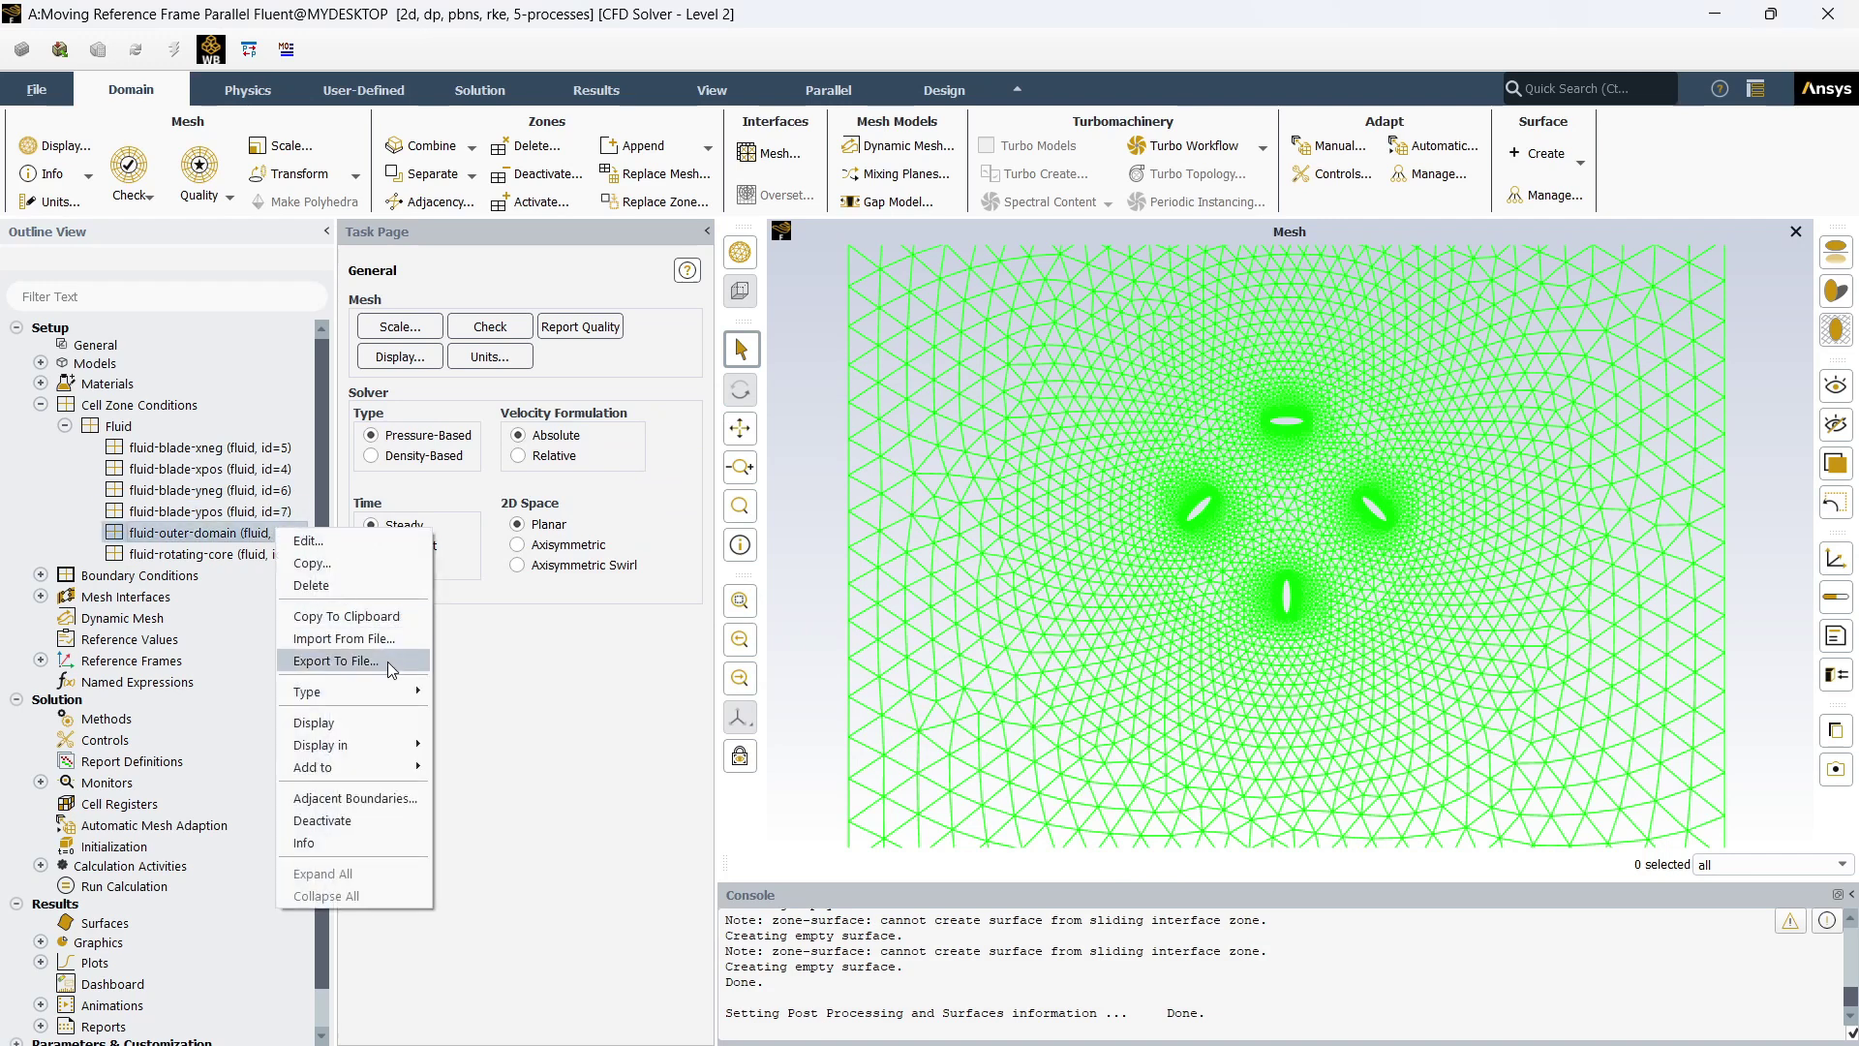
pyautogui.click(353, 724)
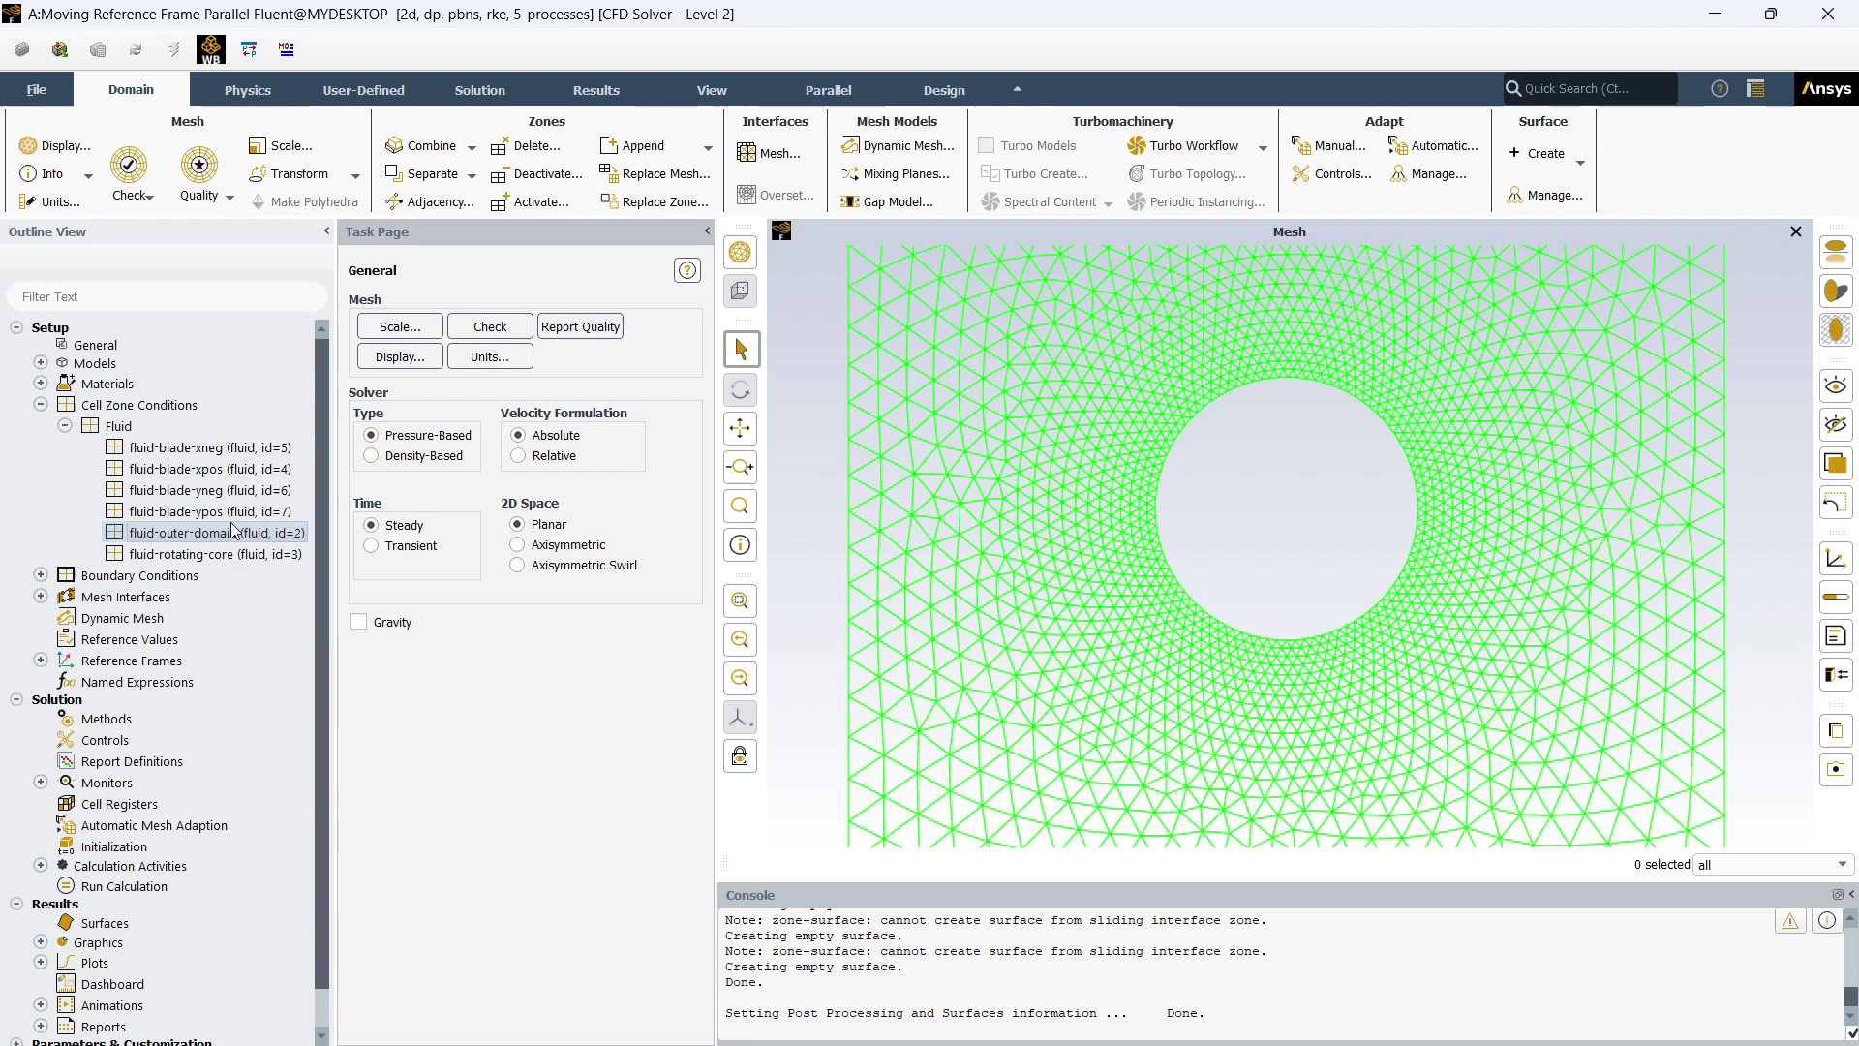
pyautogui.click(230, 428)
pyautogui.rightClick(229, 427)
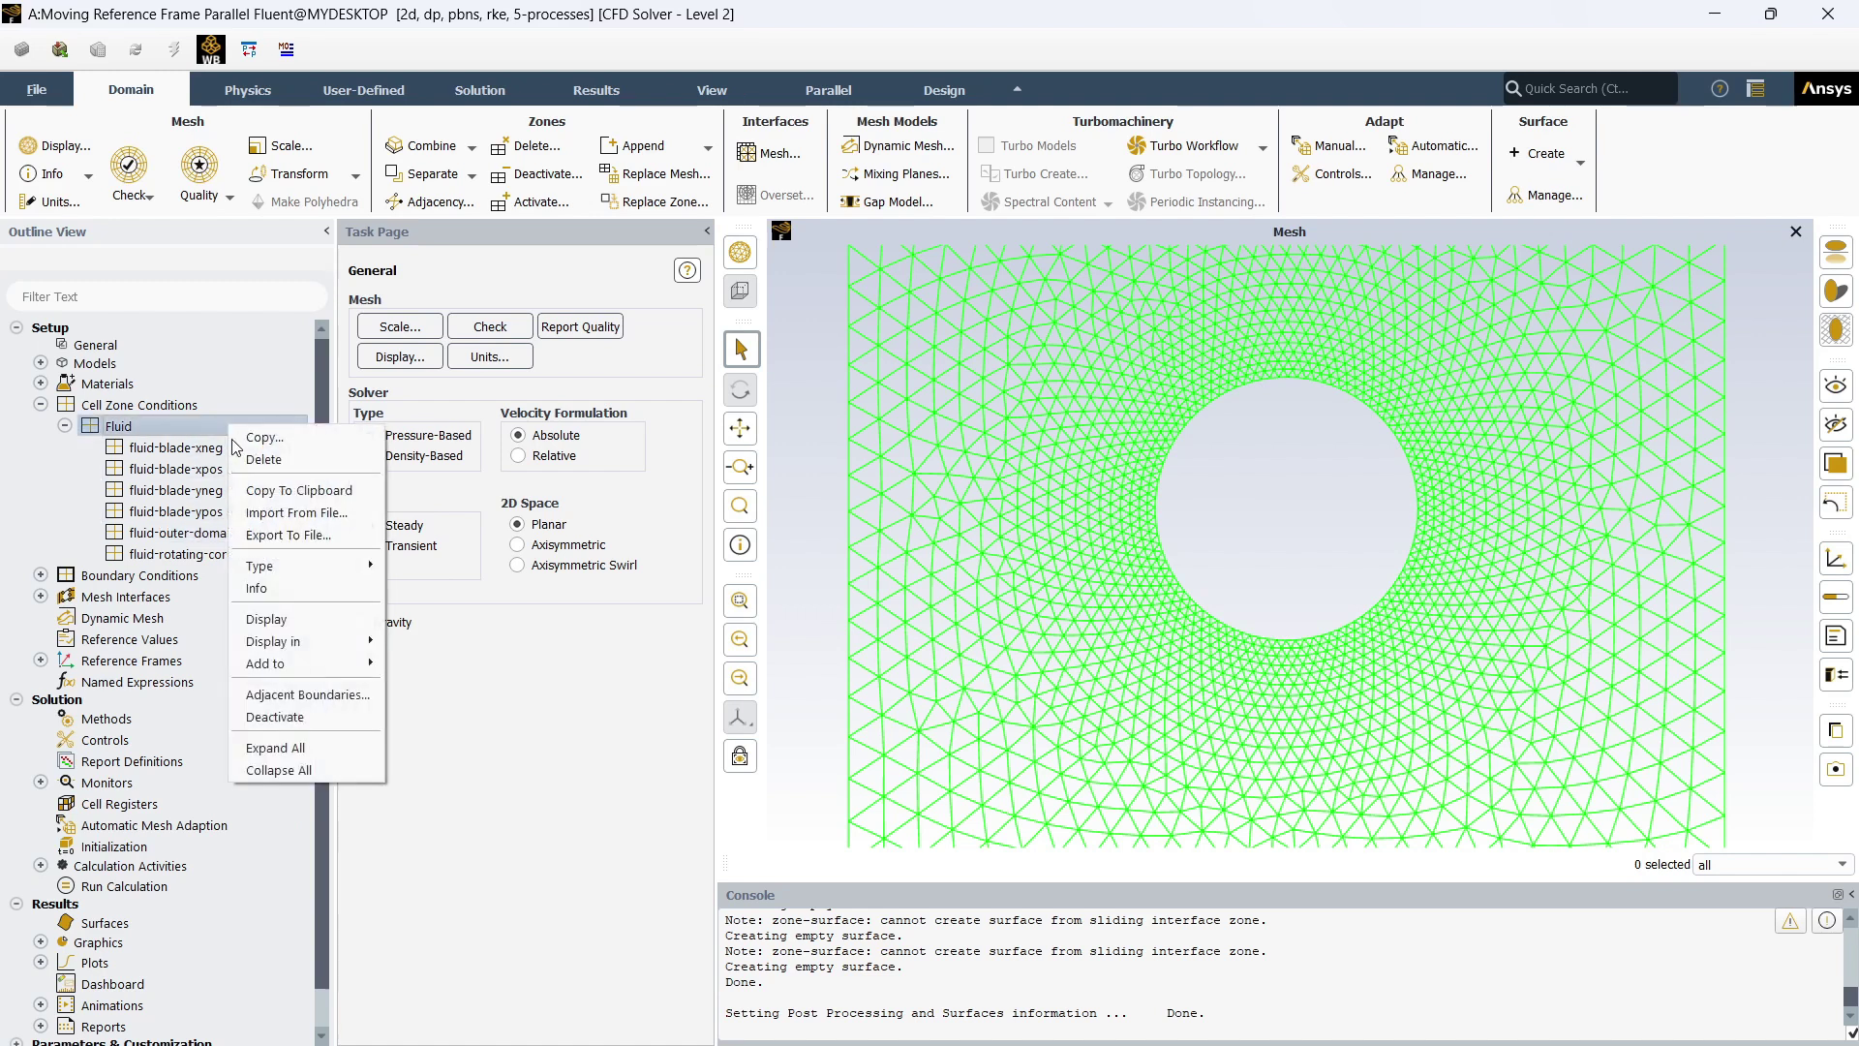
pyautogui.click(275, 618)
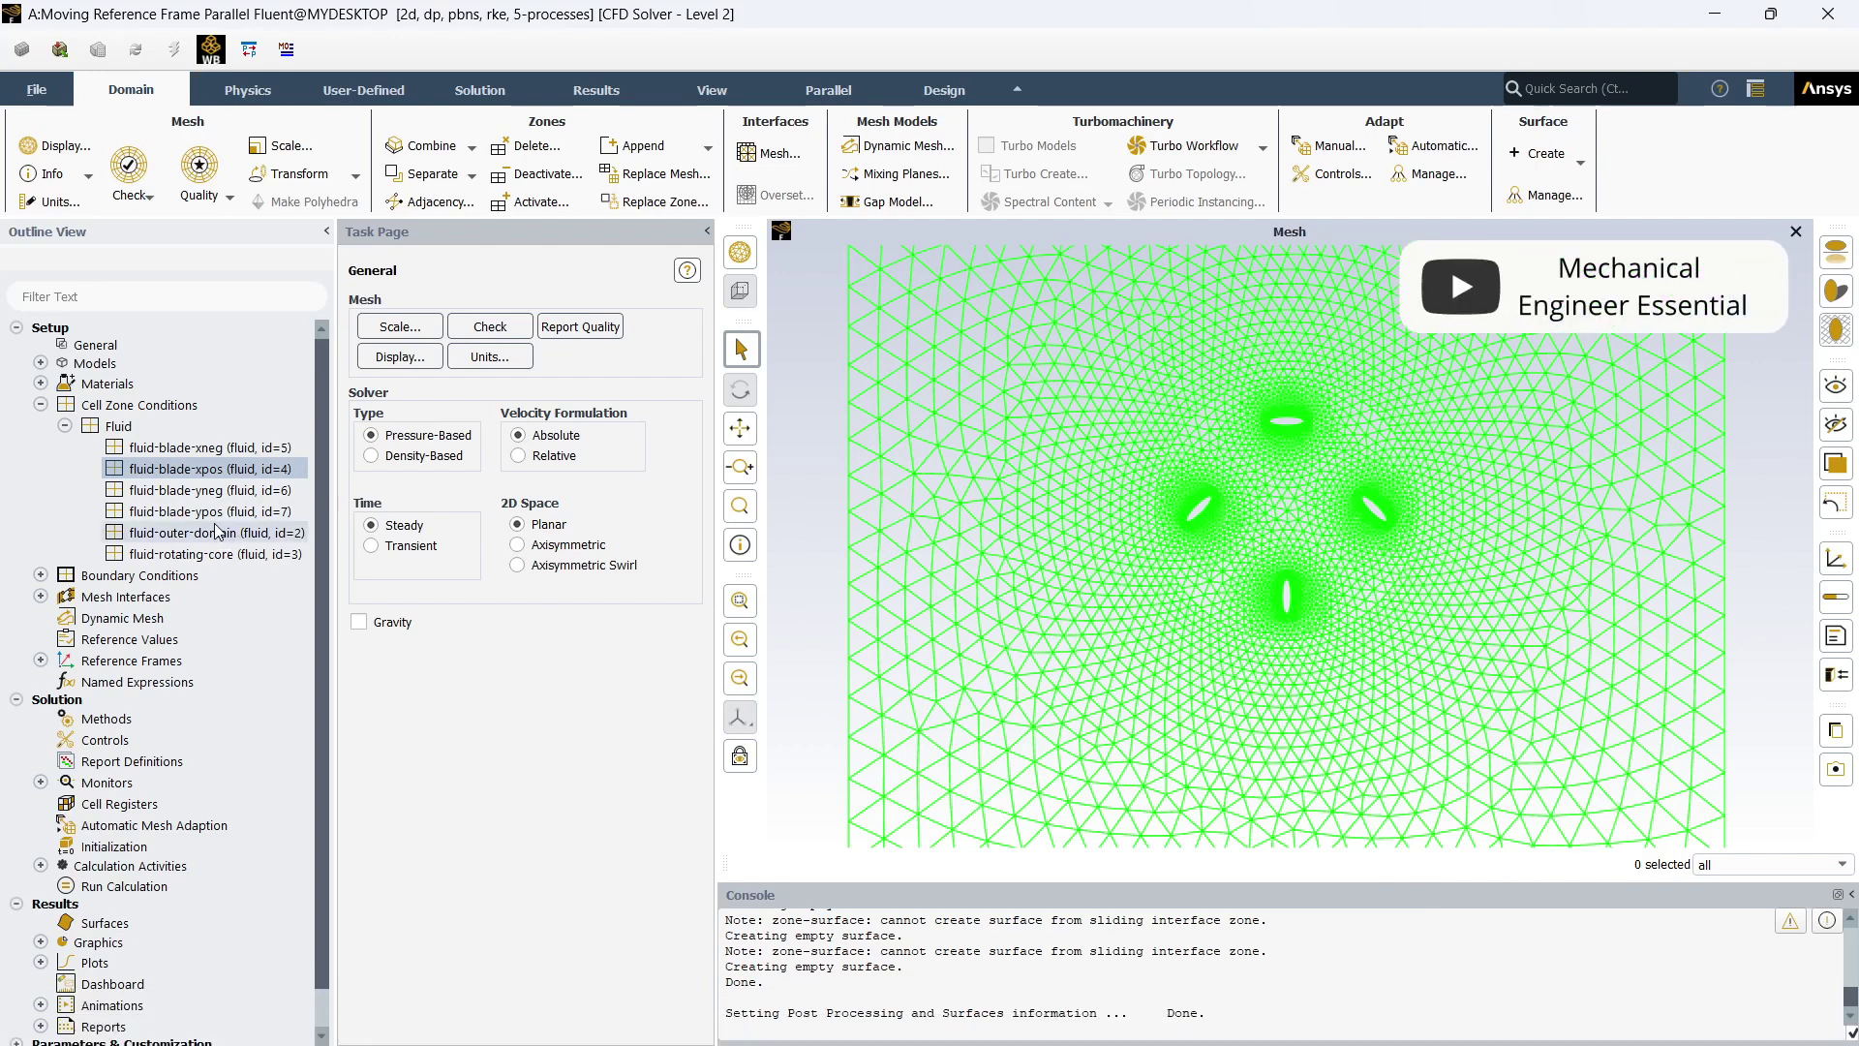
# Set the velocity magnitude of the vel-inlet-wind boundary to 10 m/s, normal to the boundary
pyautogui.doubleClick(64, 576)
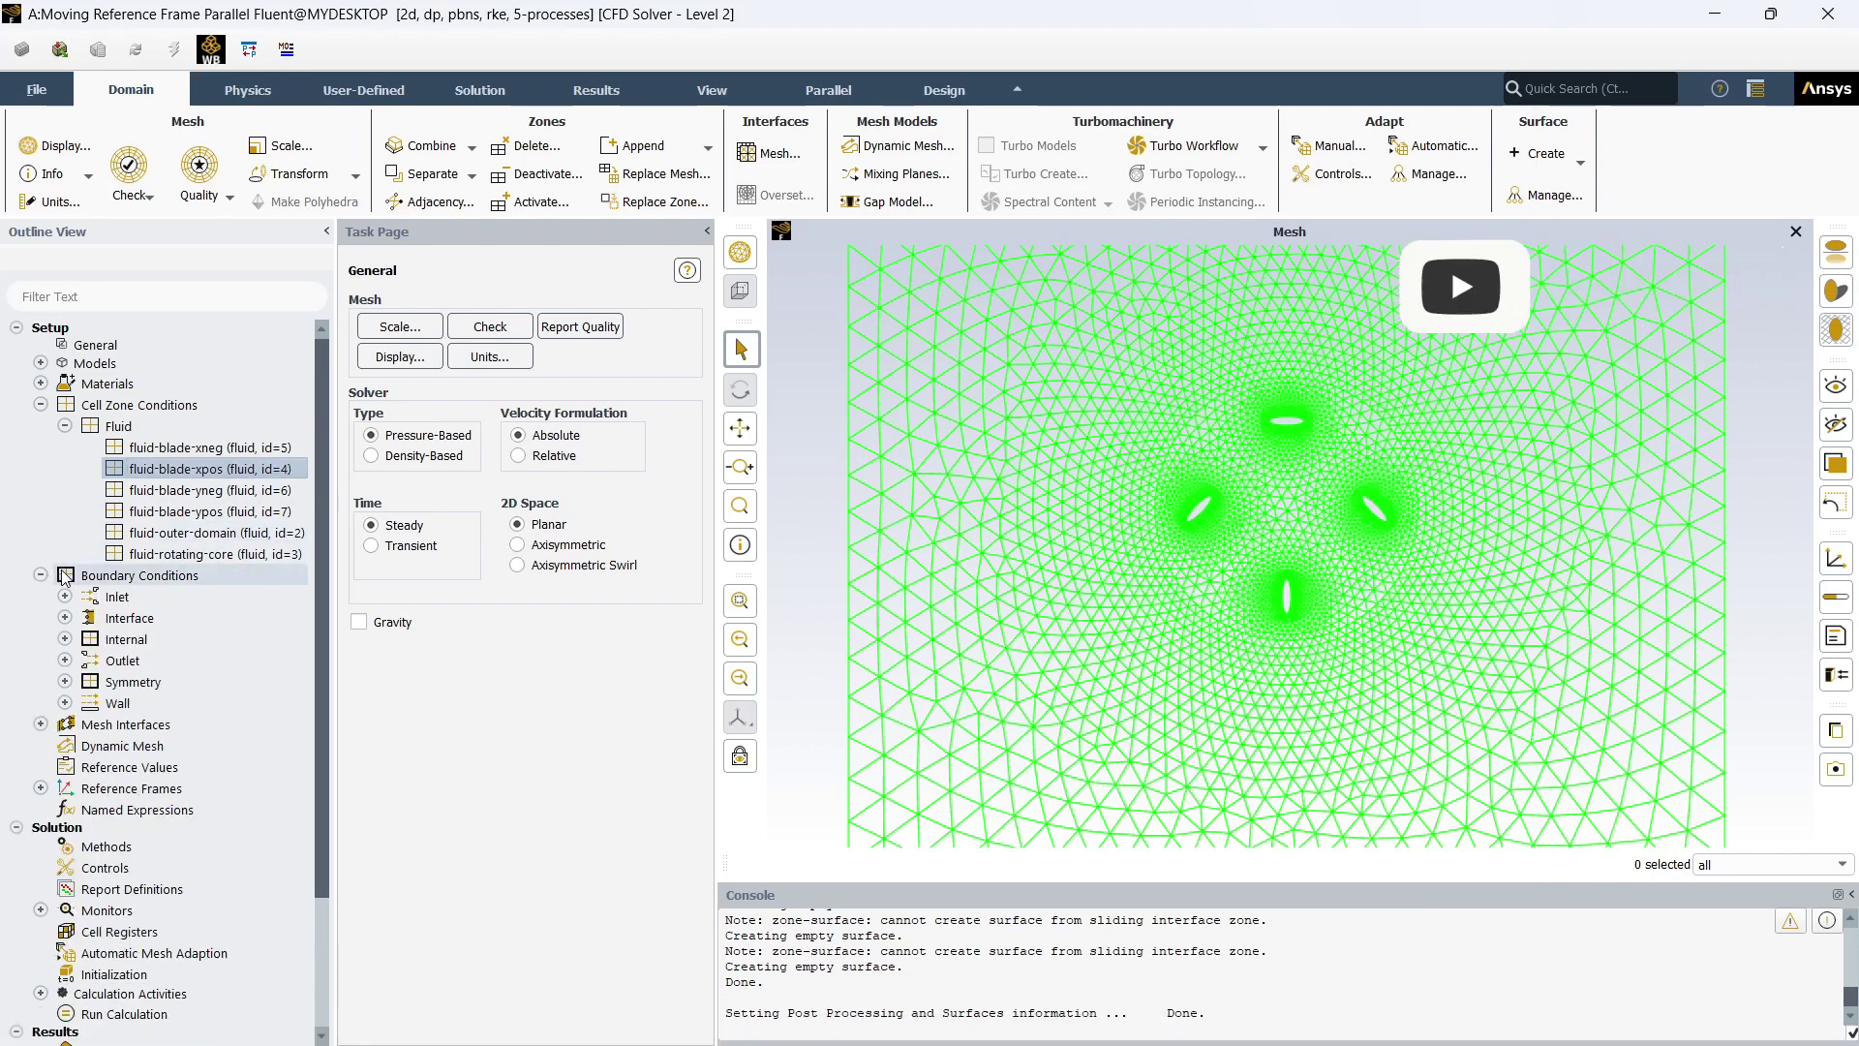
pyautogui.click(65, 578)
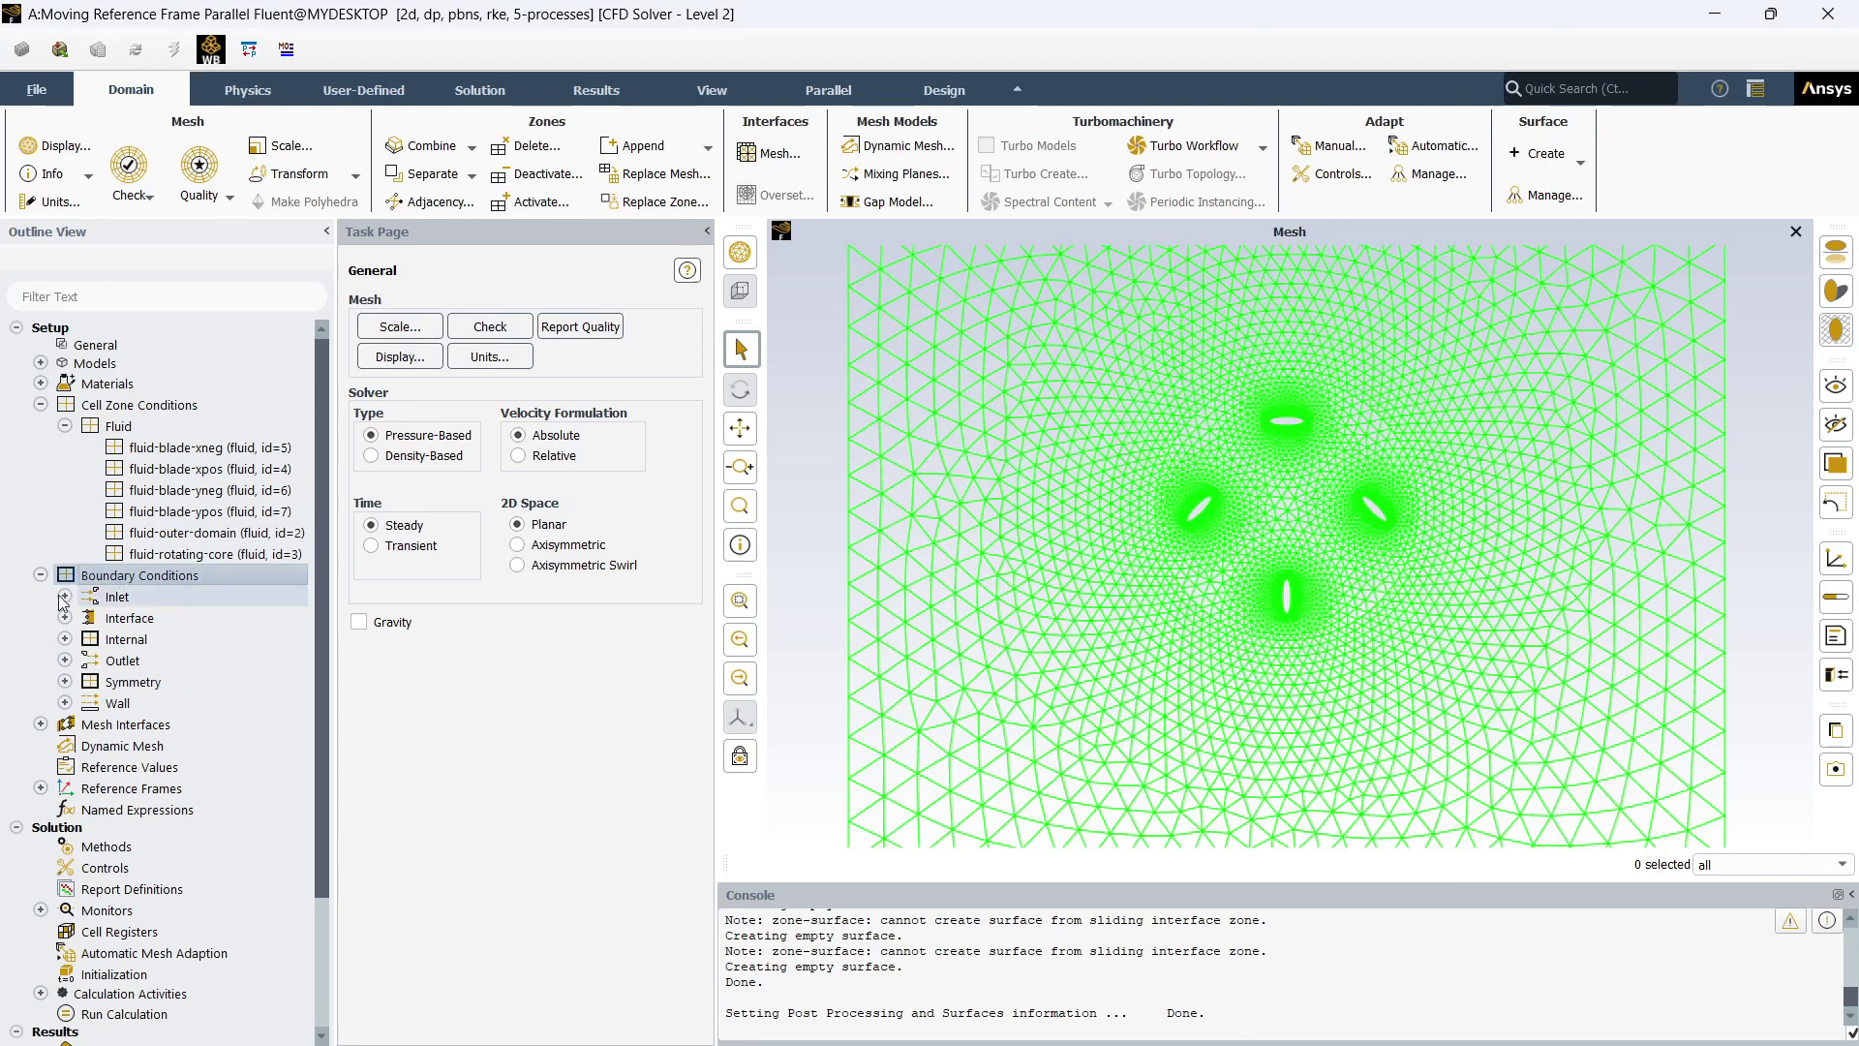
pyautogui.click(65, 597)
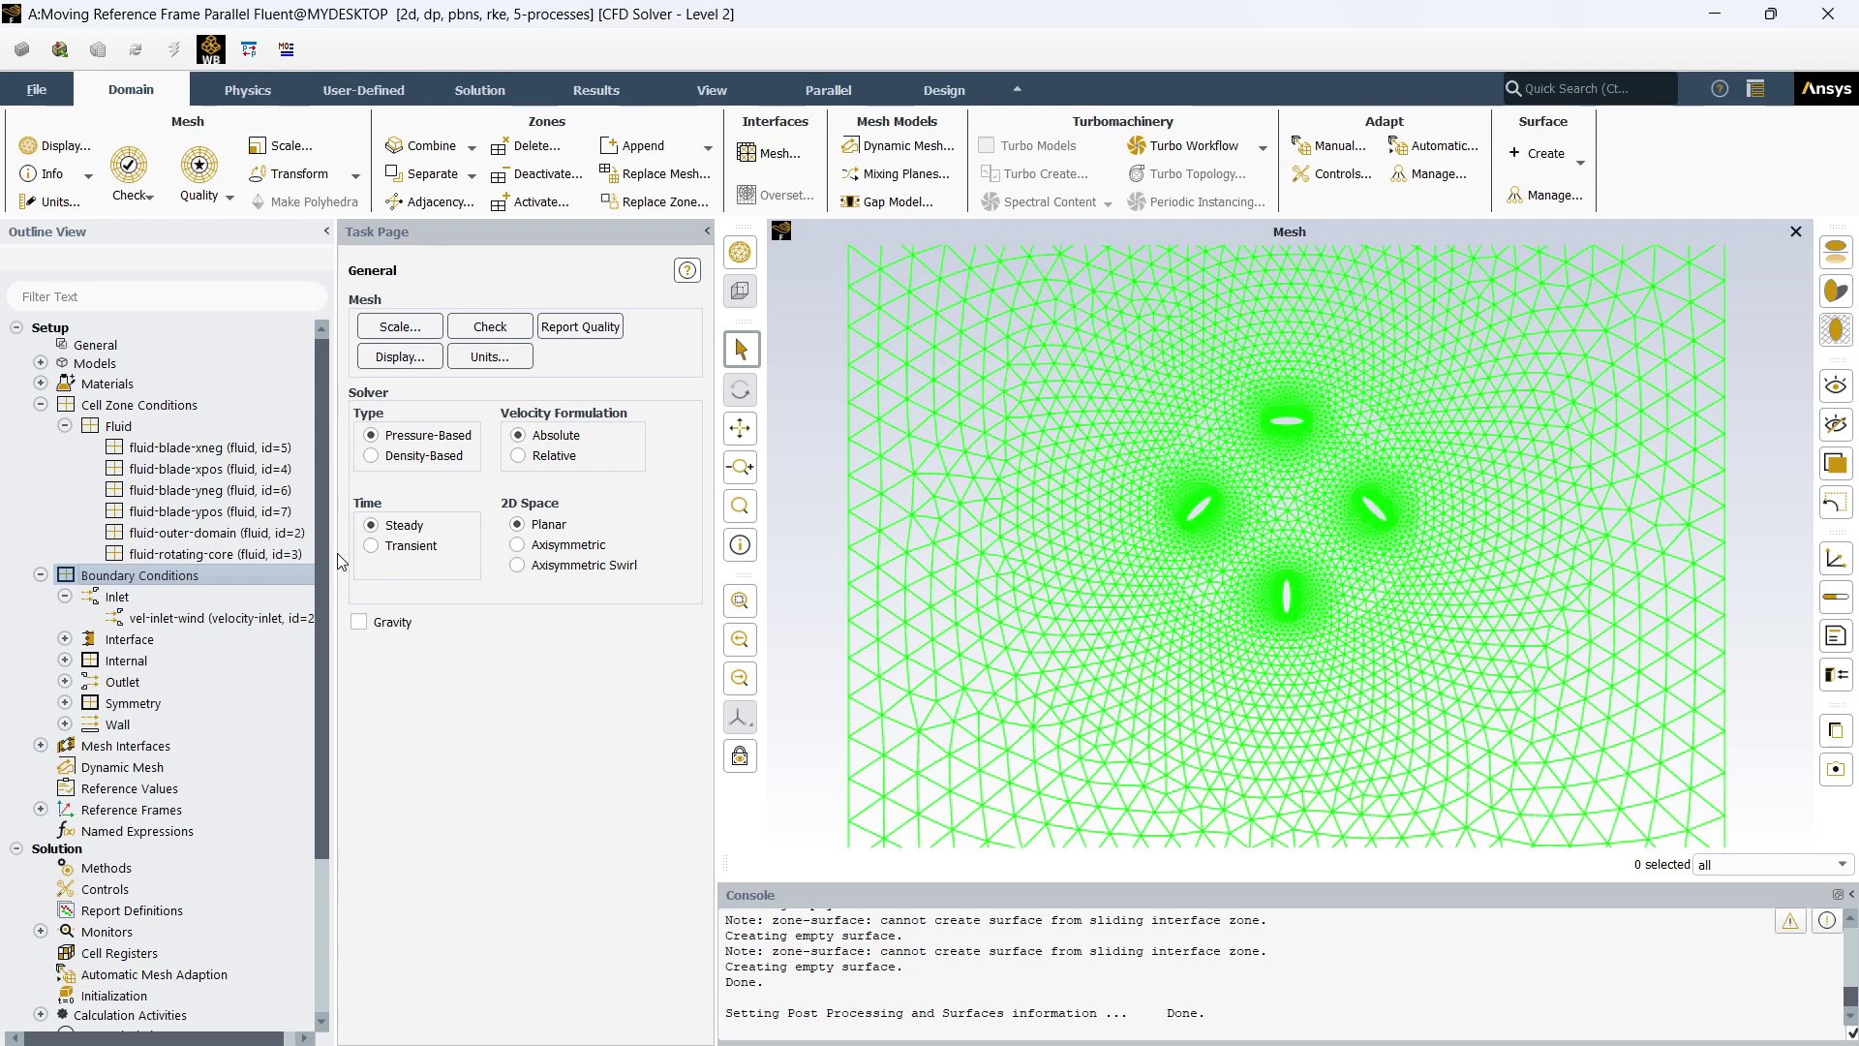
pyautogui.moveTo(334, 554); pyautogui.dragTo(474, 559)
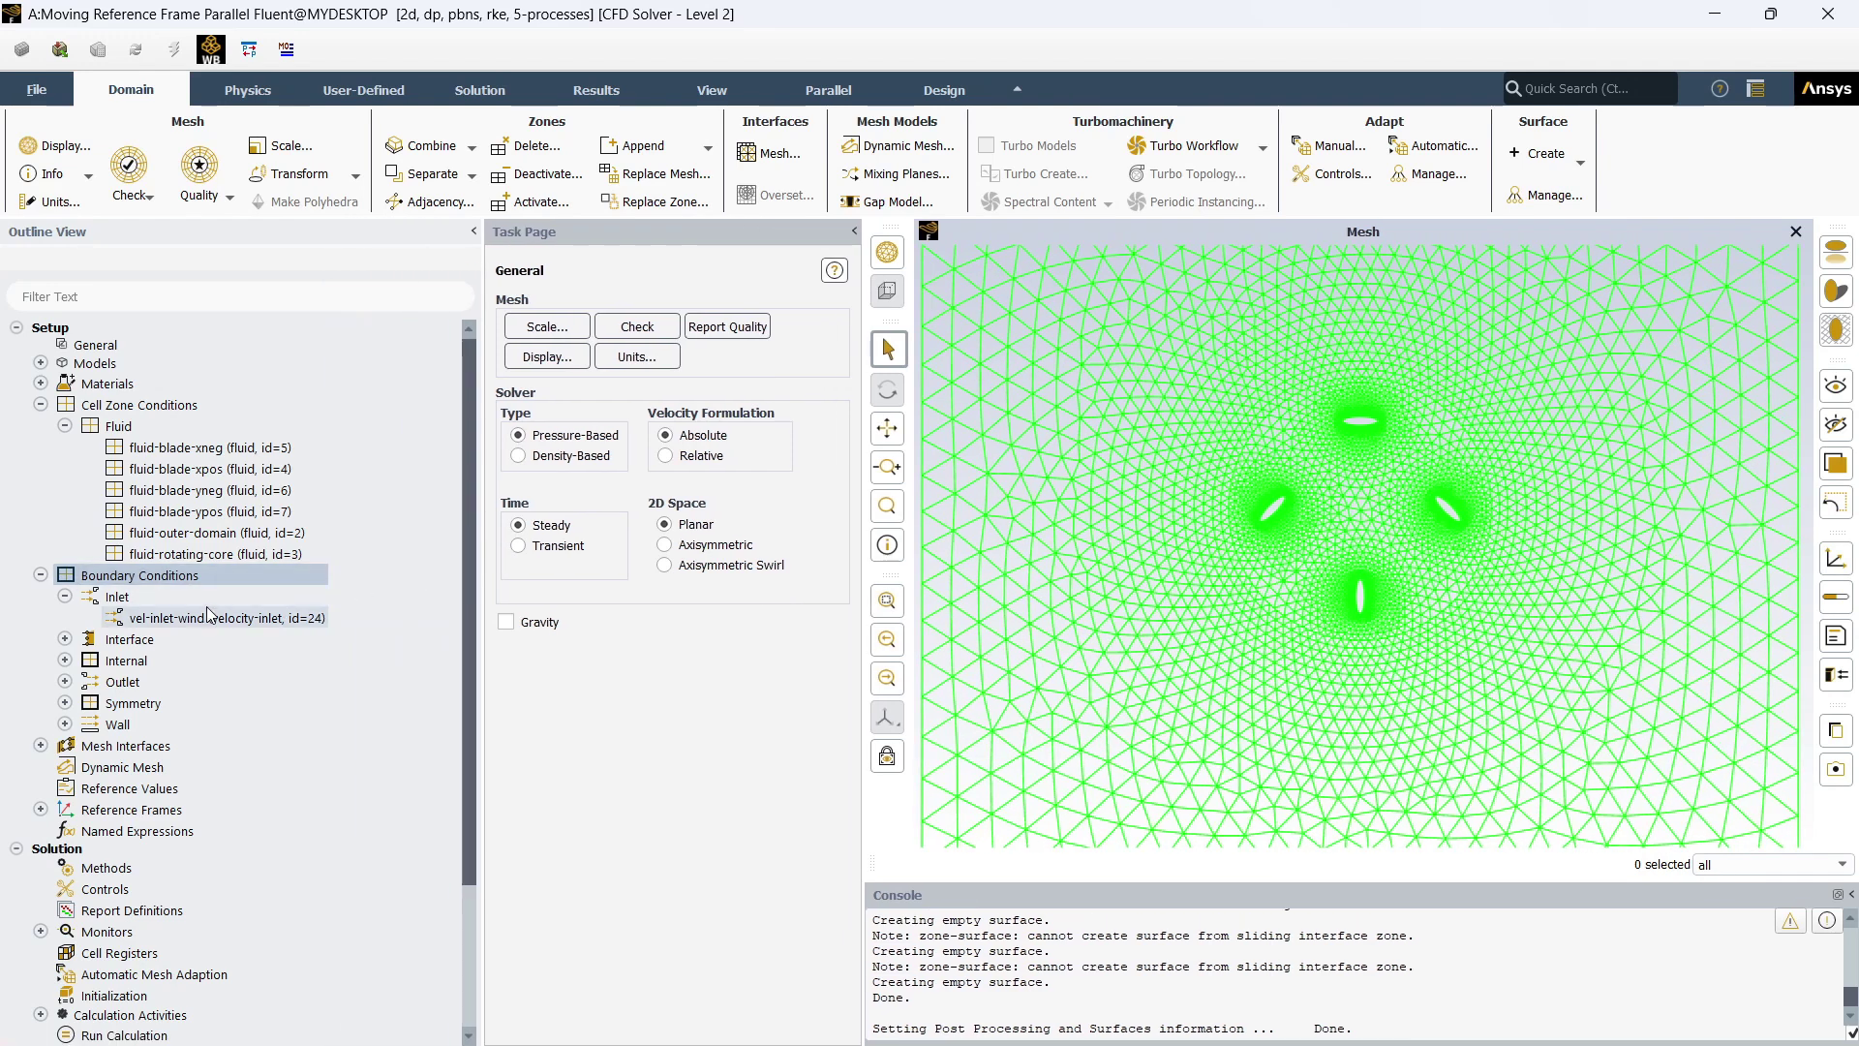
pyautogui.click(238, 620)
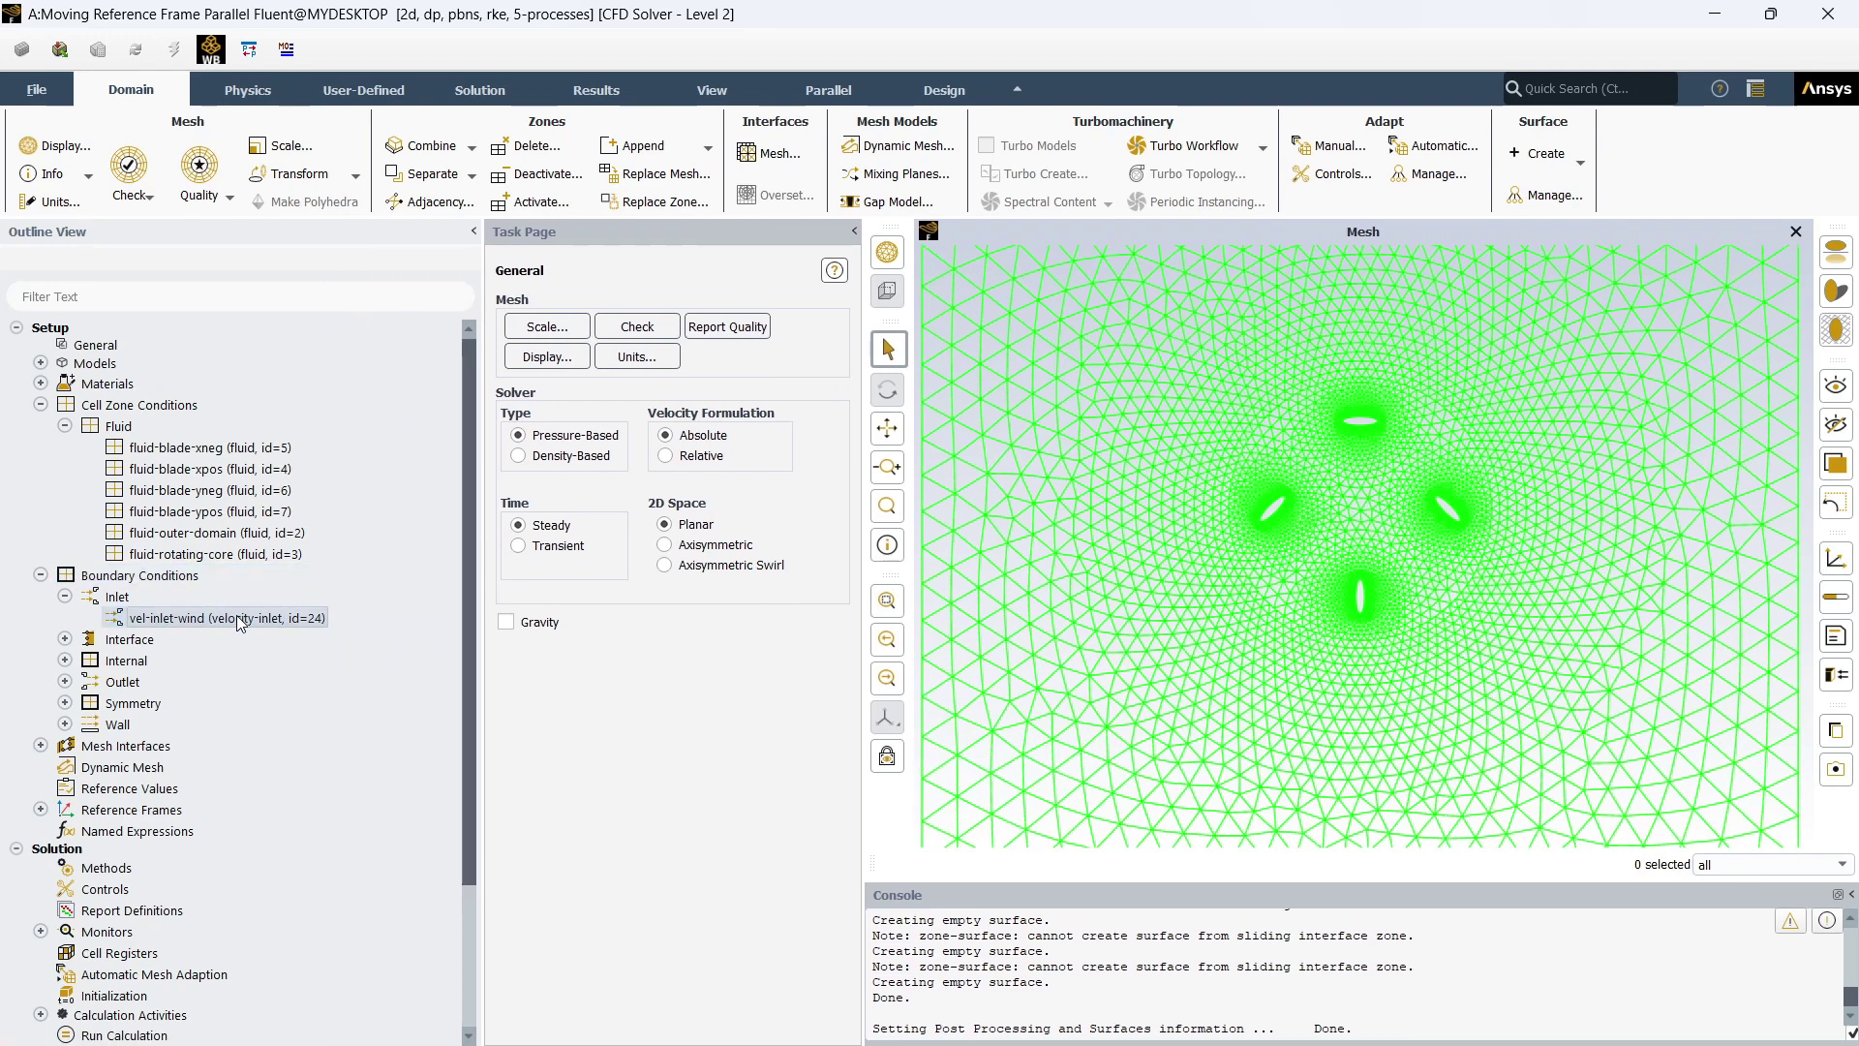
pyautogui.doubleClick(239, 620)
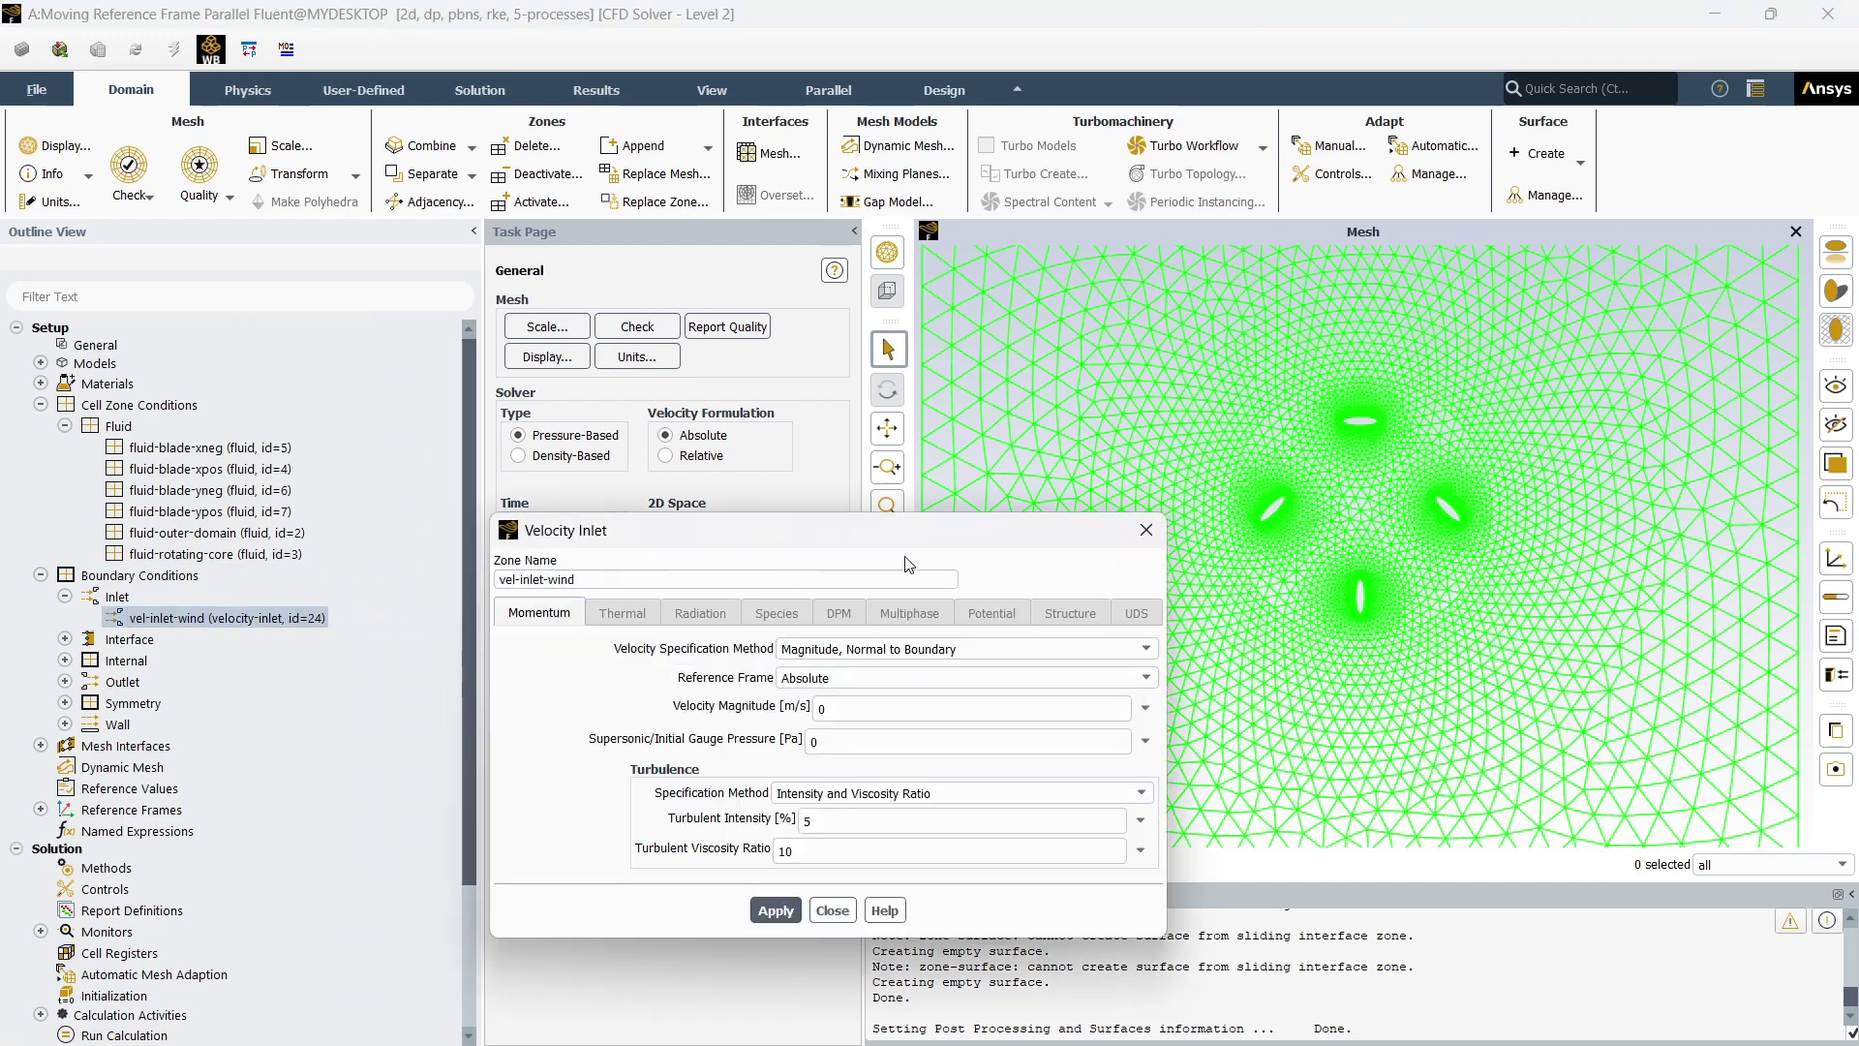
pyautogui.moveTo(873, 543); pyautogui.dragTo(889, 433)
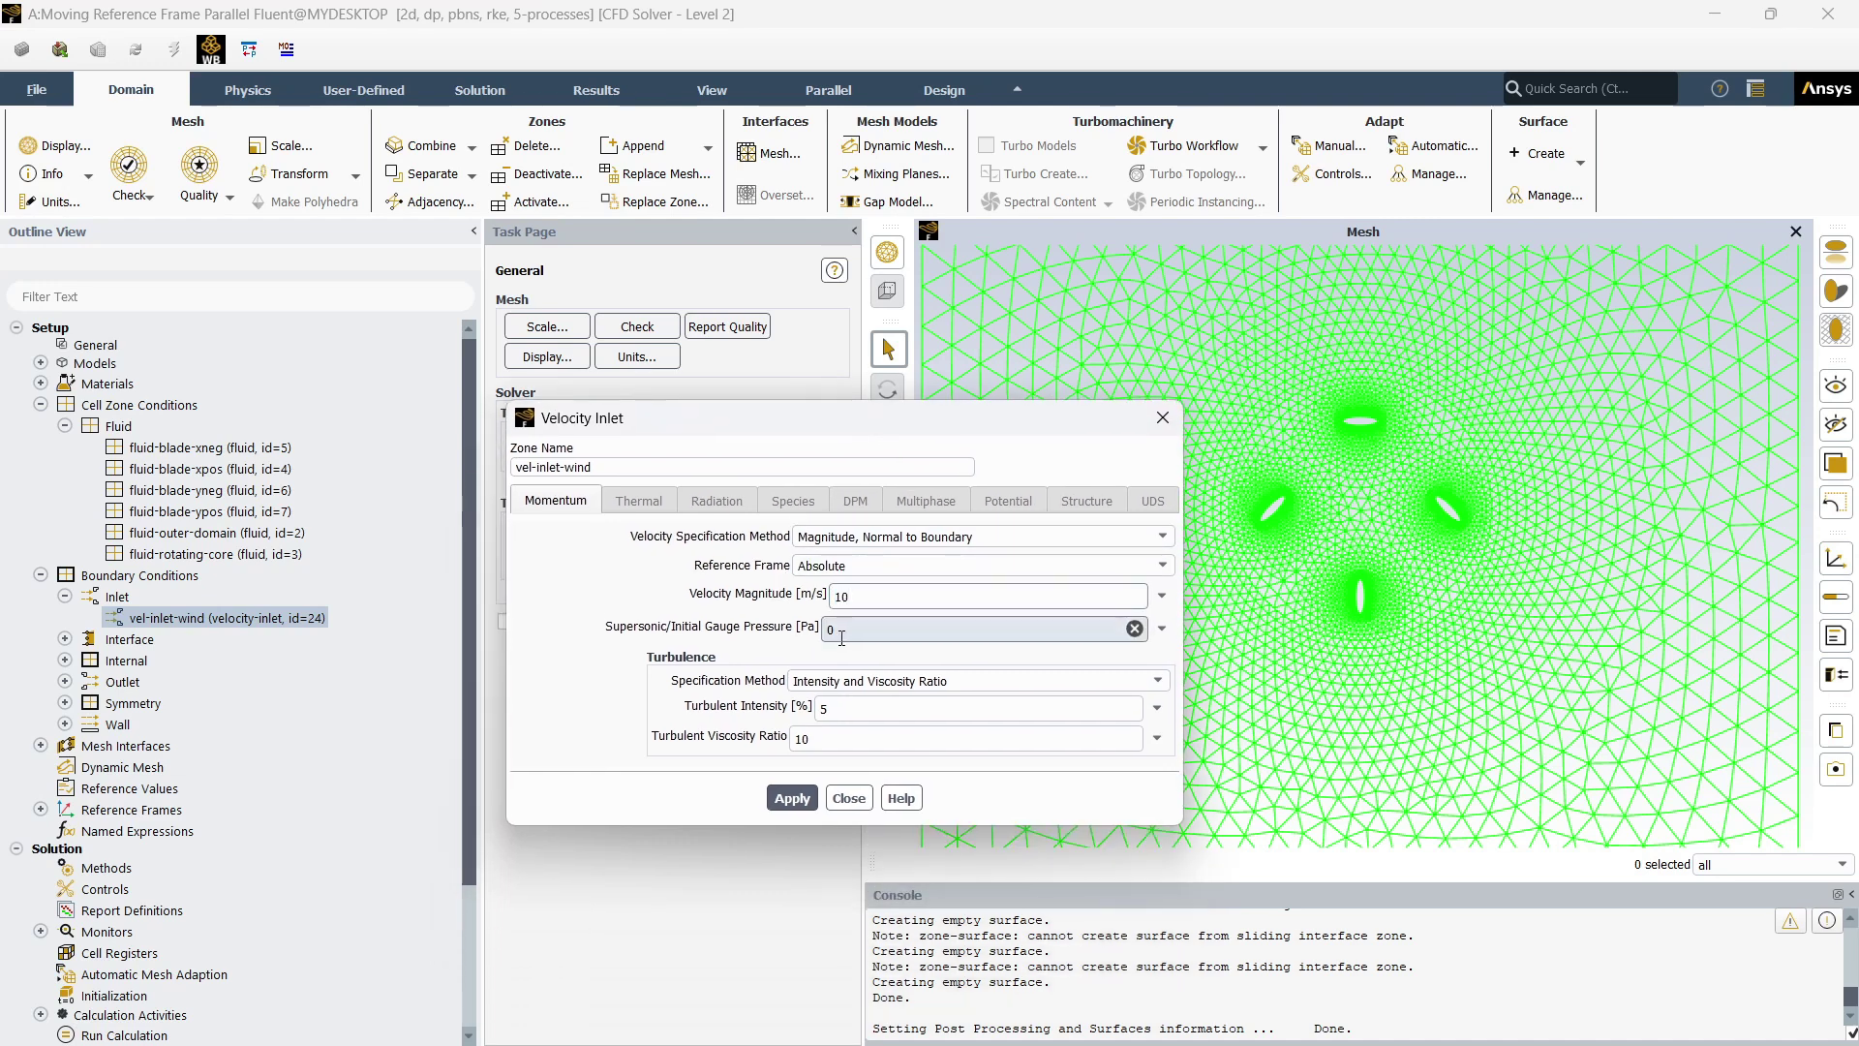
# Specify the wind inlet's turbulence by Intensity and Length Scale, with 5% intensity and a 1 m length scale, and apply the inlet settings
pyautogui.click(950, 687)
pyautogui.click(958, 715)
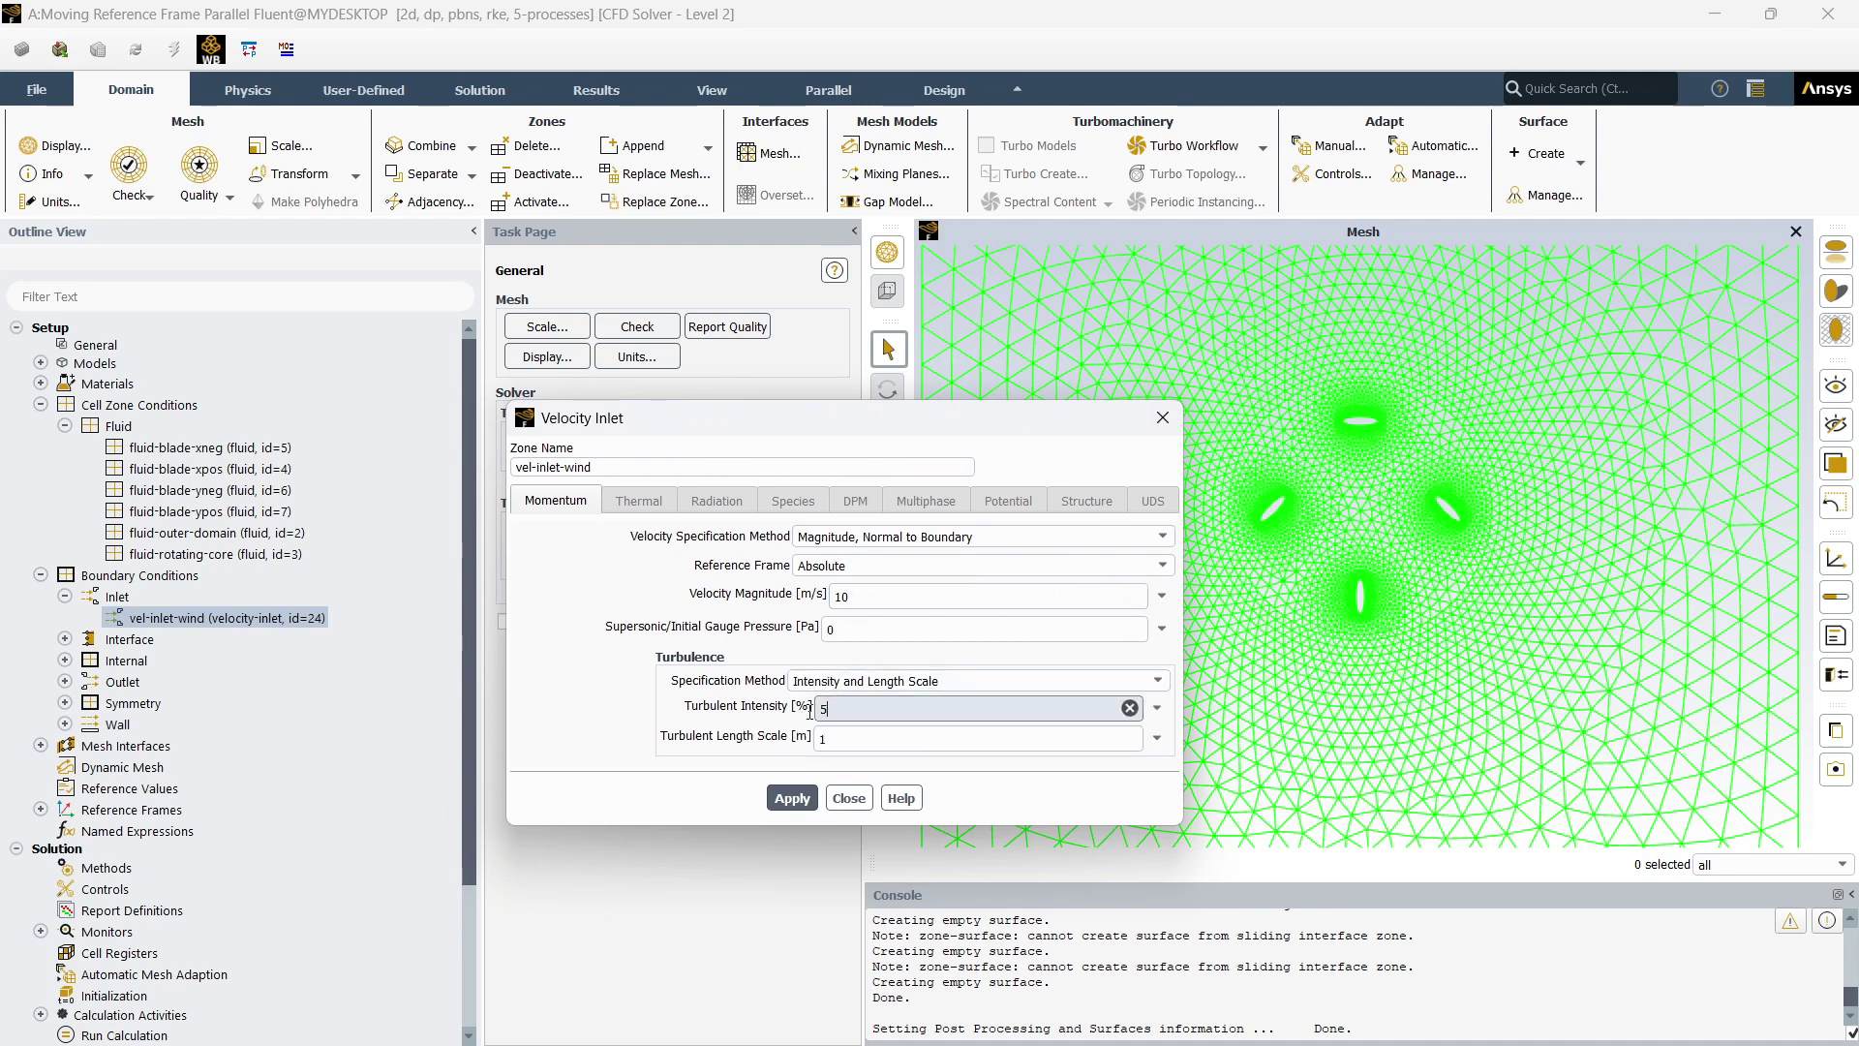
pyautogui.click(835, 738)
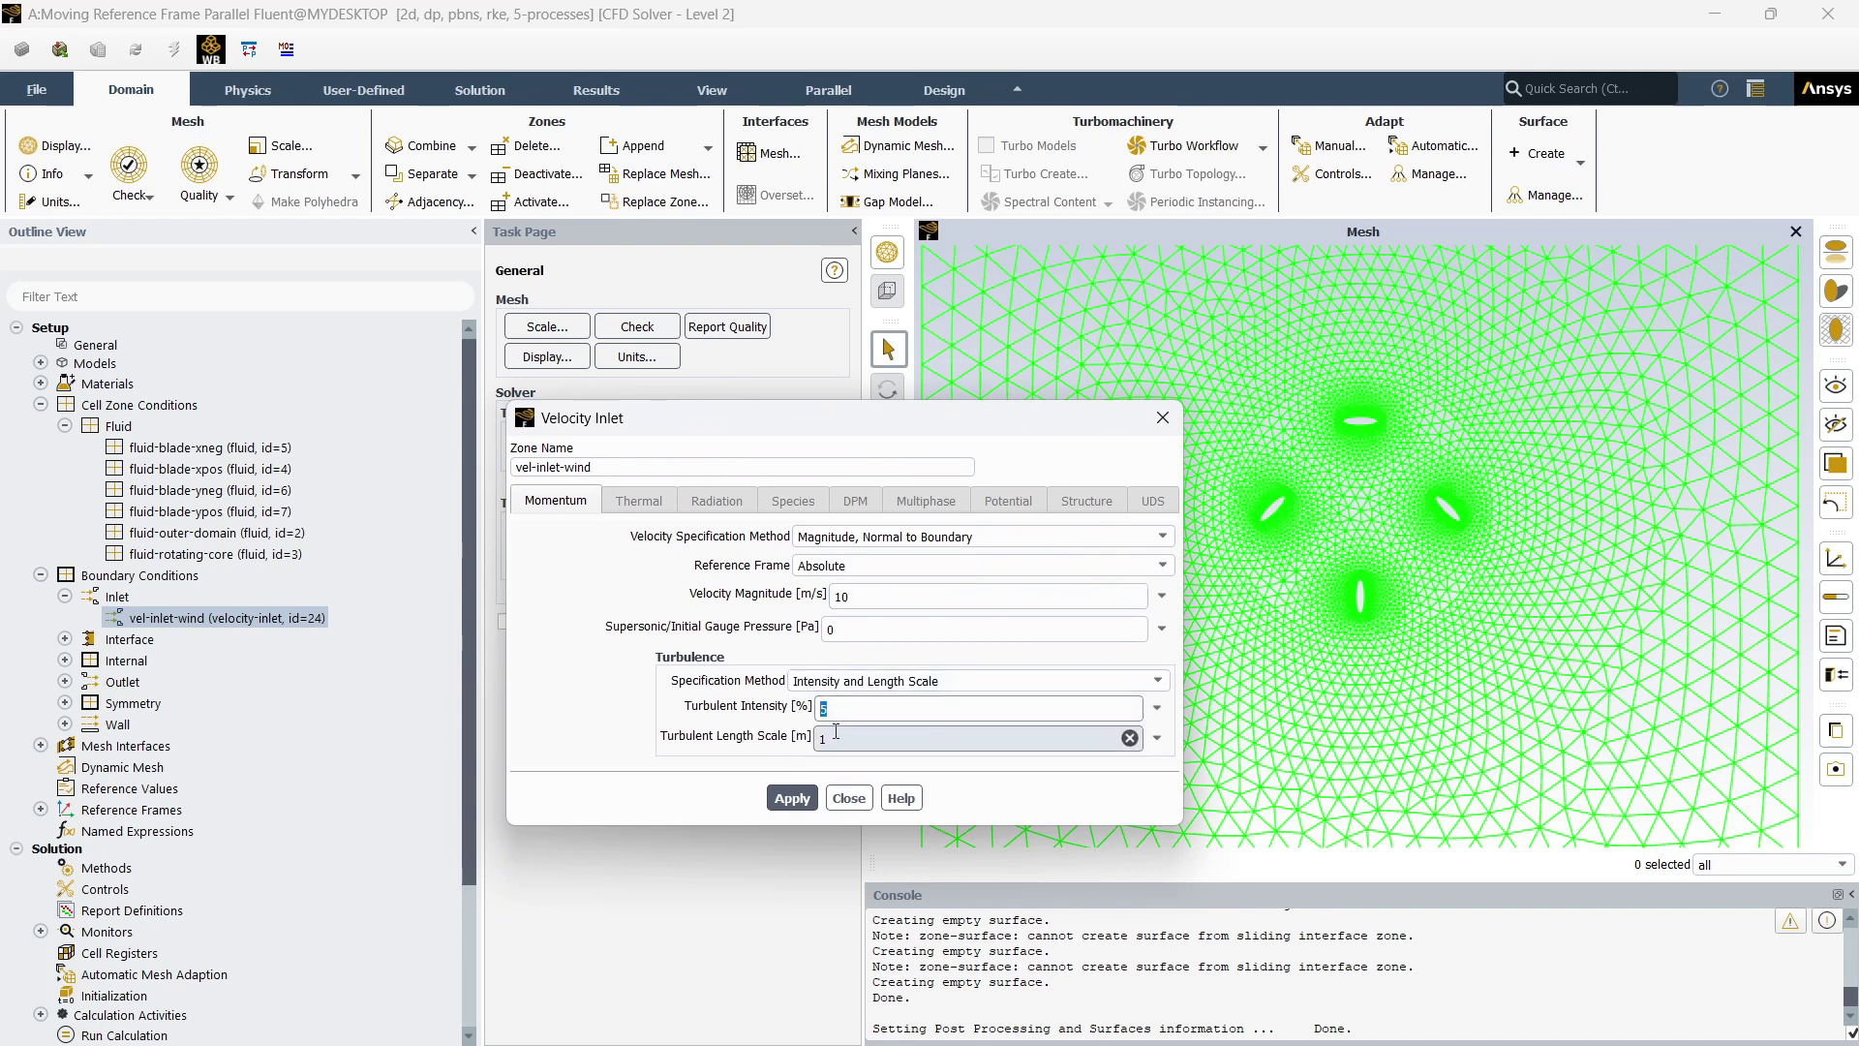
pyautogui.click(724, 760)
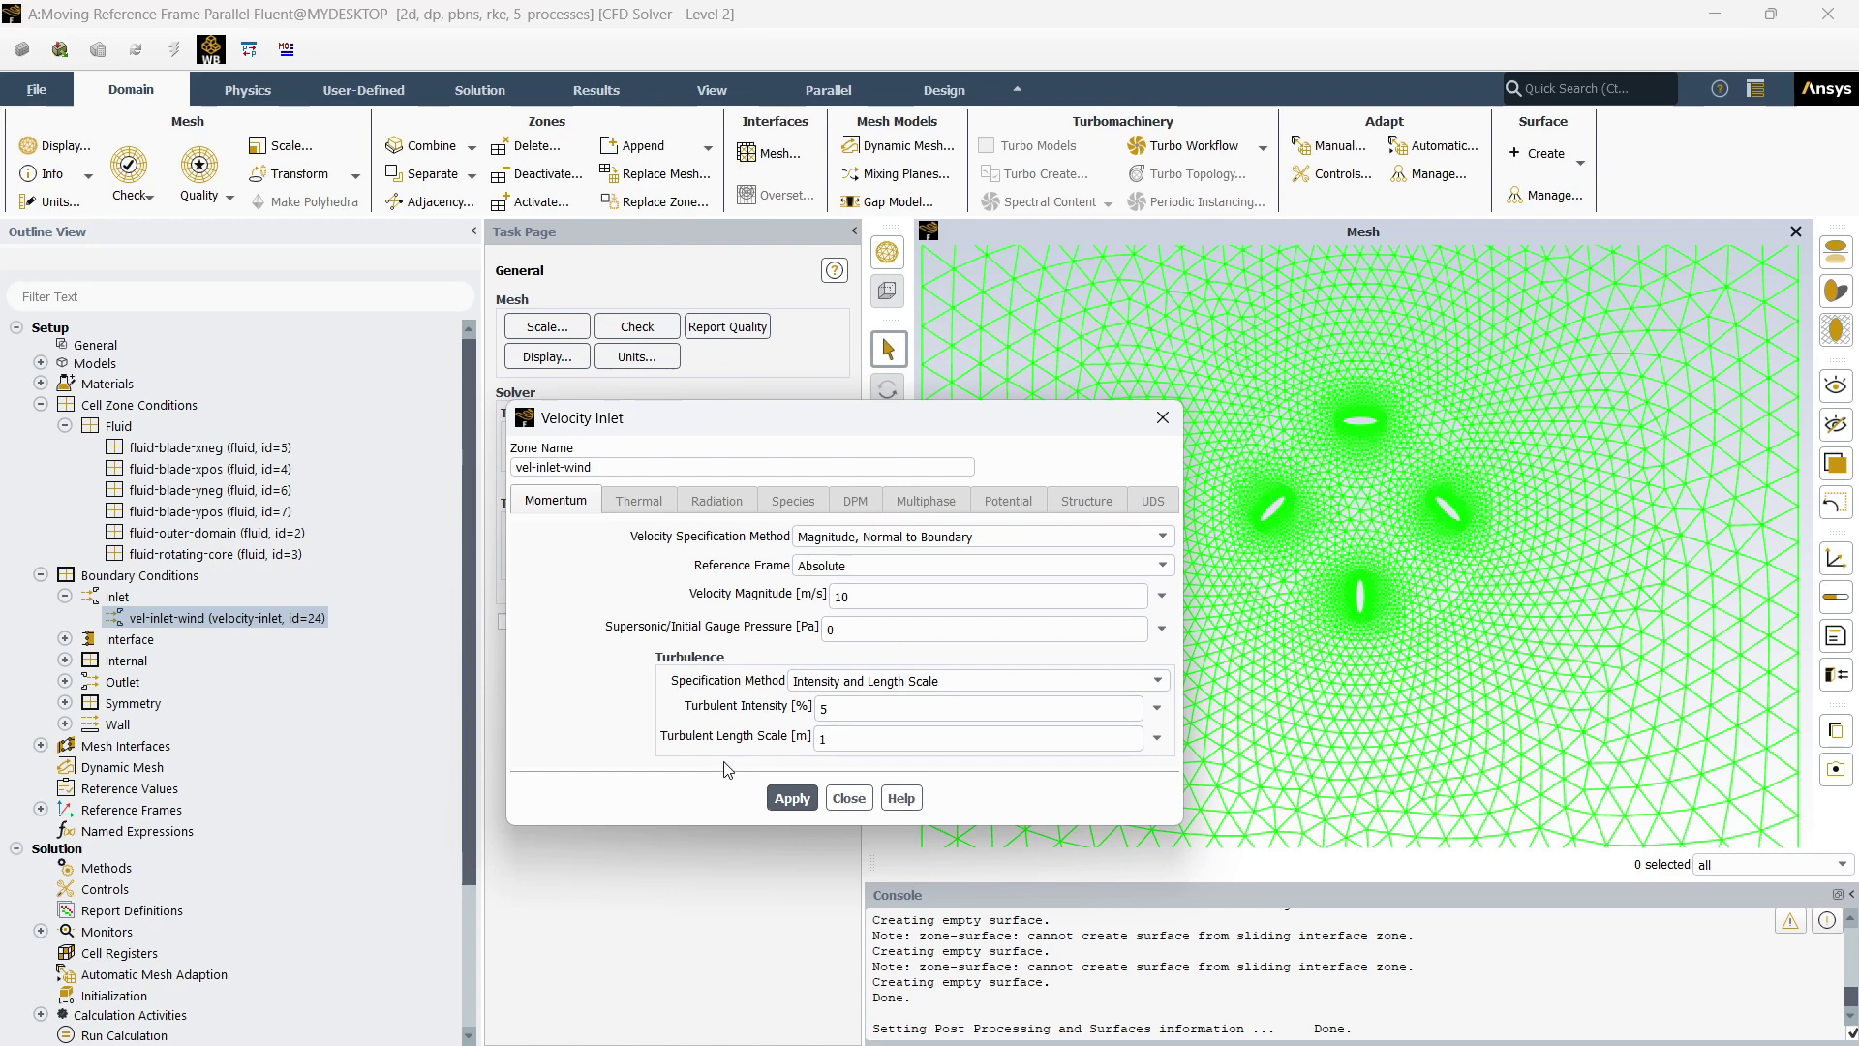
pyautogui.click(786, 800)
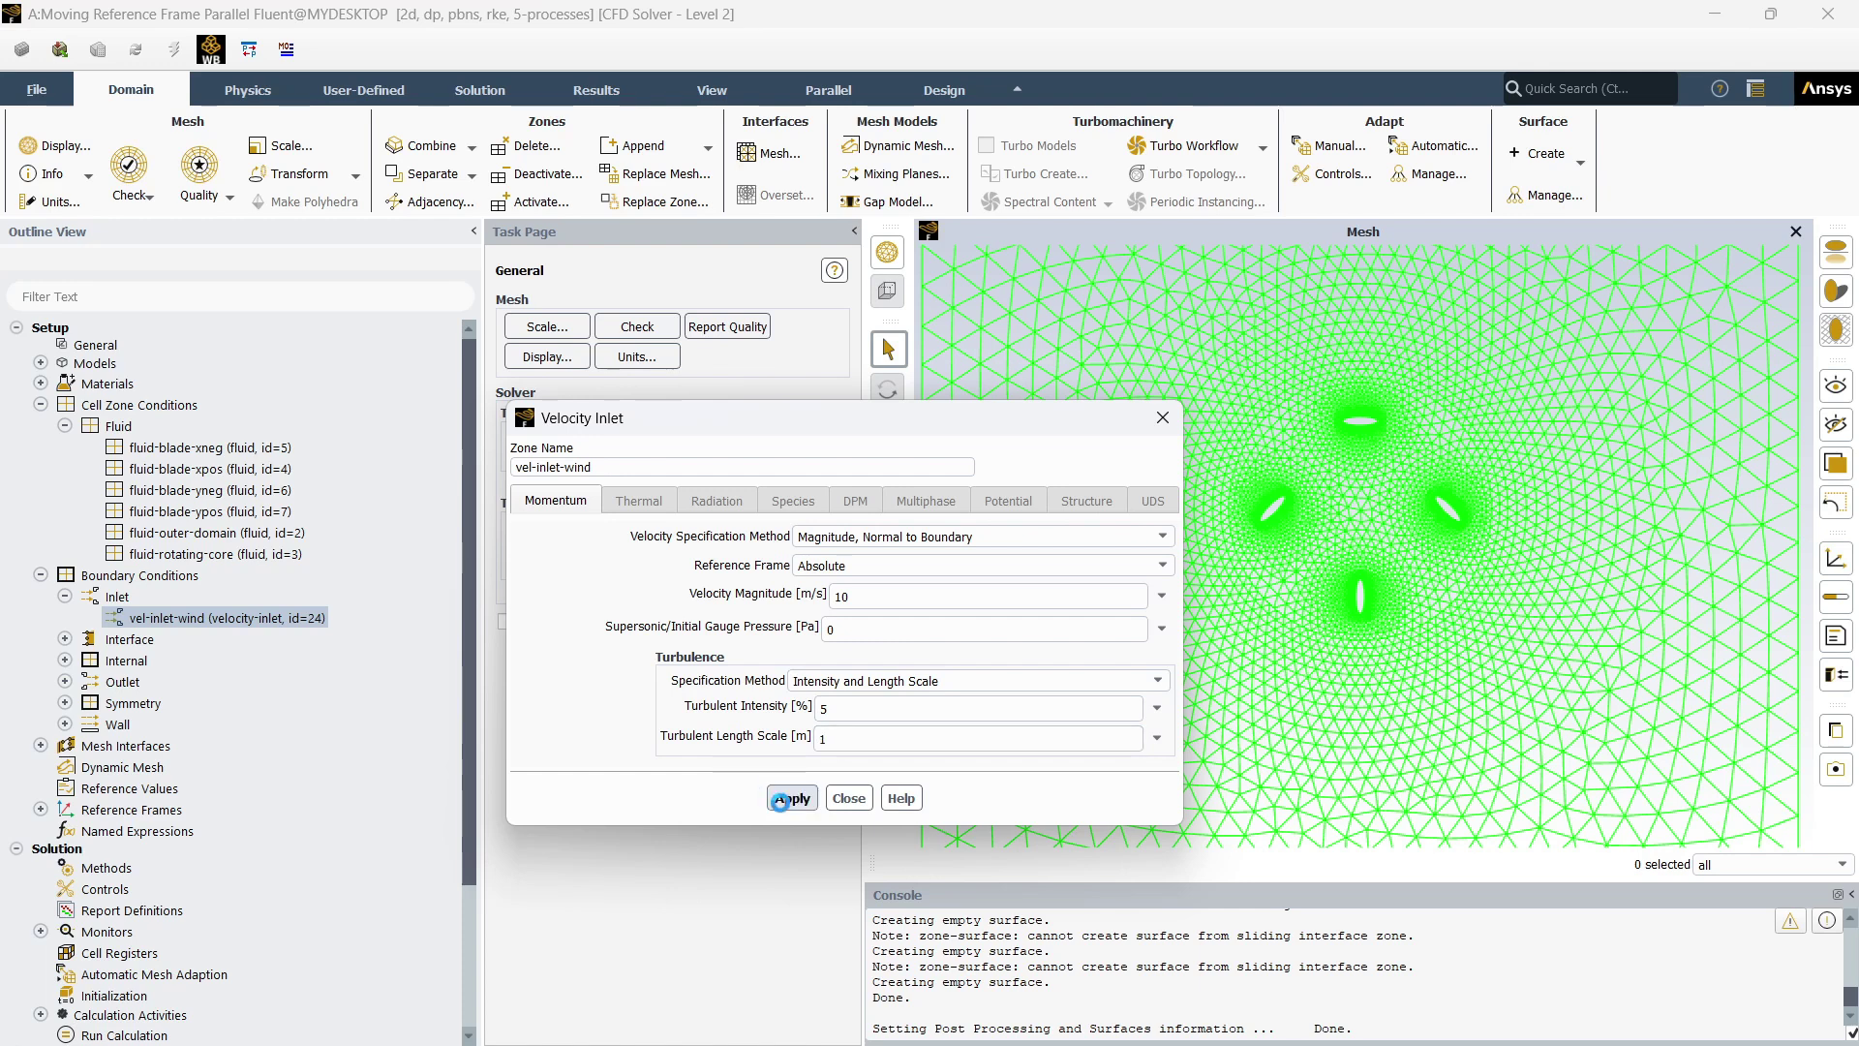
pyautogui.click(833, 798)
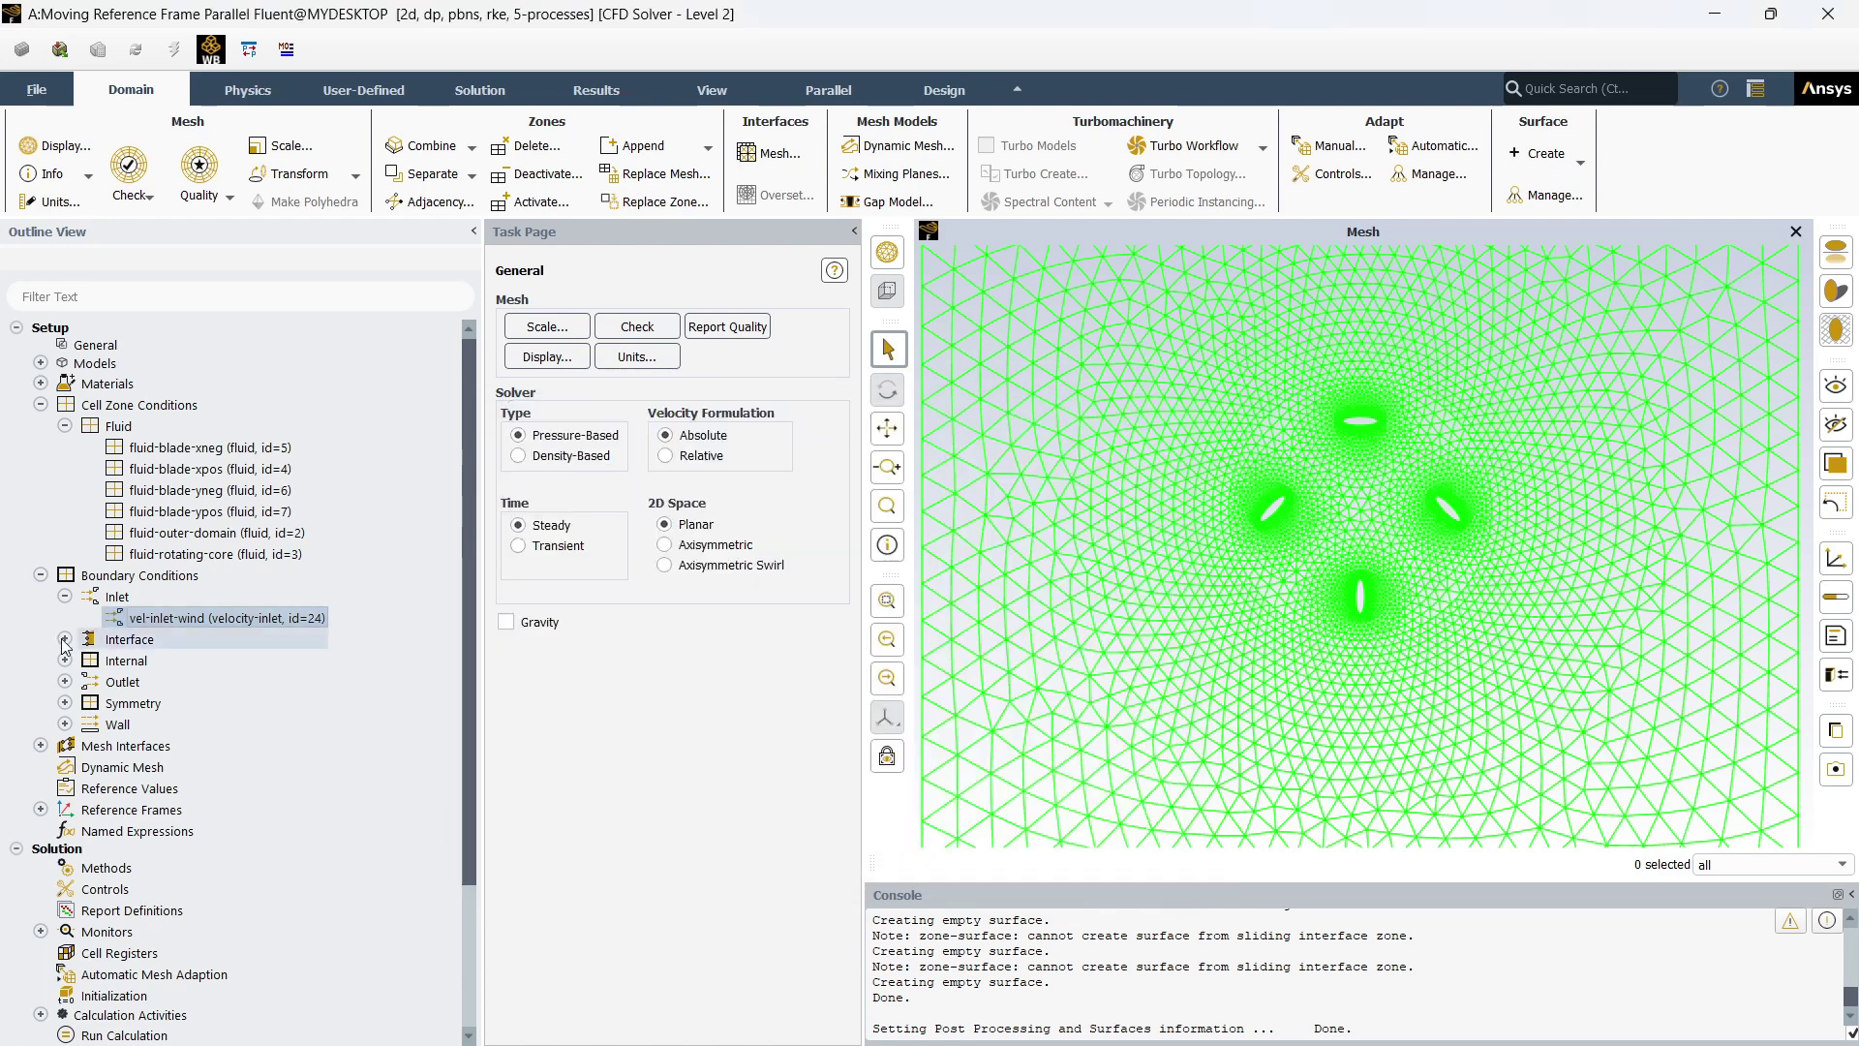
# Apply pressure-outlet-wind with 0 Pa gauge pressure and backflow turbulence by Intensity and Length Scale, using 5% intensity and 1 m length scale
pyautogui.click(65, 681)
pyautogui.click(148, 708)
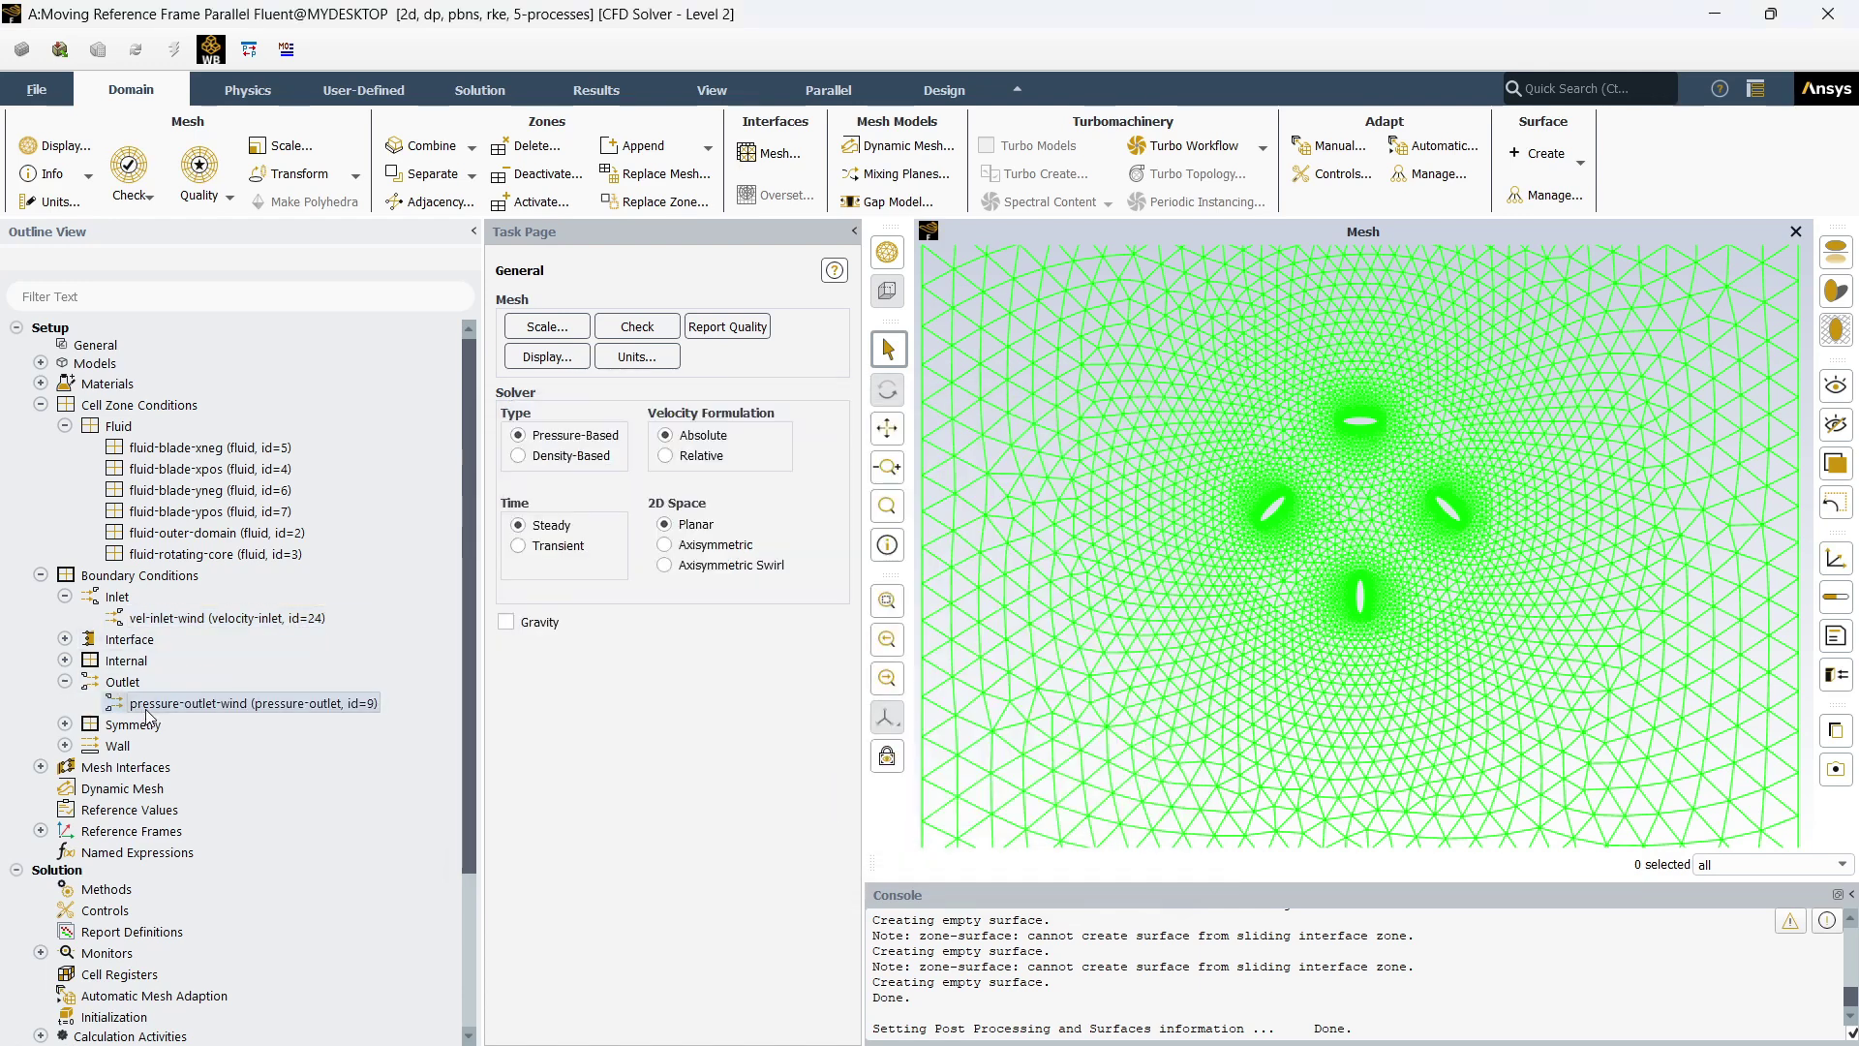
pyautogui.doubleClick(146, 706)
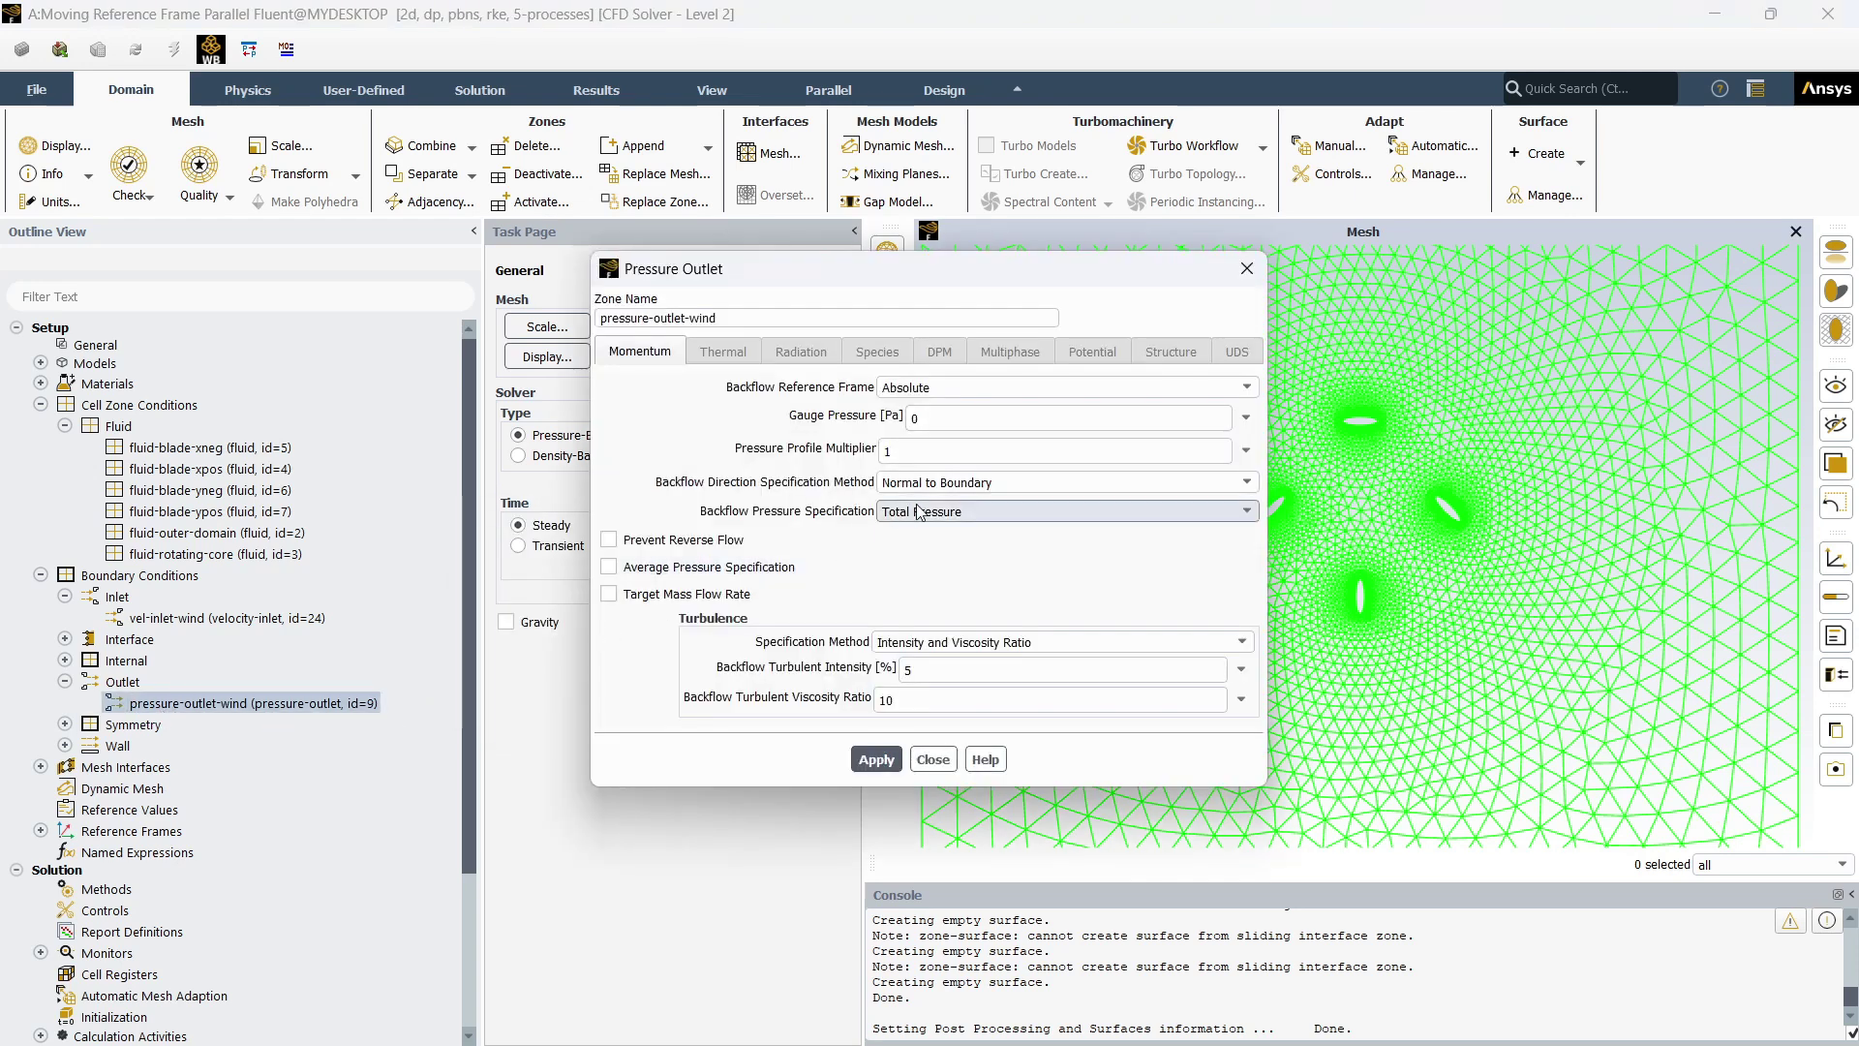
pyautogui.doubleClick(919, 415)
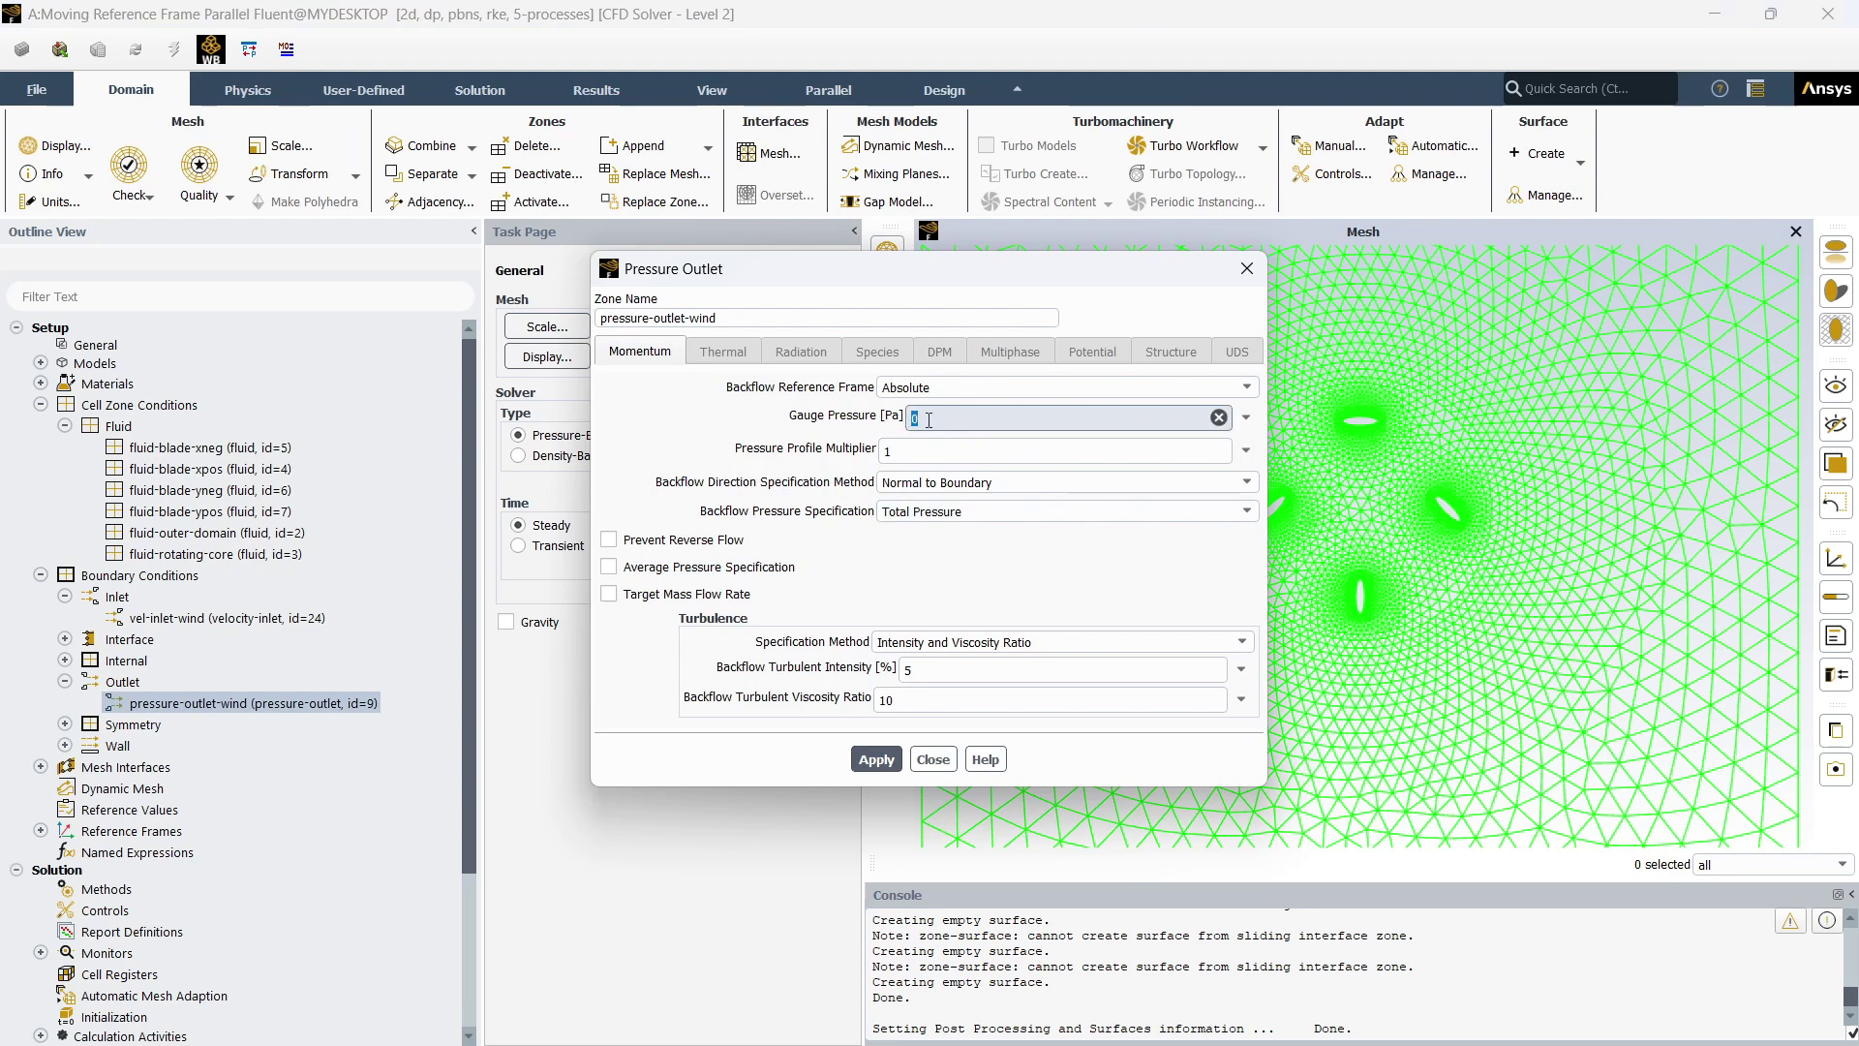
pyautogui.click(1007, 642)
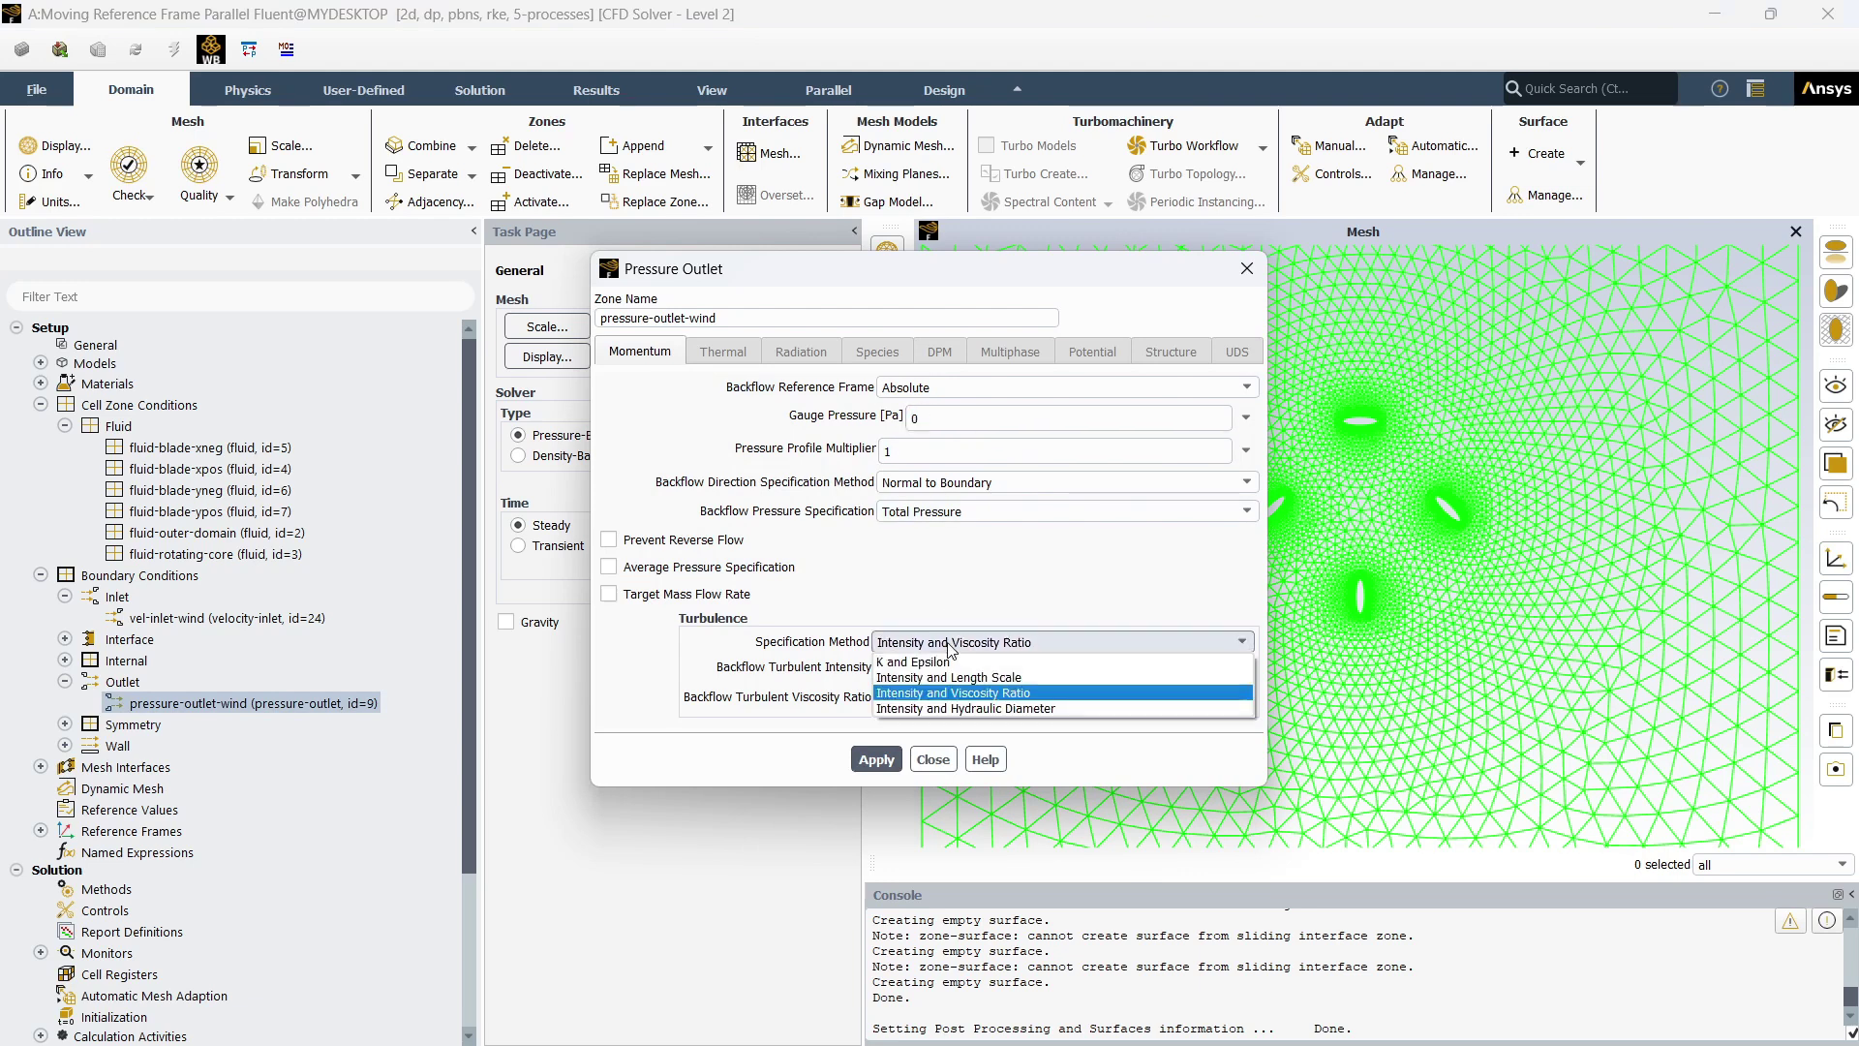
pyautogui.click(994, 677)
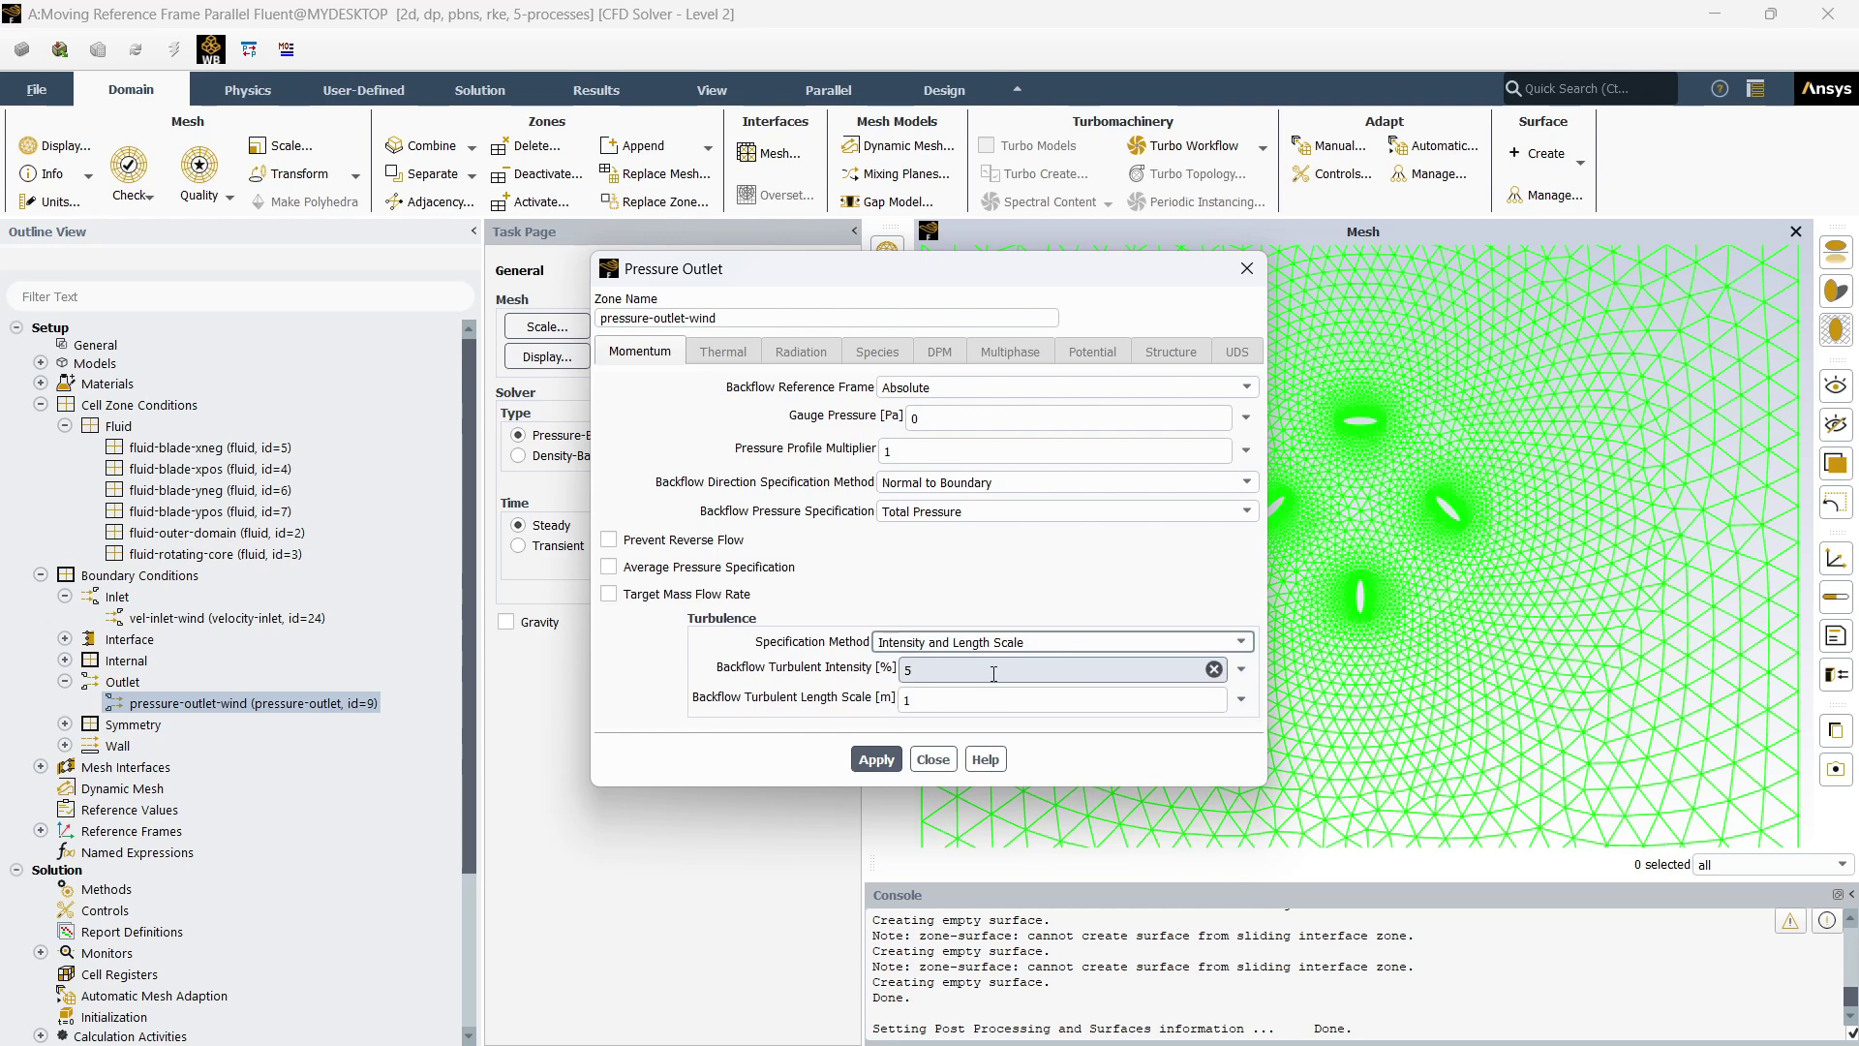
pyautogui.click(915, 666)
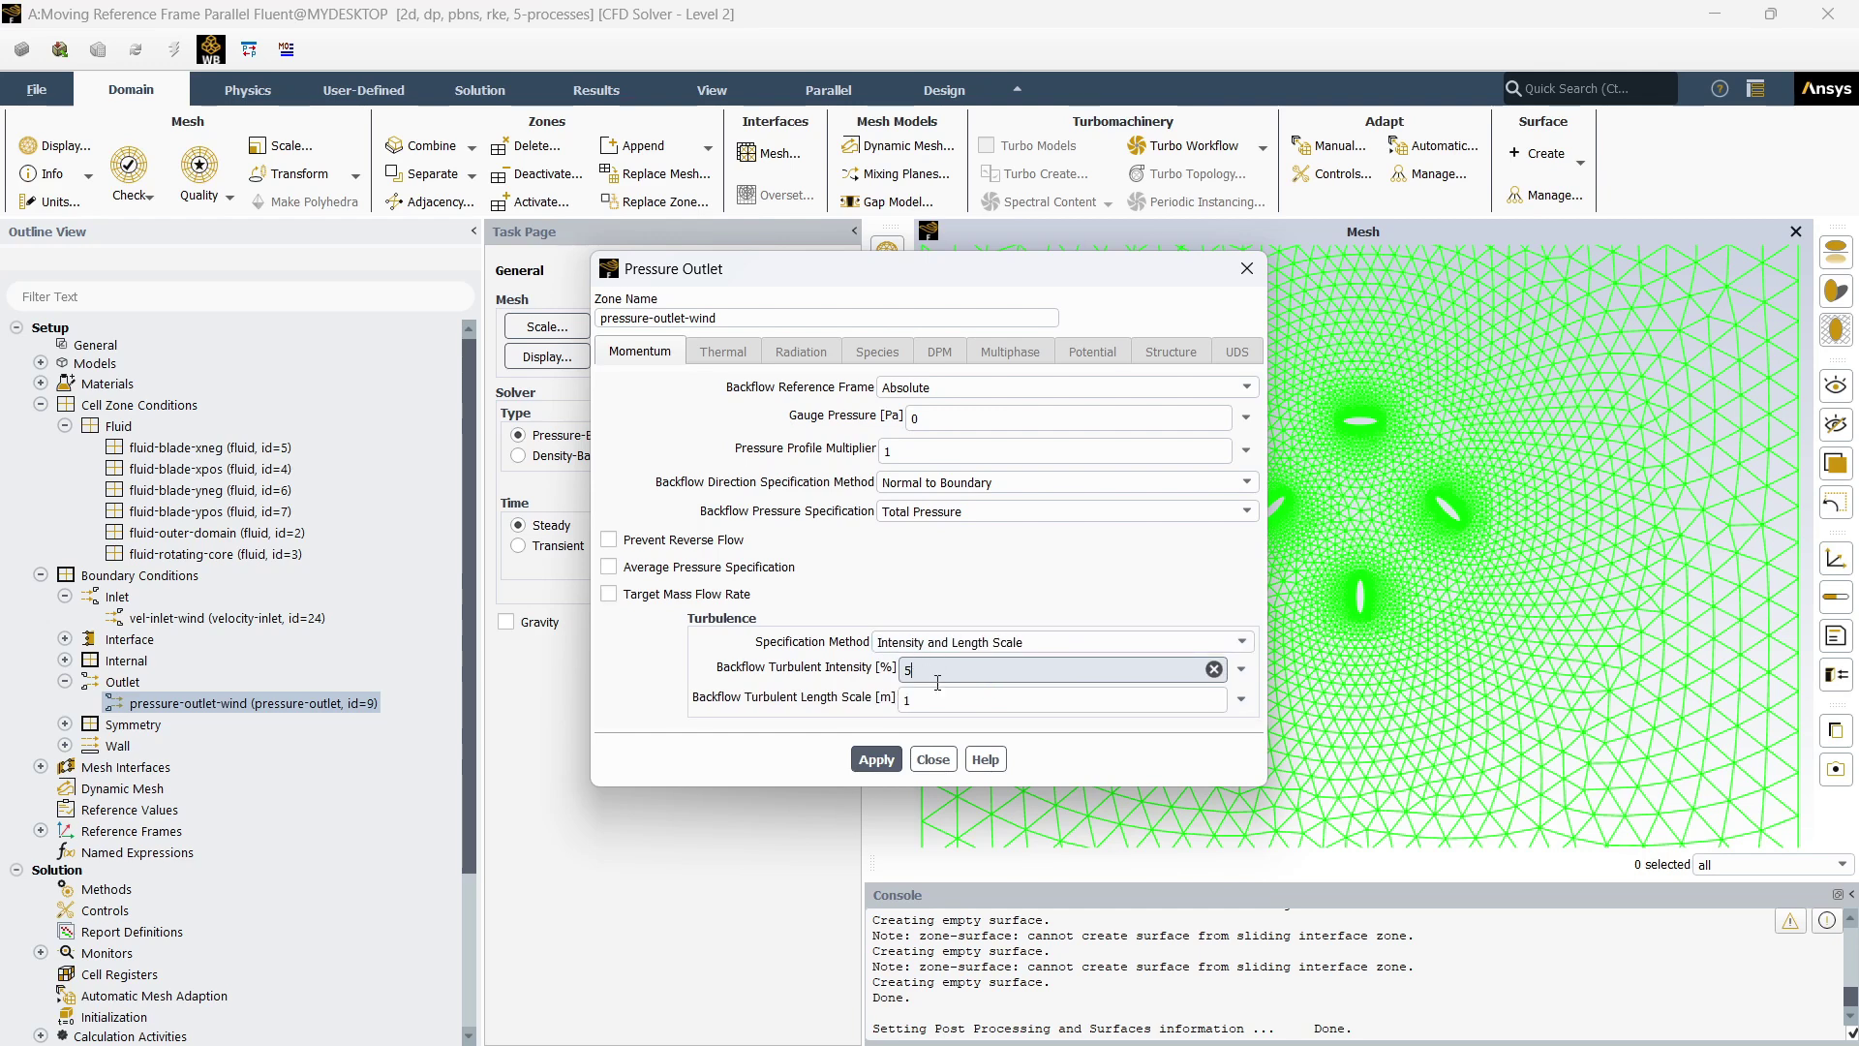
pyautogui.click(934, 700)
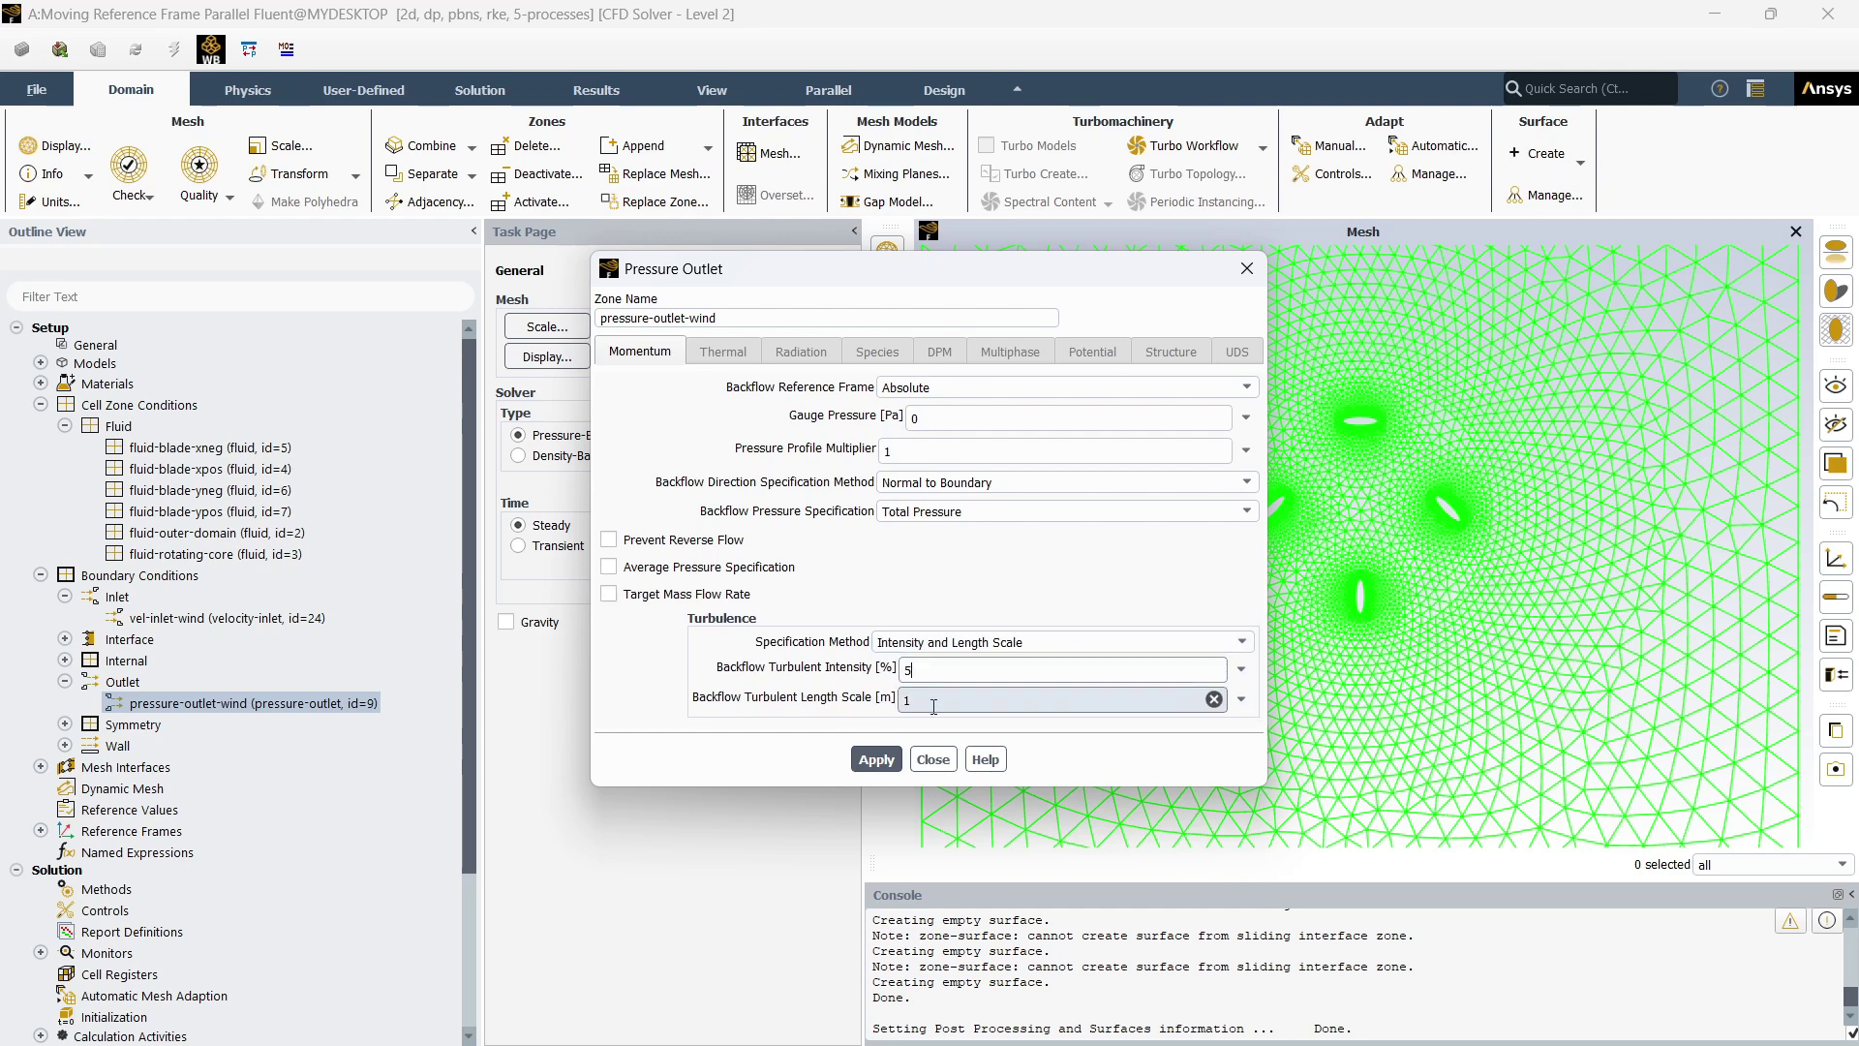
pyautogui.click(877, 761)
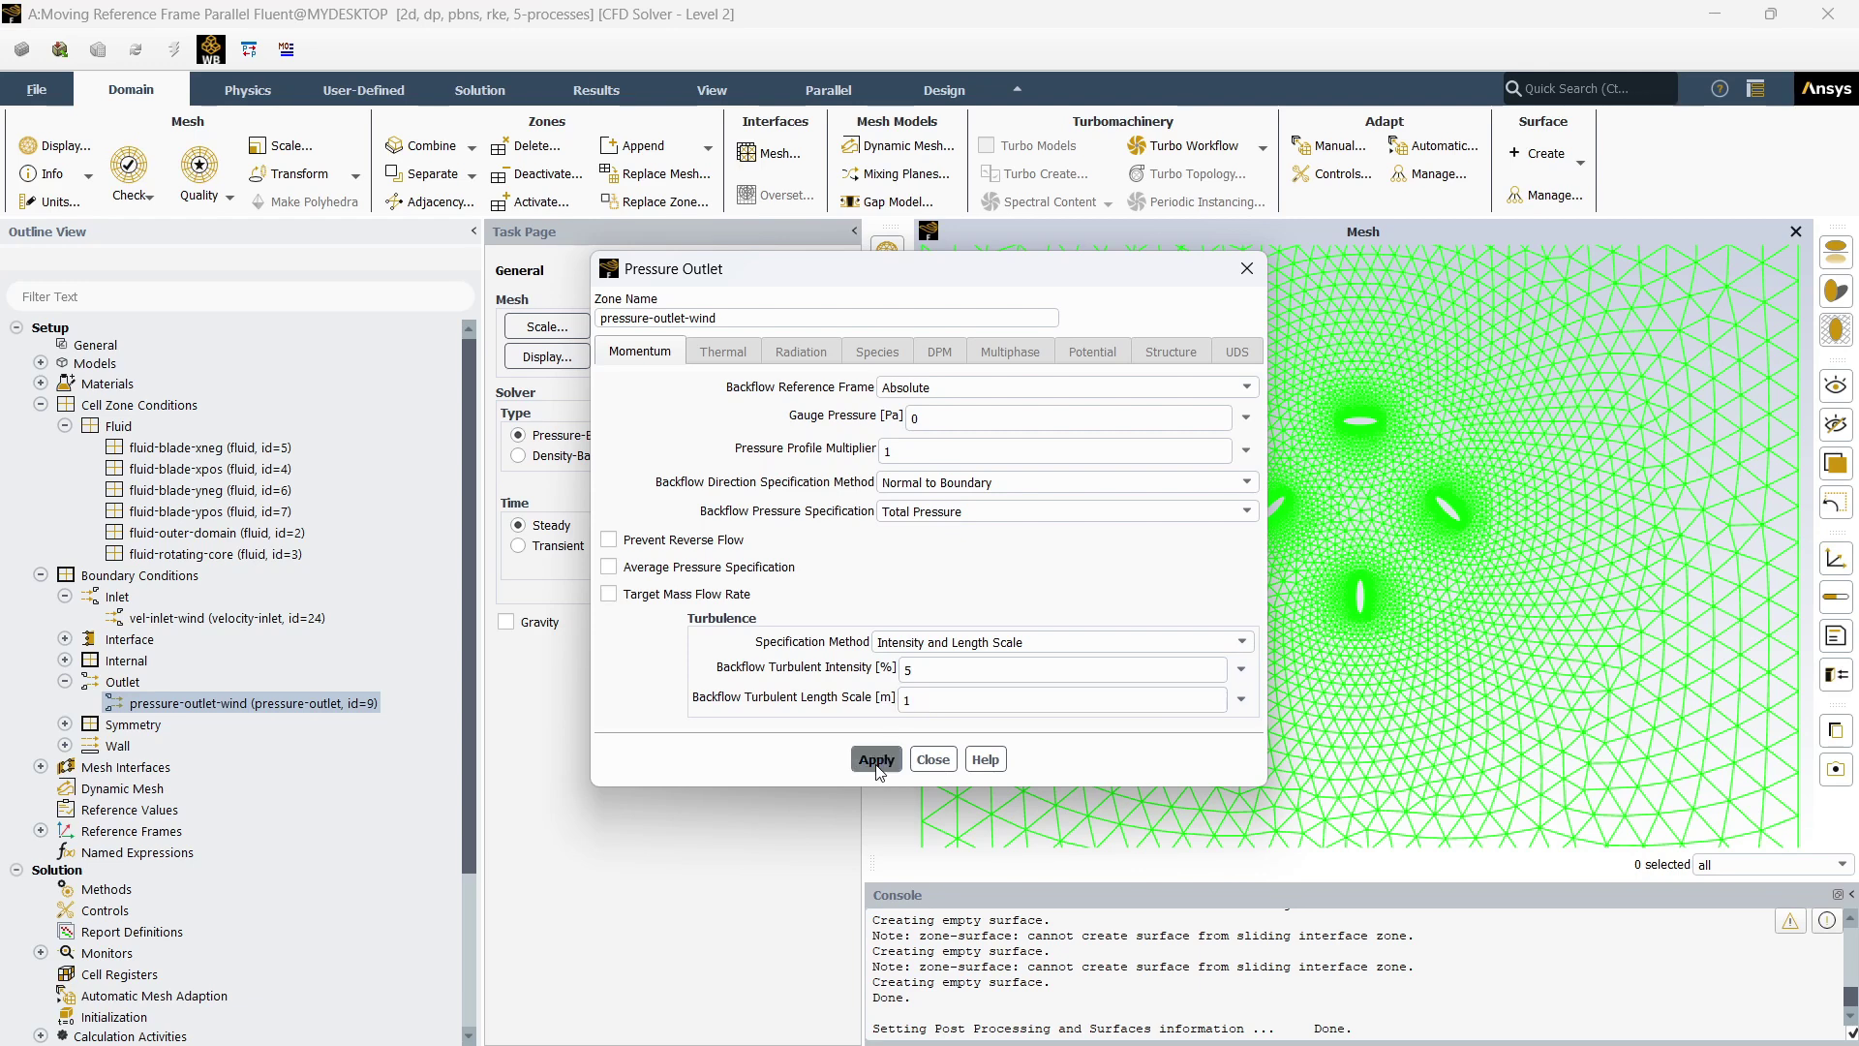
pyautogui.click(933, 762)
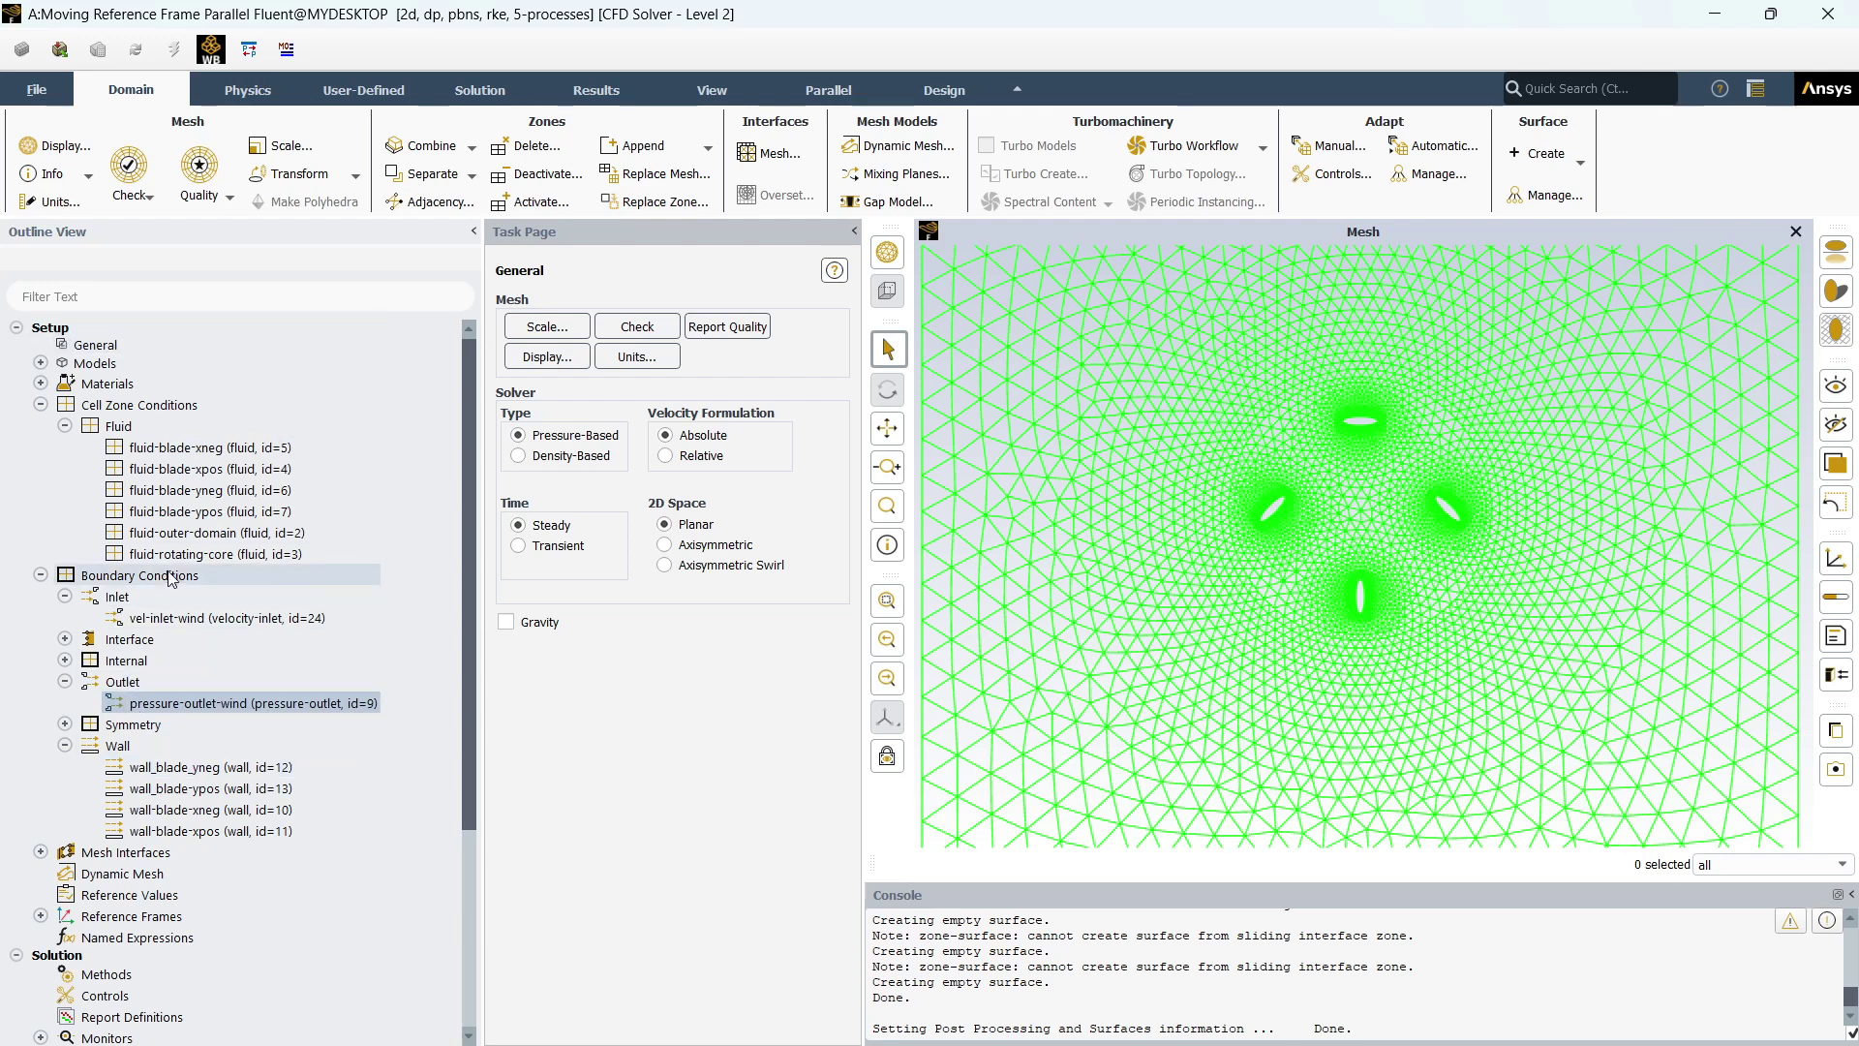
# Display wall-blade-xneg and apply rotational Moving Wall motion relative to its adjacent cell zone, with speed 0 rad/s and axis origin X 0 m, Y 0 m
pyautogui.rightClick(262, 814)
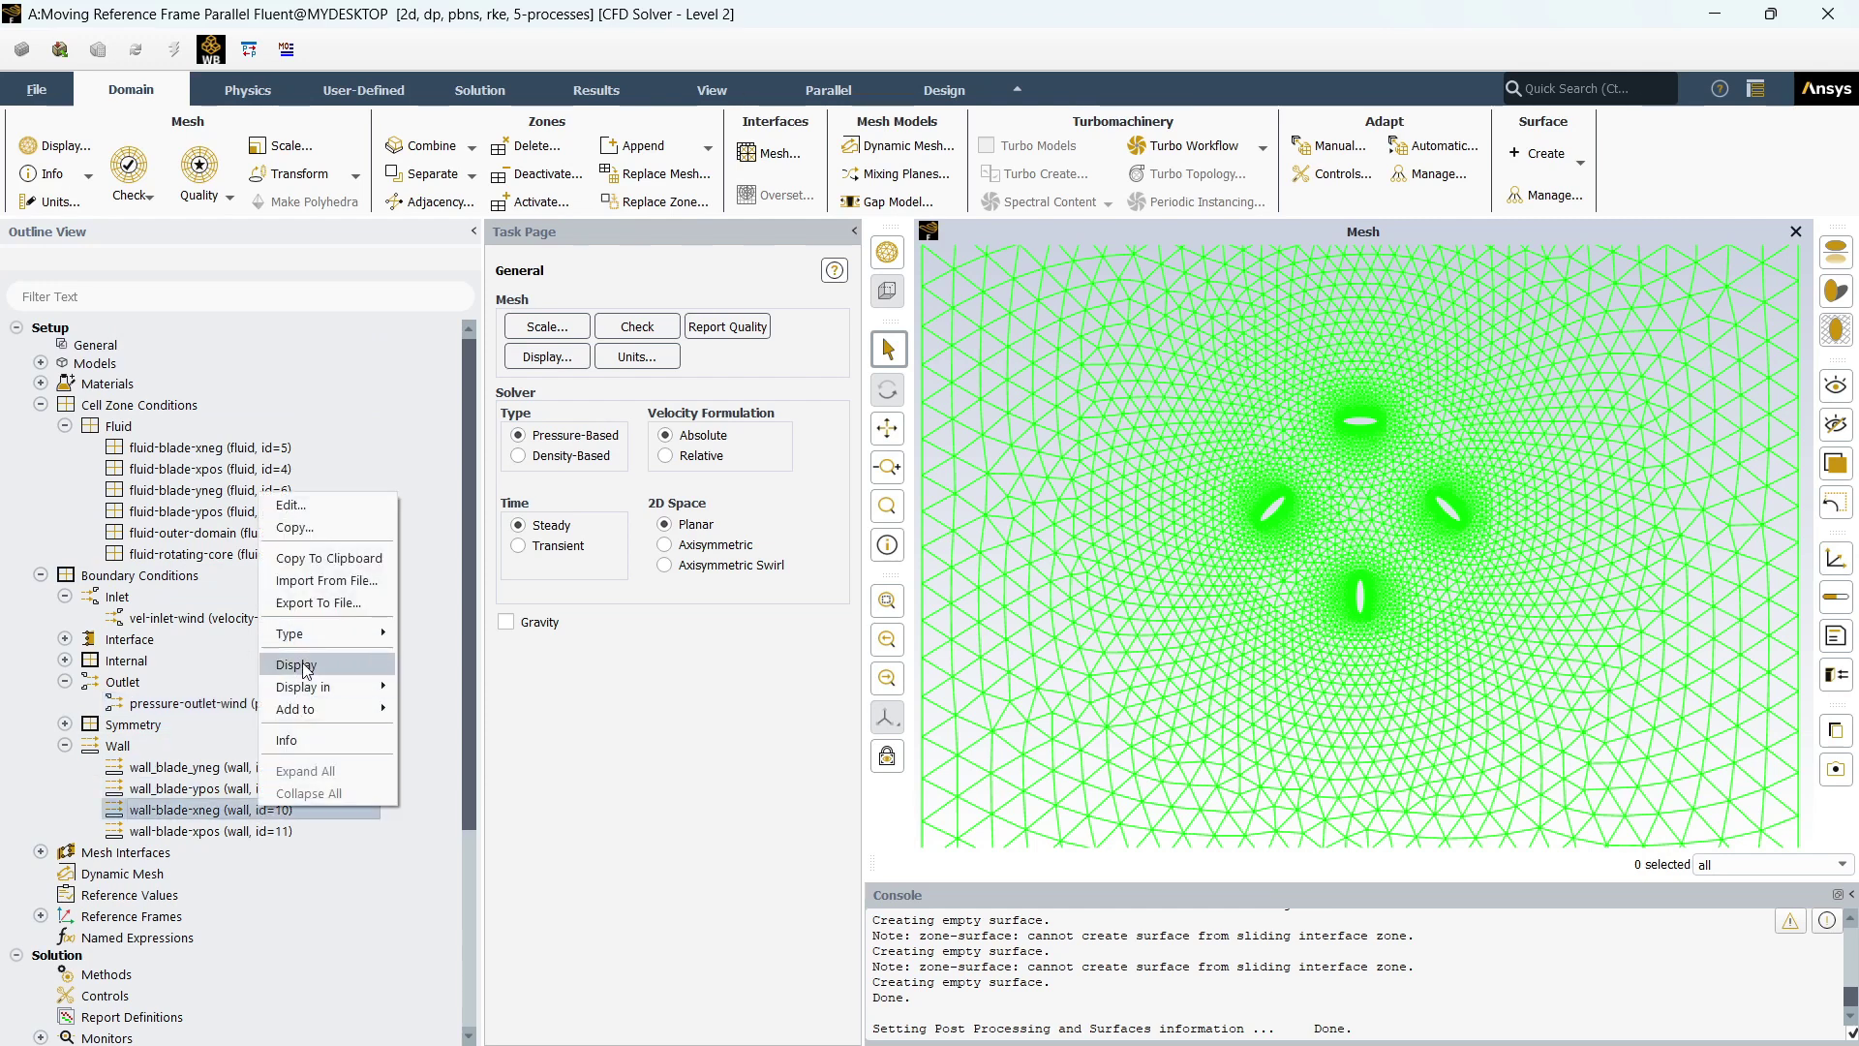
pyautogui.click(303, 666)
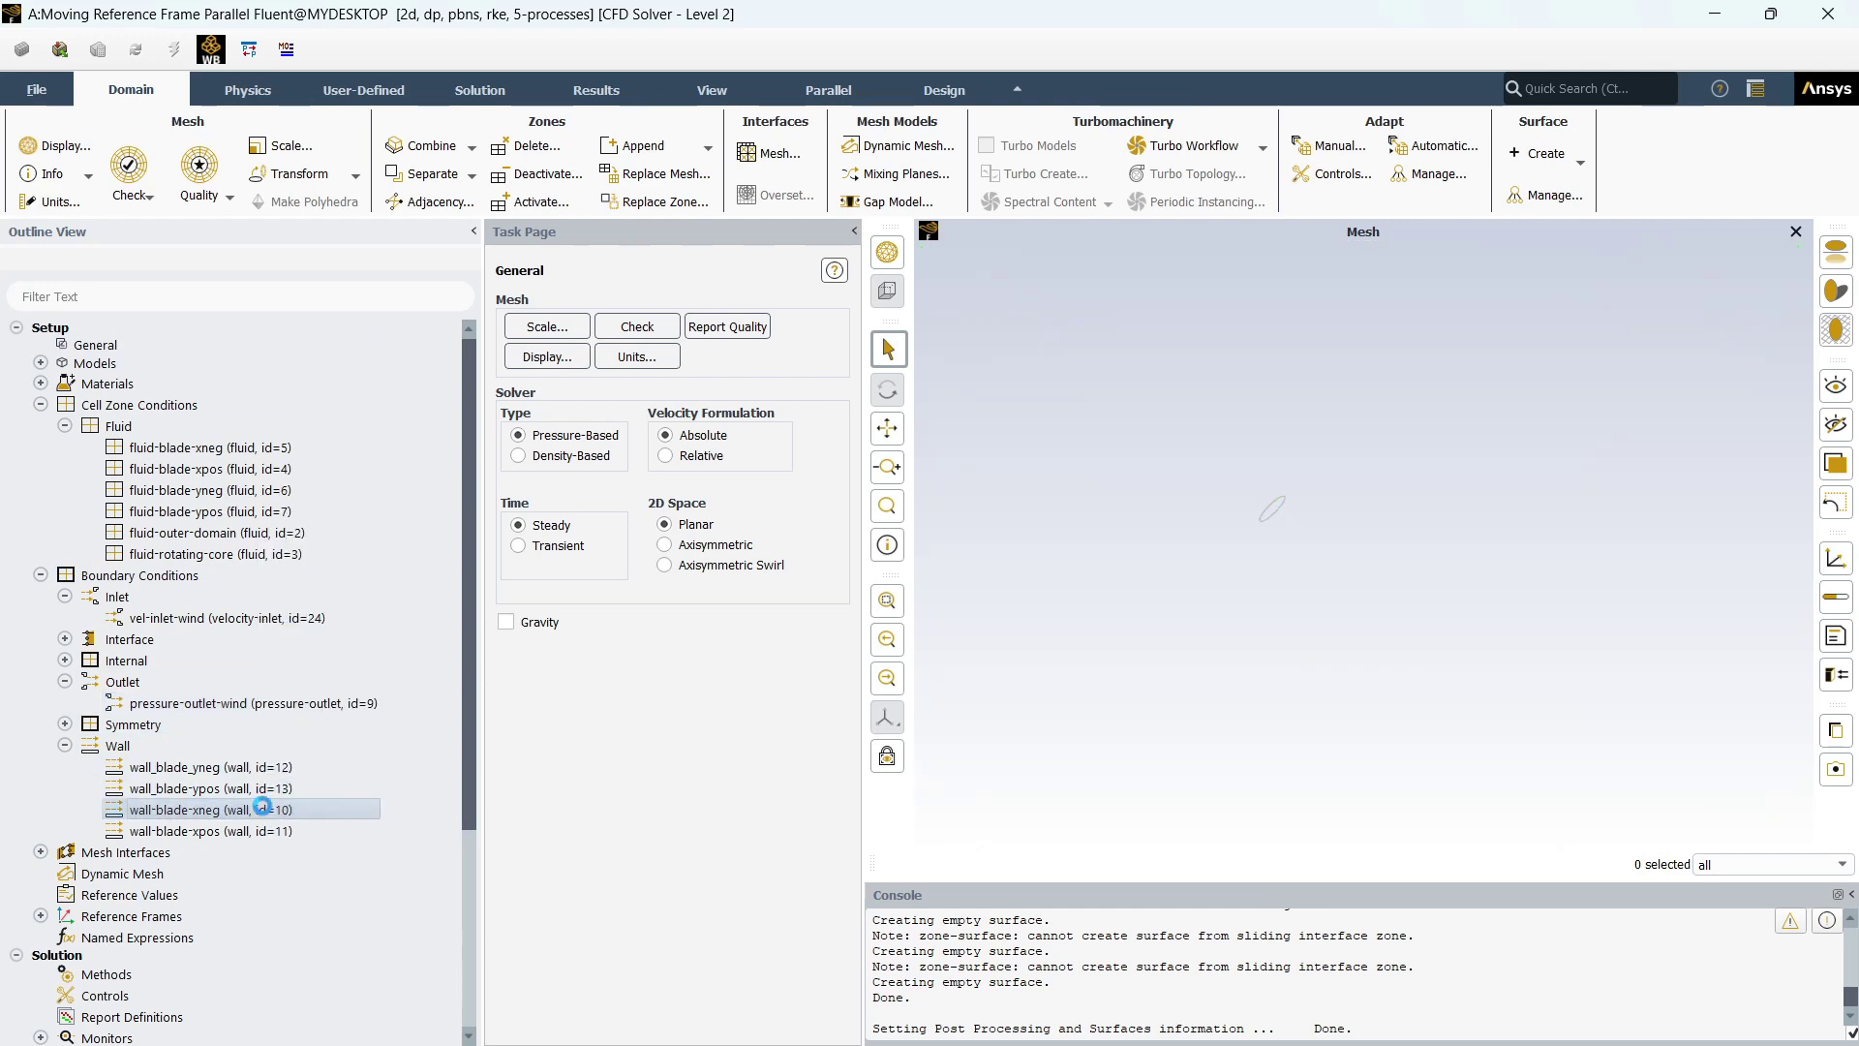
pyautogui.doubleClick(261, 809)
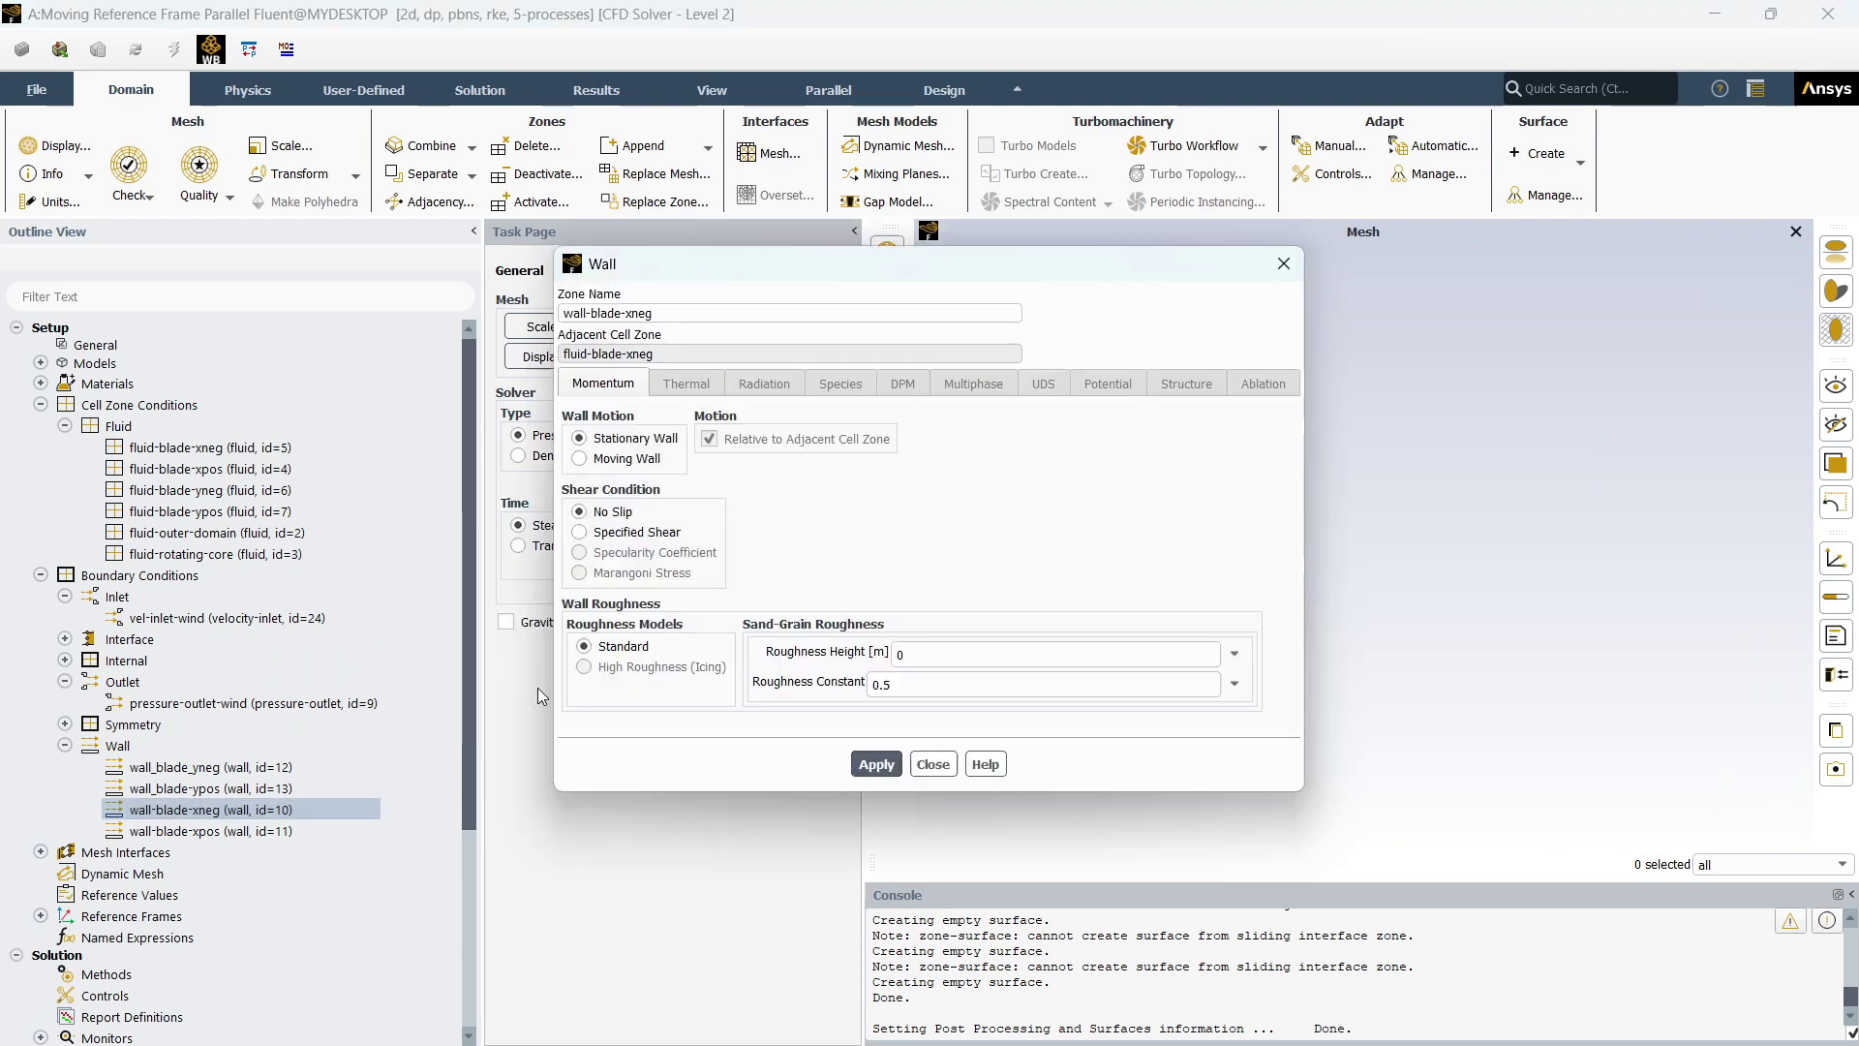
pyautogui.click(612, 459)
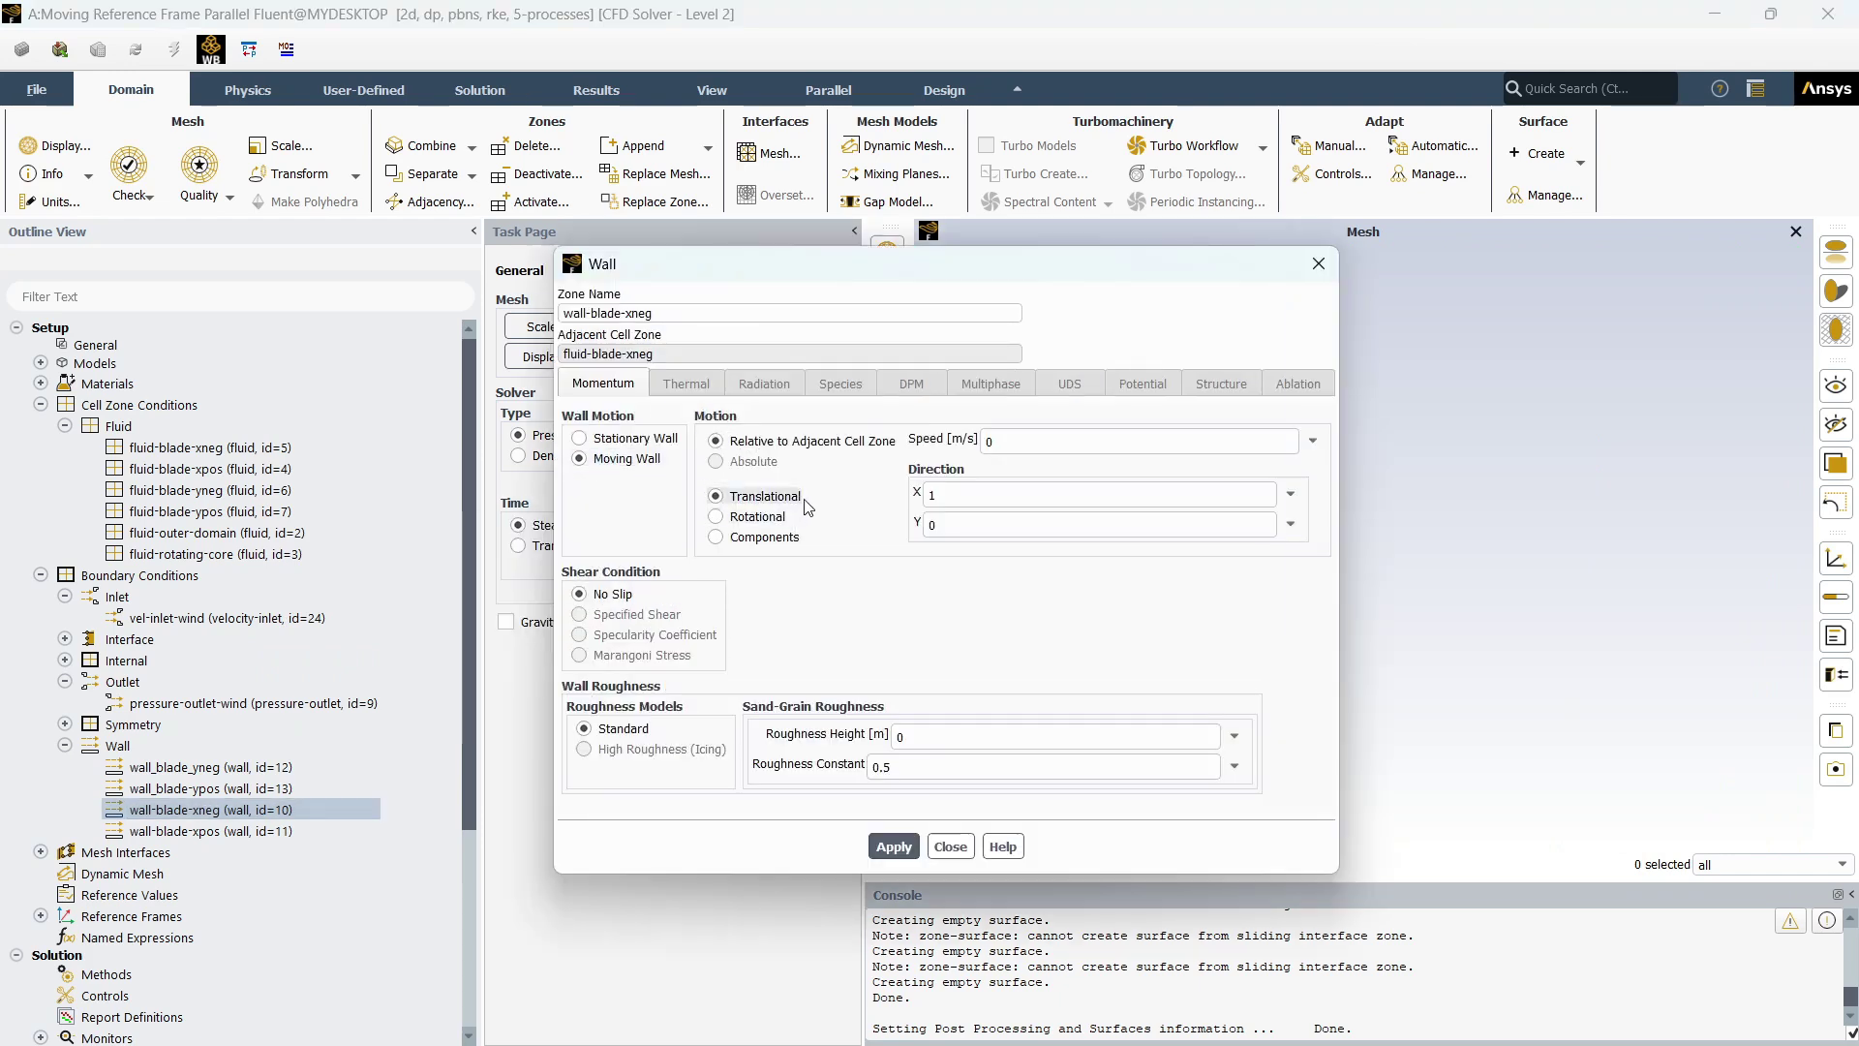
pyautogui.click(759, 516)
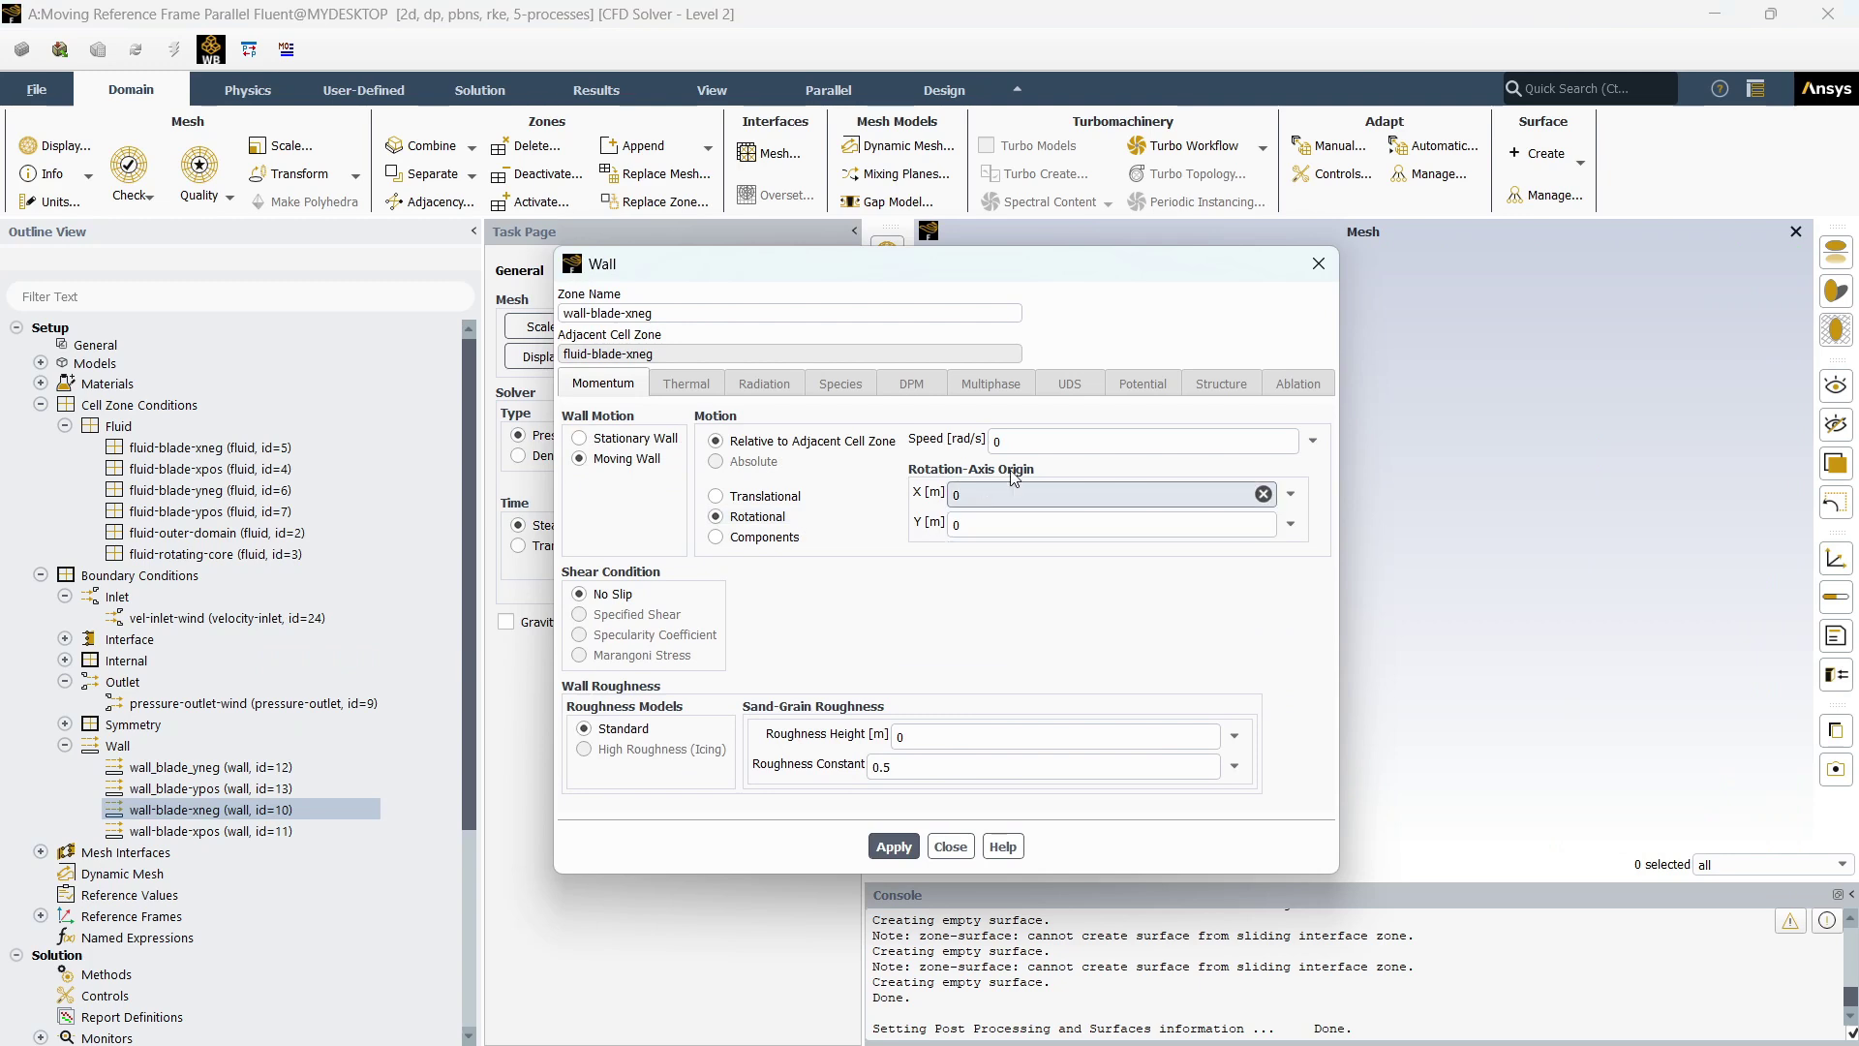
pyautogui.moveTo(1027, 444); pyautogui.dragTo(983, 473)
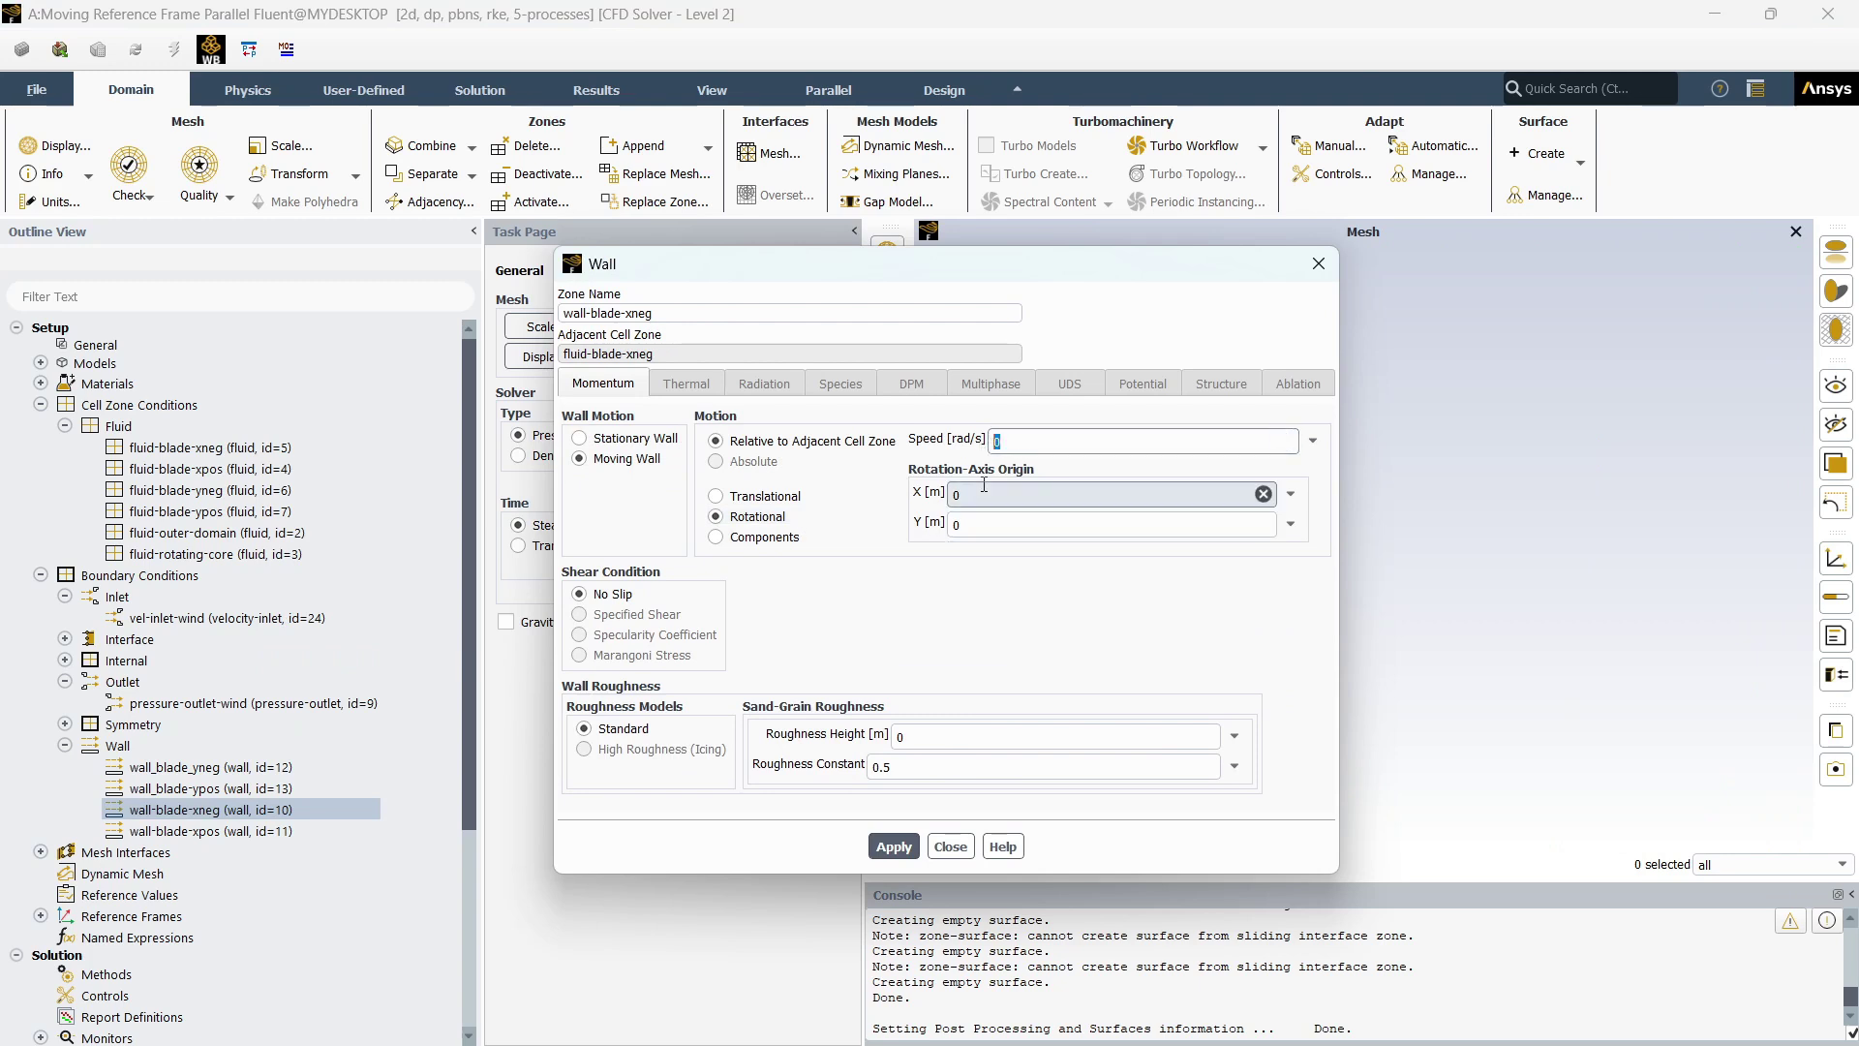
pyautogui.press('Return')
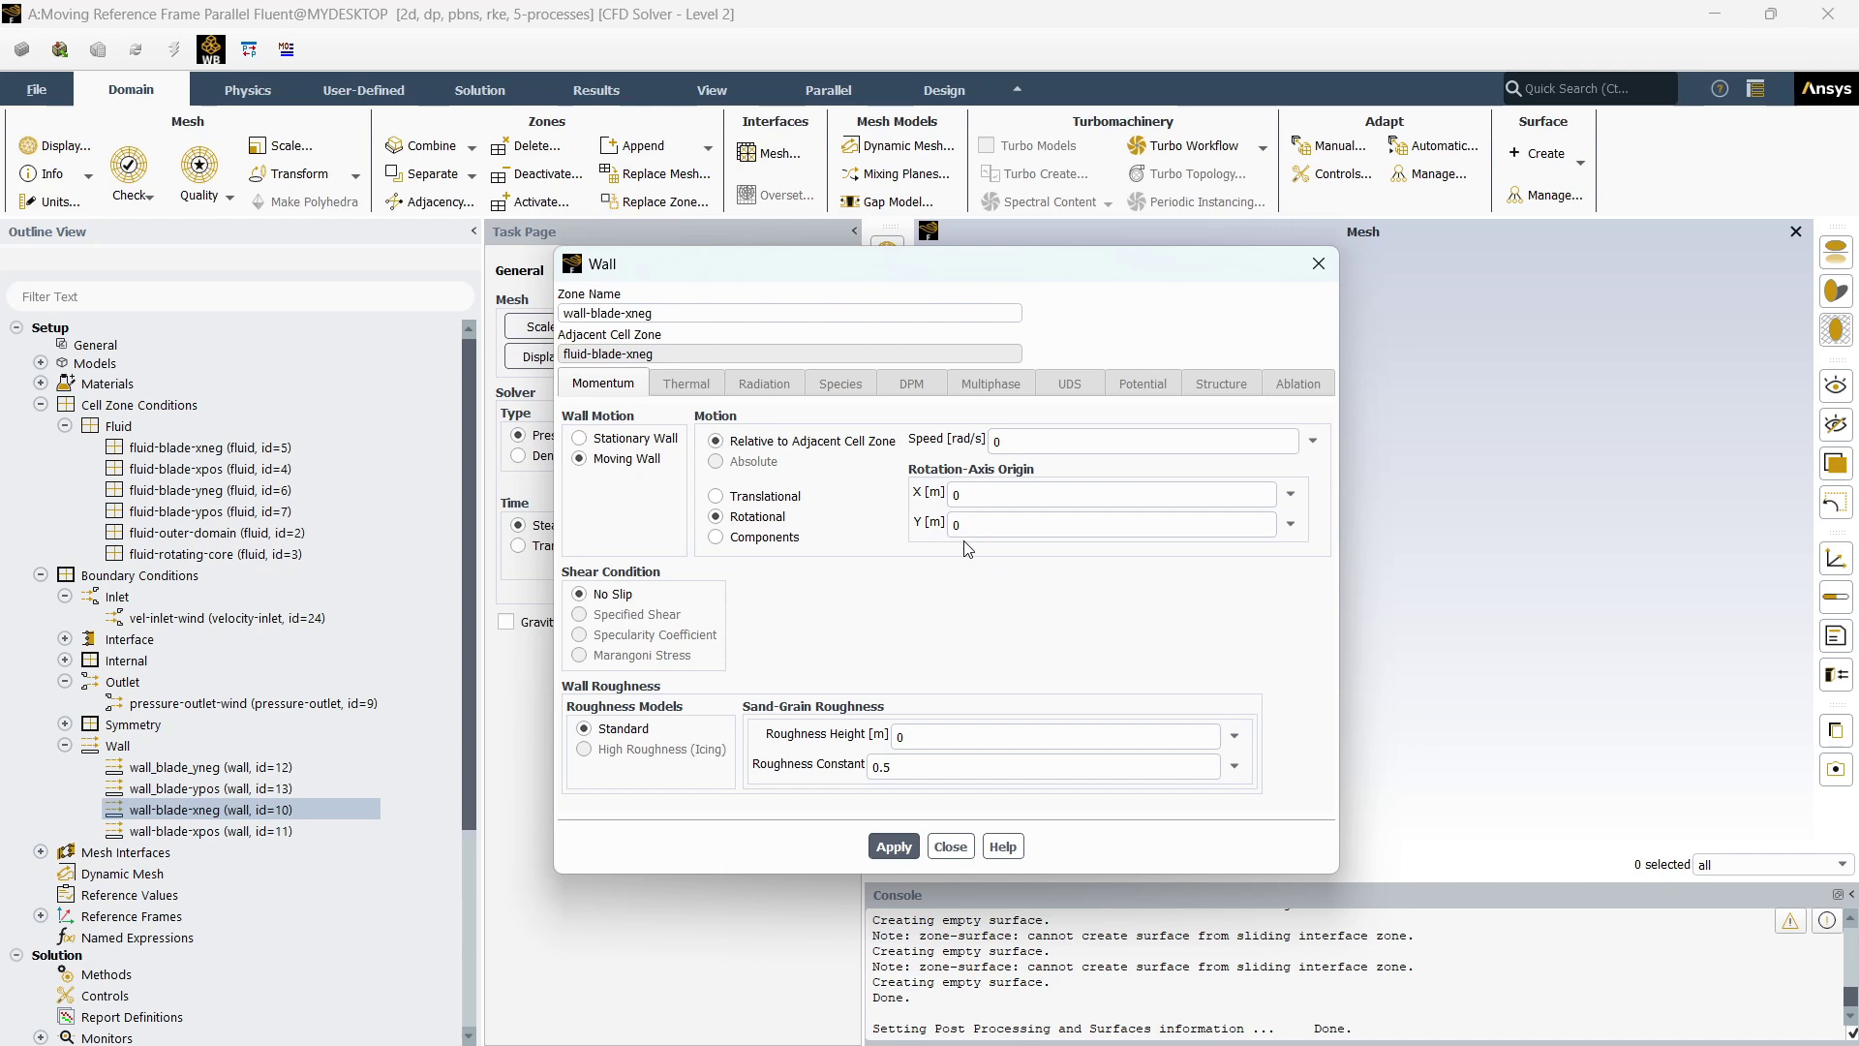
pyautogui.click(892, 846)
pyautogui.moveTo(970, 278); pyautogui.dragTo(678, 242)
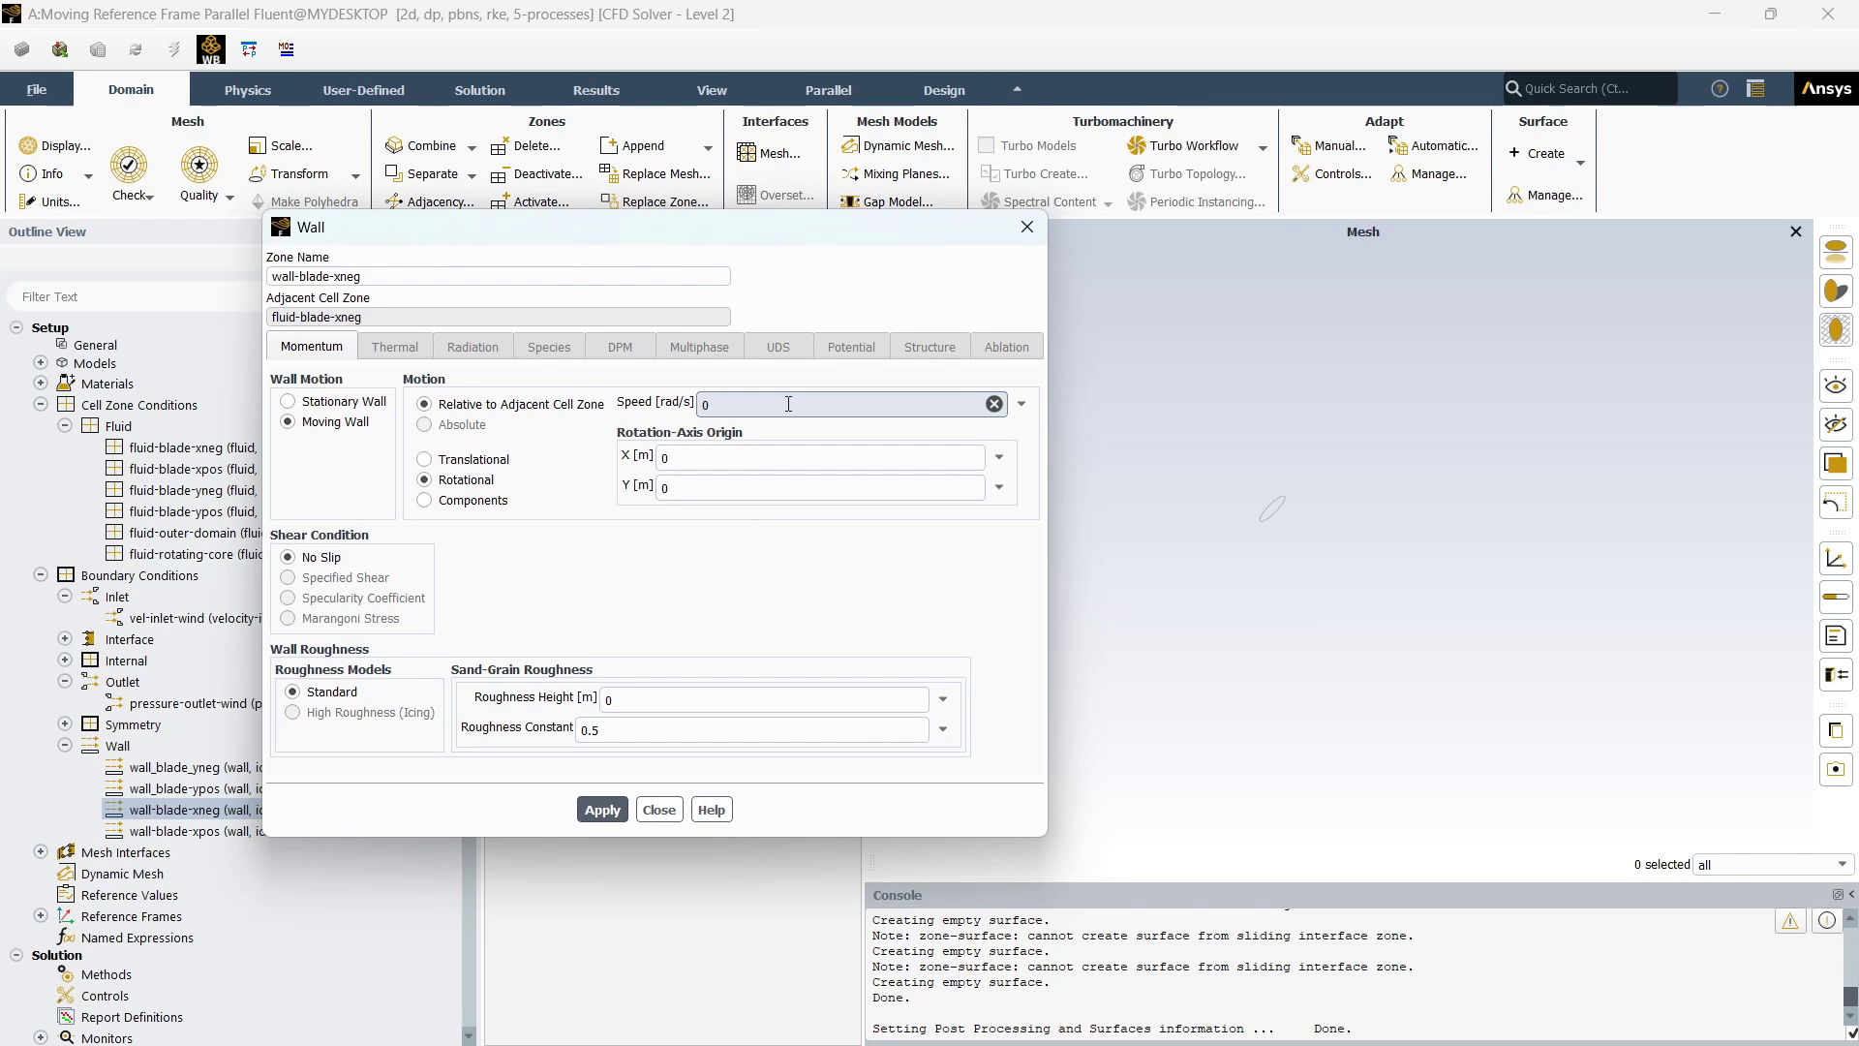
pyautogui.click(622, 807)
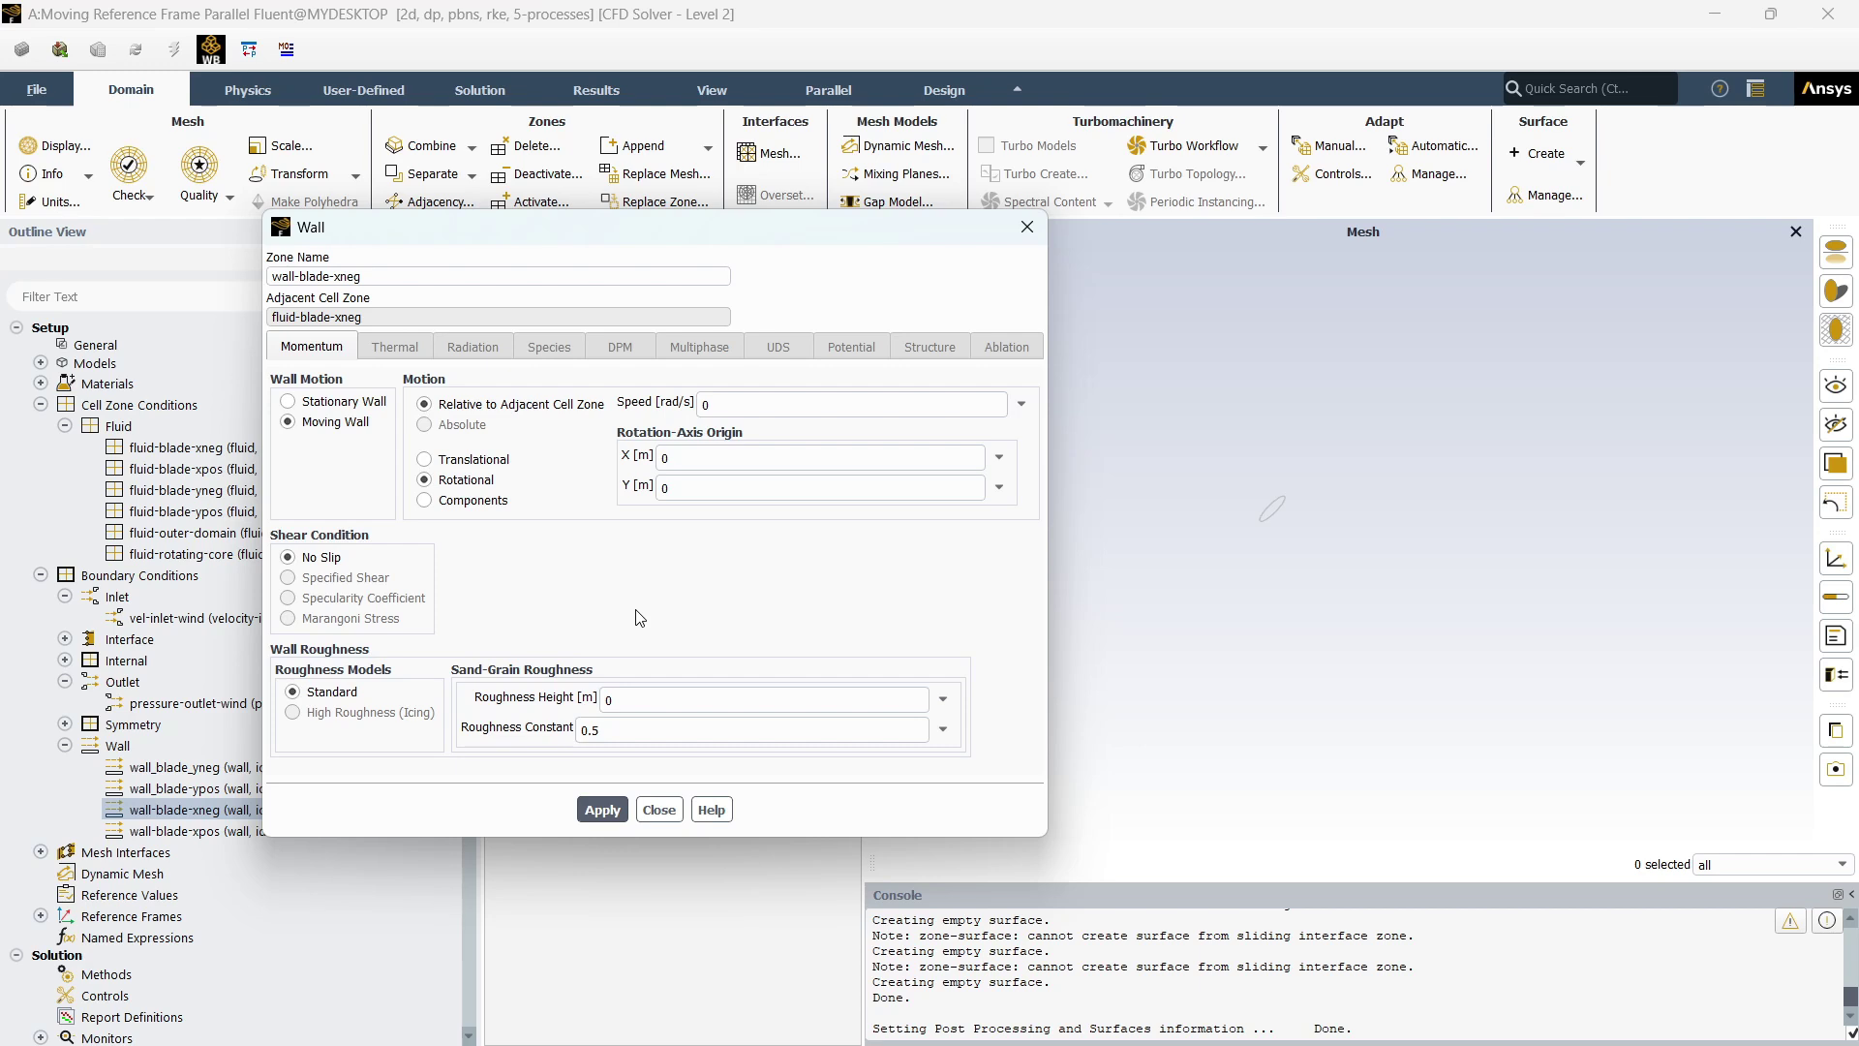
pyautogui.click(672, 809)
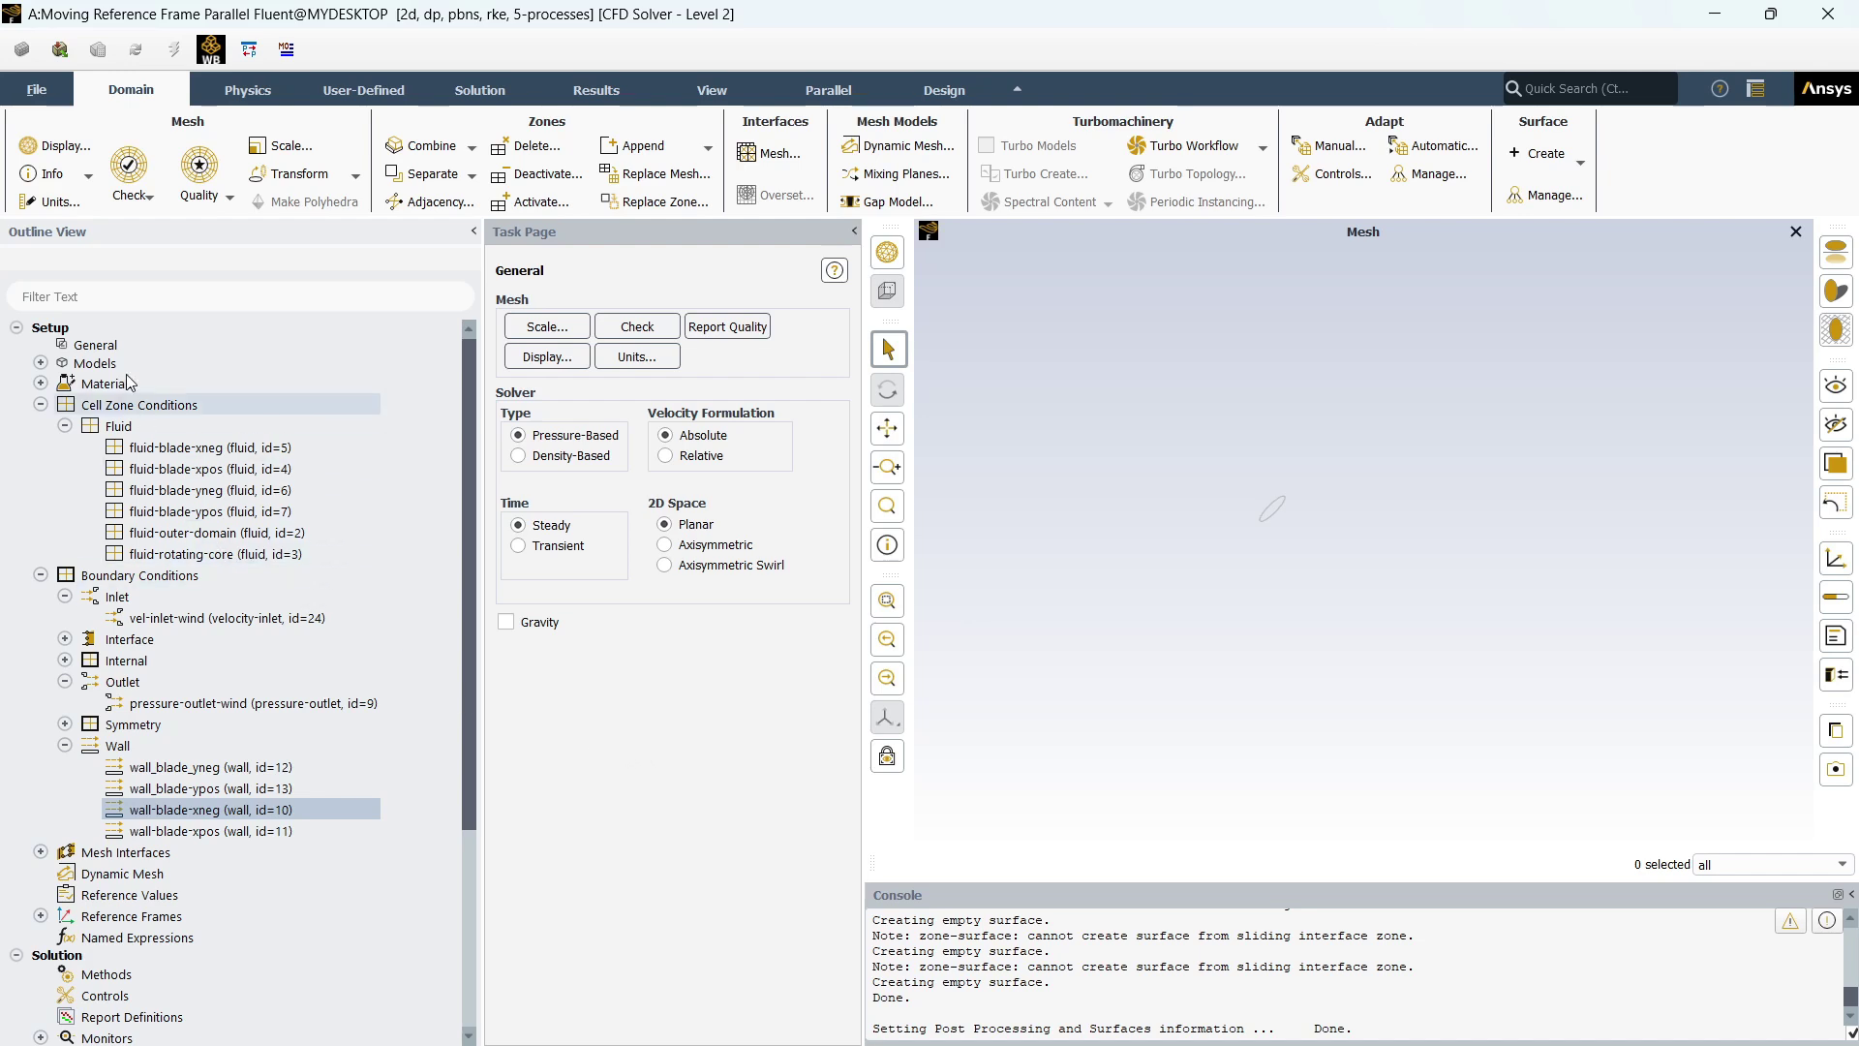
pyautogui.click(23, 329)
pyautogui.click(24, 329)
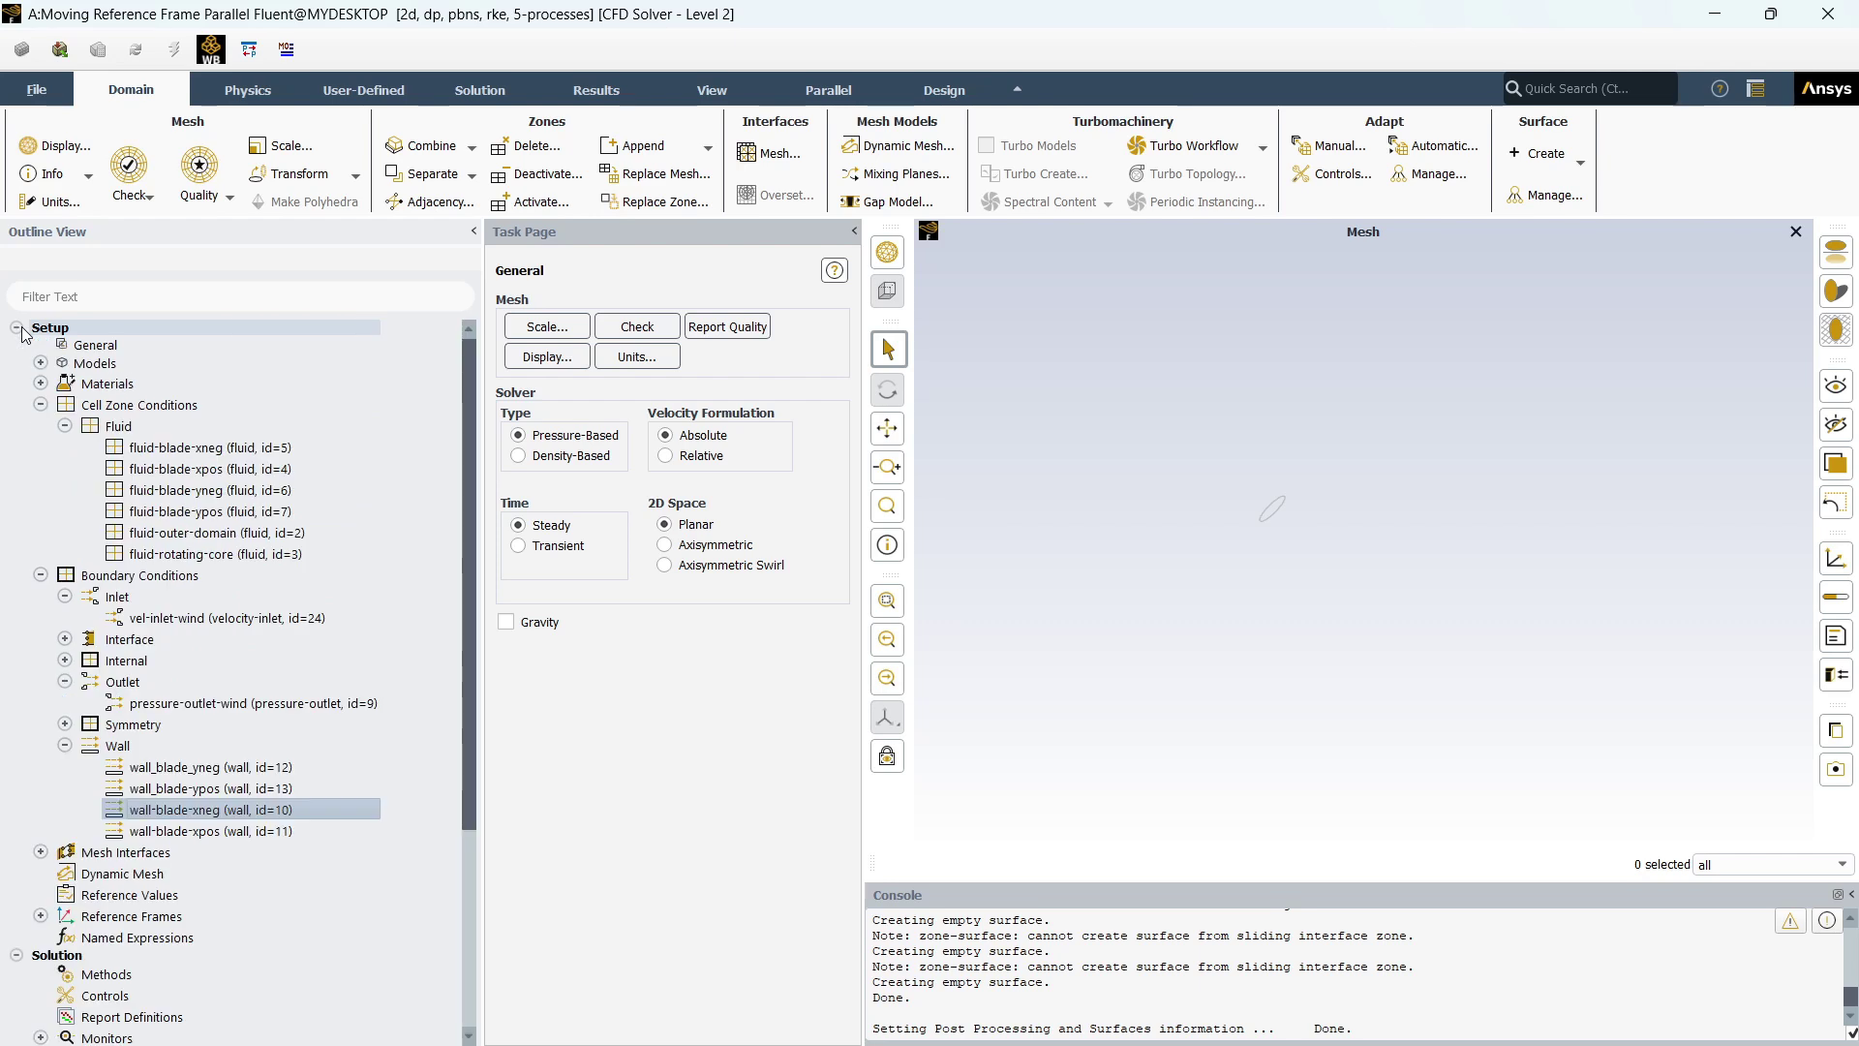
pyautogui.click(42, 577)
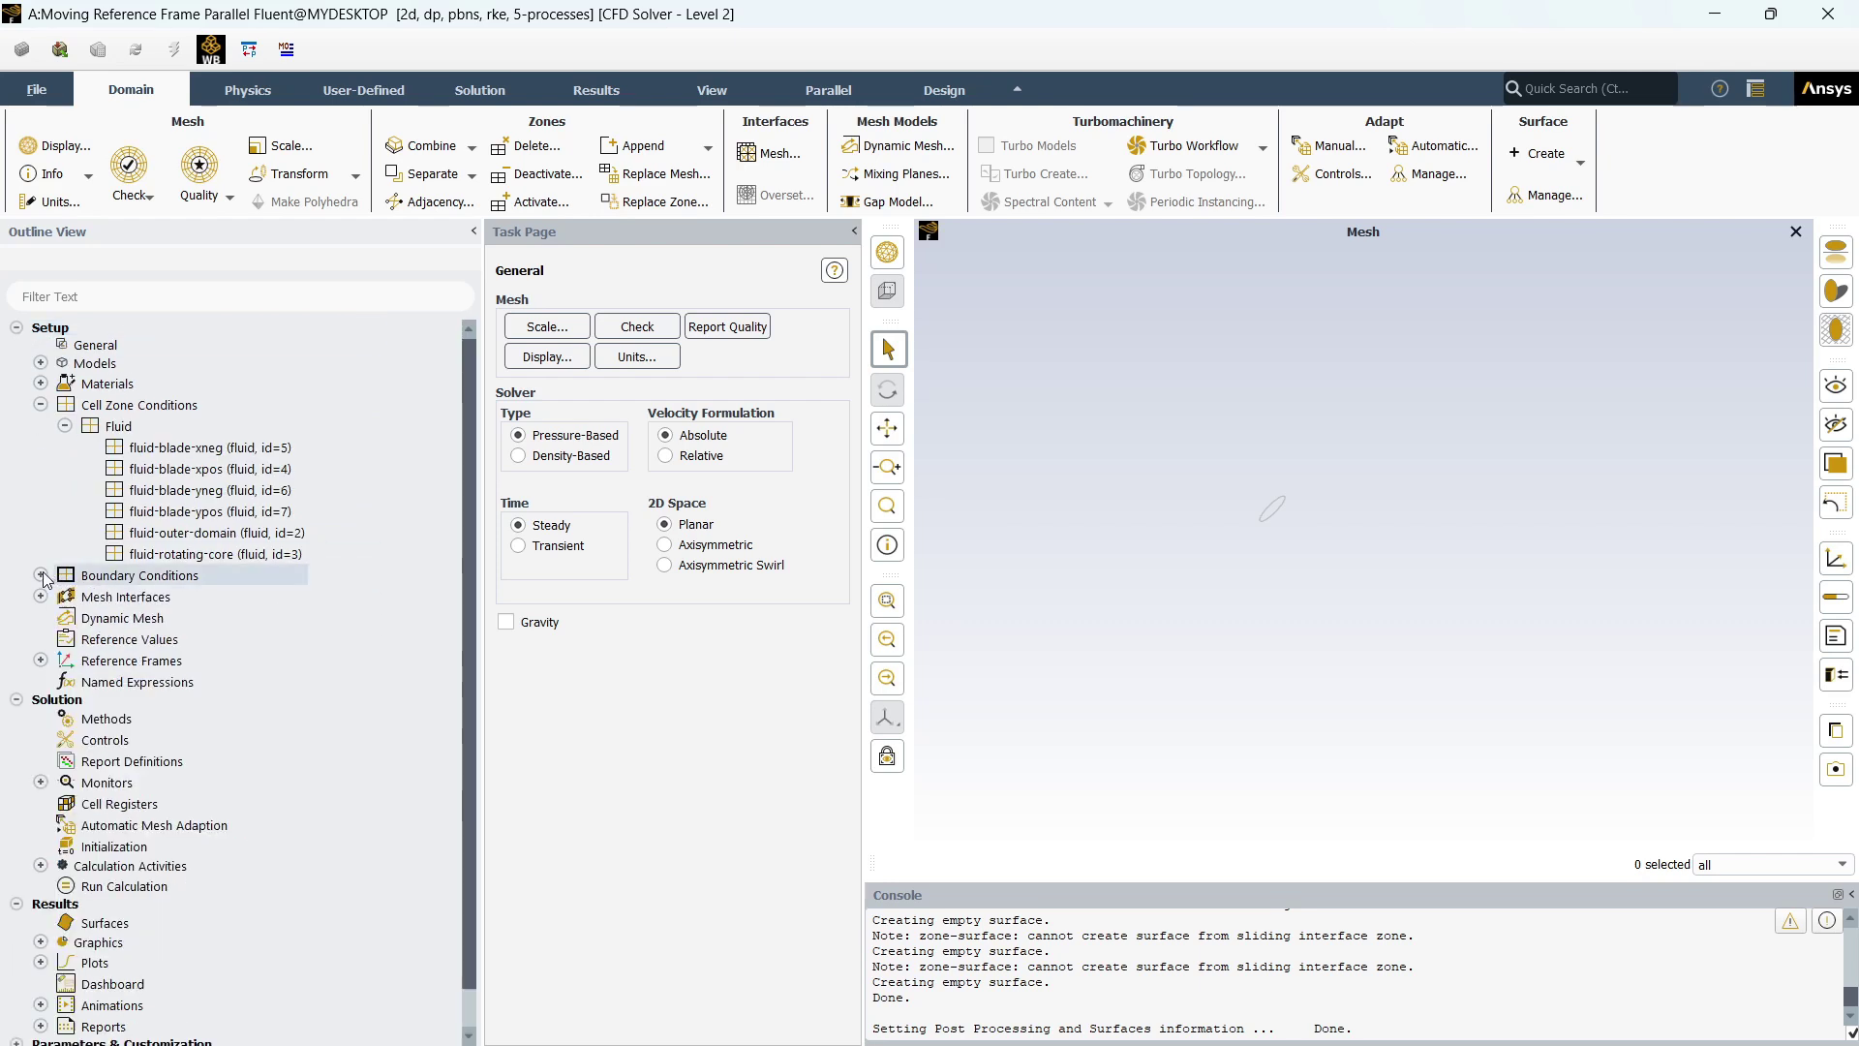
pyautogui.click(42, 576)
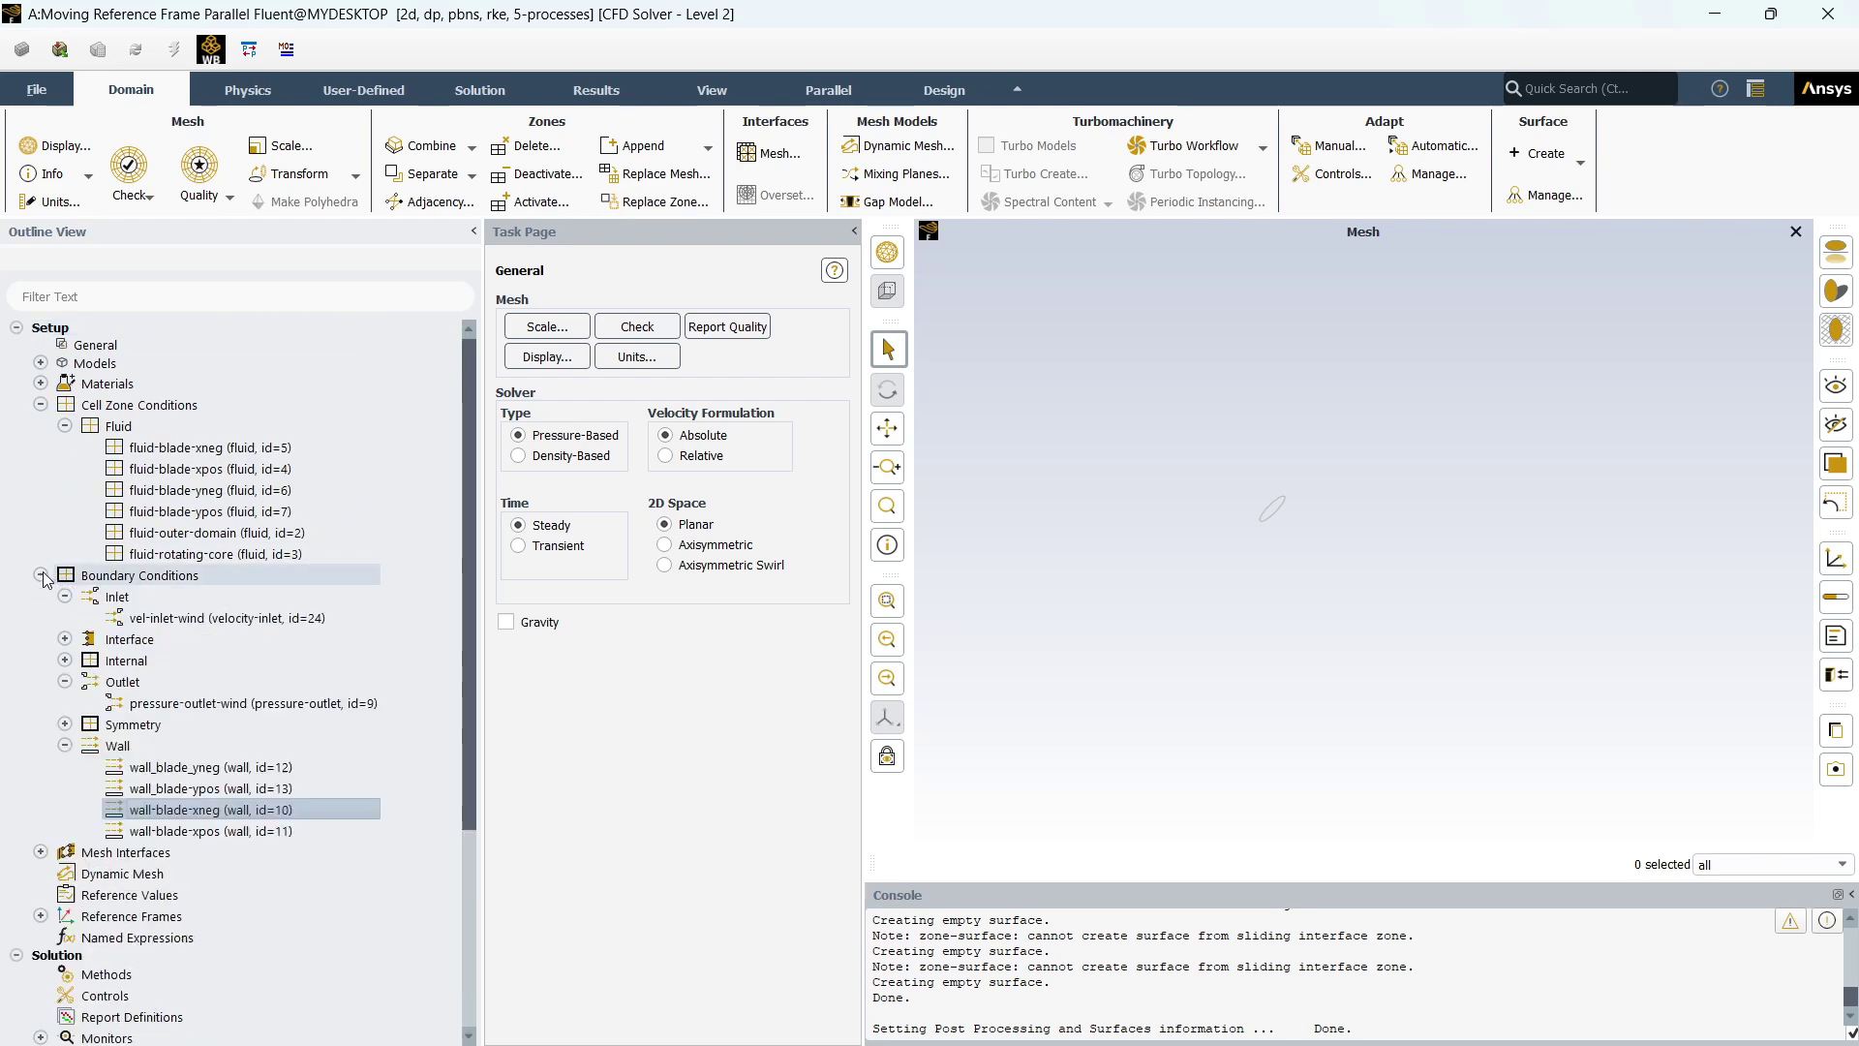
# Copy the wall-blade-xneg boundary conditions to wall-blade-xpos, wall_blade-ypos and wall_blade_yneg
pyautogui.rightClick(169, 811)
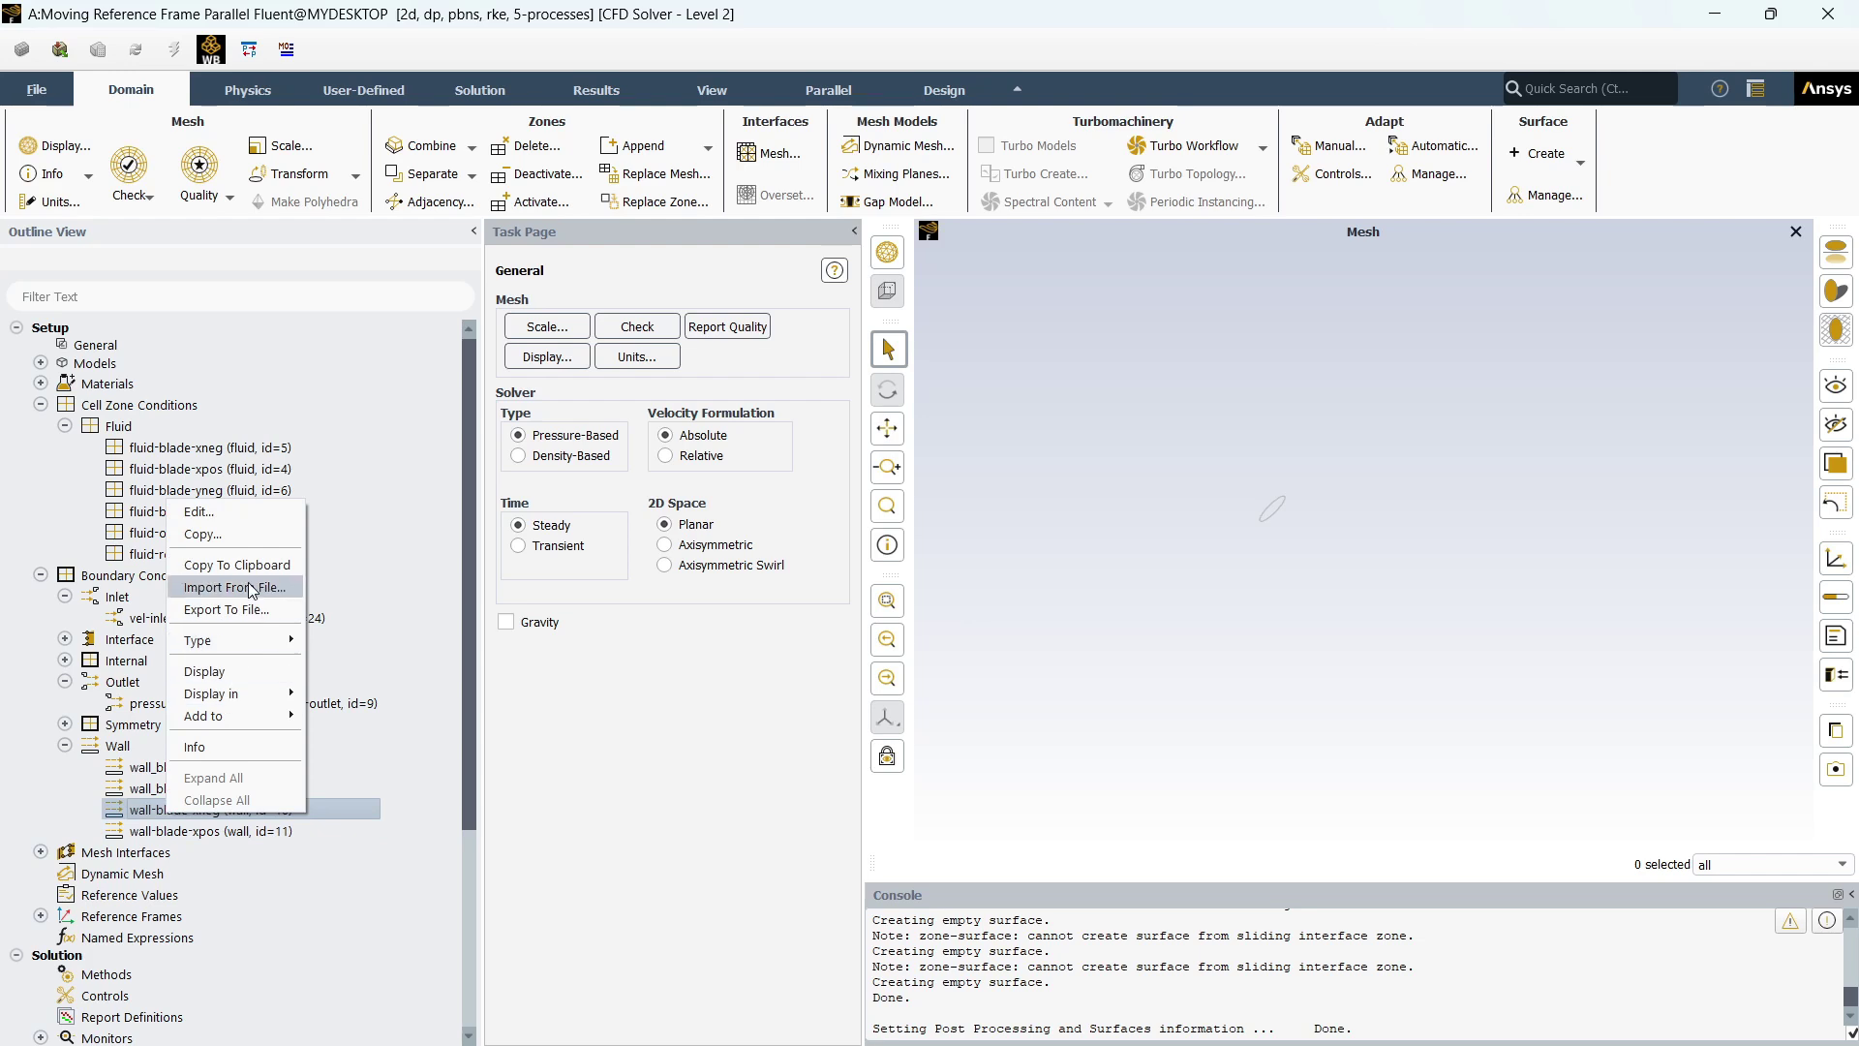
pyautogui.click(240, 538)
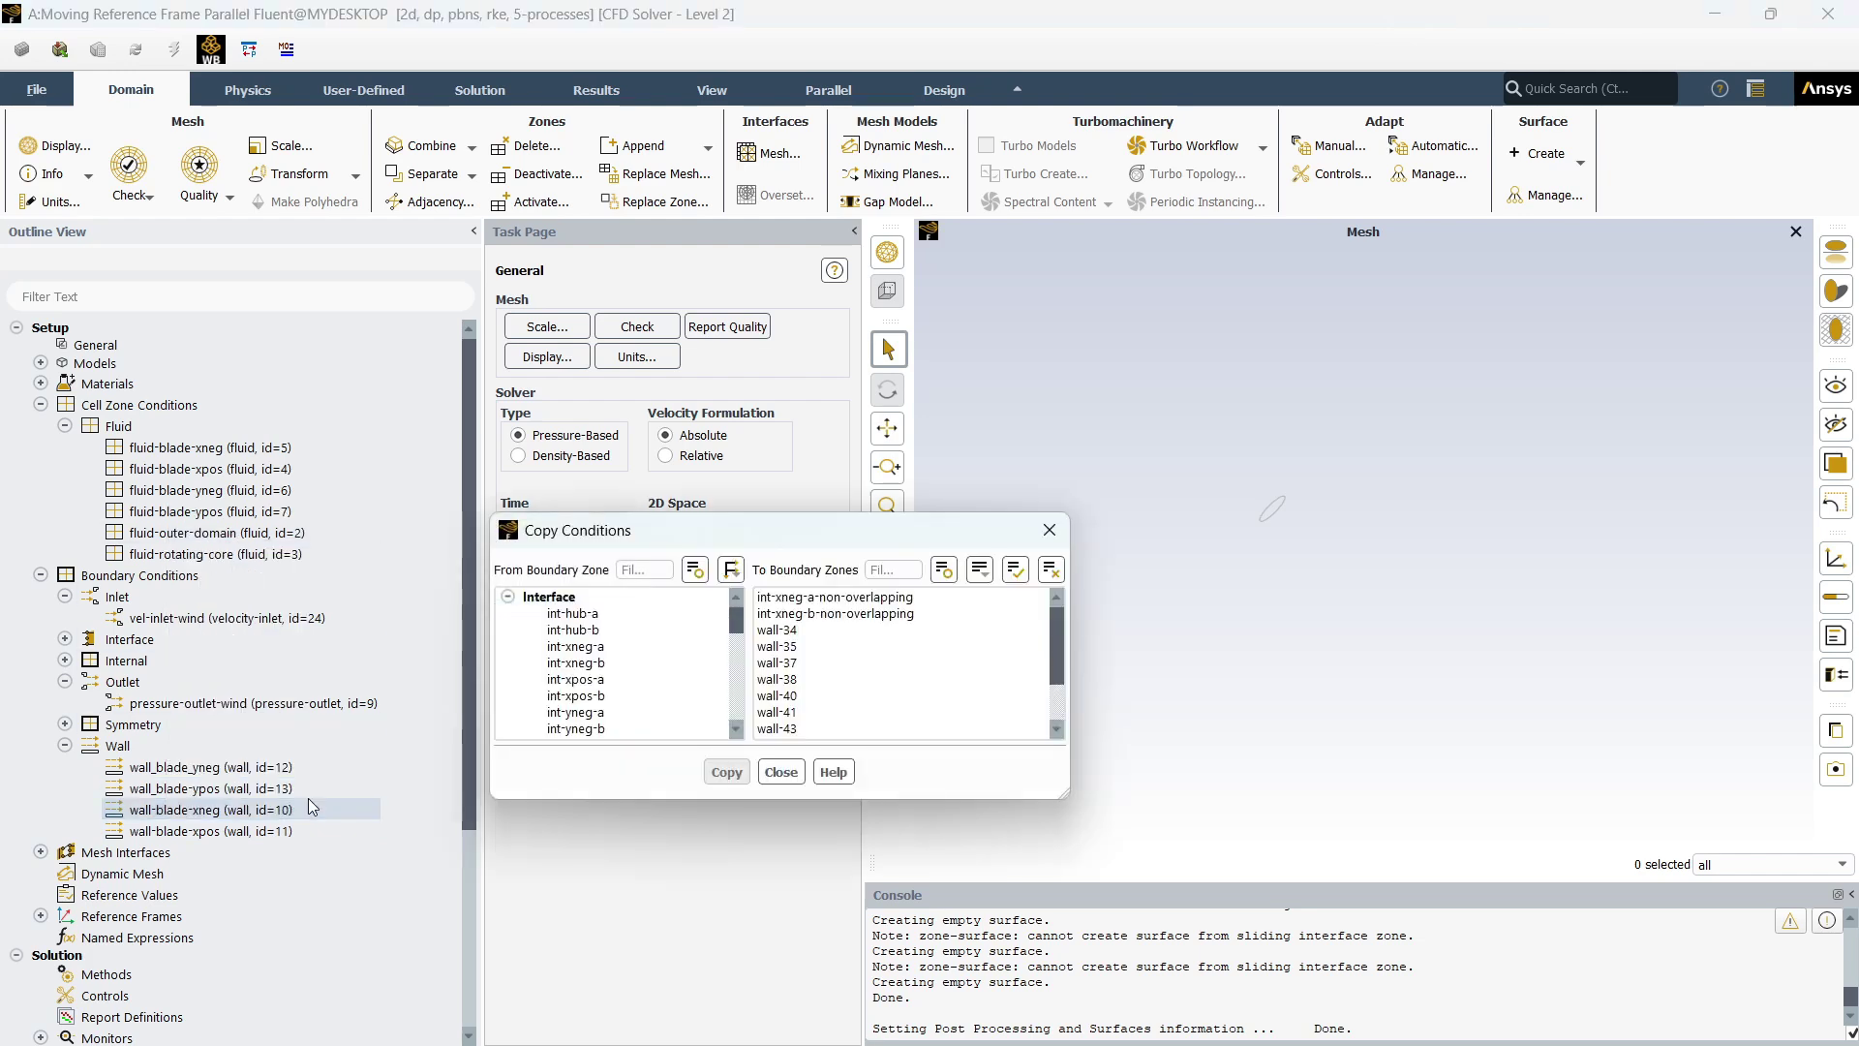
pyautogui.scroll(-3, 833, 678)
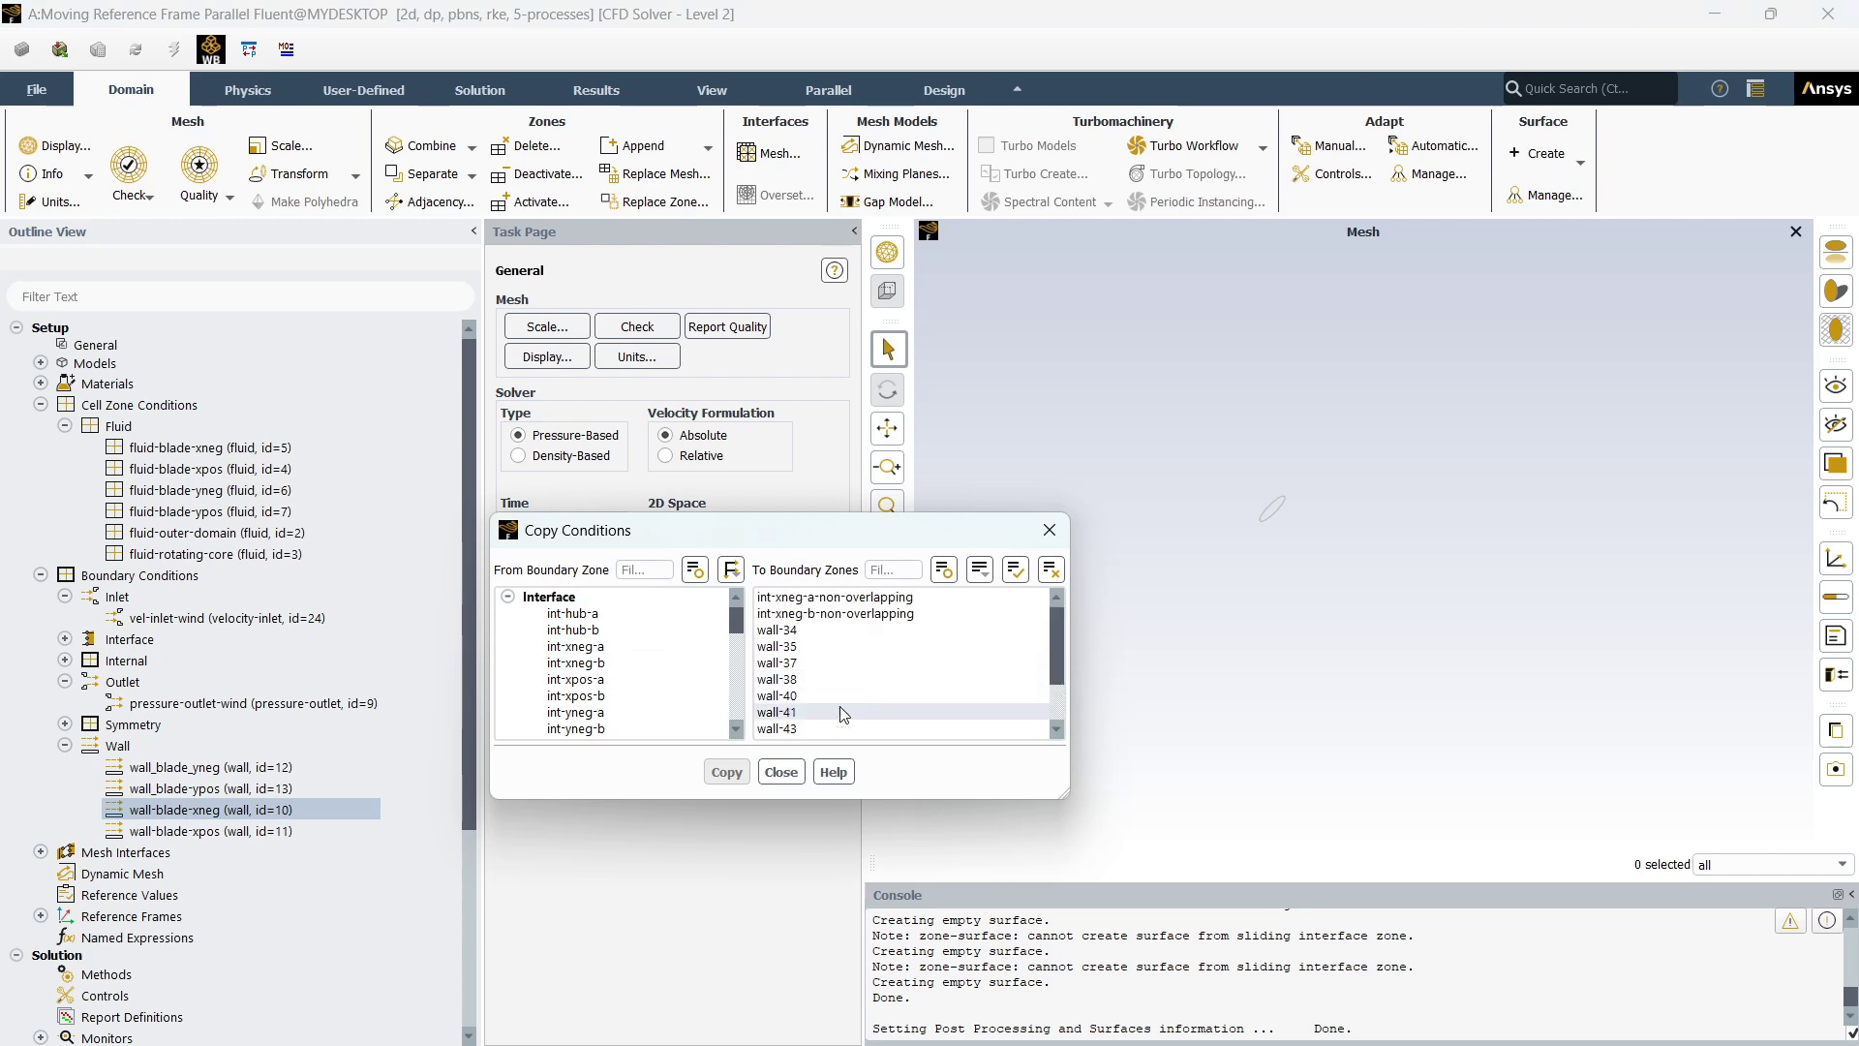
pyautogui.click(871, 697)
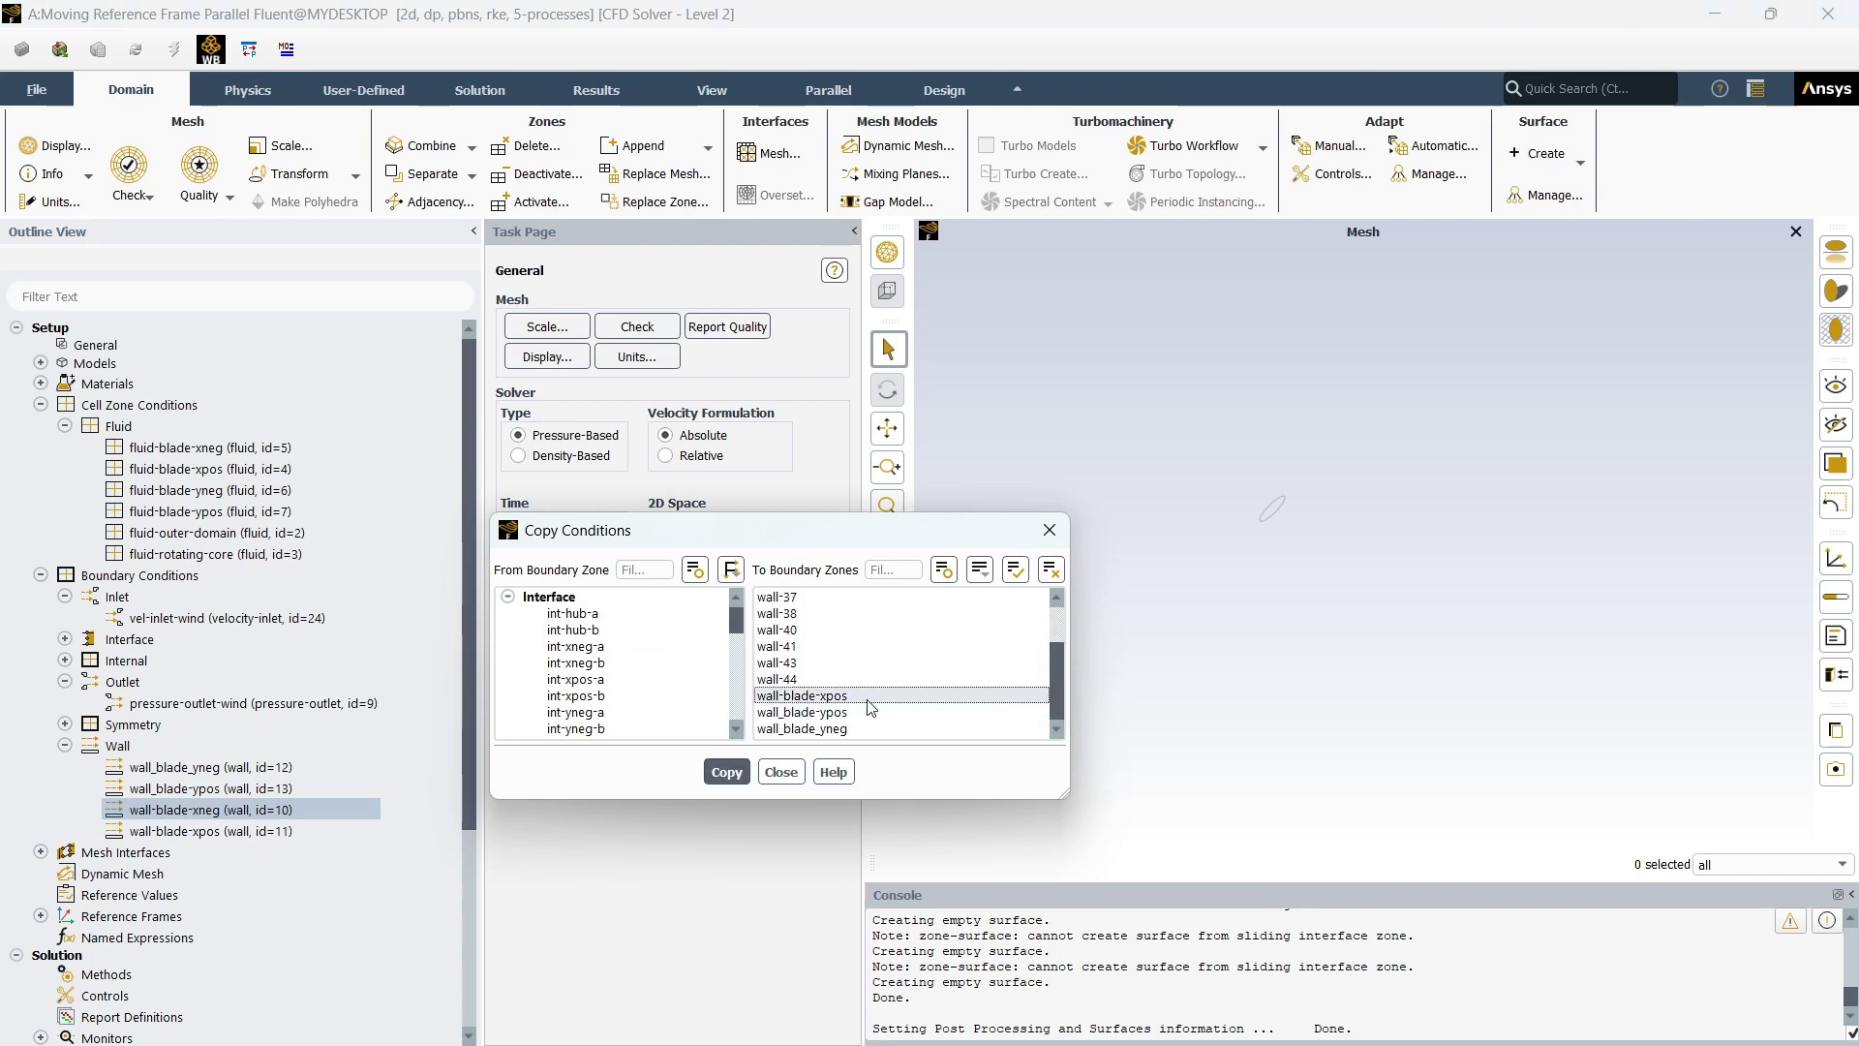
pyautogui.click(870, 713)
pyautogui.click(870, 732)
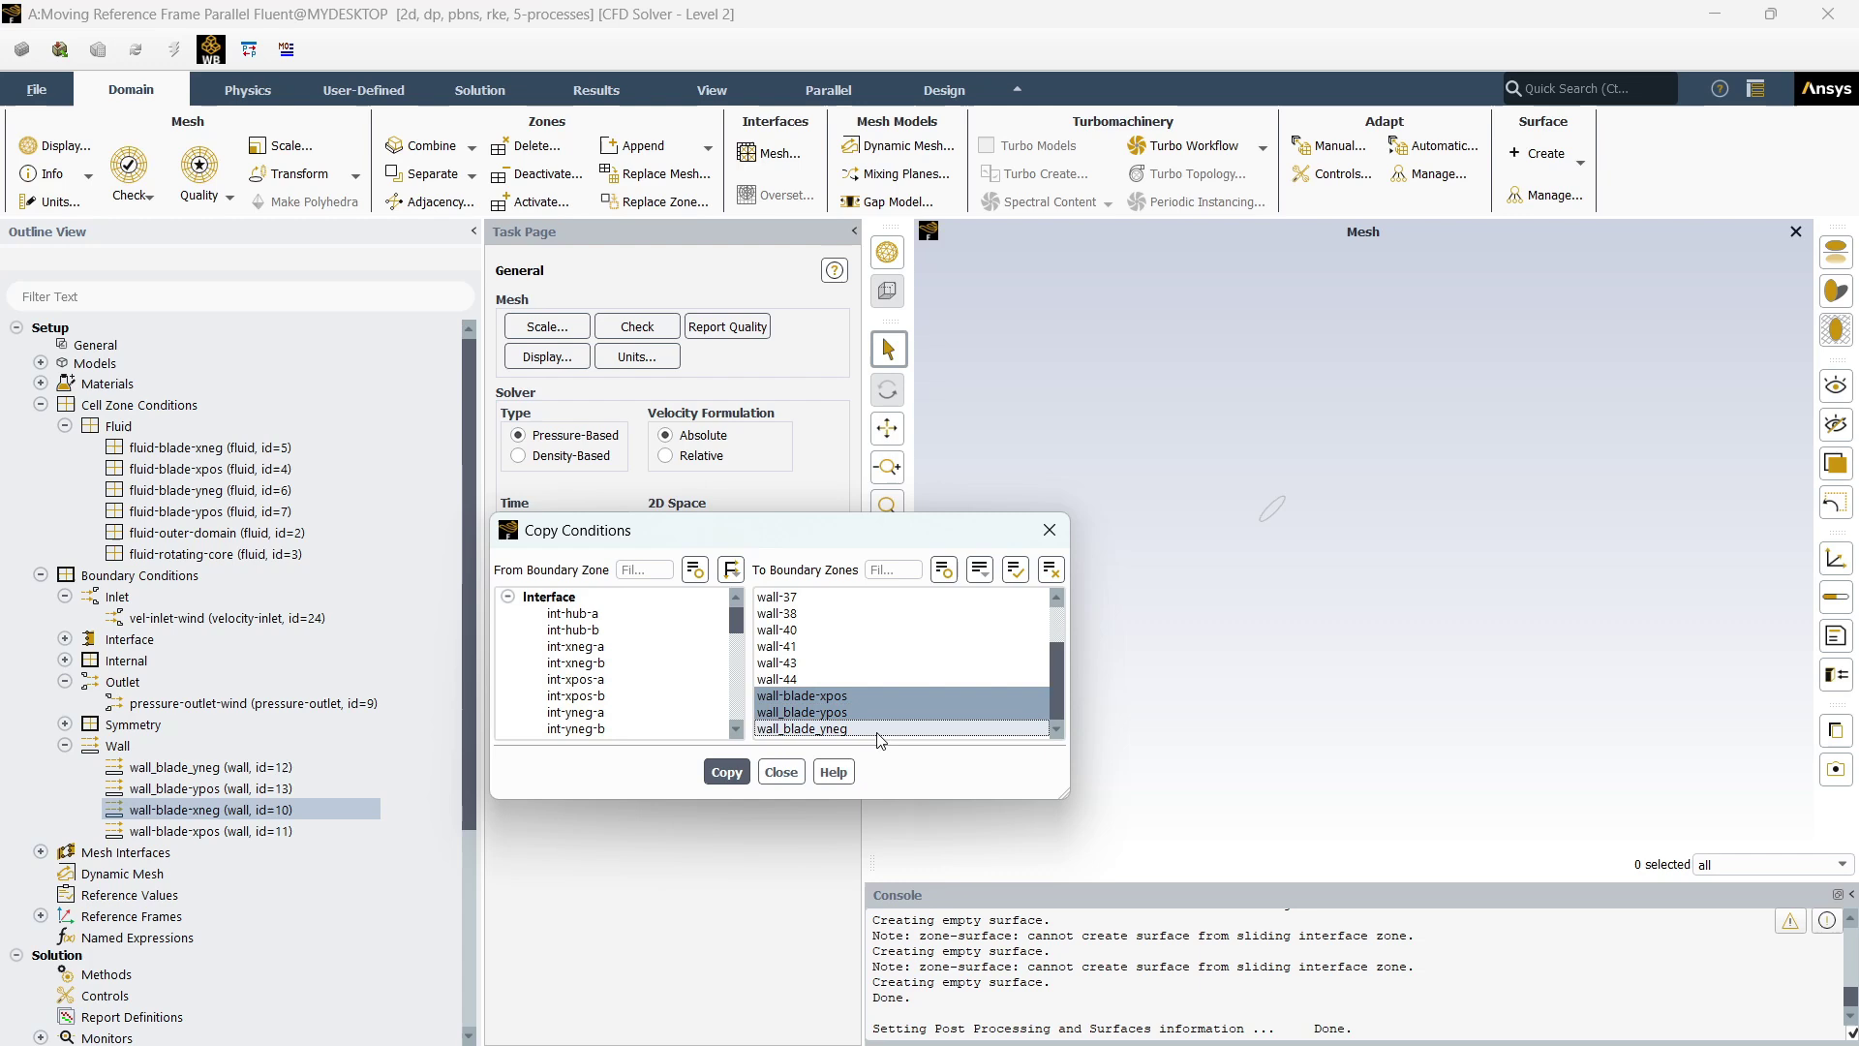
pyautogui.click(973, 696)
pyautogui.click(930, 696)
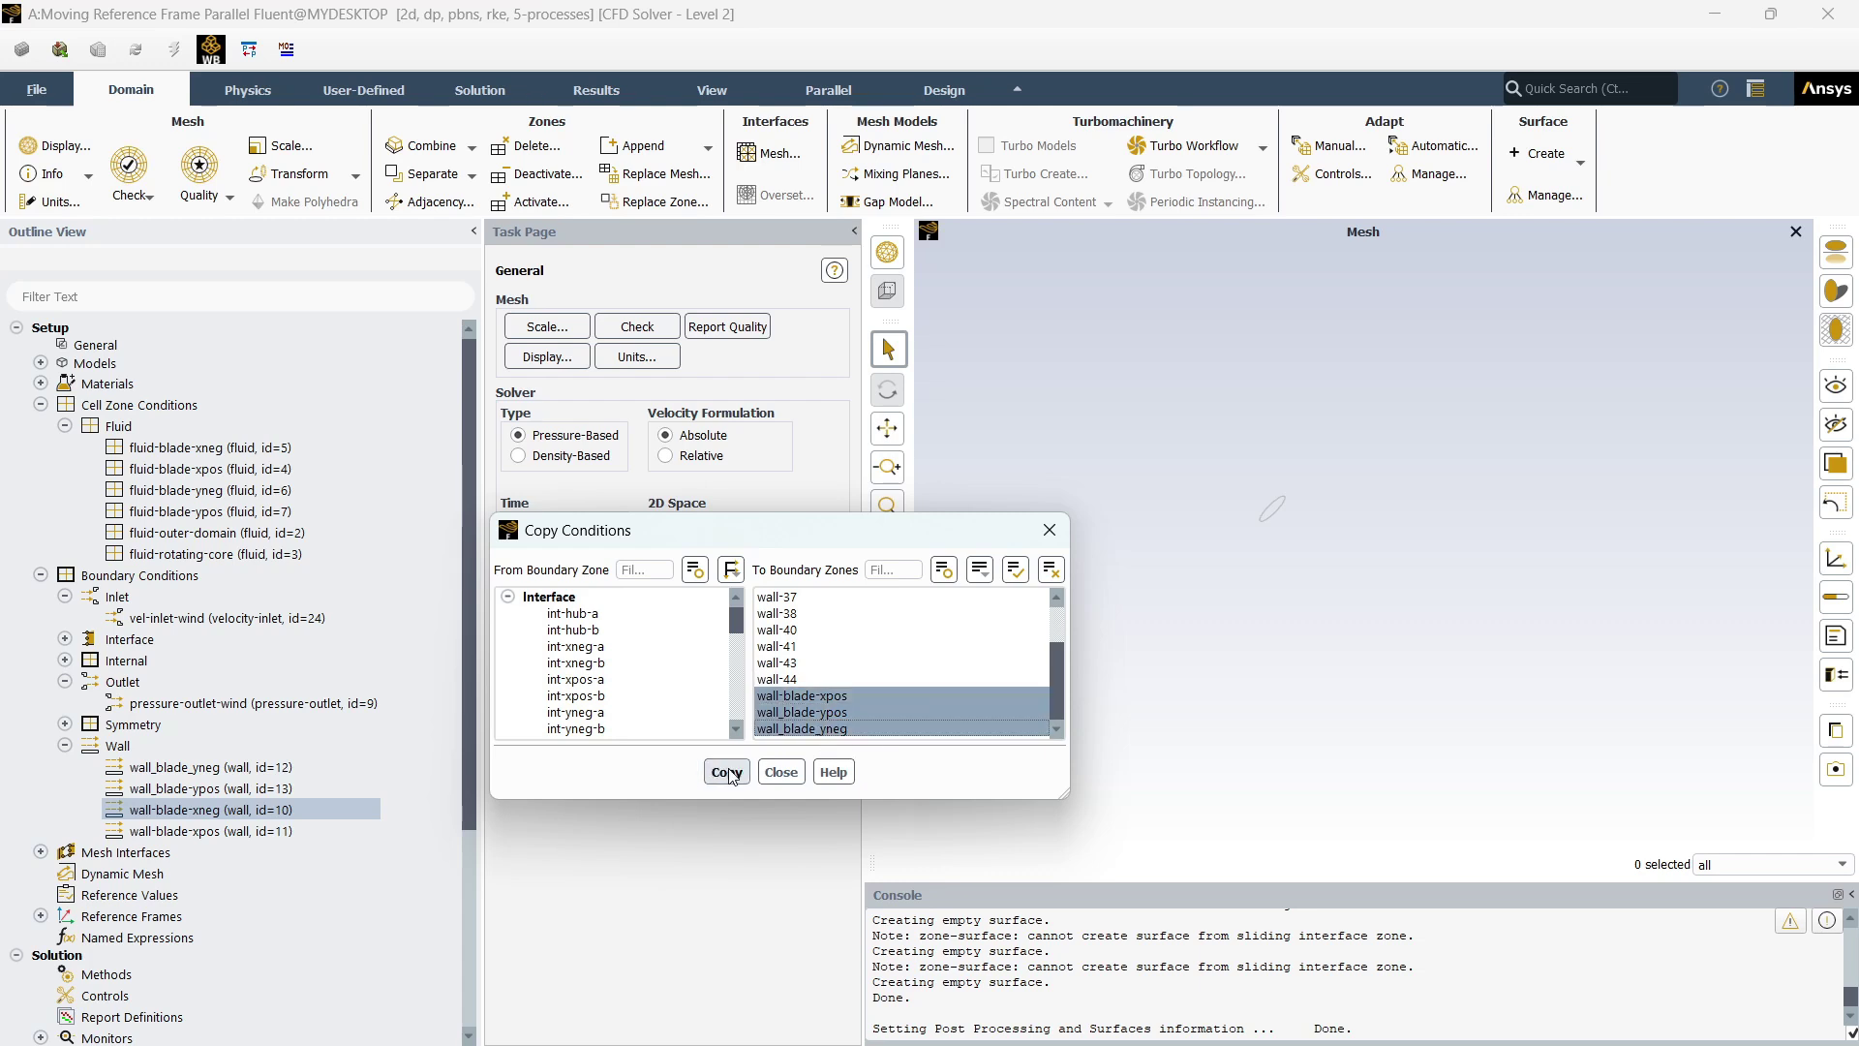
pyautogui.click(726, 772)
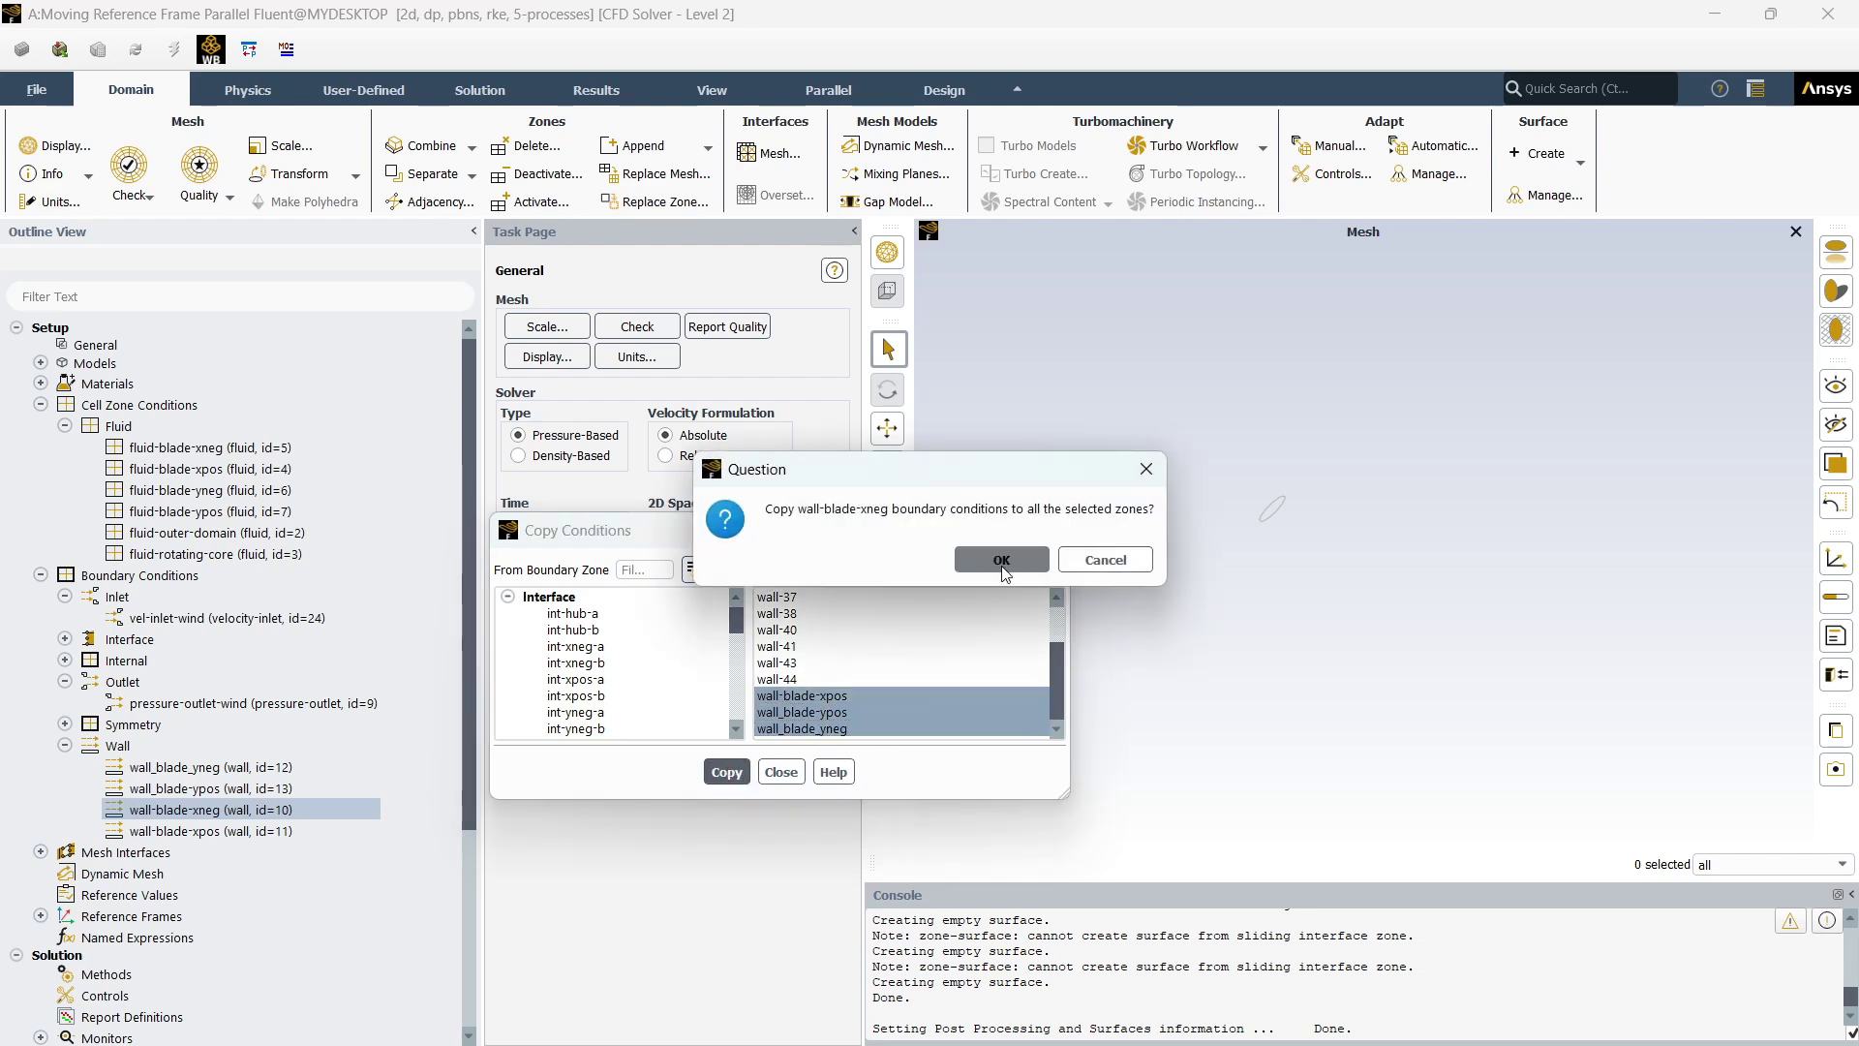
pyautogui.click(1002, 561)
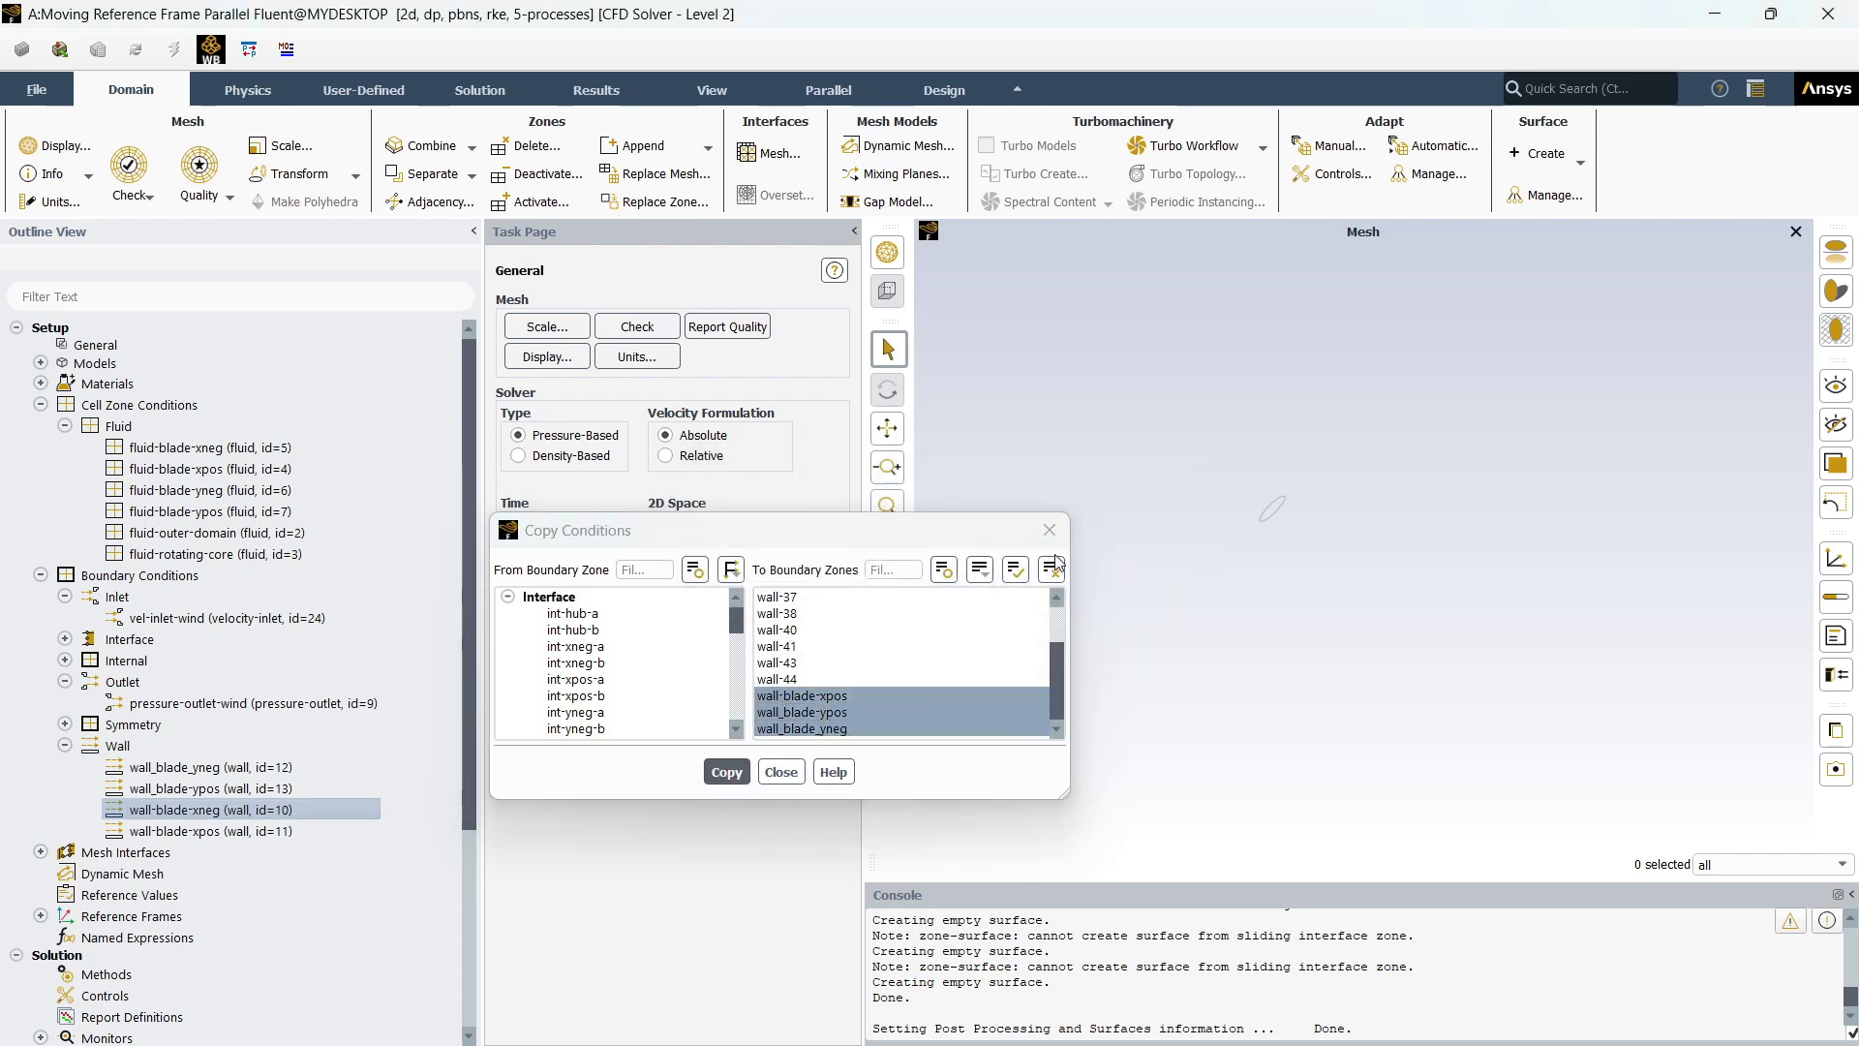
pyautogui.click(780, 772)
# Check the motion settings copied to wall_blade-ypos and display all wall zones in the mesh view
pyautogui.click(276, 788)
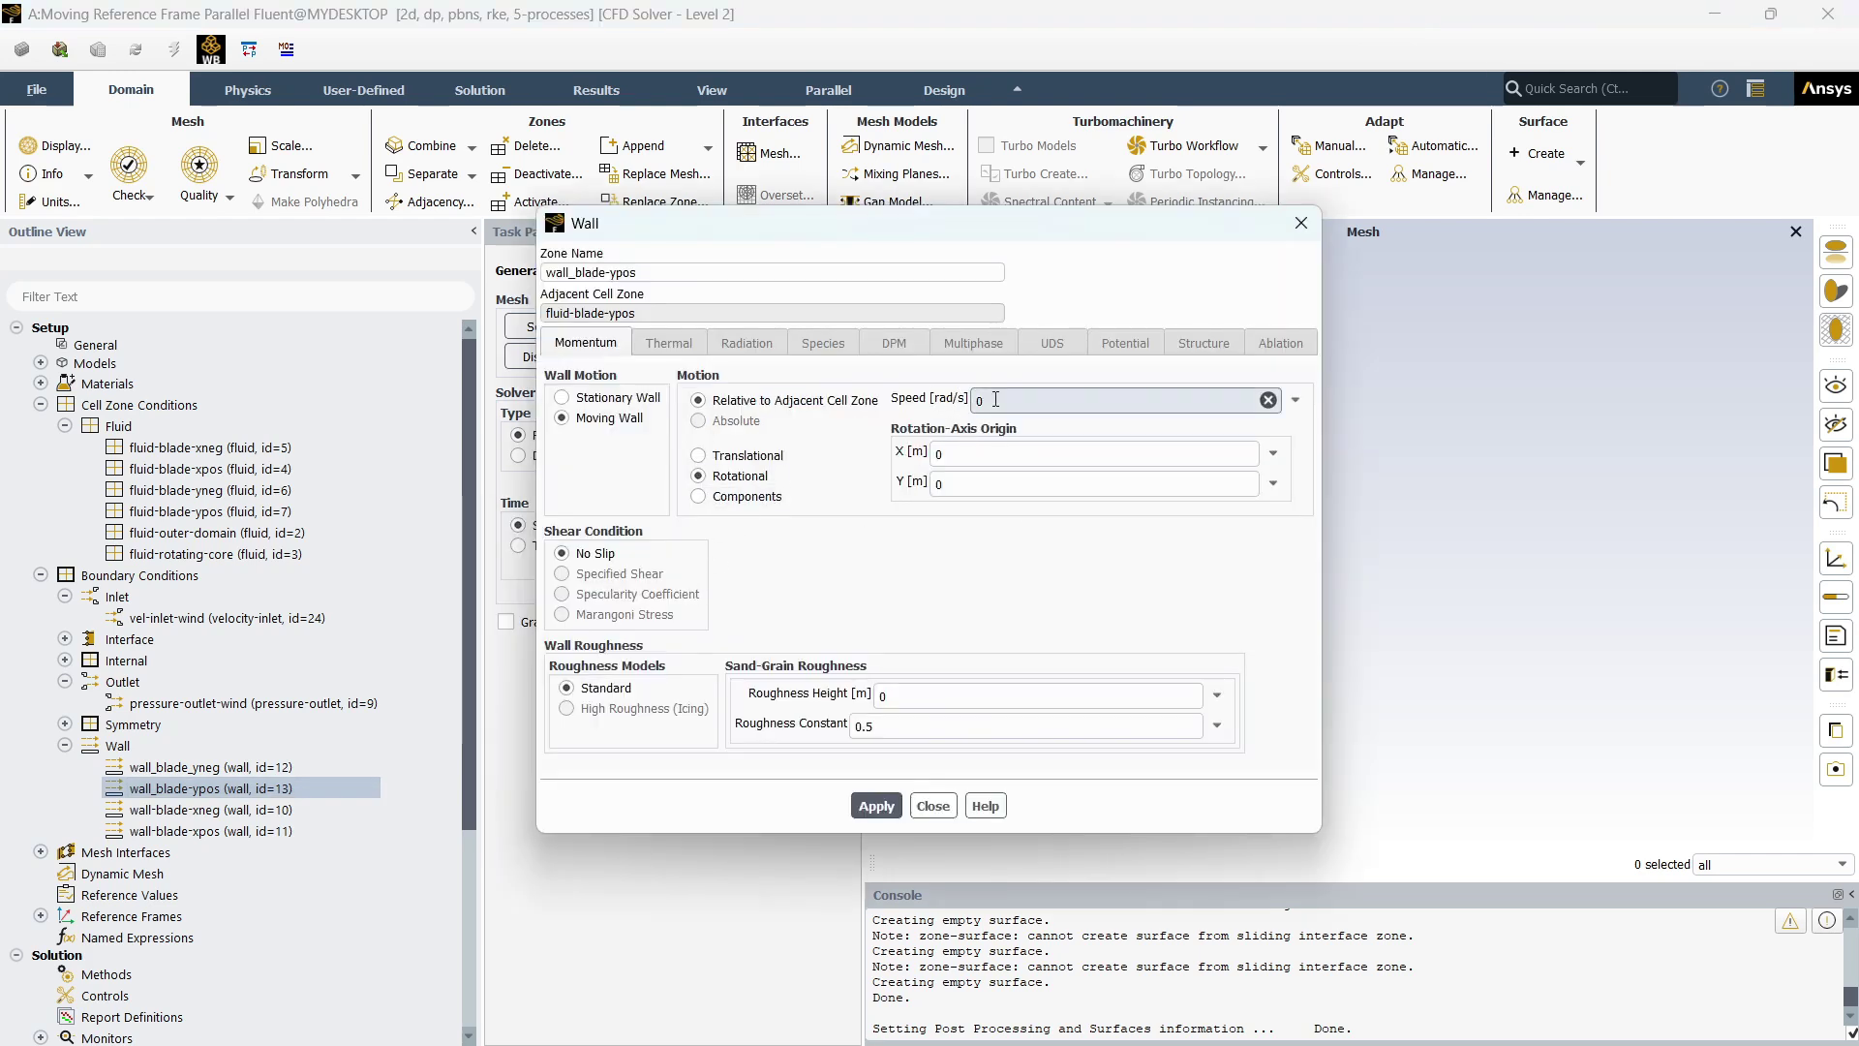
pyautogui.click(930, 805)
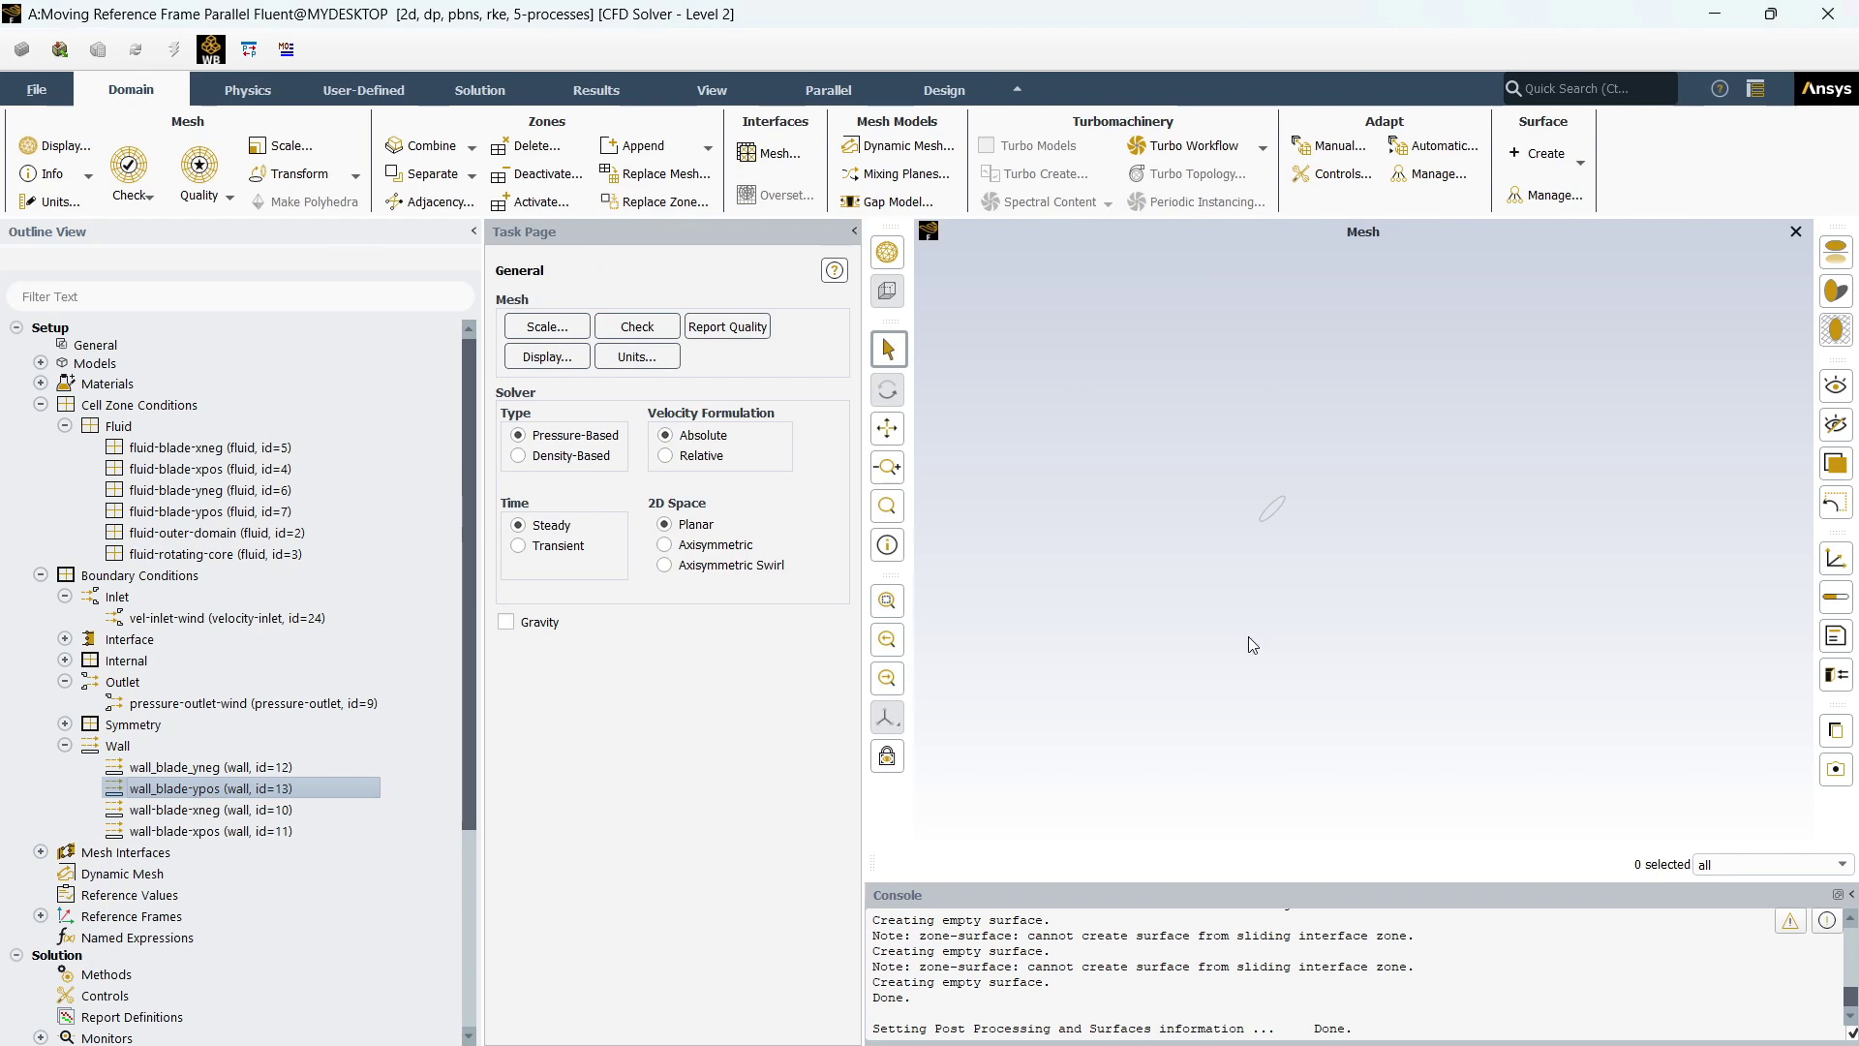
pyautogui.rightClick(137, 752)
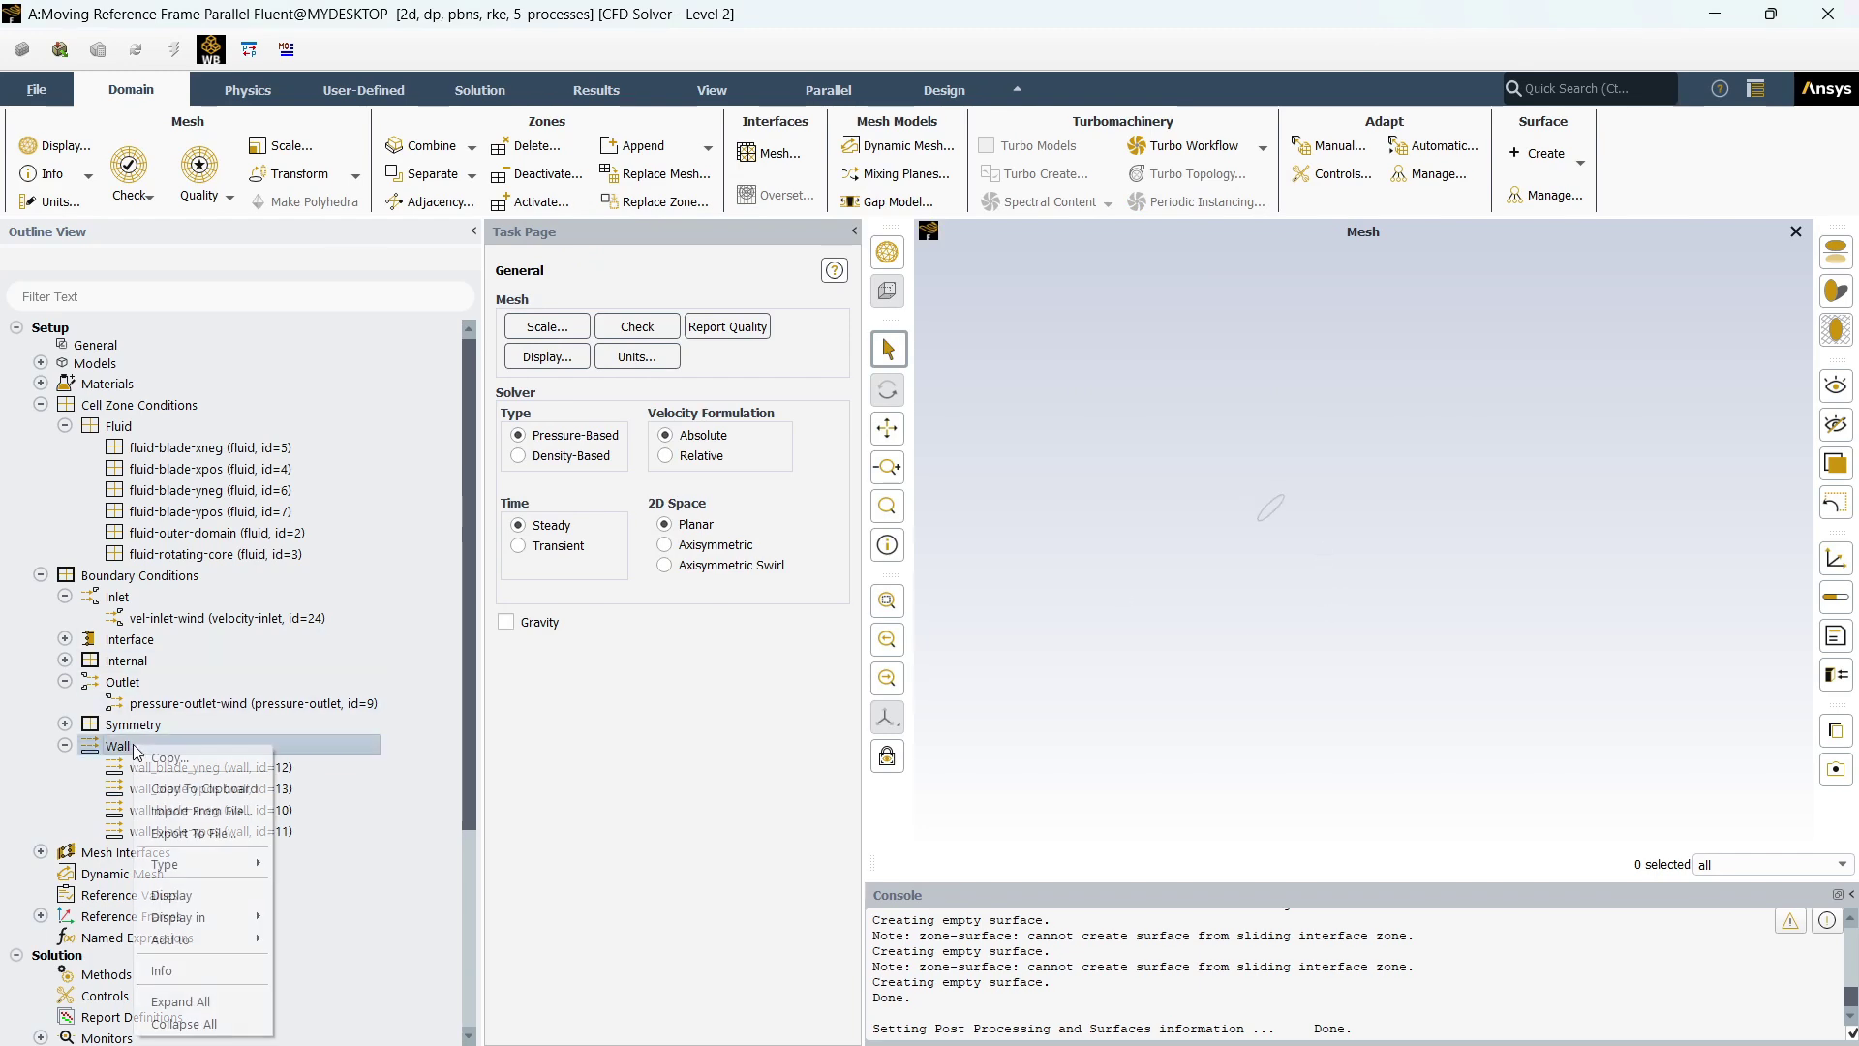
pyautogui.click(174, 893)
pyautogui.scroll(3, 1243, 514)
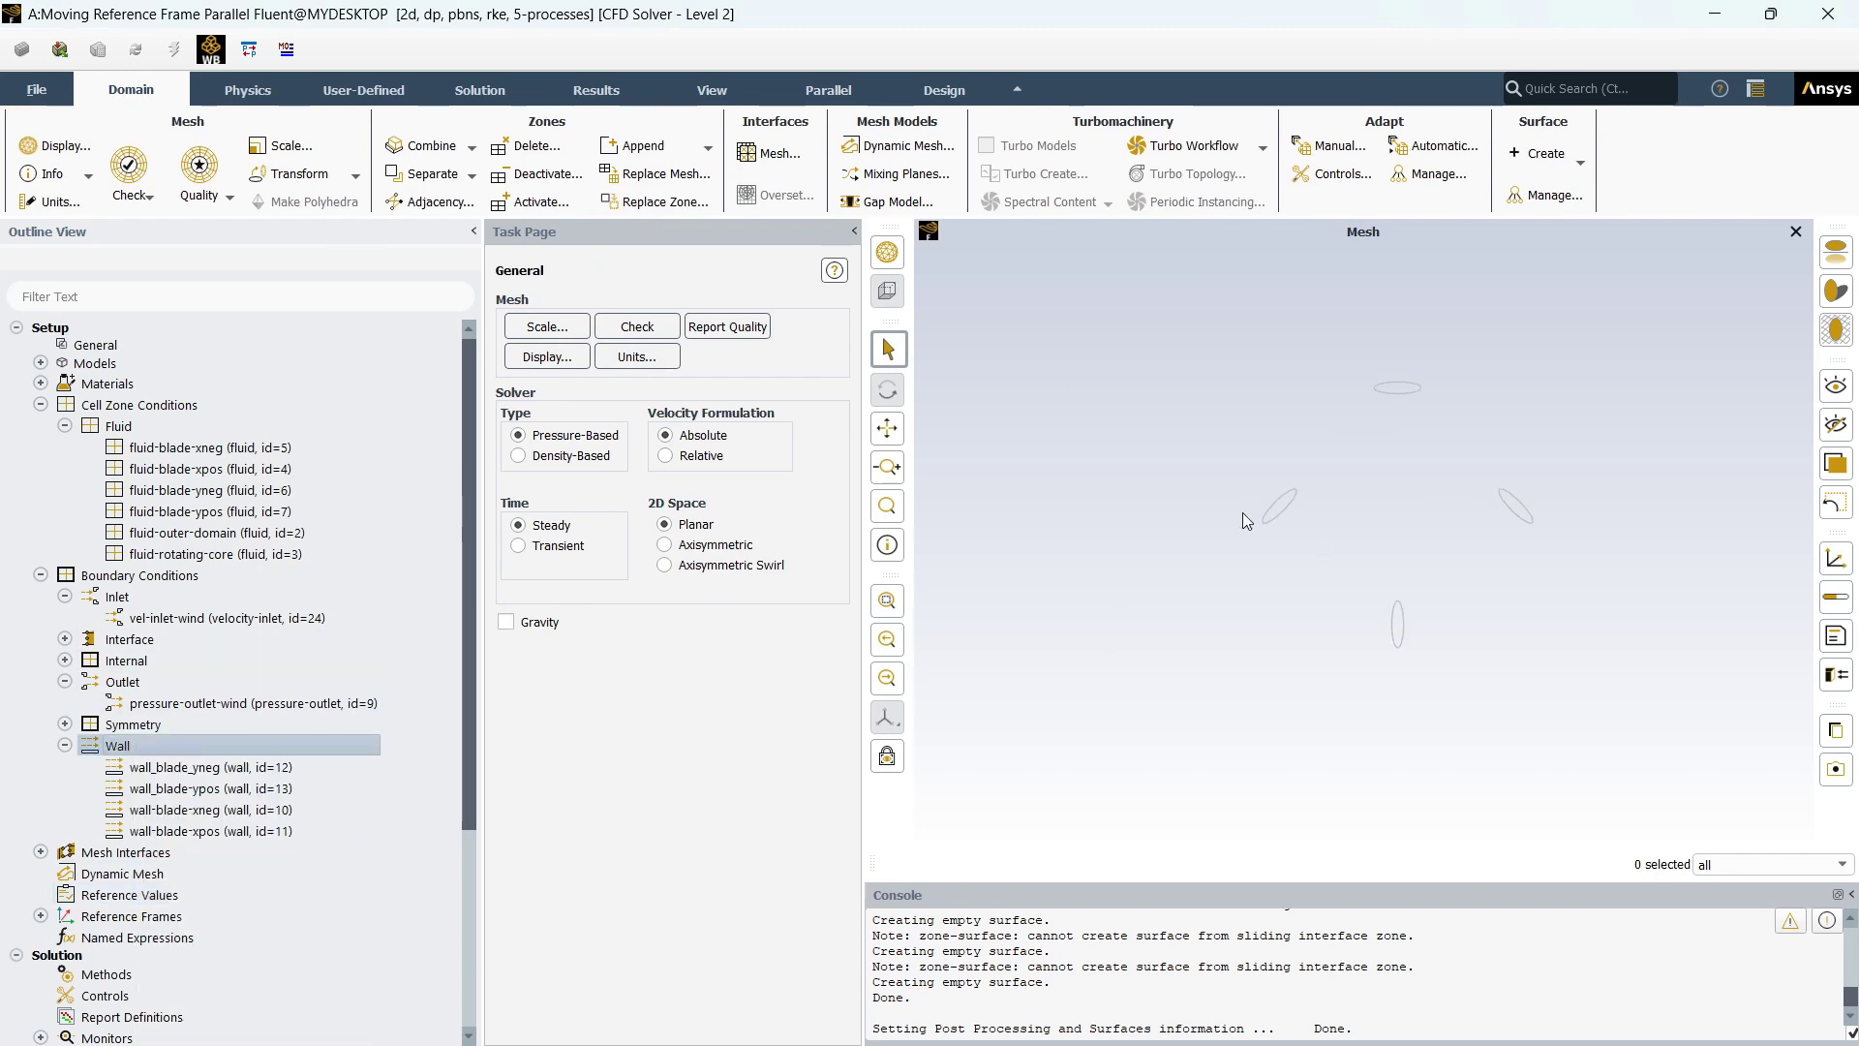
pyautogui.scroll(-4, 1258, 515)
pyautogui.moveTo(1310, 562)
pyautogui.mouseDown()
pyautogui.moveTo(1313, 476)
pyautogui.moveTo(1265, 526)
pyautogui.moveTo(1309, 585)
pyautogui.moveTo(1275, 578)
pyautogui.moveTo(1298, 581)
pyautogui.mouseUp()
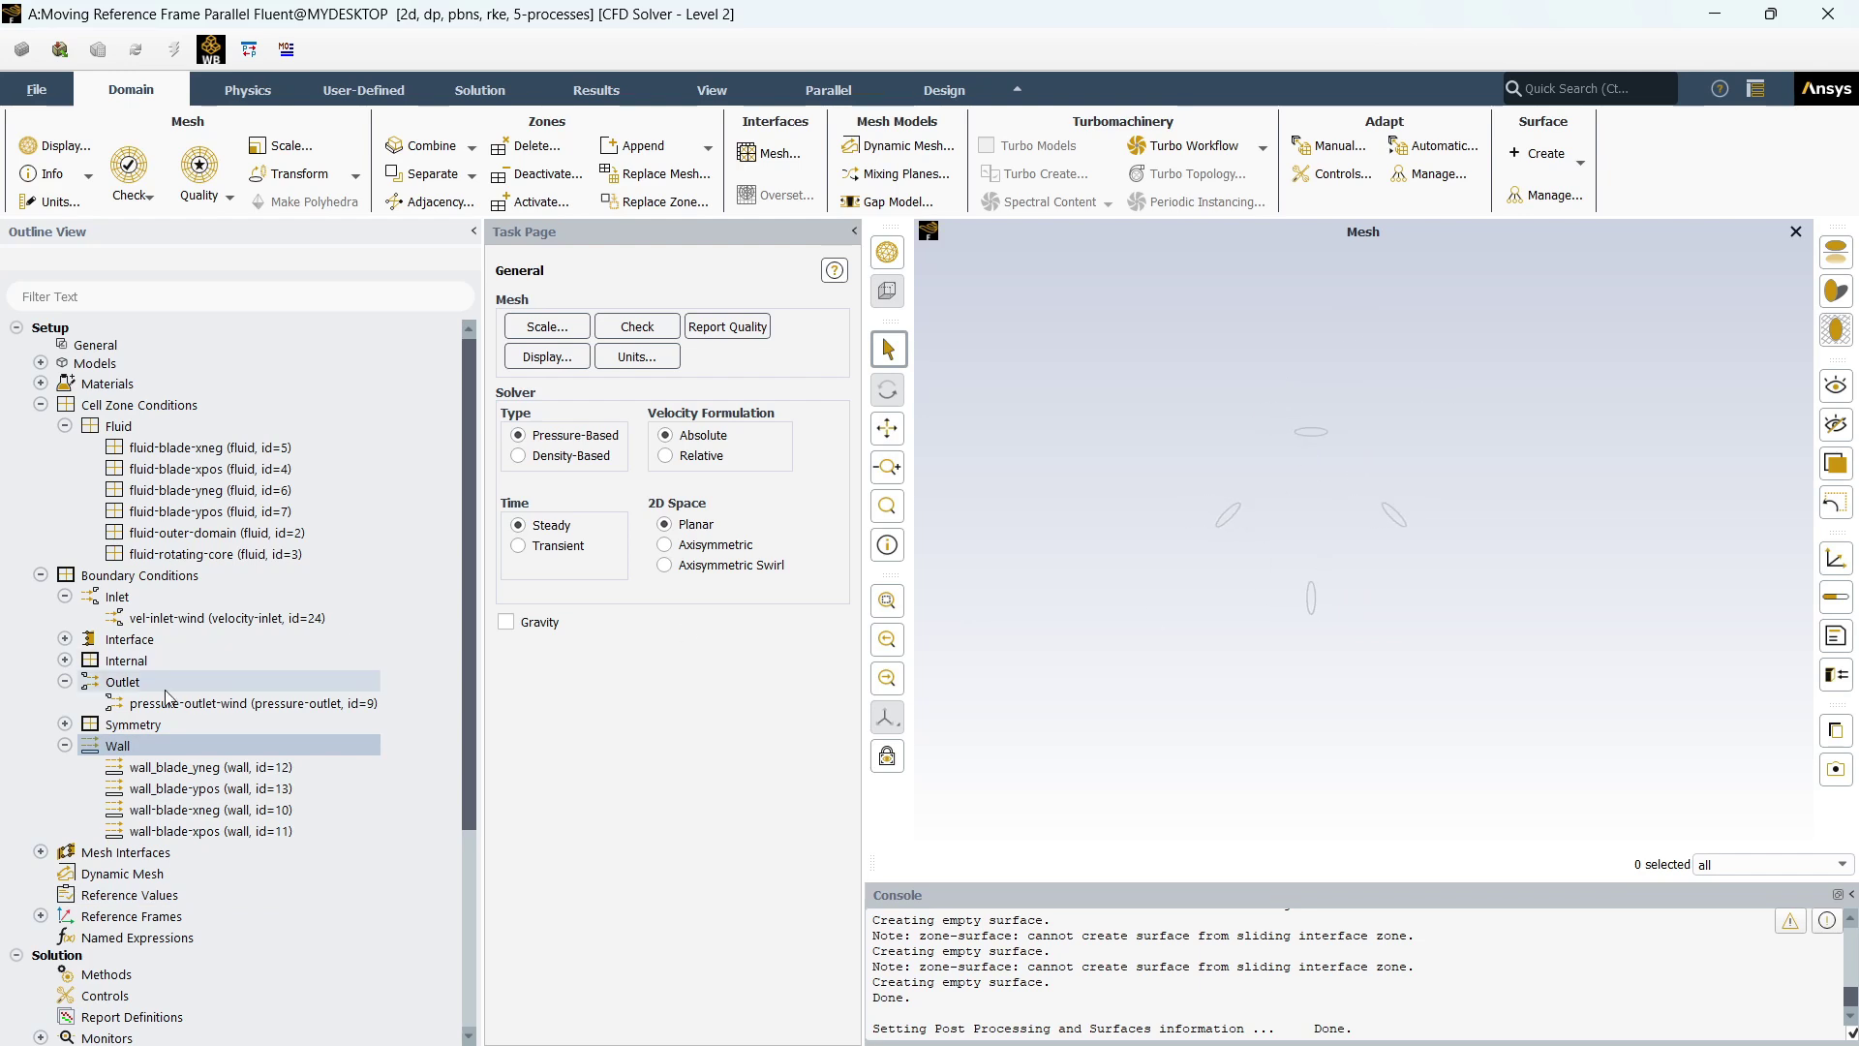
pyautogui.click(65, 746)
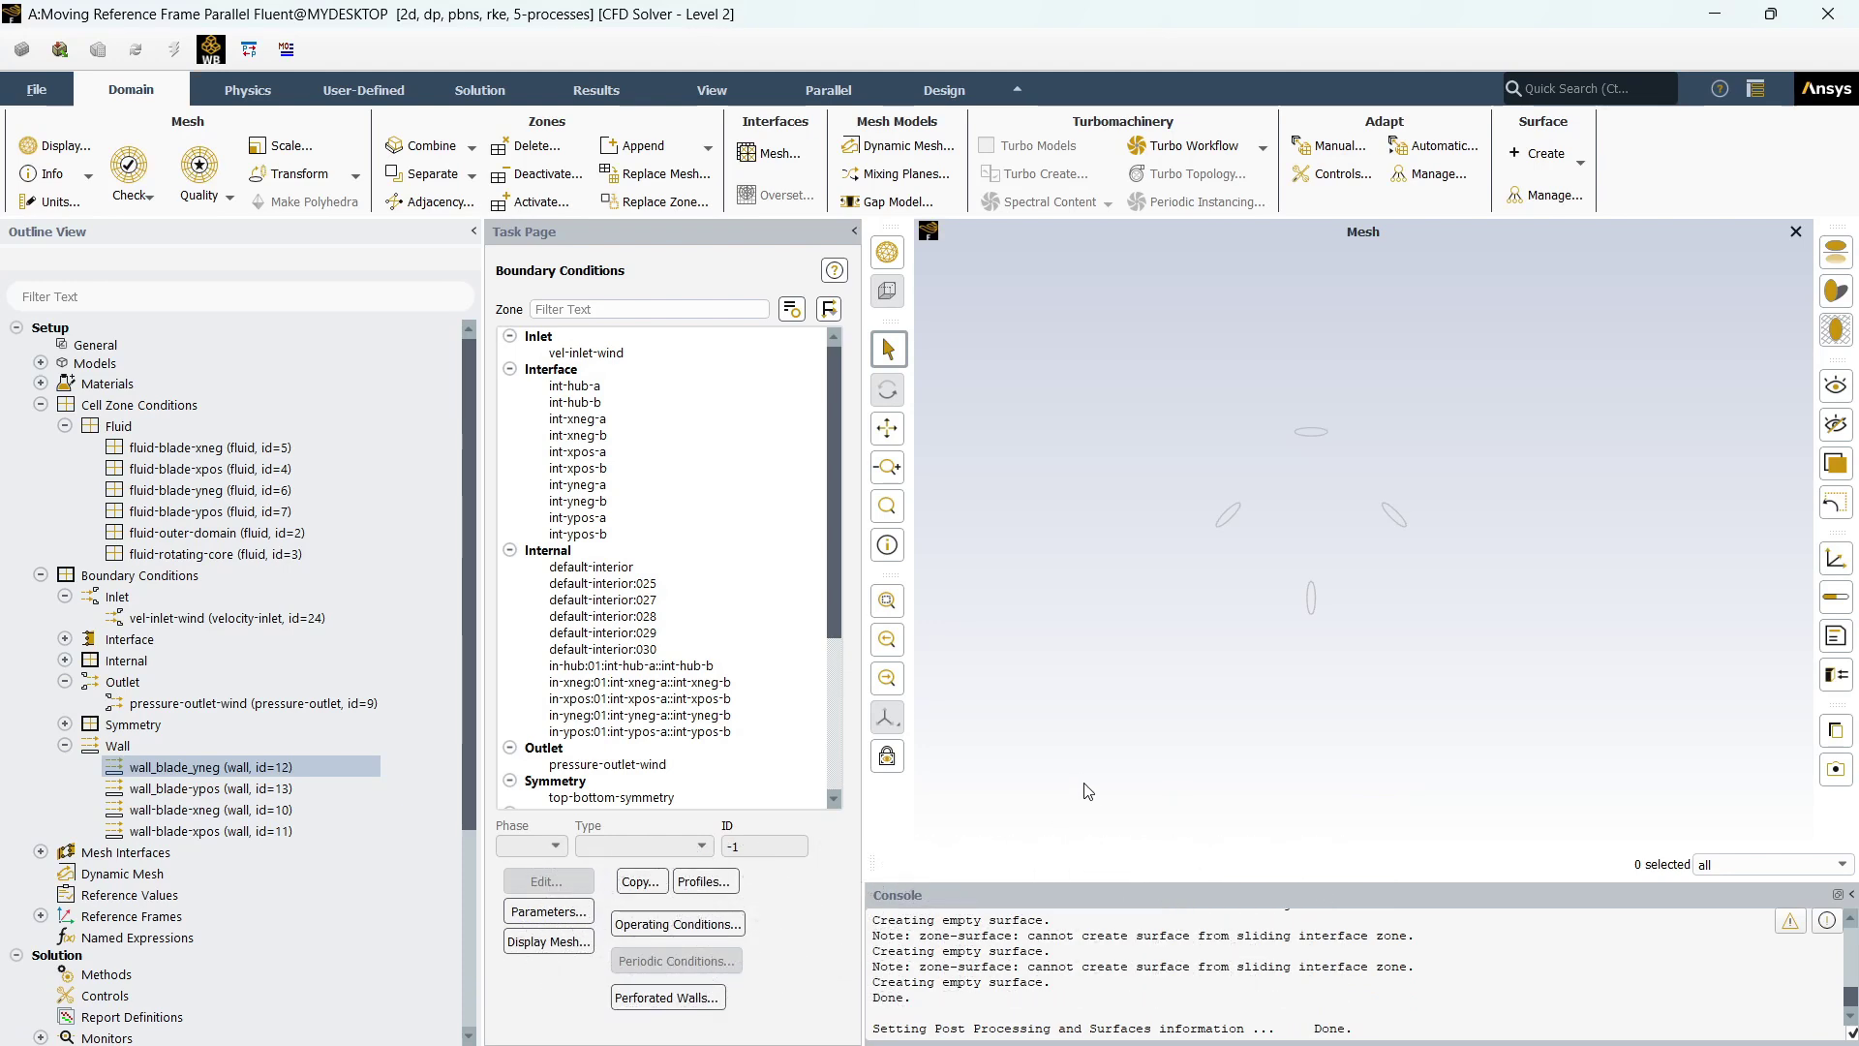
pyautogui.scroll(1, 1084, 741)
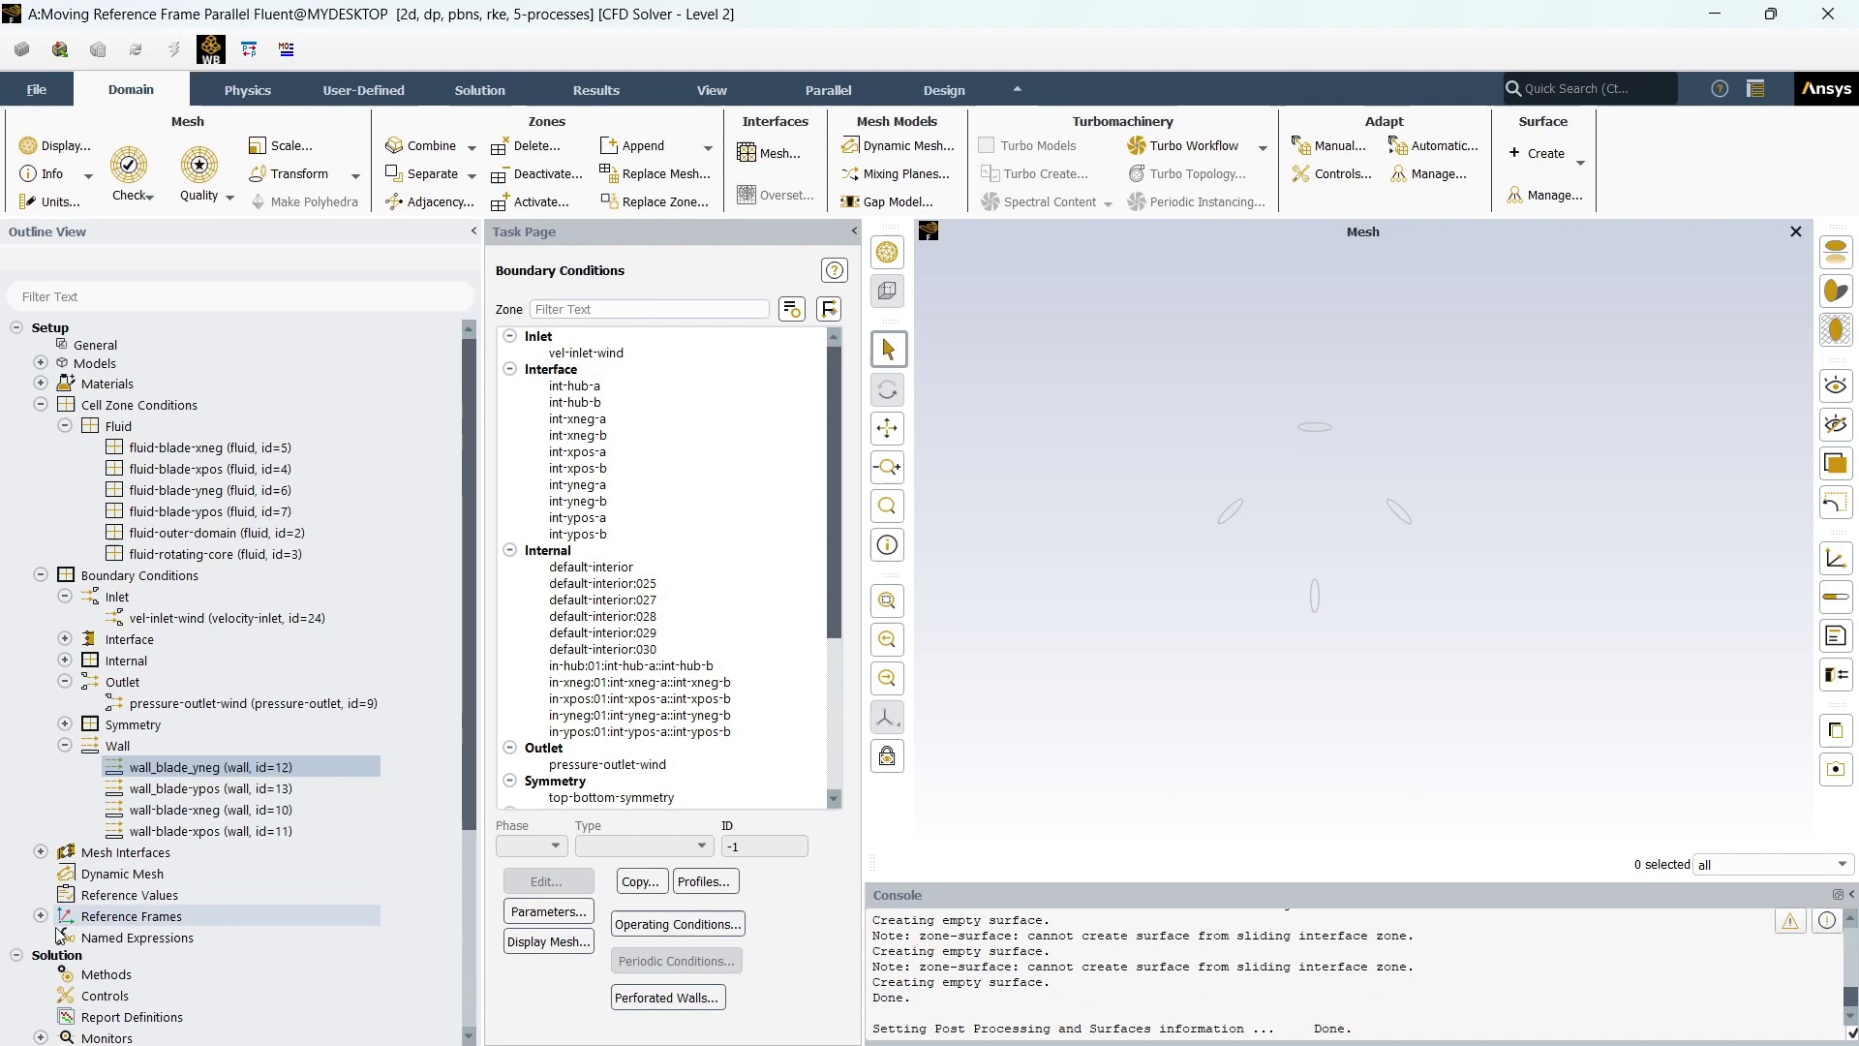
# Set the solution methods to the SIMPLE pressure-velocity coupling scheme with Second Order Upwind momentum discretization
pyautogui.click(18, 956)
pyautogui.click(17, 956)
pyautogui.click(62, 974)
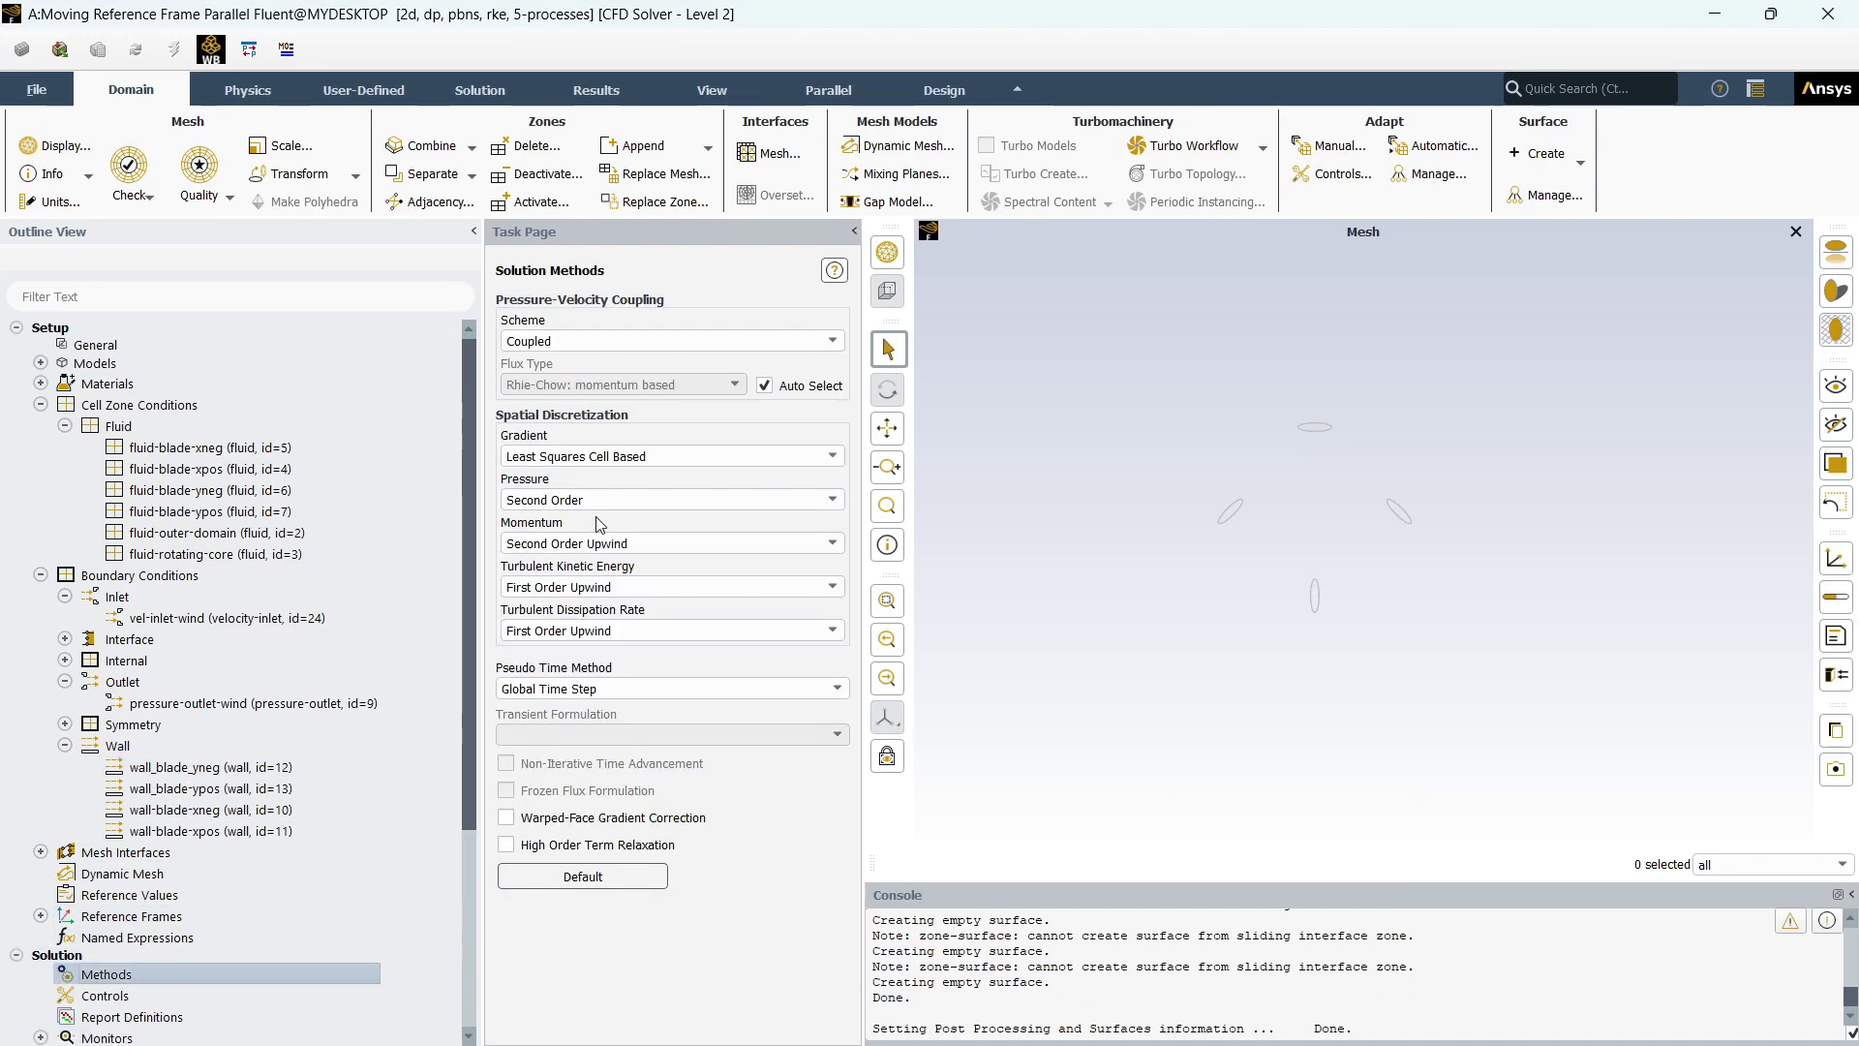
pyautogui.click(618, 553)
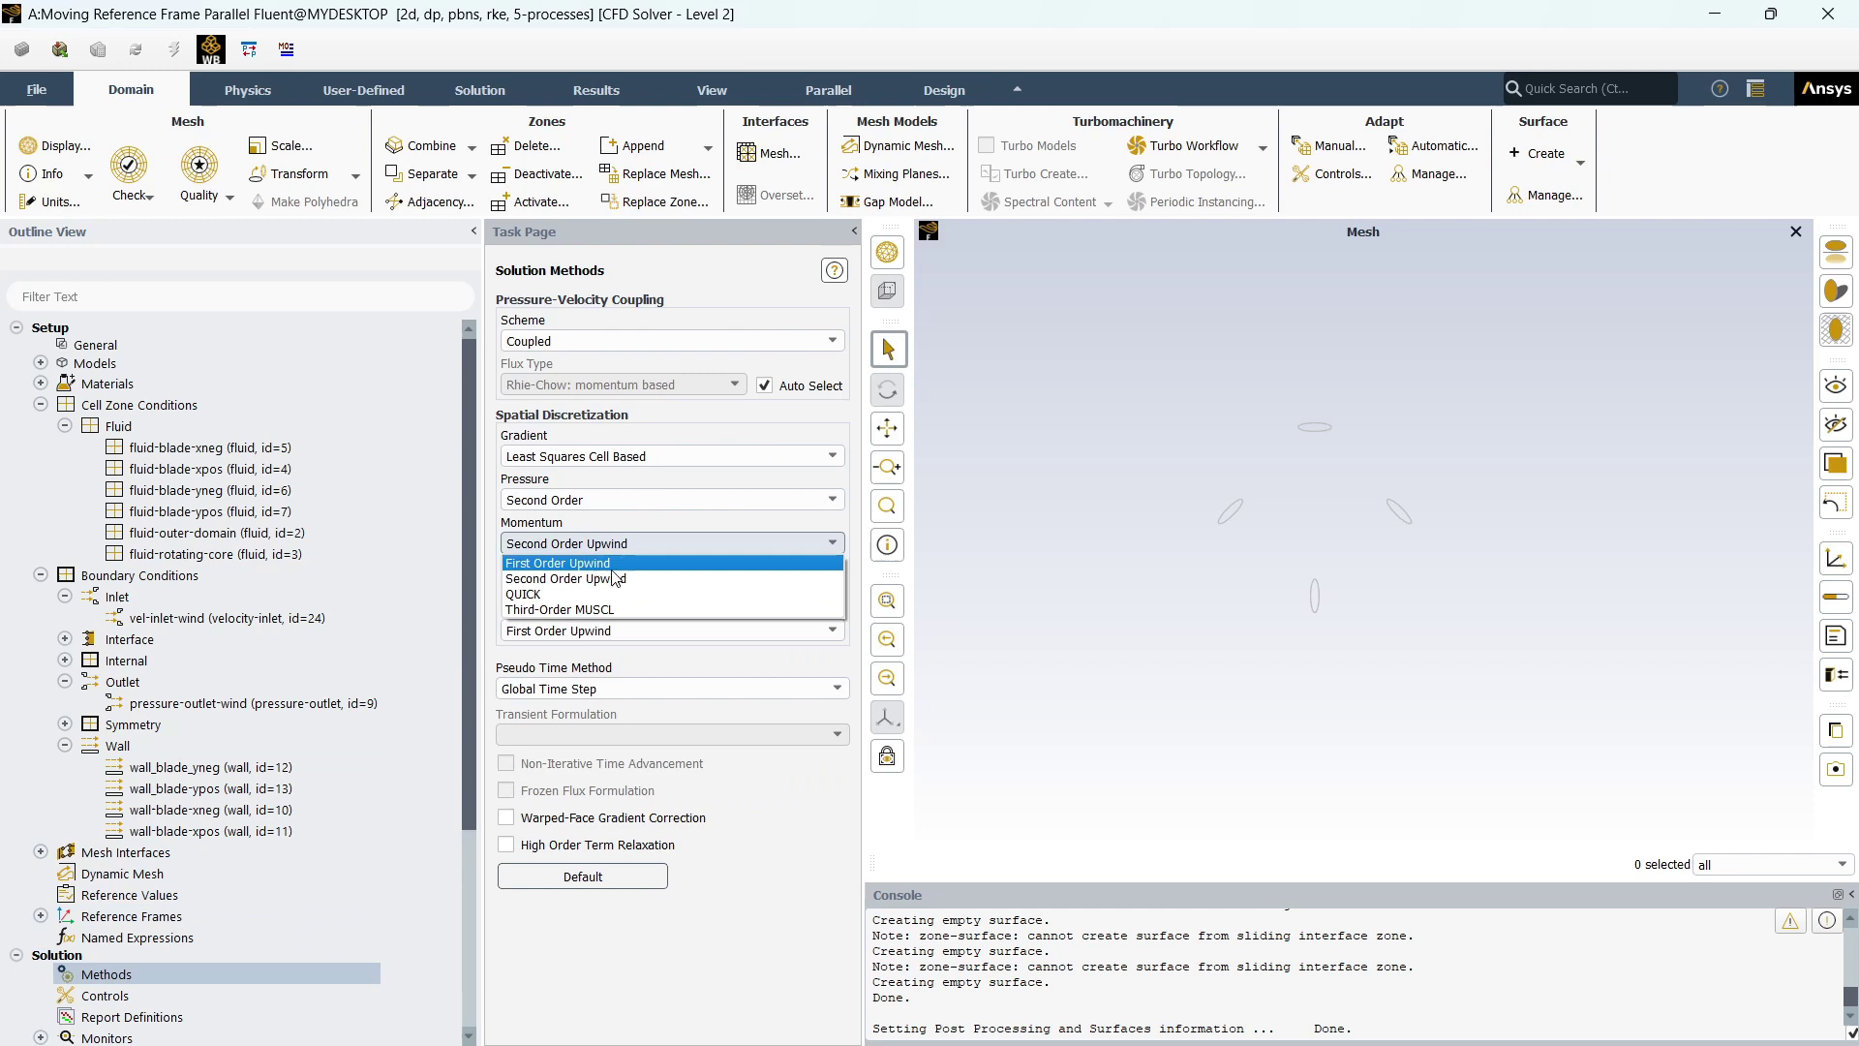
pyautogui.click(607, 575)
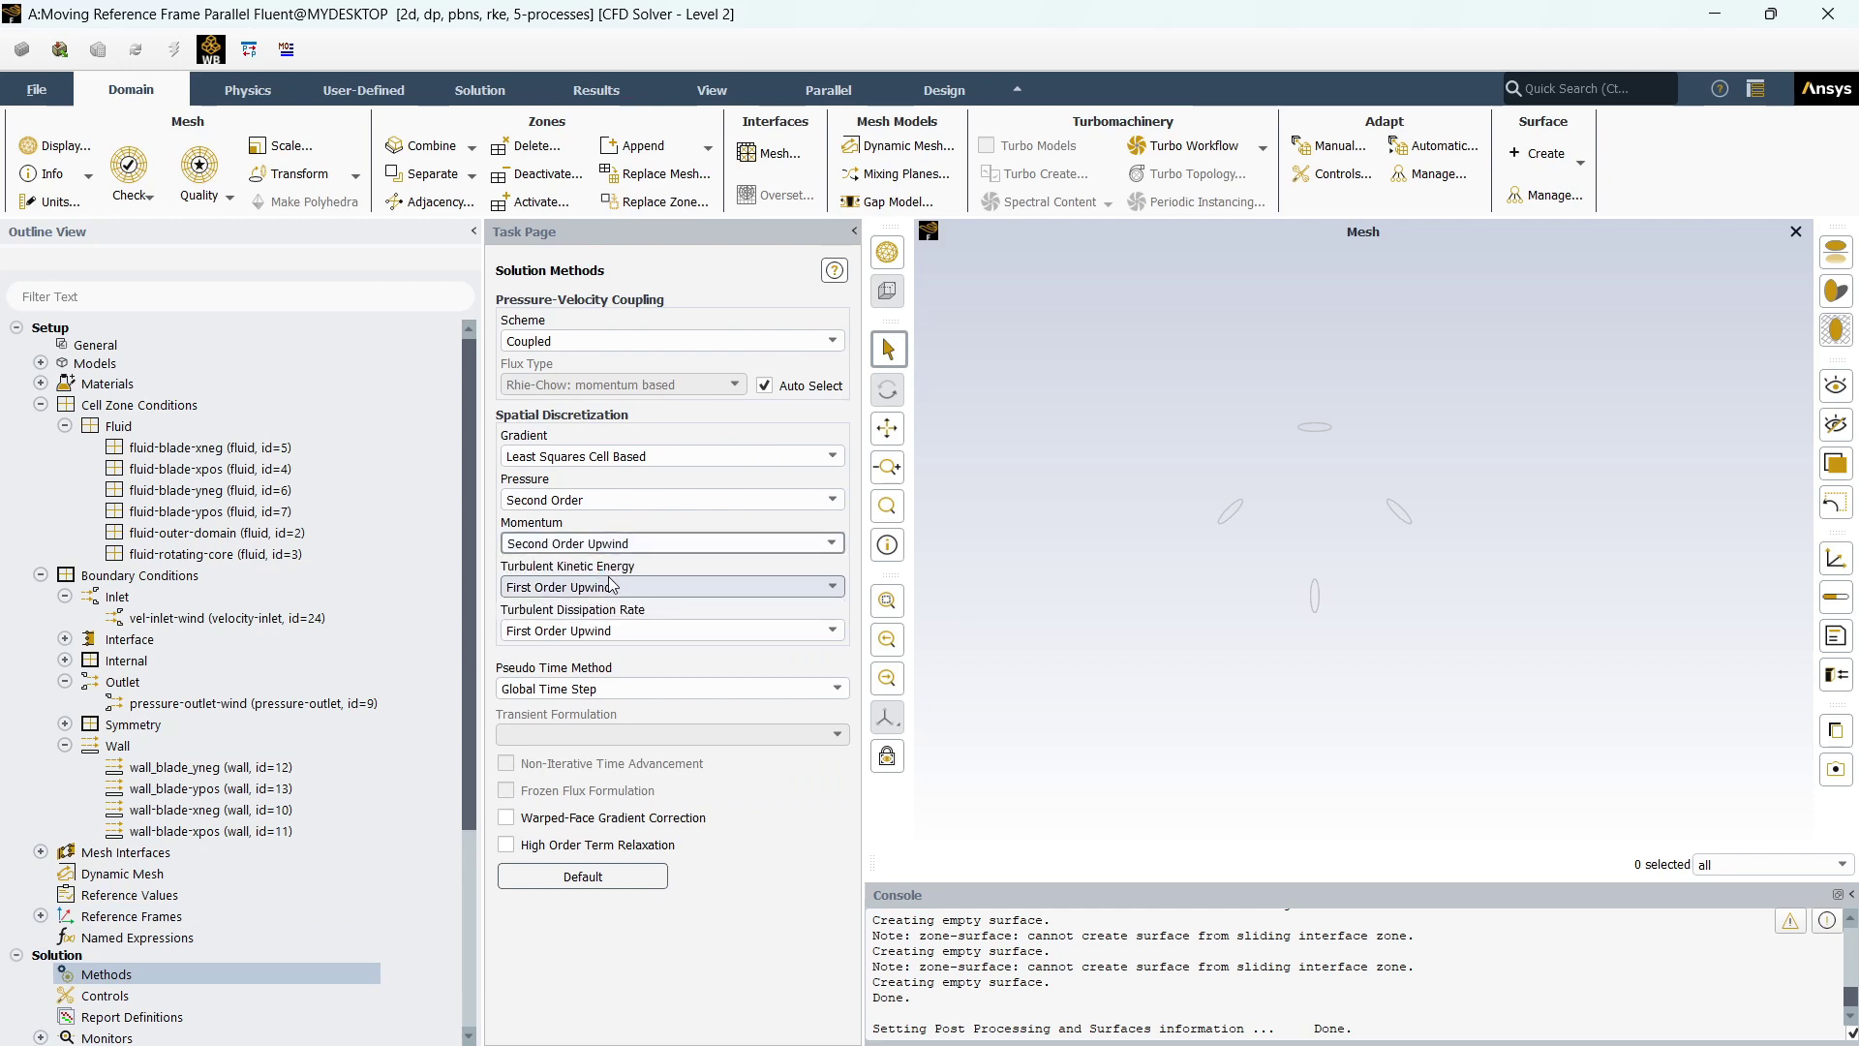
pyautogui.click(672, 344)
pyautogui.click(665, 356)
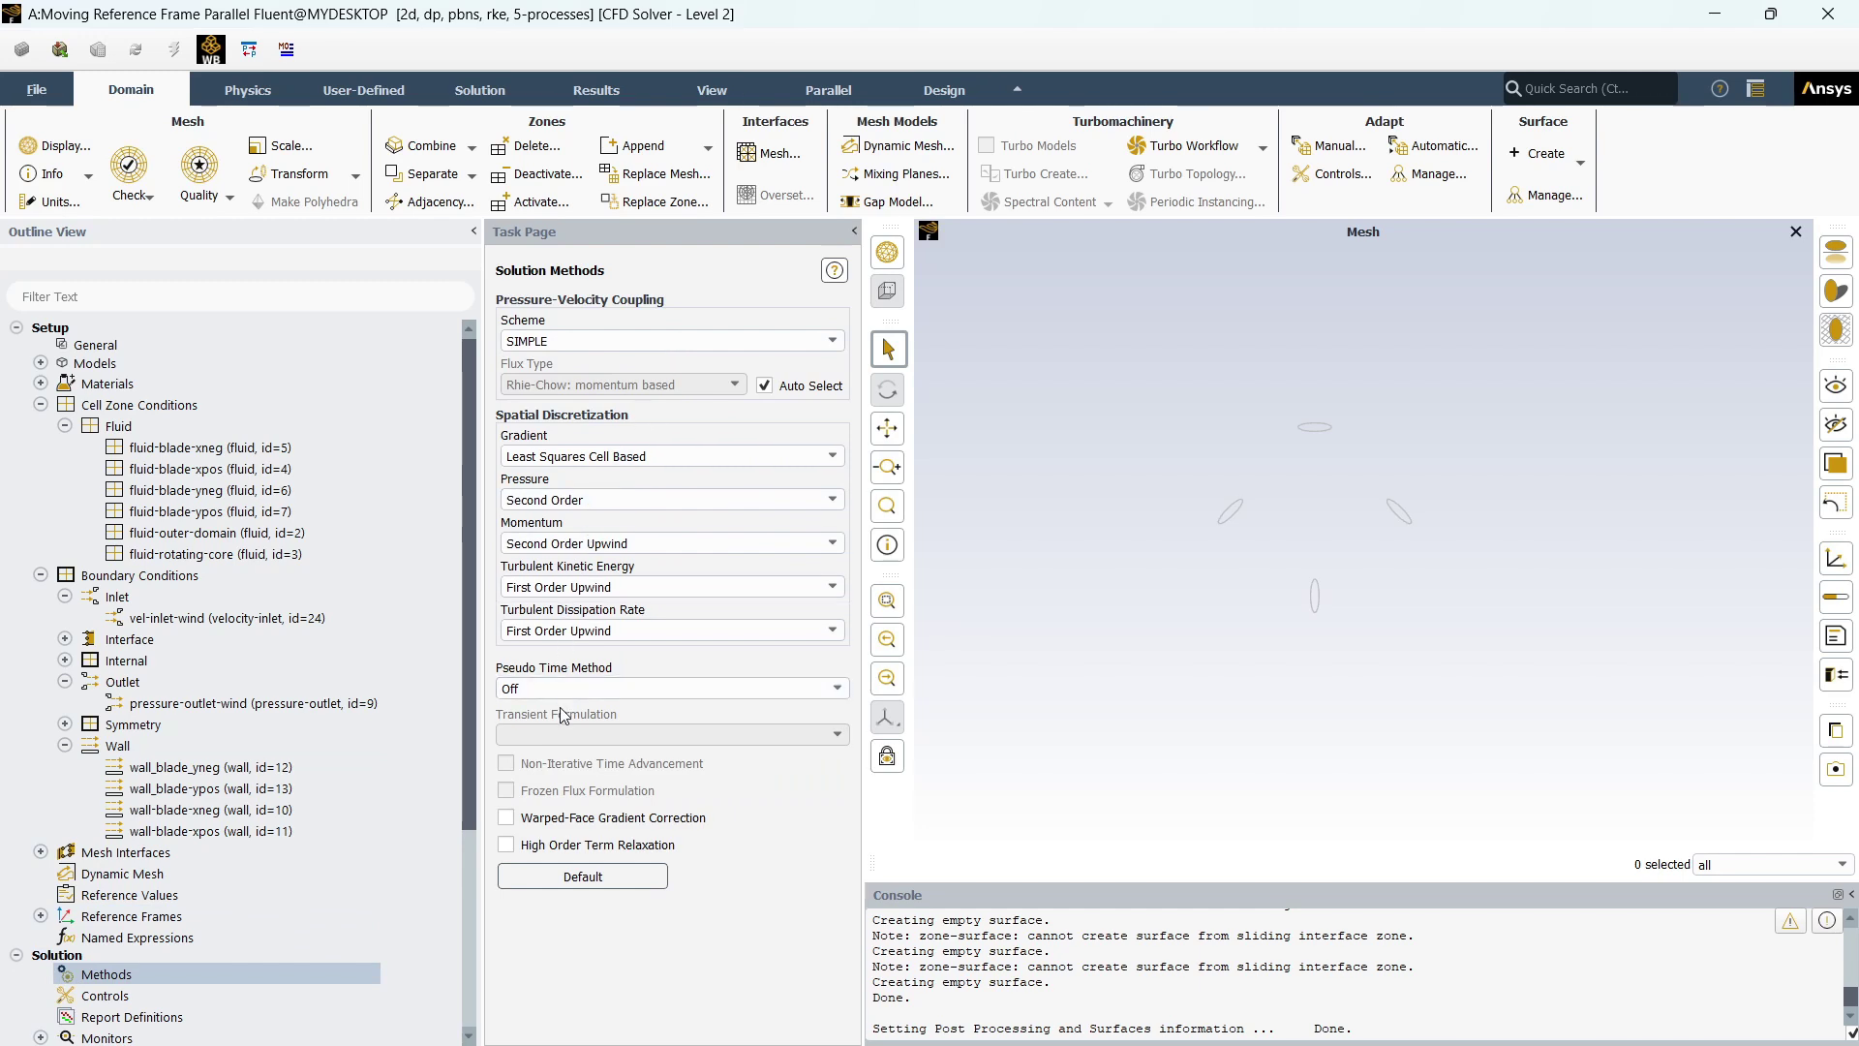
pyautogui.click(587, 552)
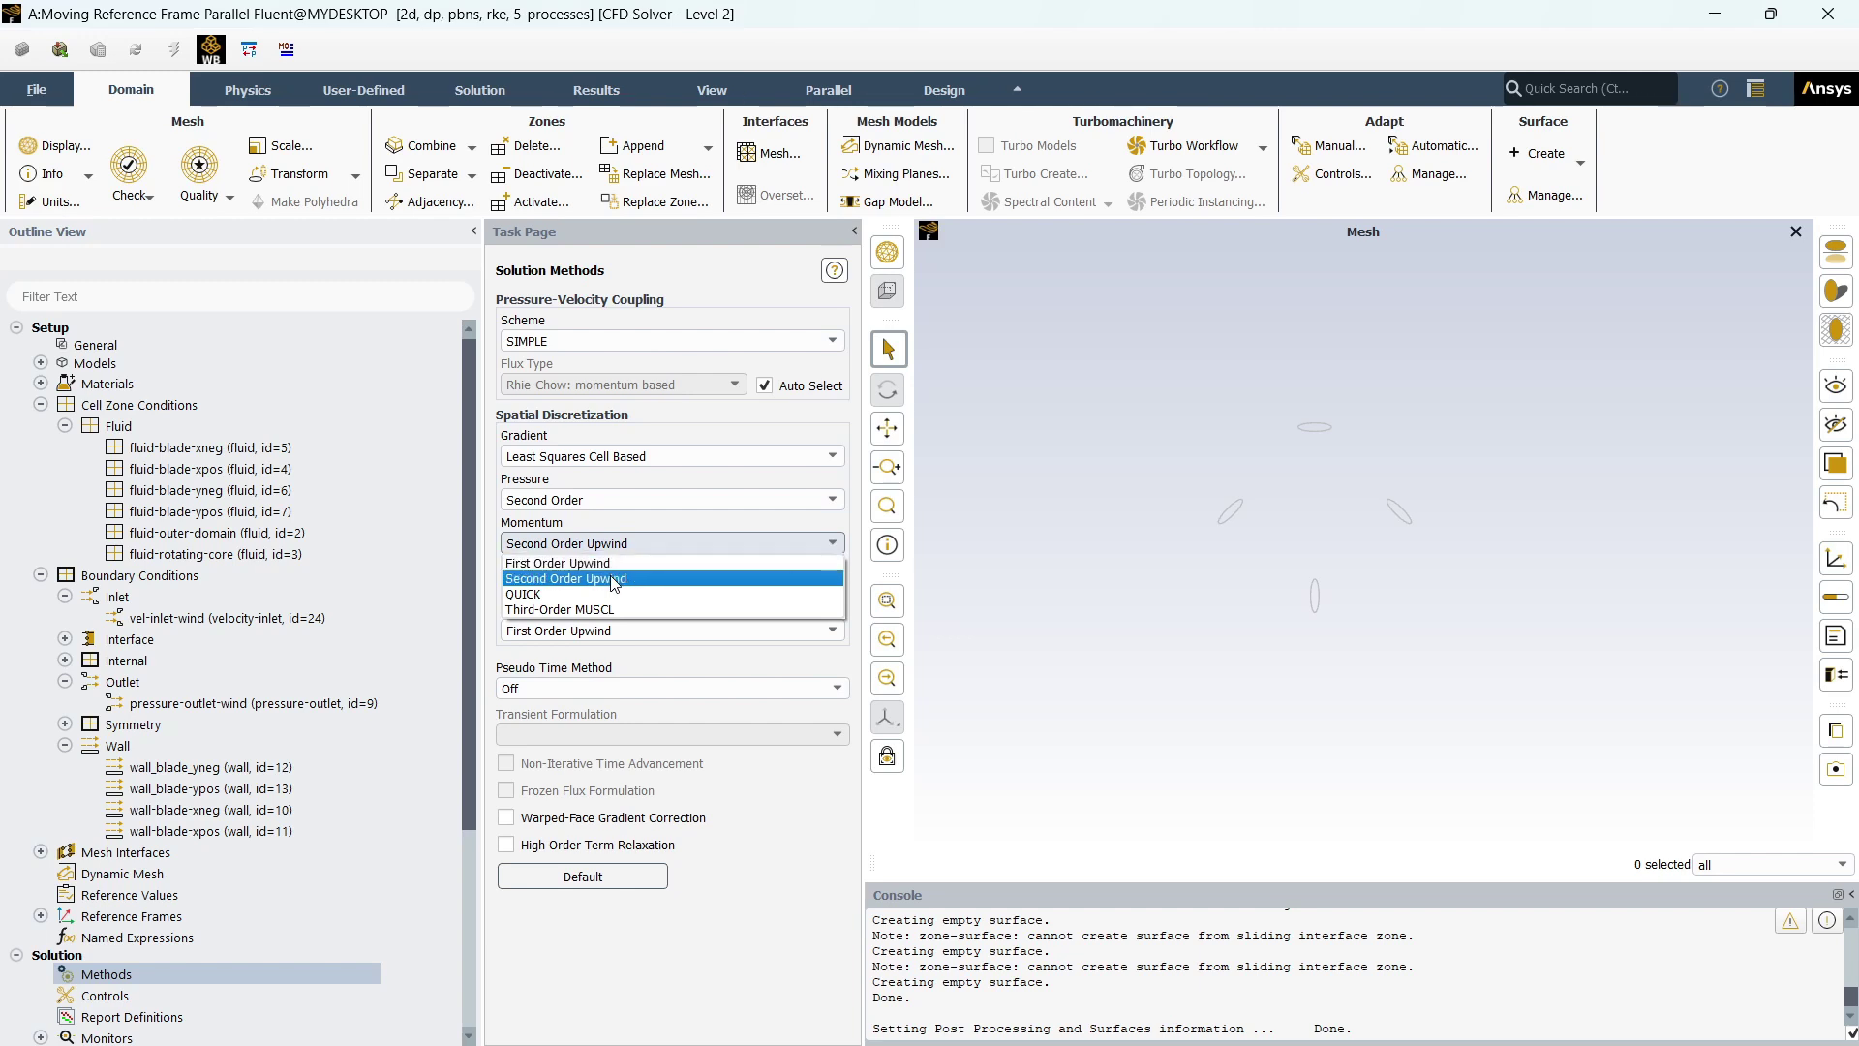
pyautogui.click(611, 578)
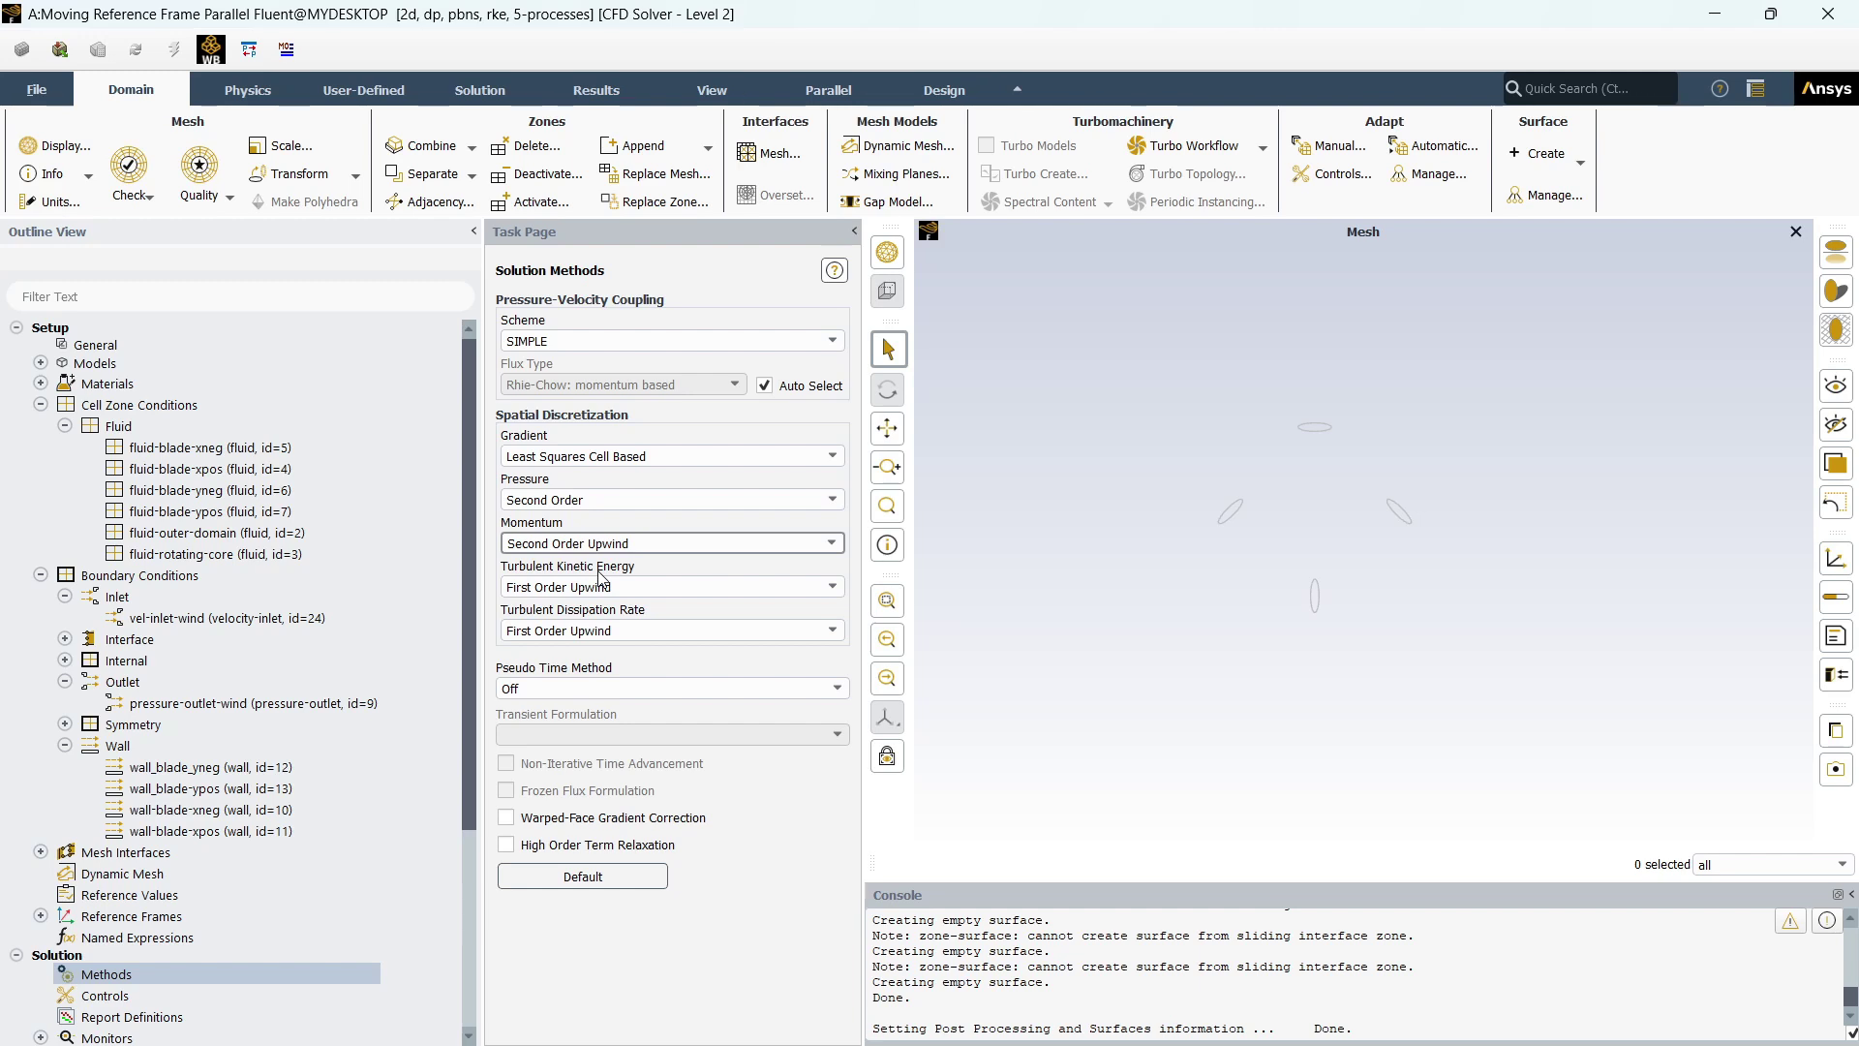
pyautogui.click(818, 689)
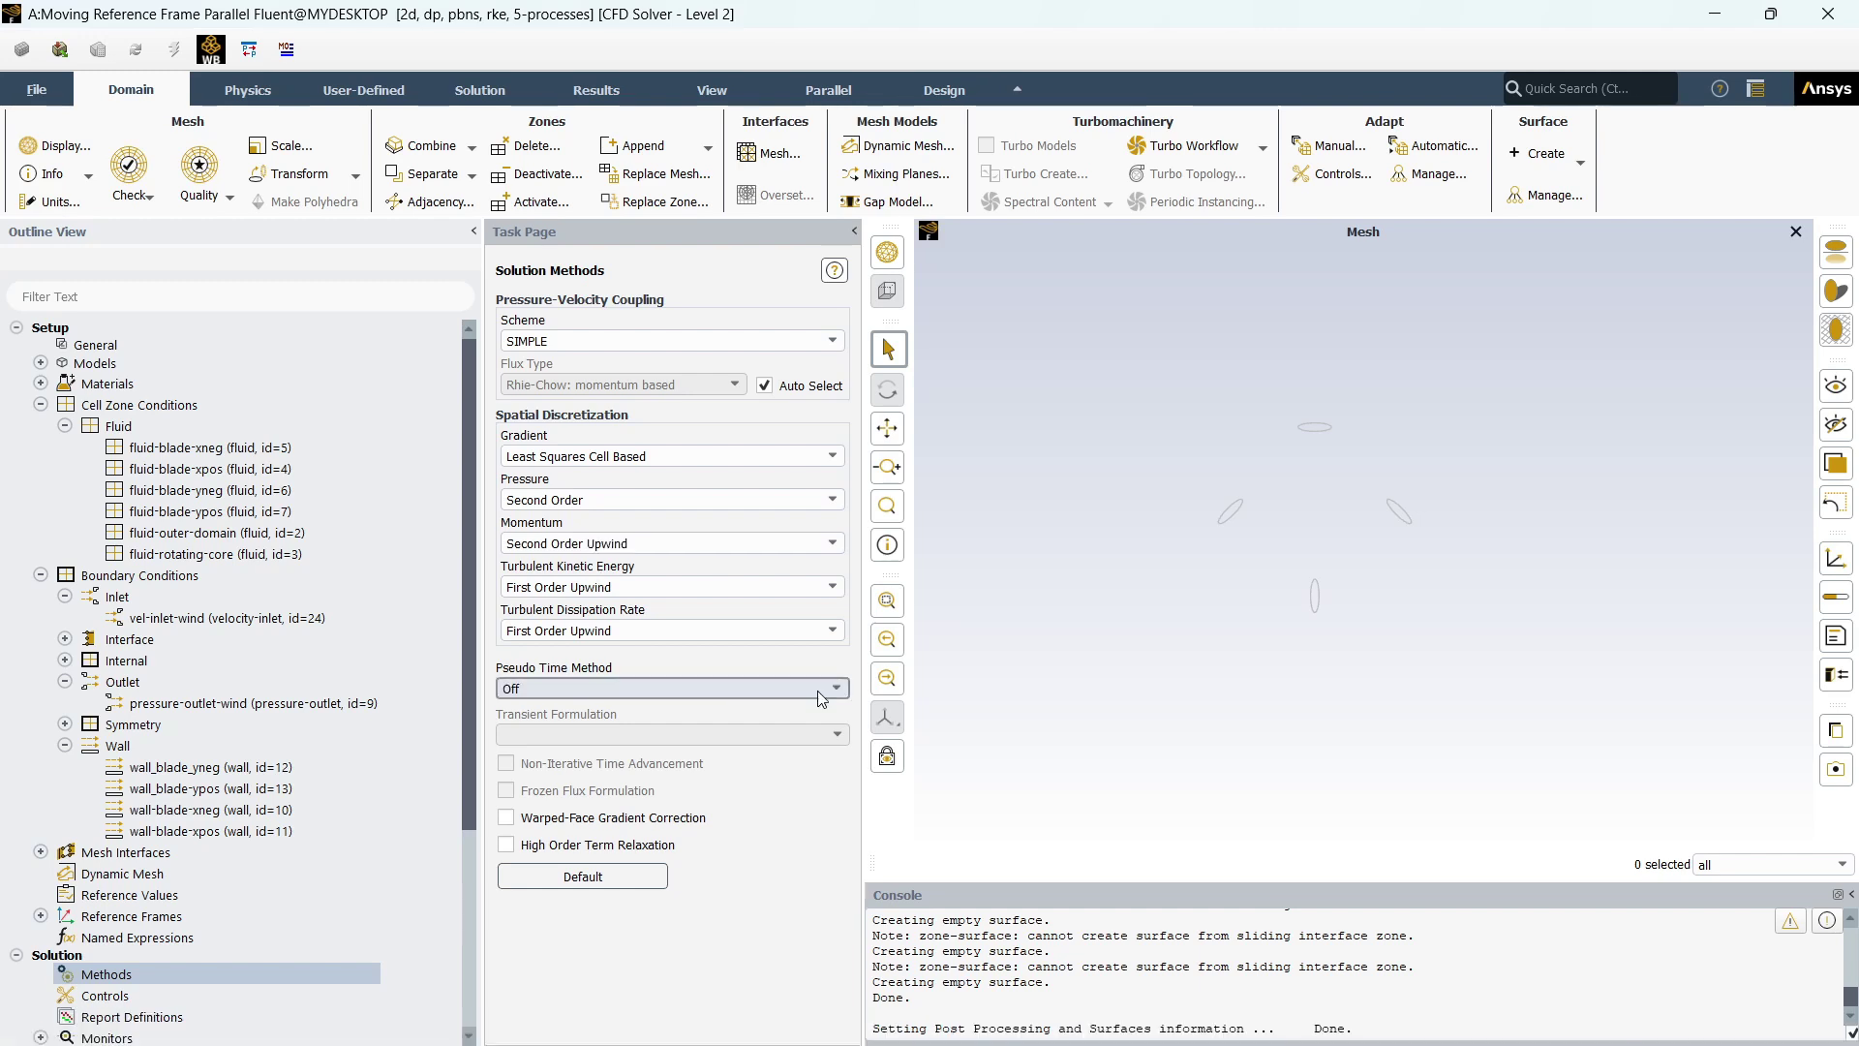
pyautogui.click(755, 550)
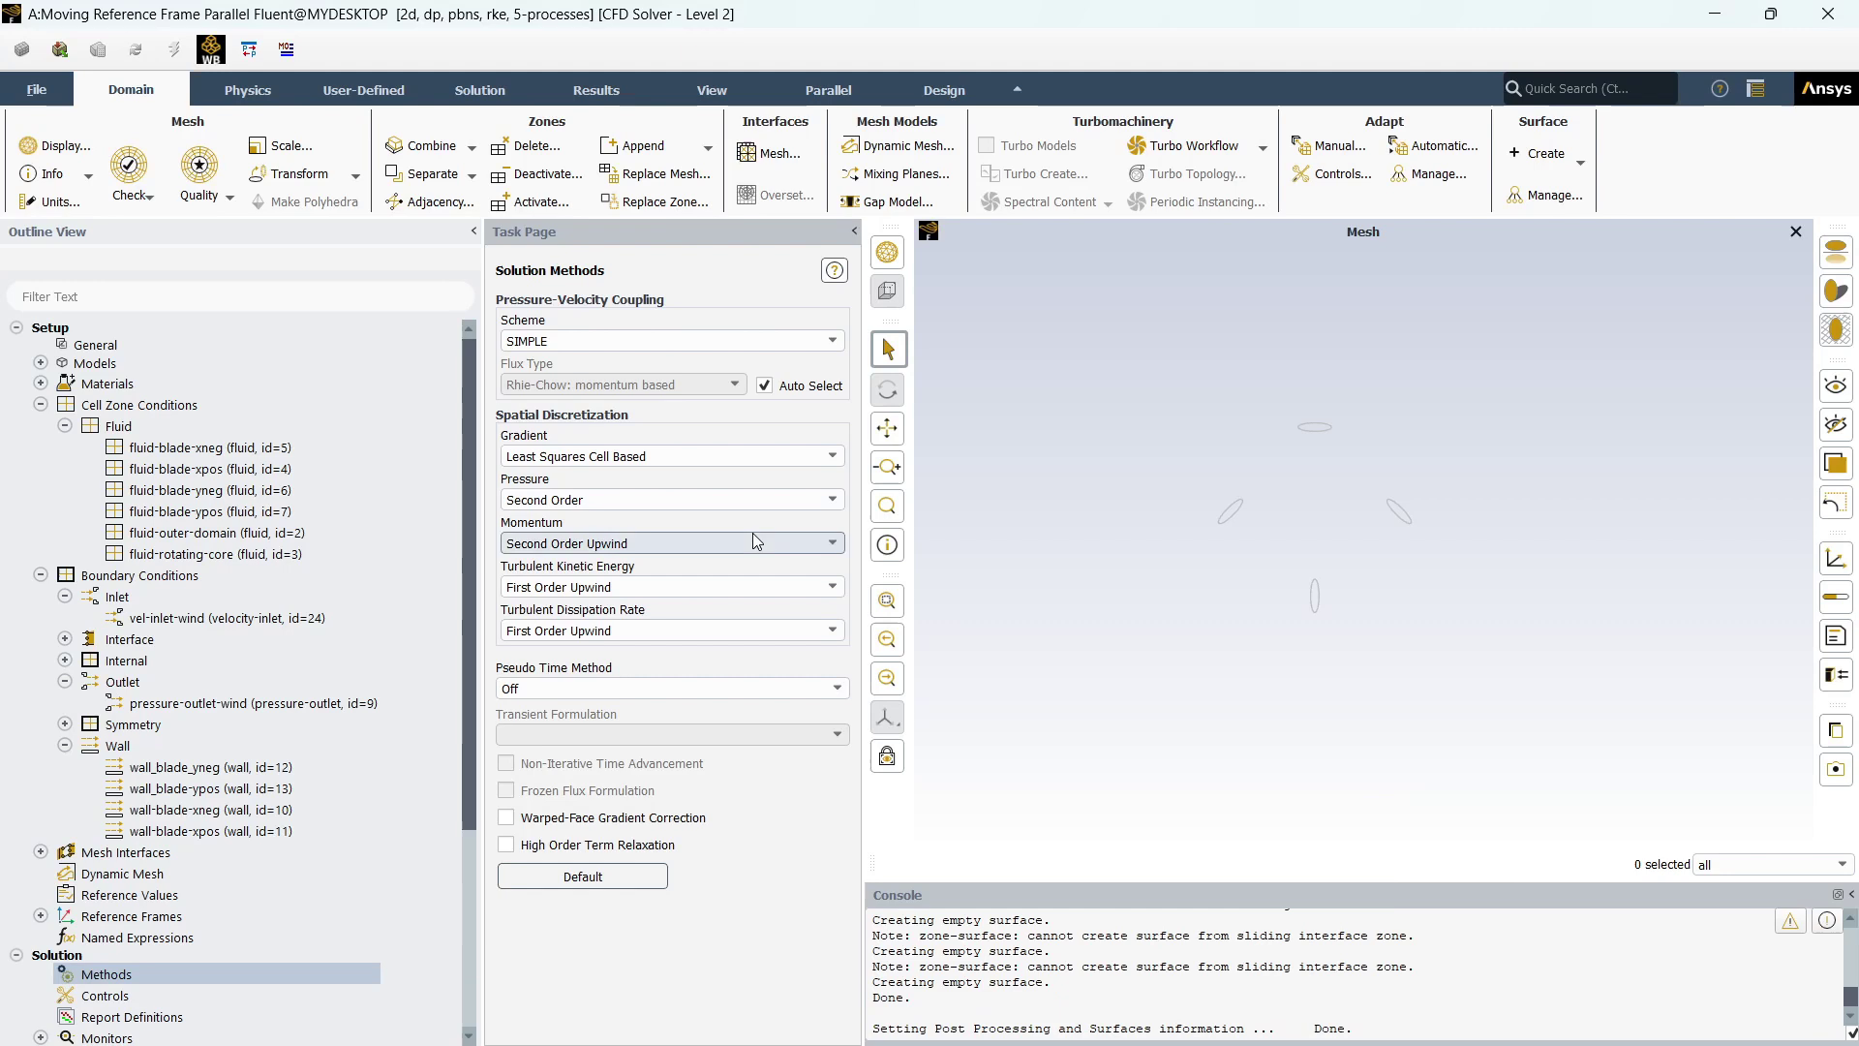
pyautogui.click(704, 343)
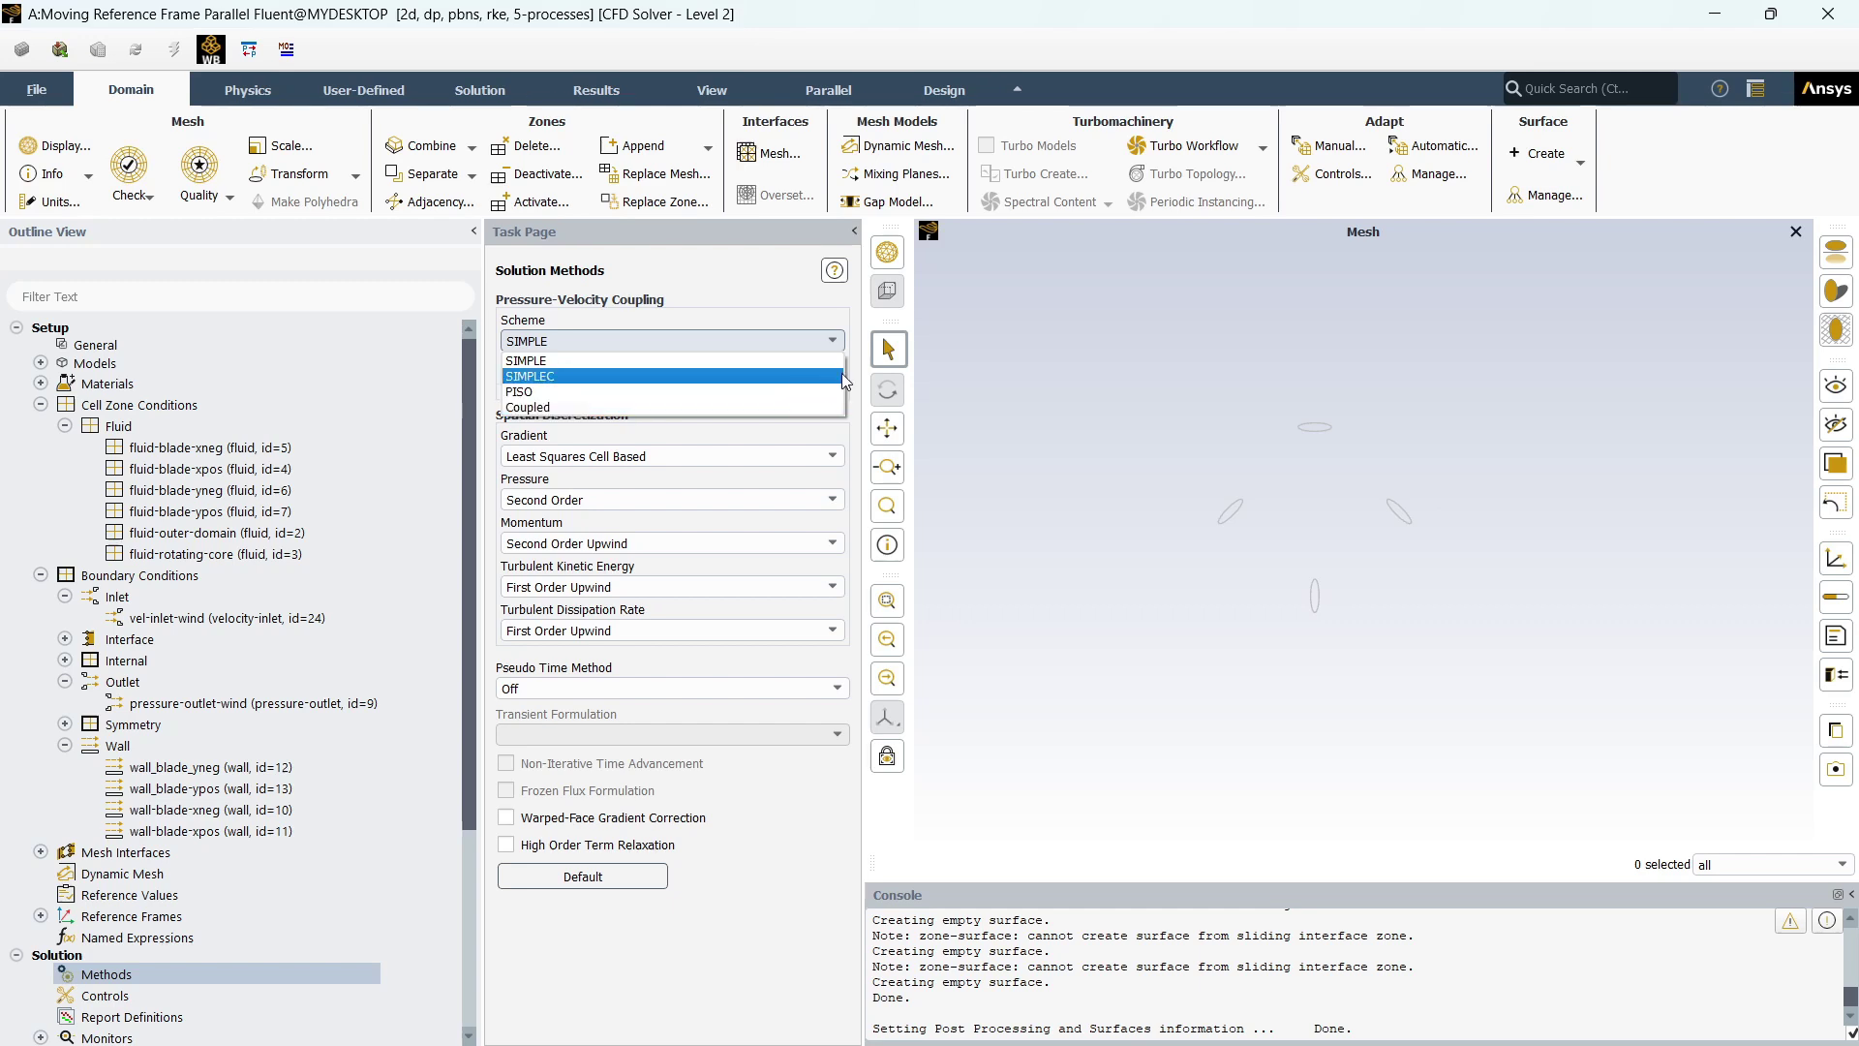
pyautogui.click(834, 341)
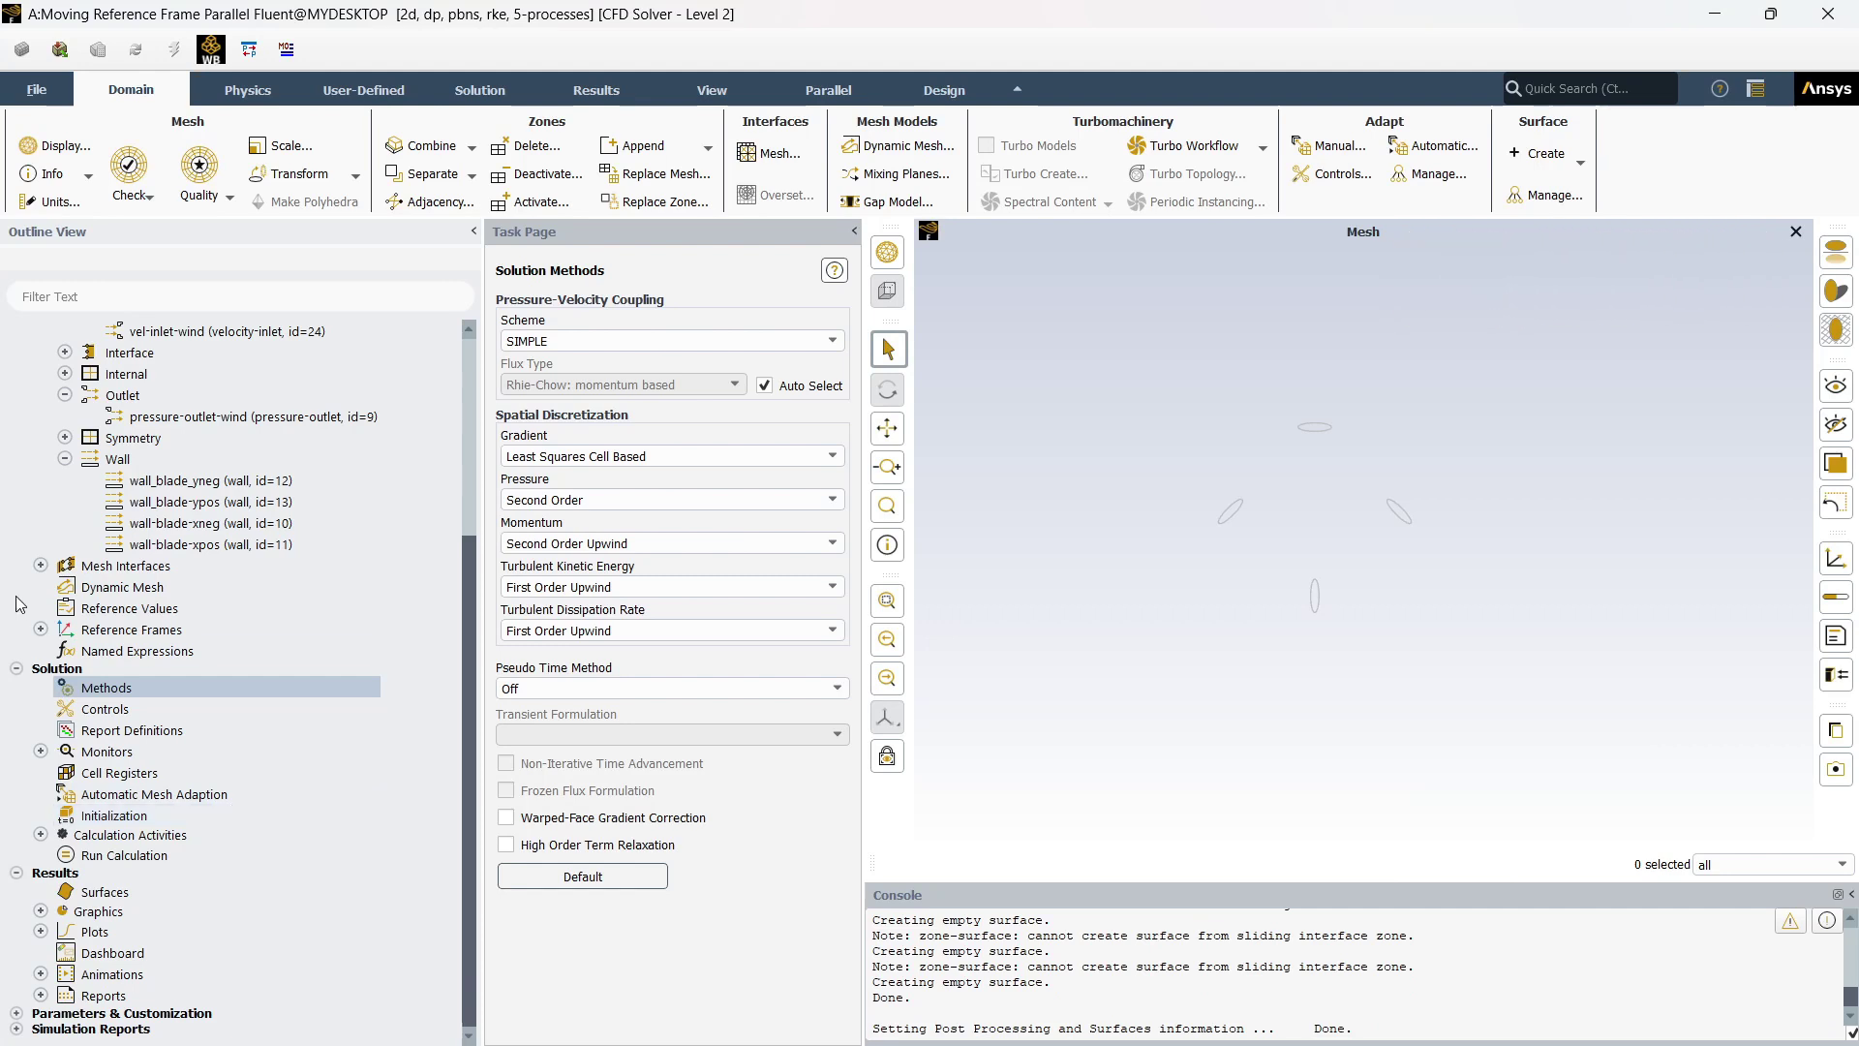
# Choose Standard Initialization with initial values computed from vel-inlet-wind and an Absolute reference frame
pyautogui.click(135, 820)
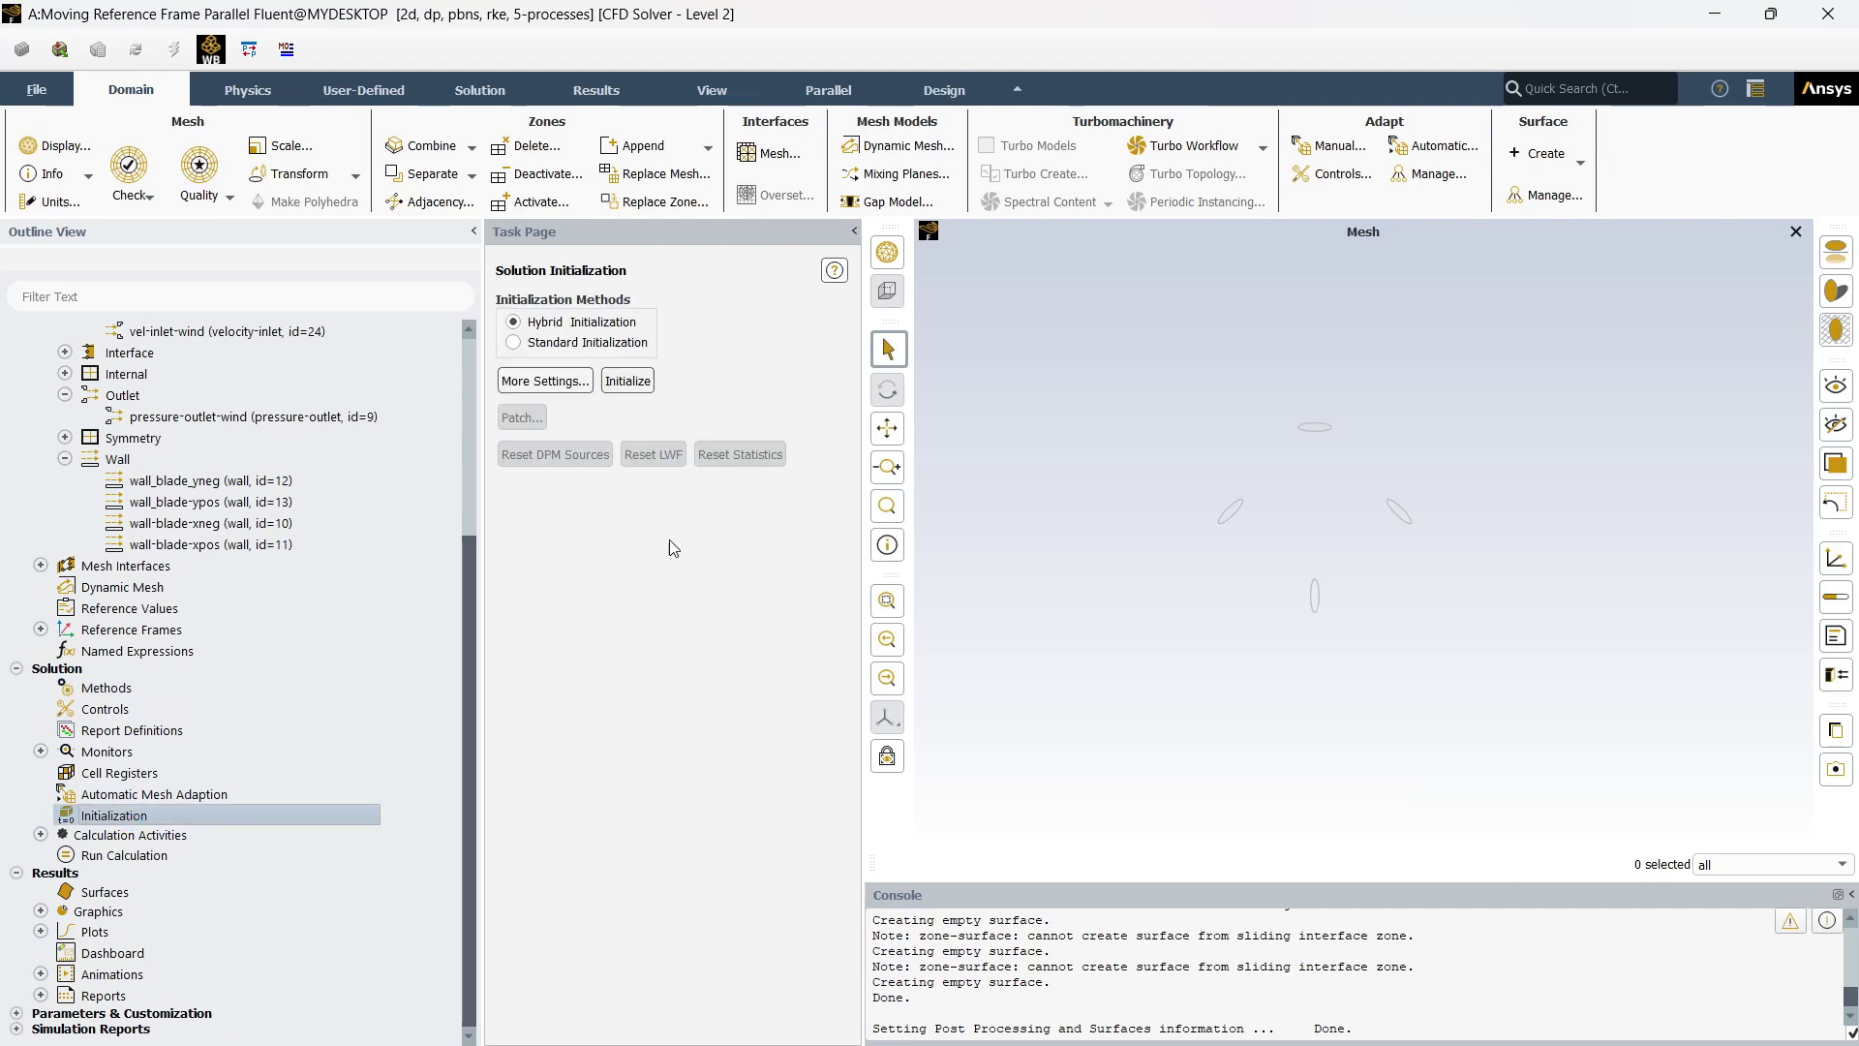
pyautogui.click(621, 345)
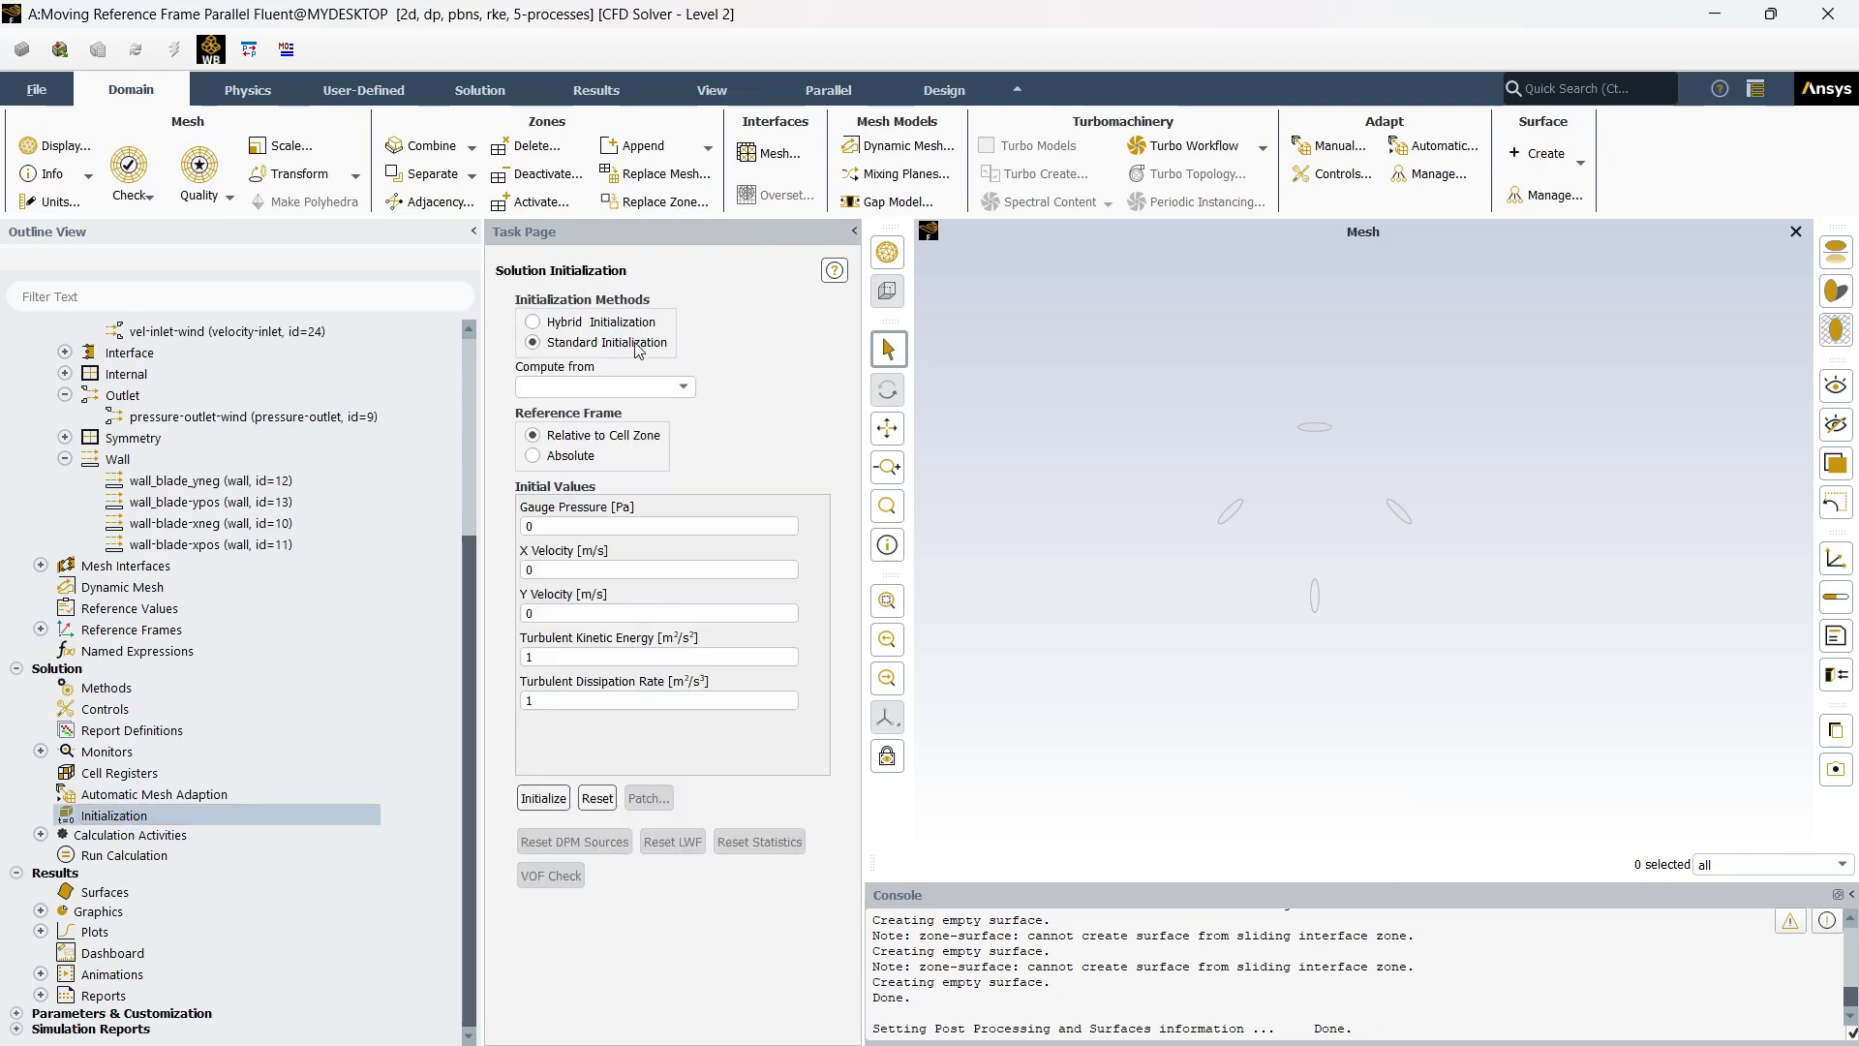
pyautogui.click(686, 386)
pyautogui.scroll(-3, 631, 479)
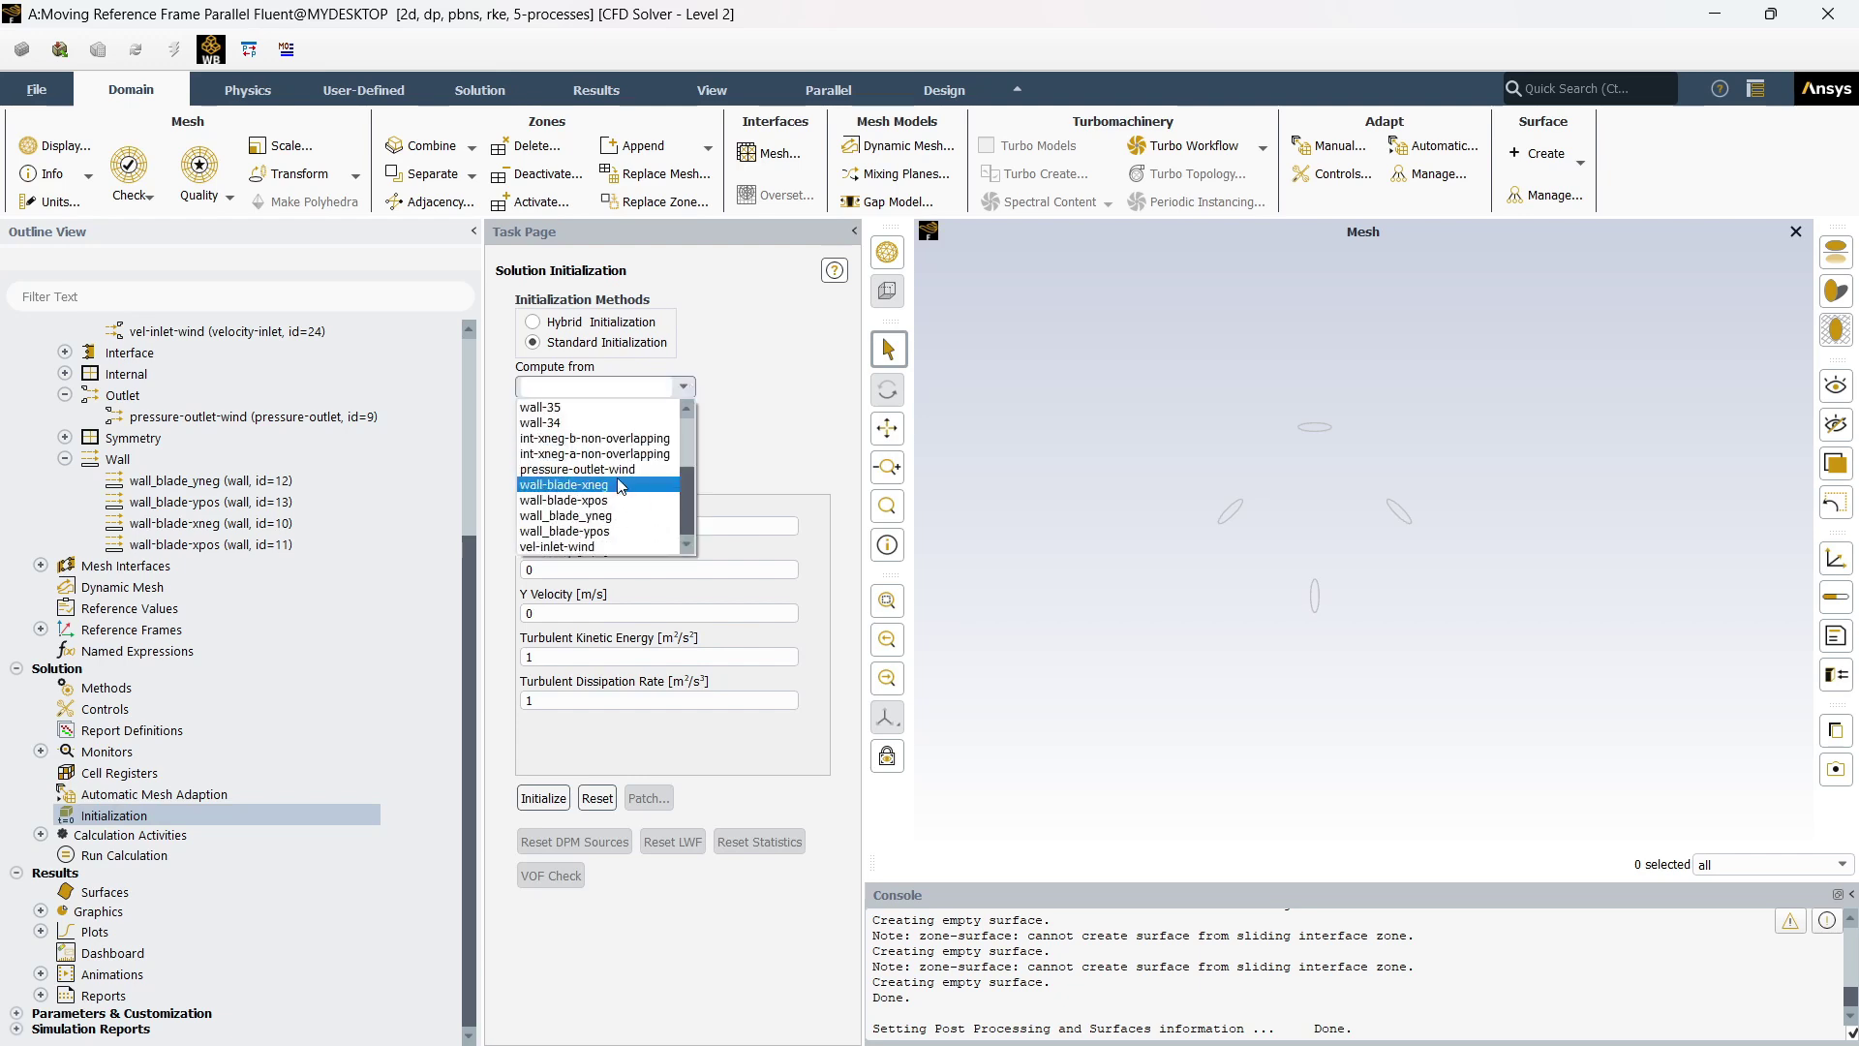
pyautogui.scroll(3, 620, 486)
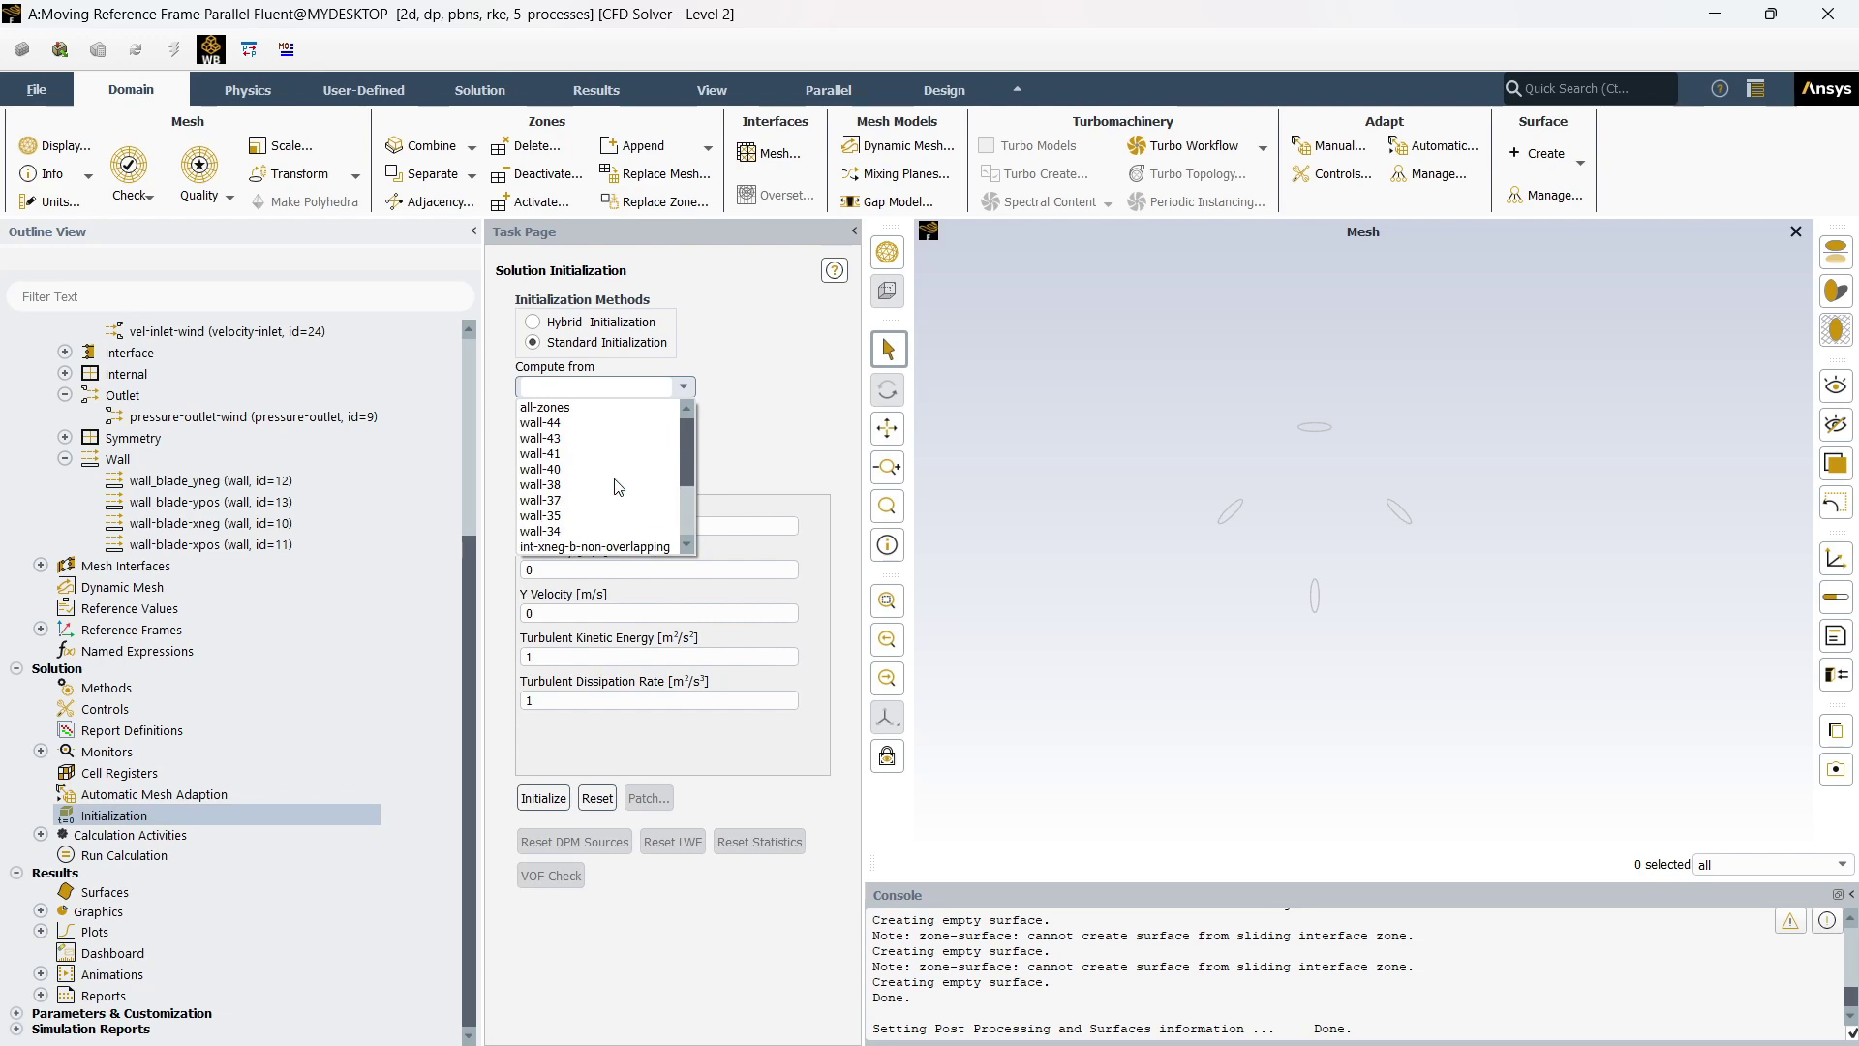
pyautogui.scroll(-3, 620, 486)
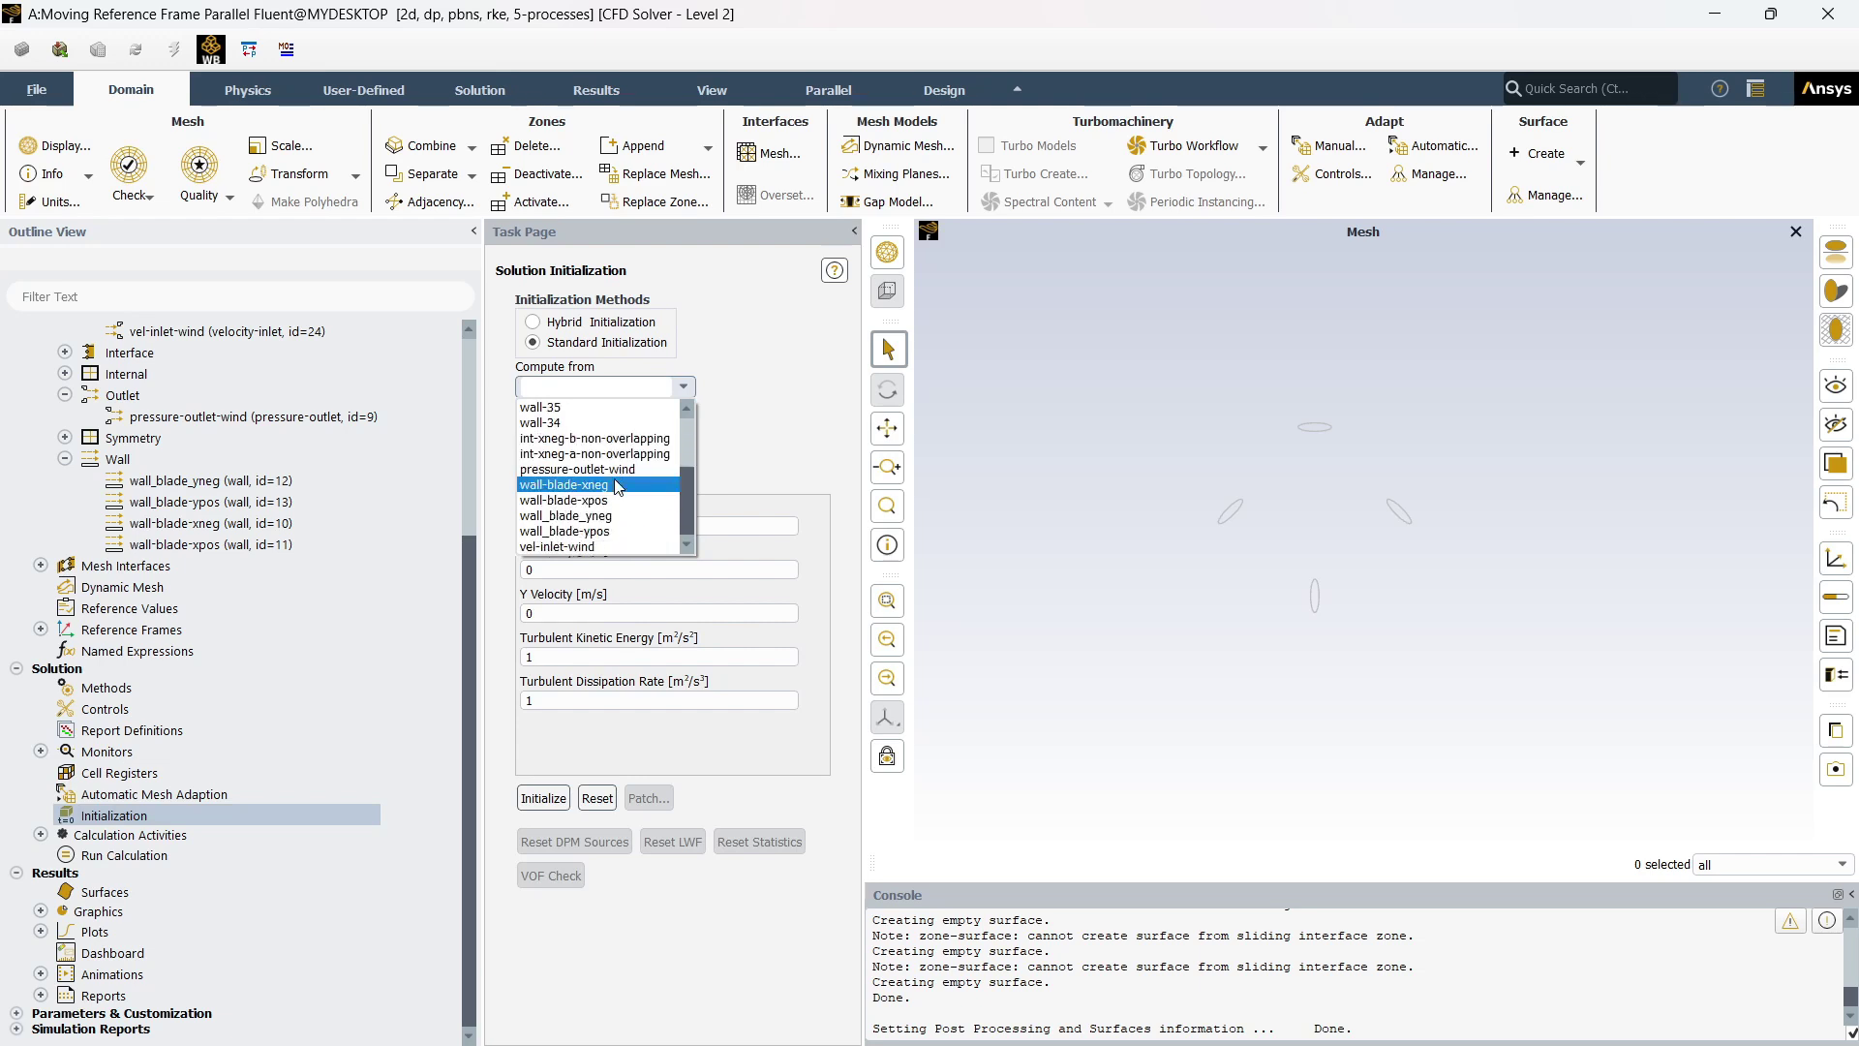
pyautogui.click(607, 546)
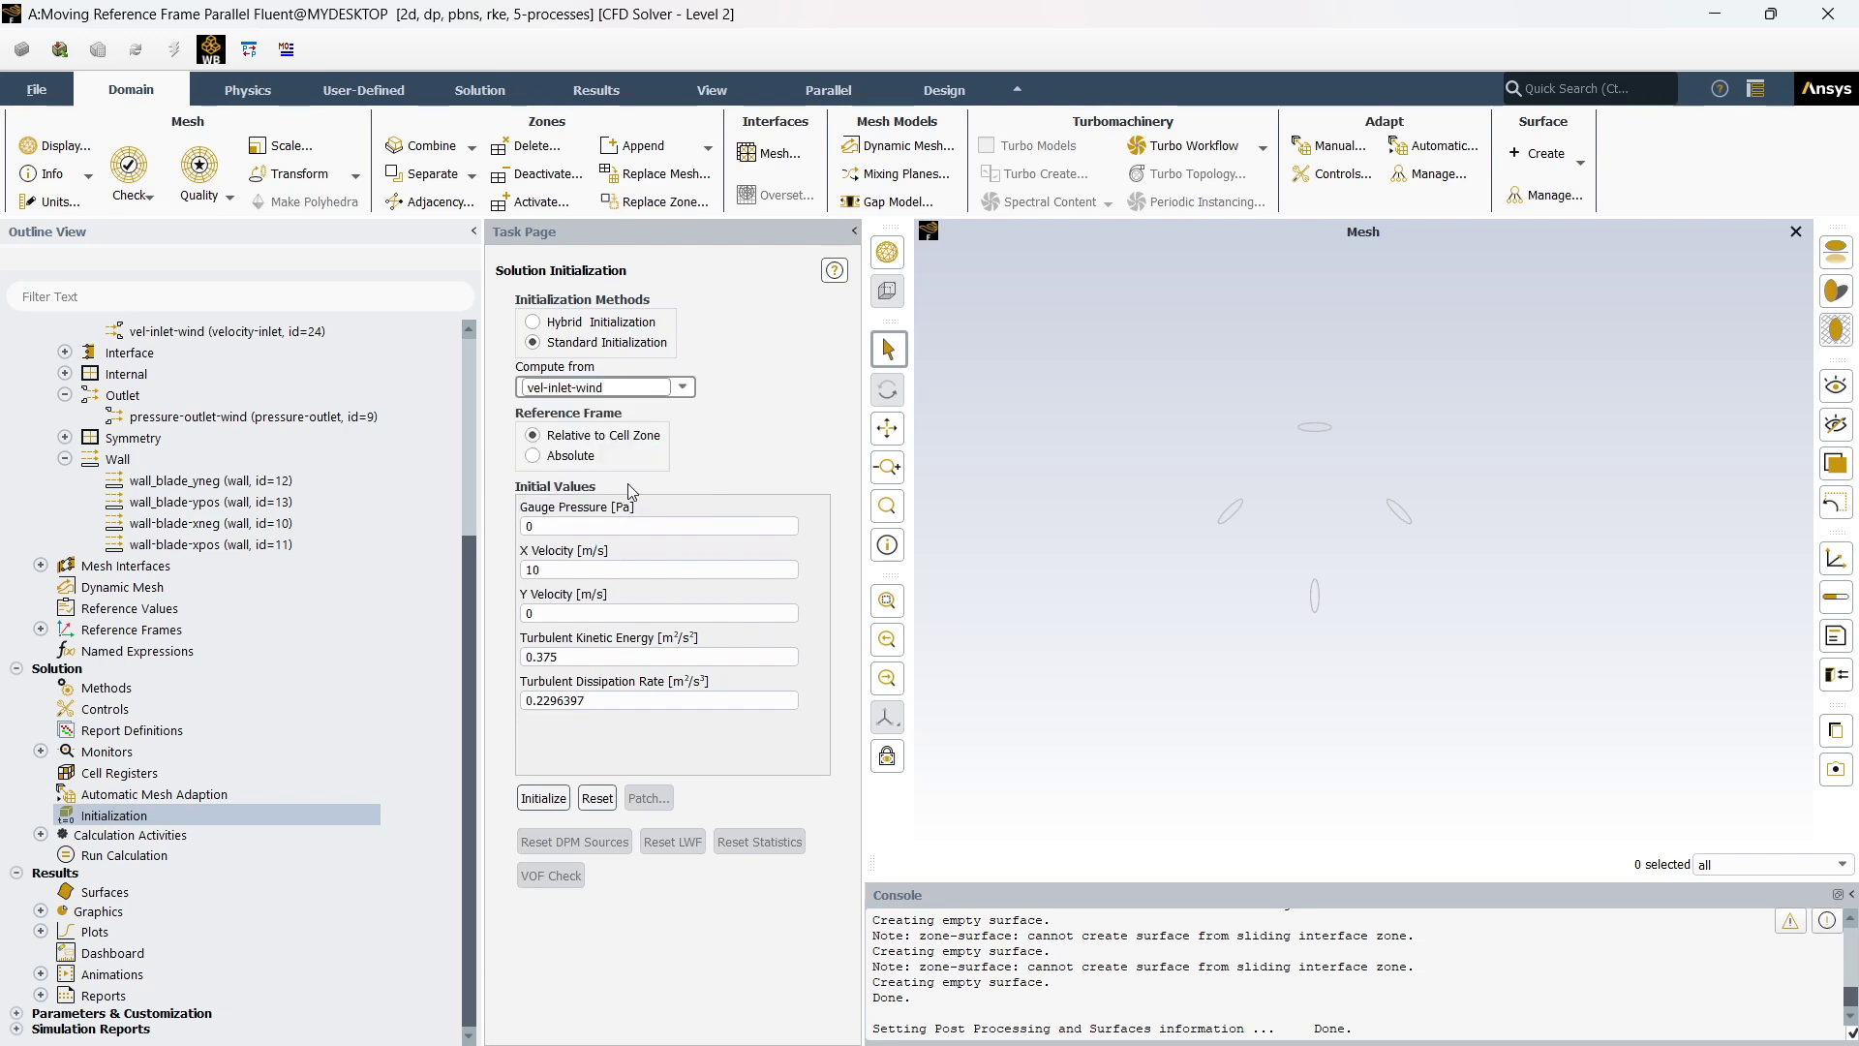
pyautogui.click(565, 457)
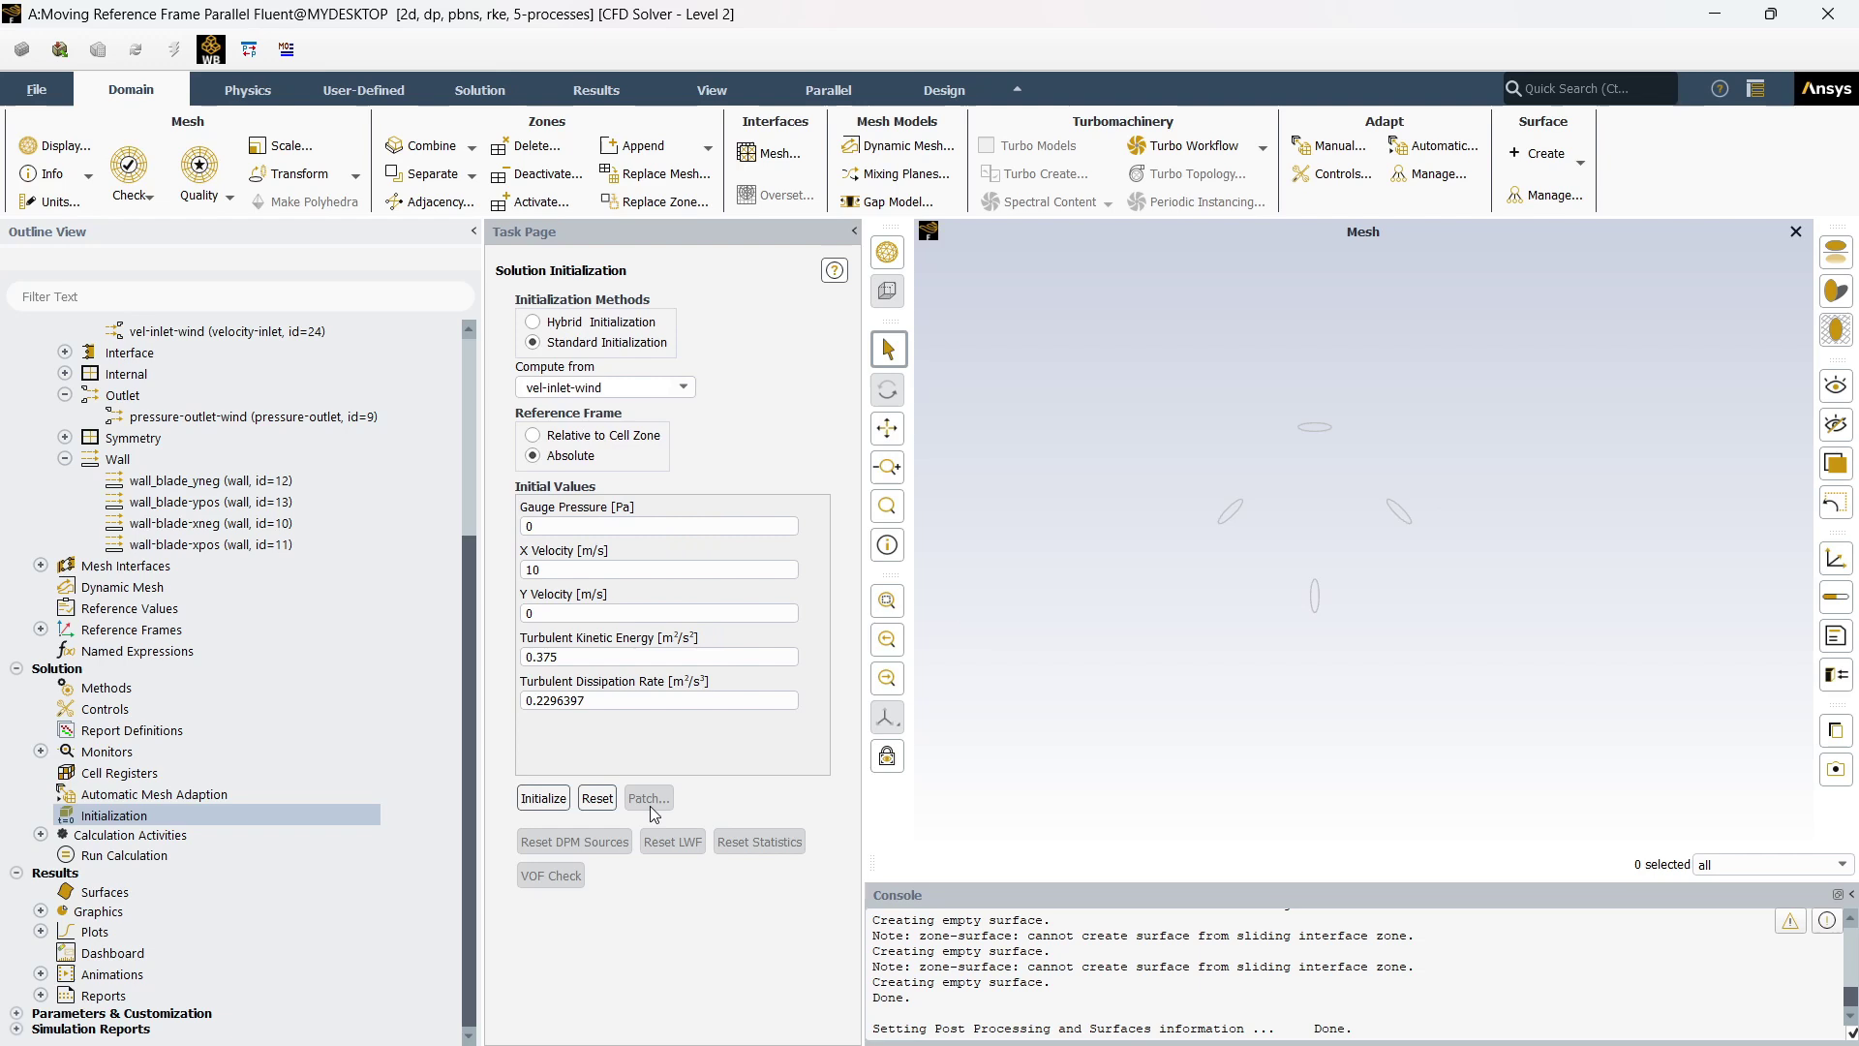
# Initialize the solution with initial values computed from vel-inlet-wind, discarding the unsaved solution data
pyautogui.click(564, 796)
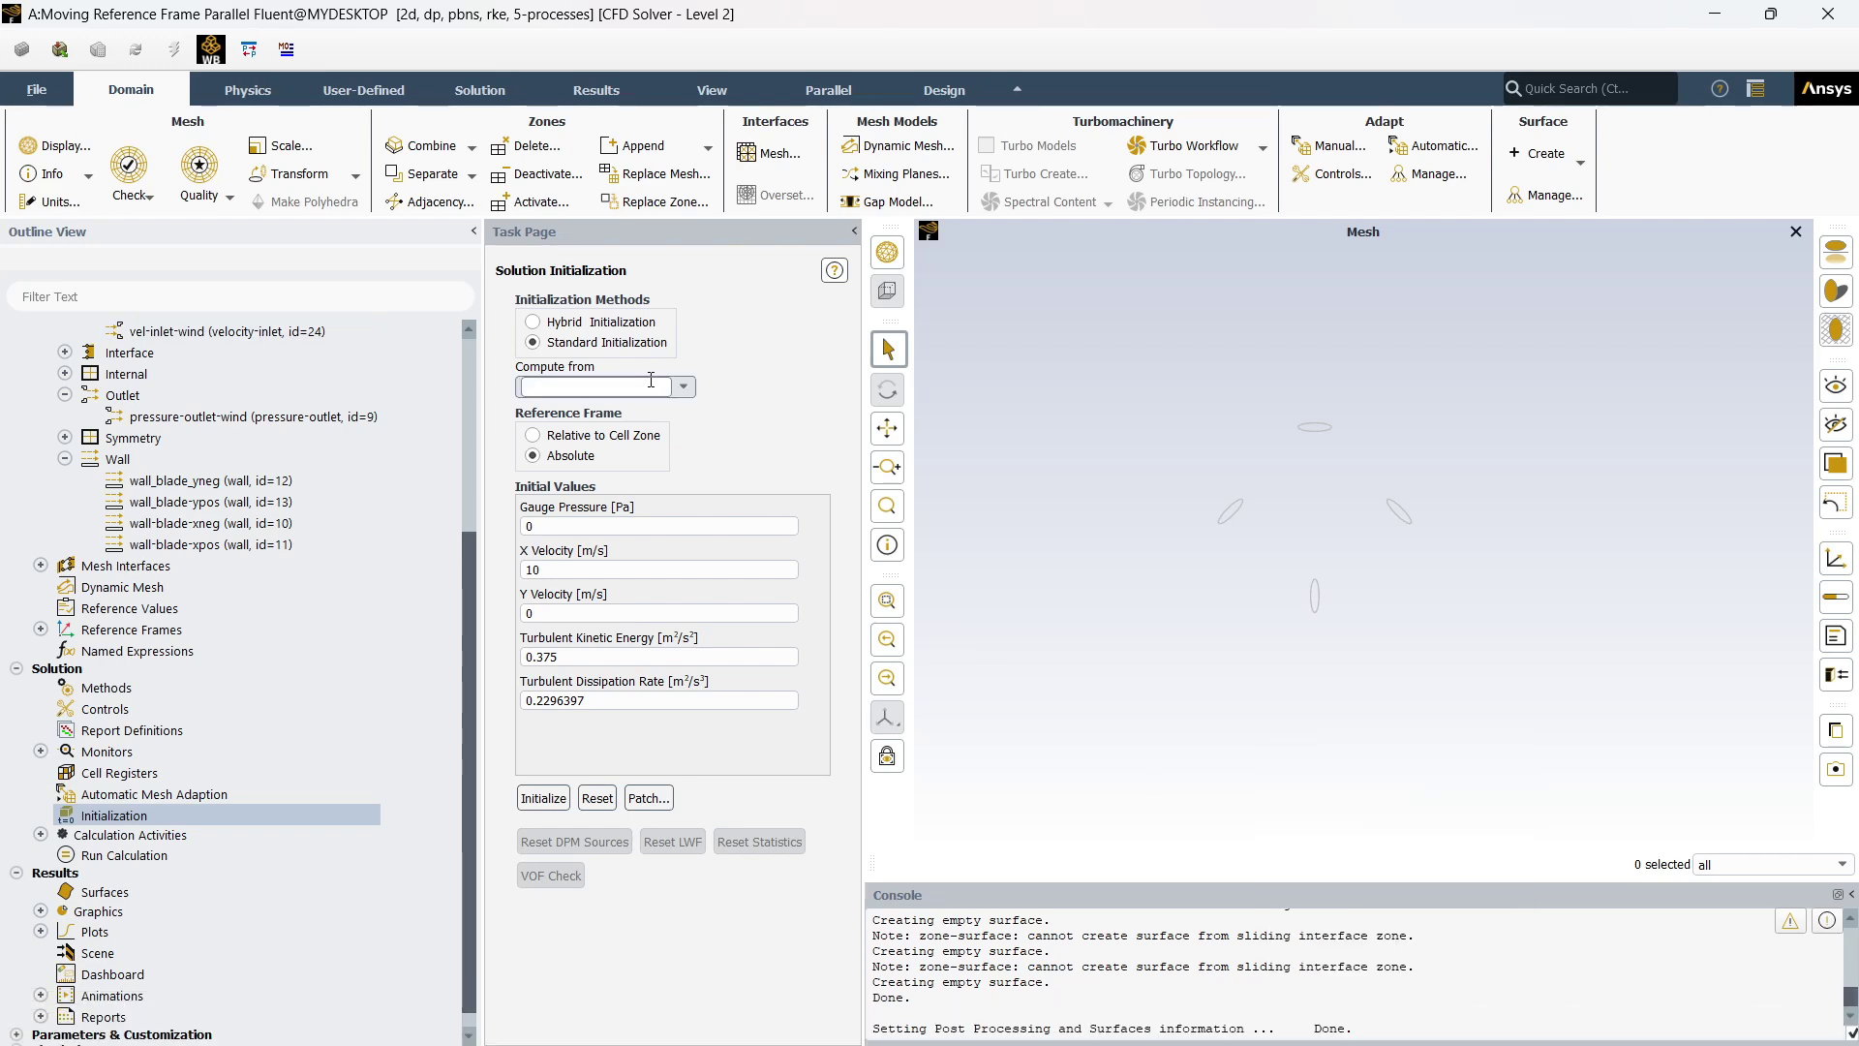
pyautogui.click(683, 387)
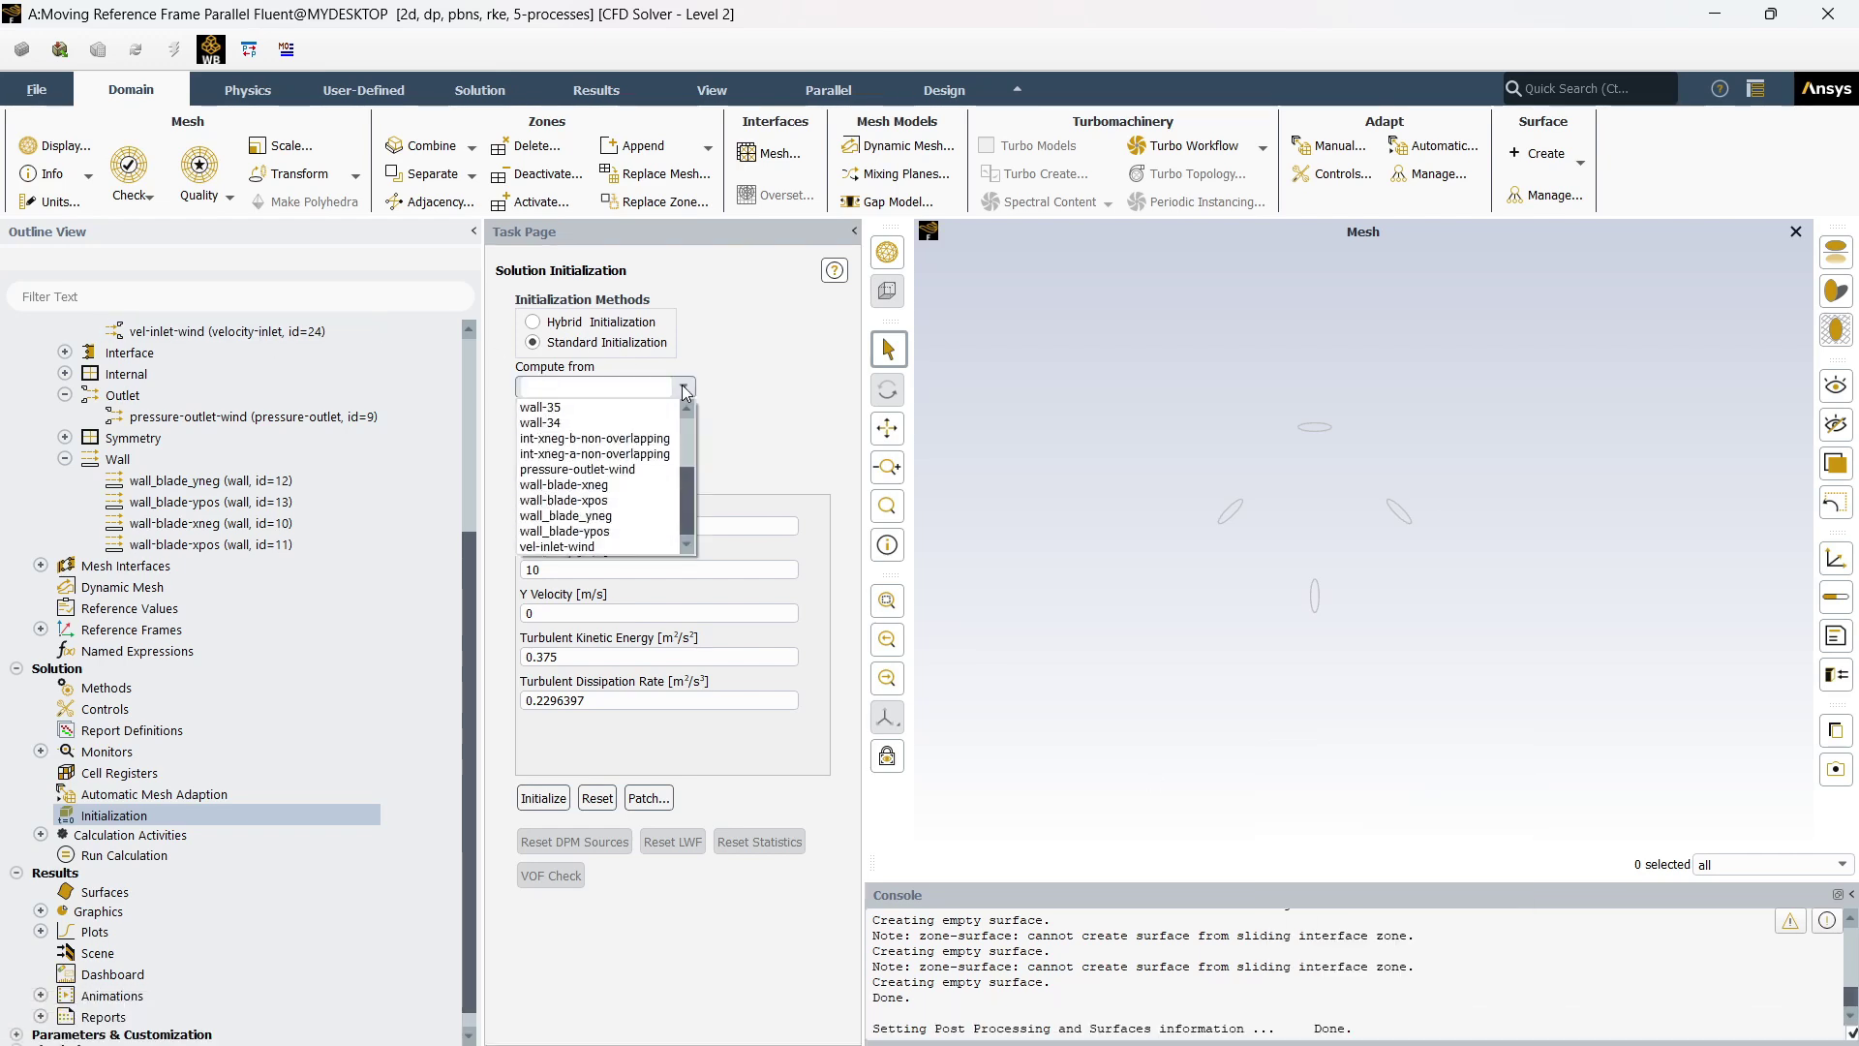
pyautogui.click(630, 547)
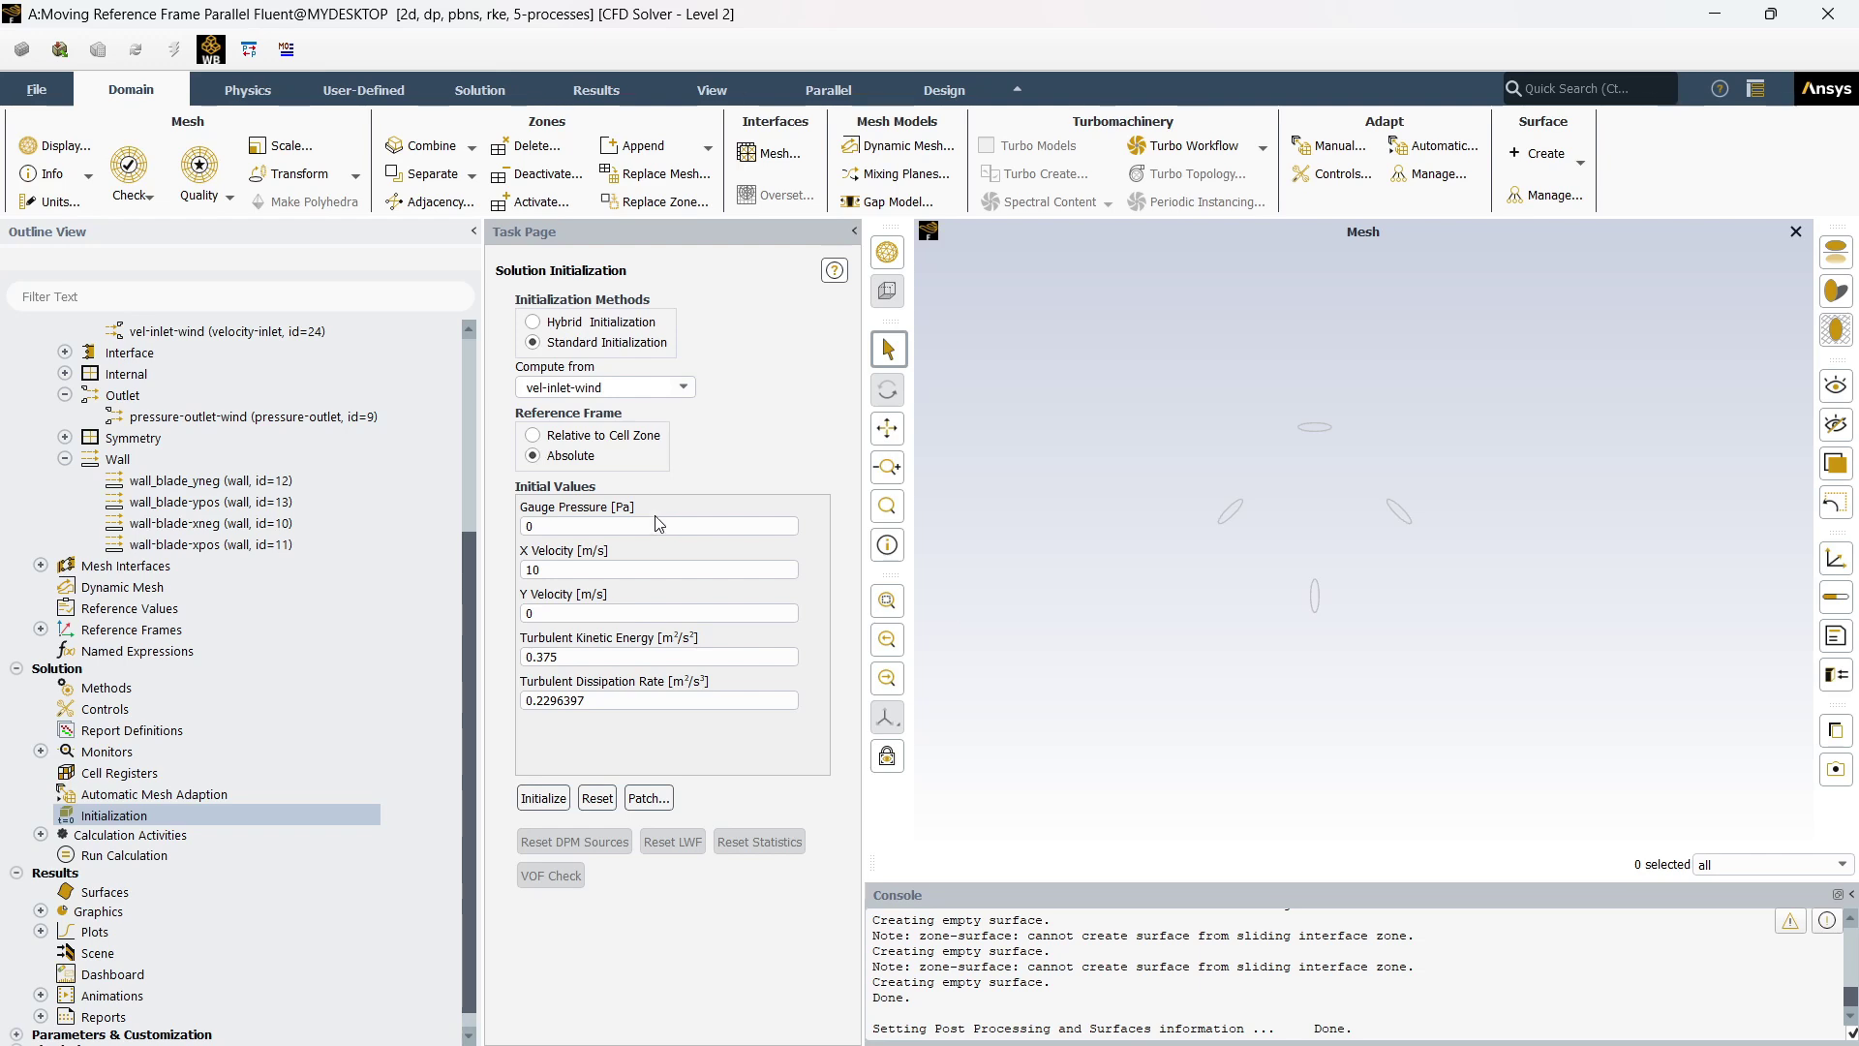
pyautogui.click(542, 798)
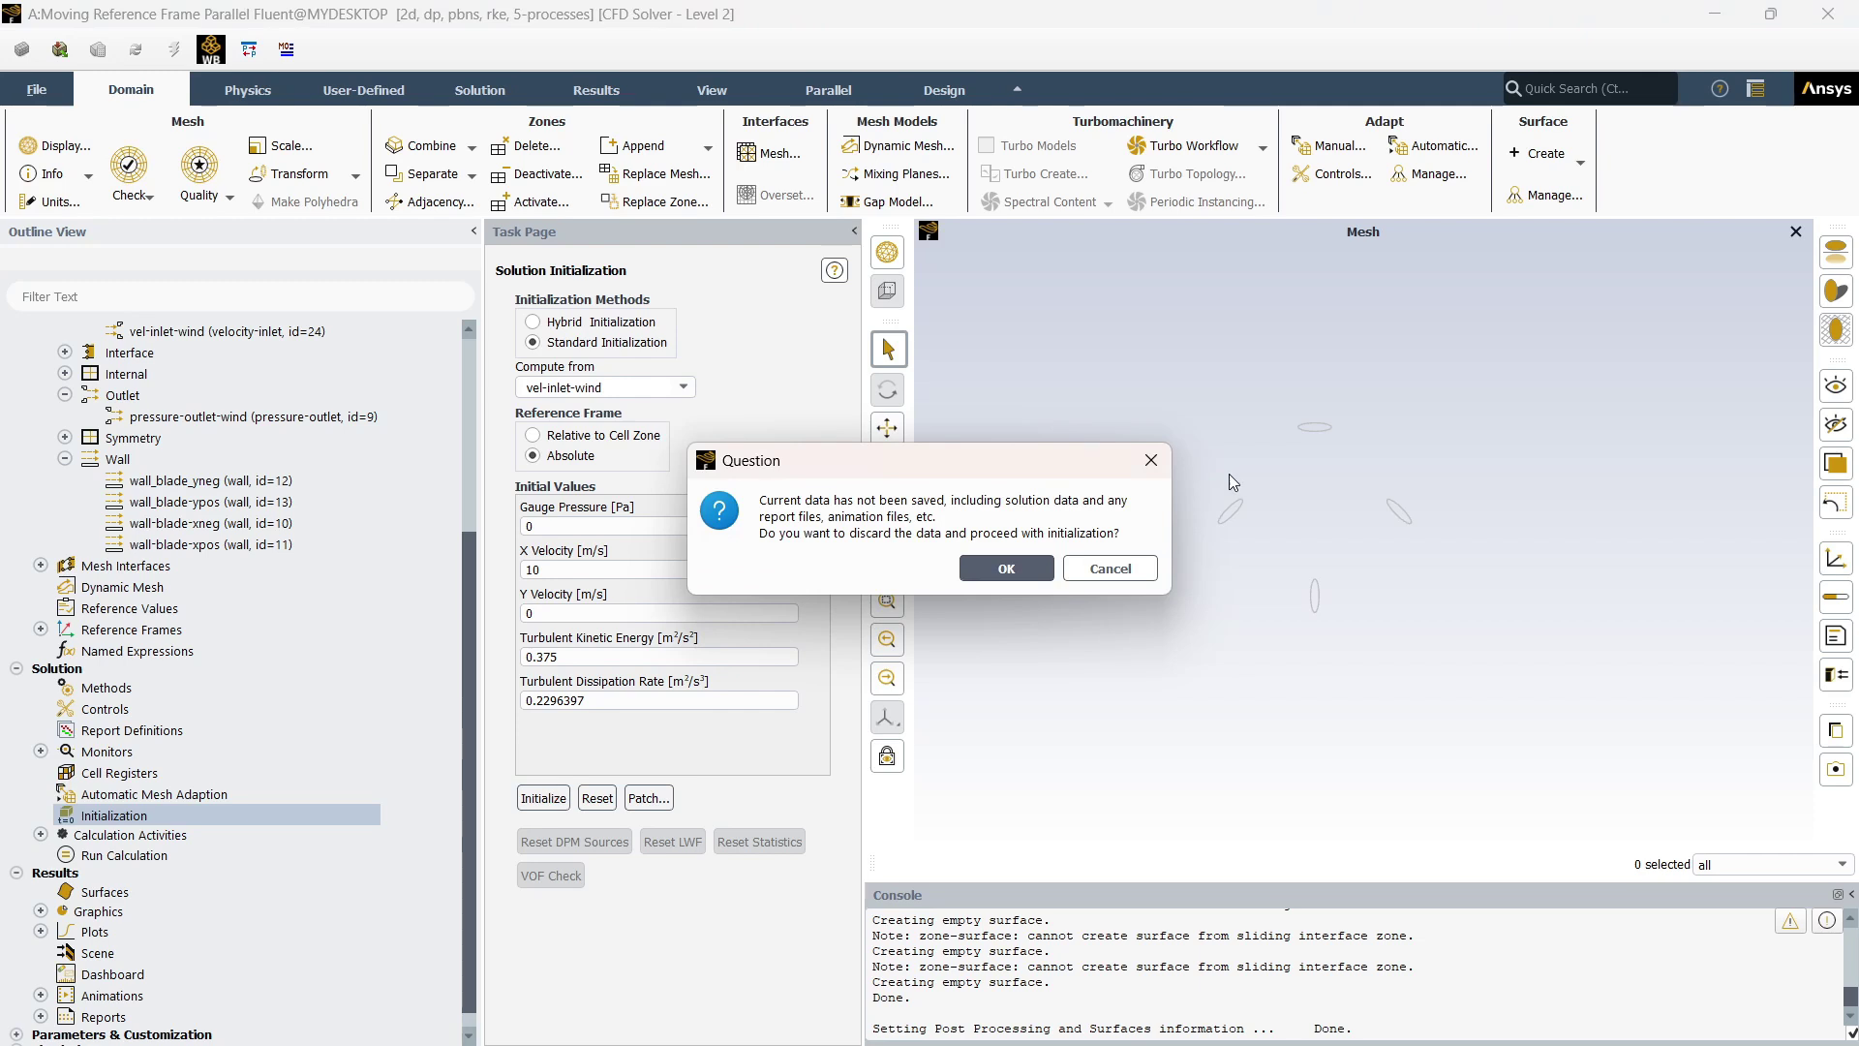
pyautogui.click(1019, 565)
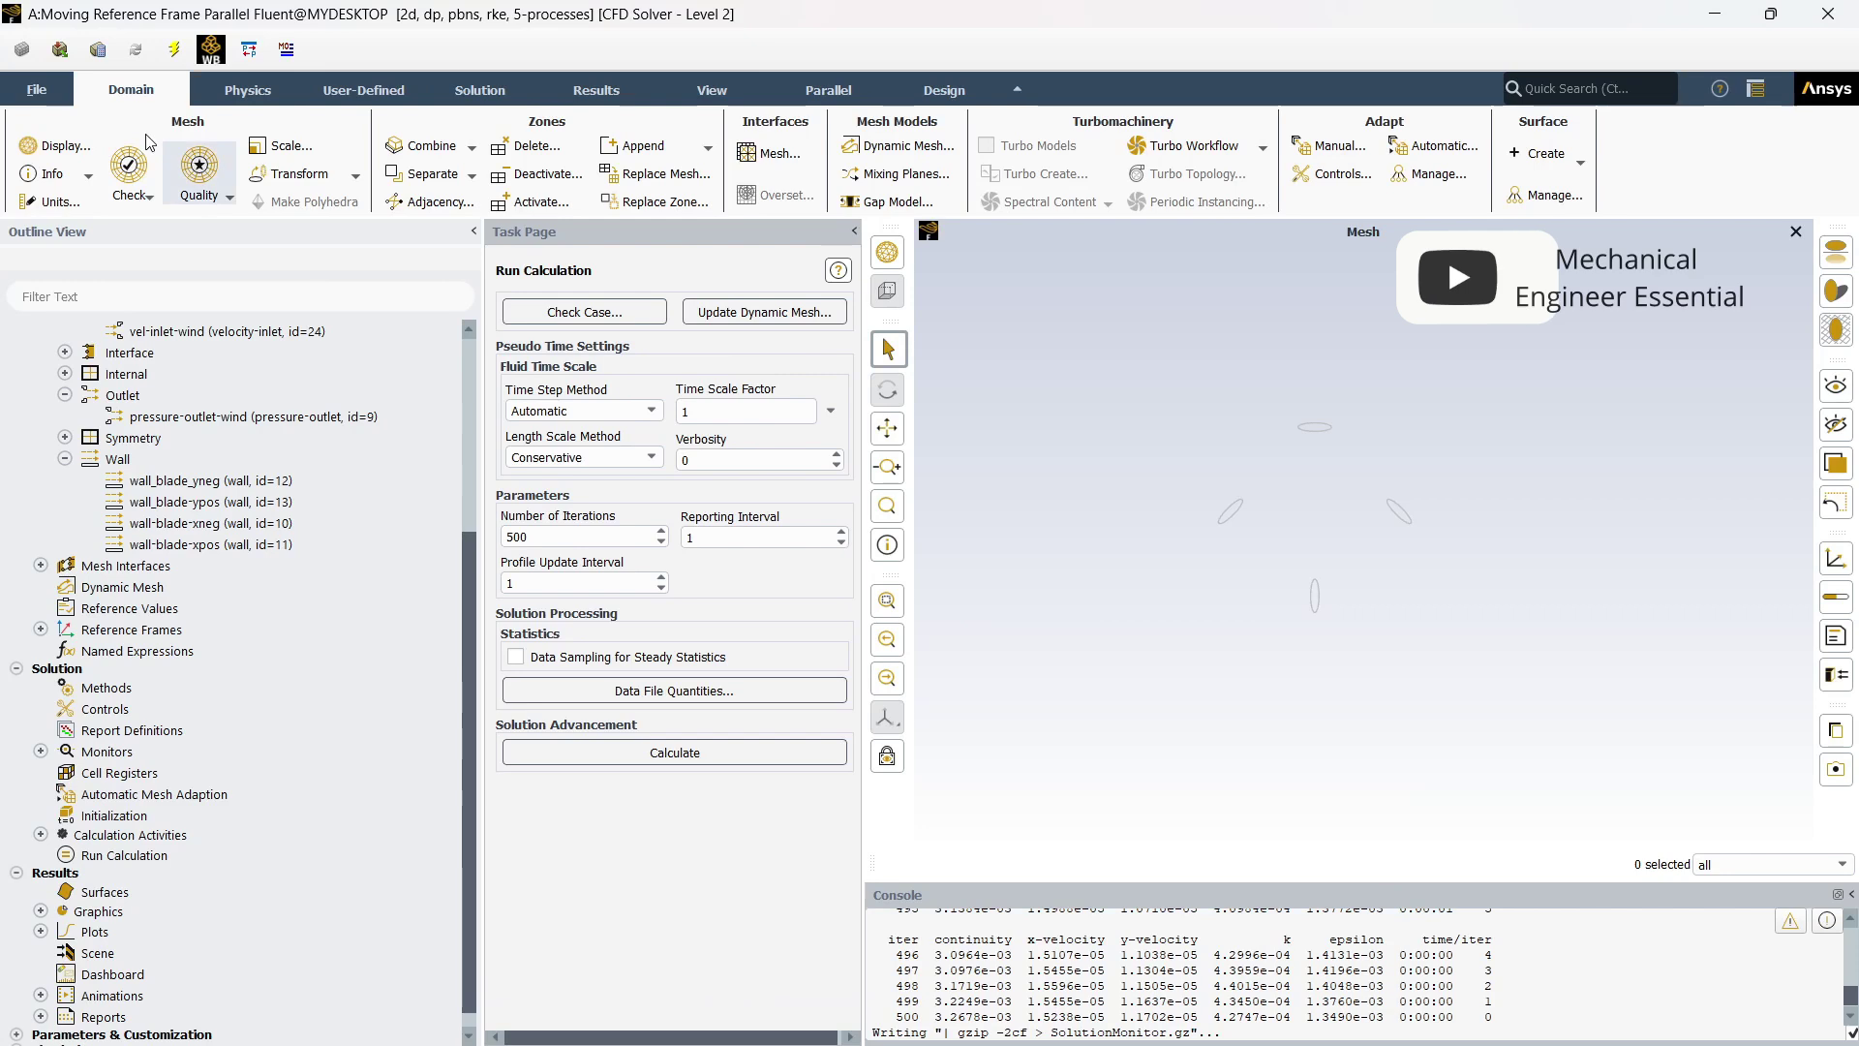
# Run the calculation with 500 iterations, using the settings changes for the current calculation only
pyautogui.click(38, 92)
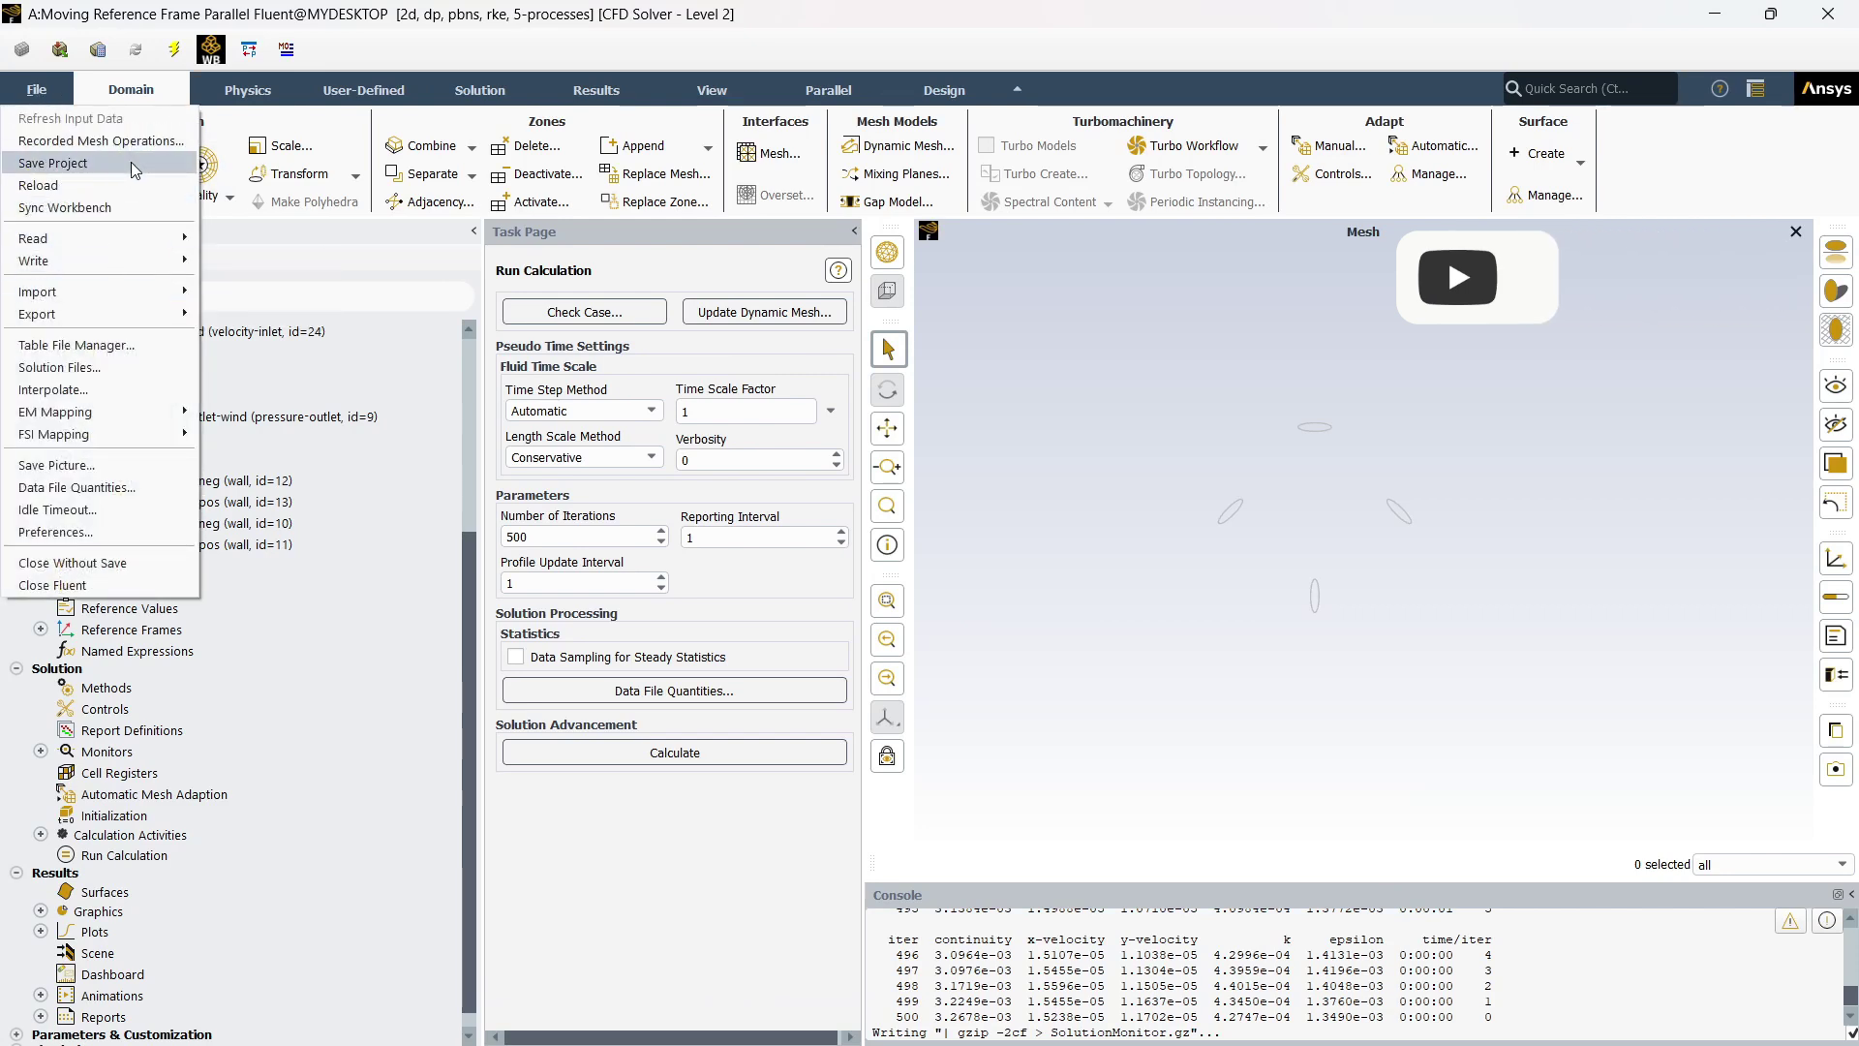
pyautogui.click(593, 835)
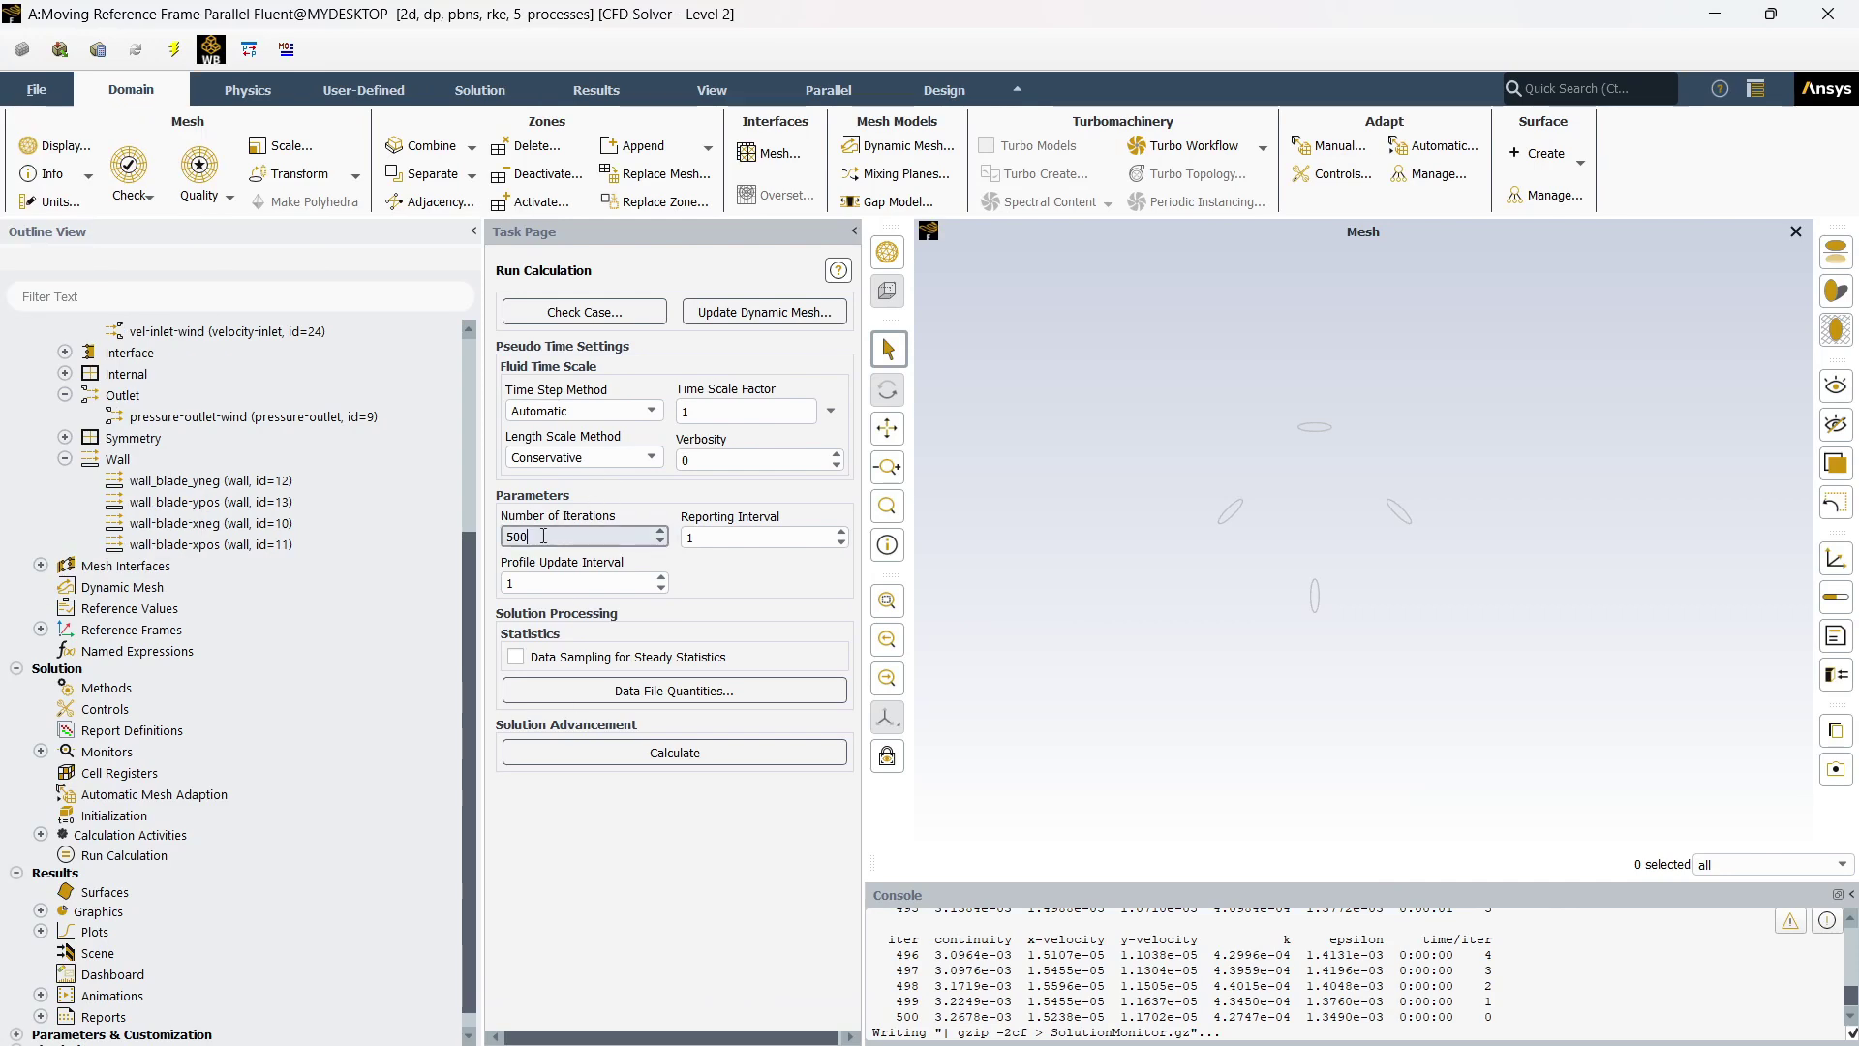
pyautogui.doubleClick(581, 536)
pyautogui.click(749, 588)
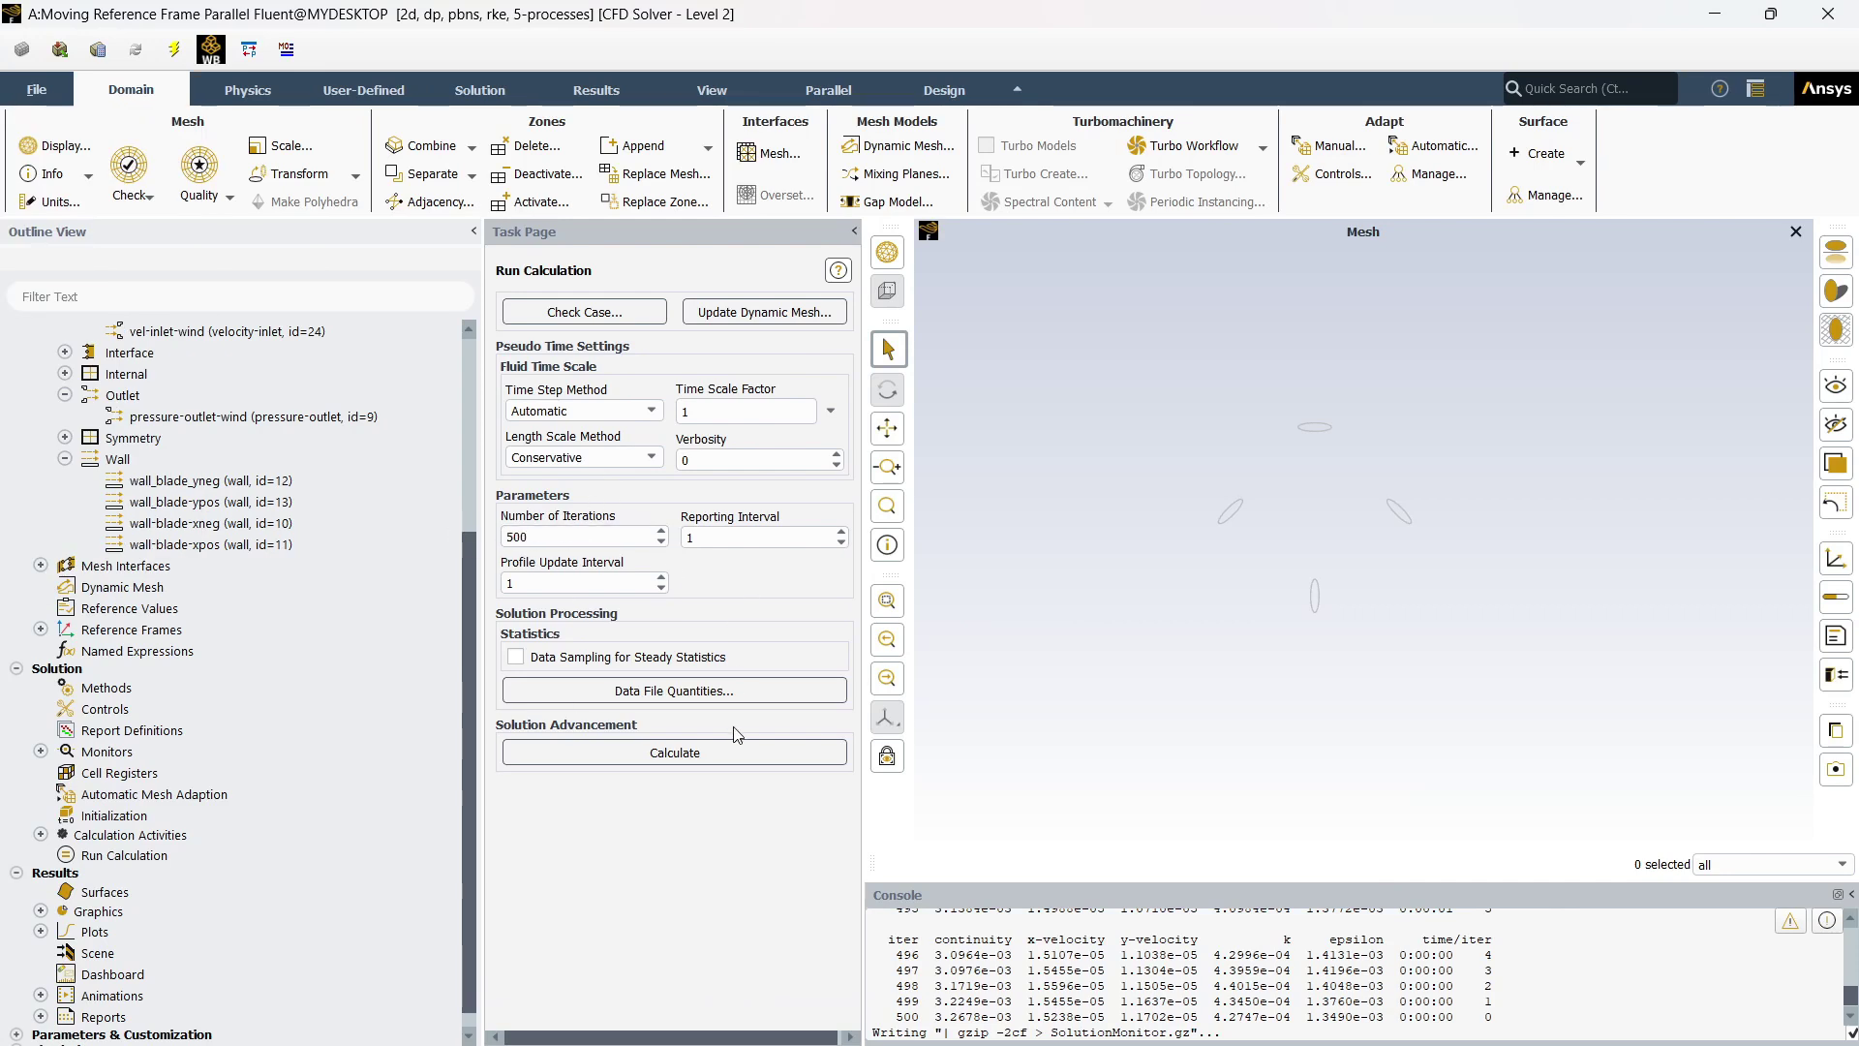
pyautogui.click(729, 752)
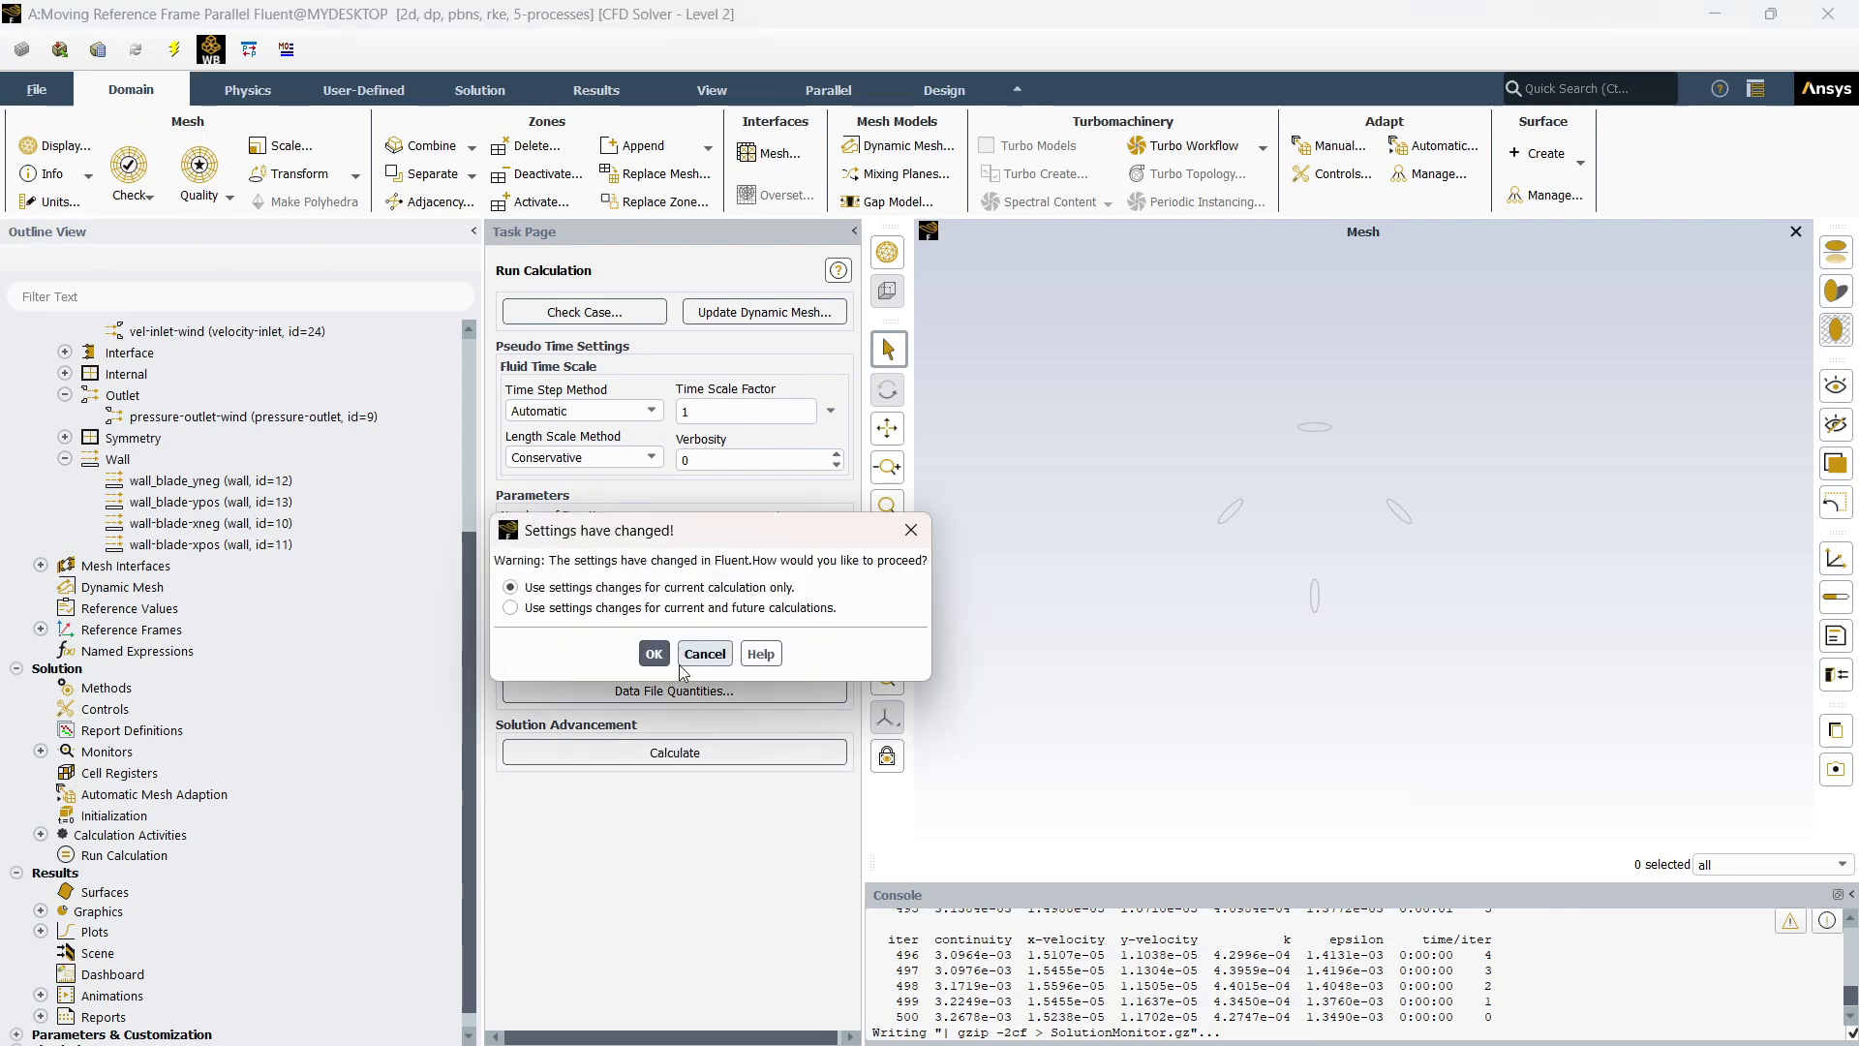
pyautogui.click(651, 654)
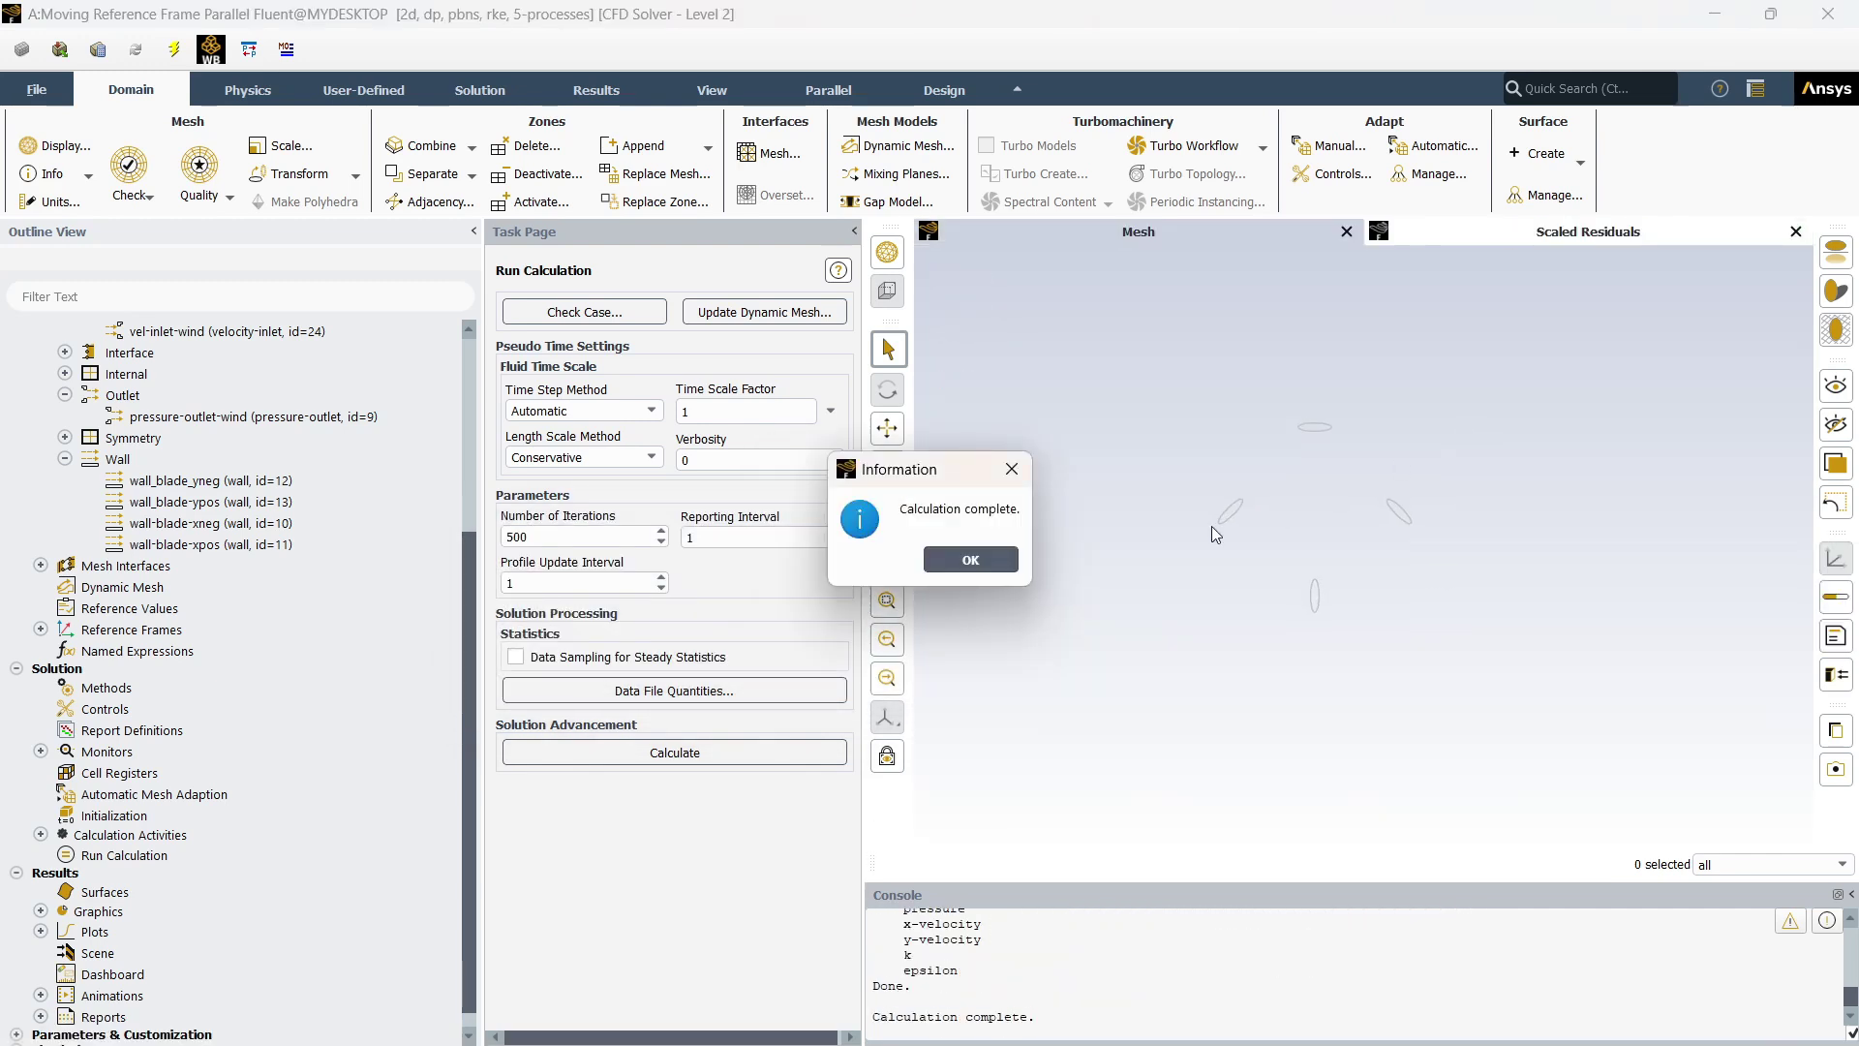
# Examine the console's iteration residuals and convergence report, and dismiss the calculation notice
pyautogui.click(1019, 980)
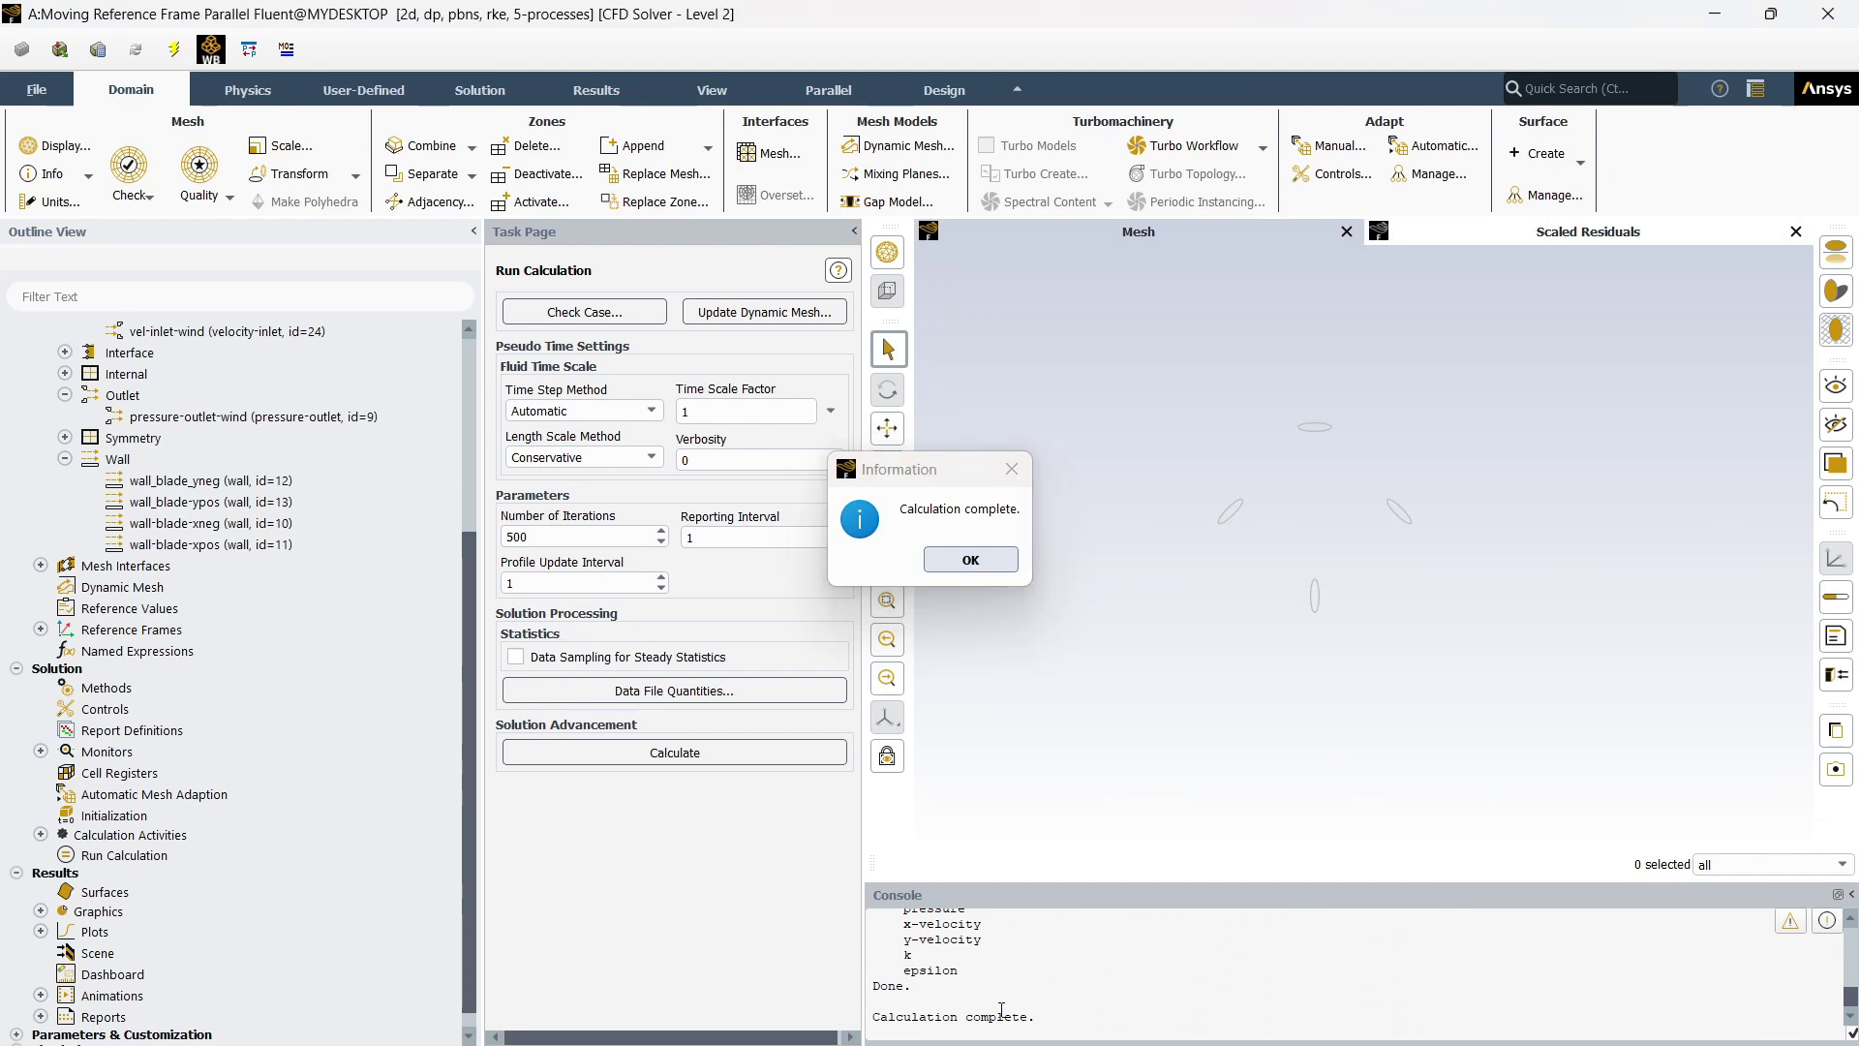
pyautogui.scroll(3, 1008, 1019)
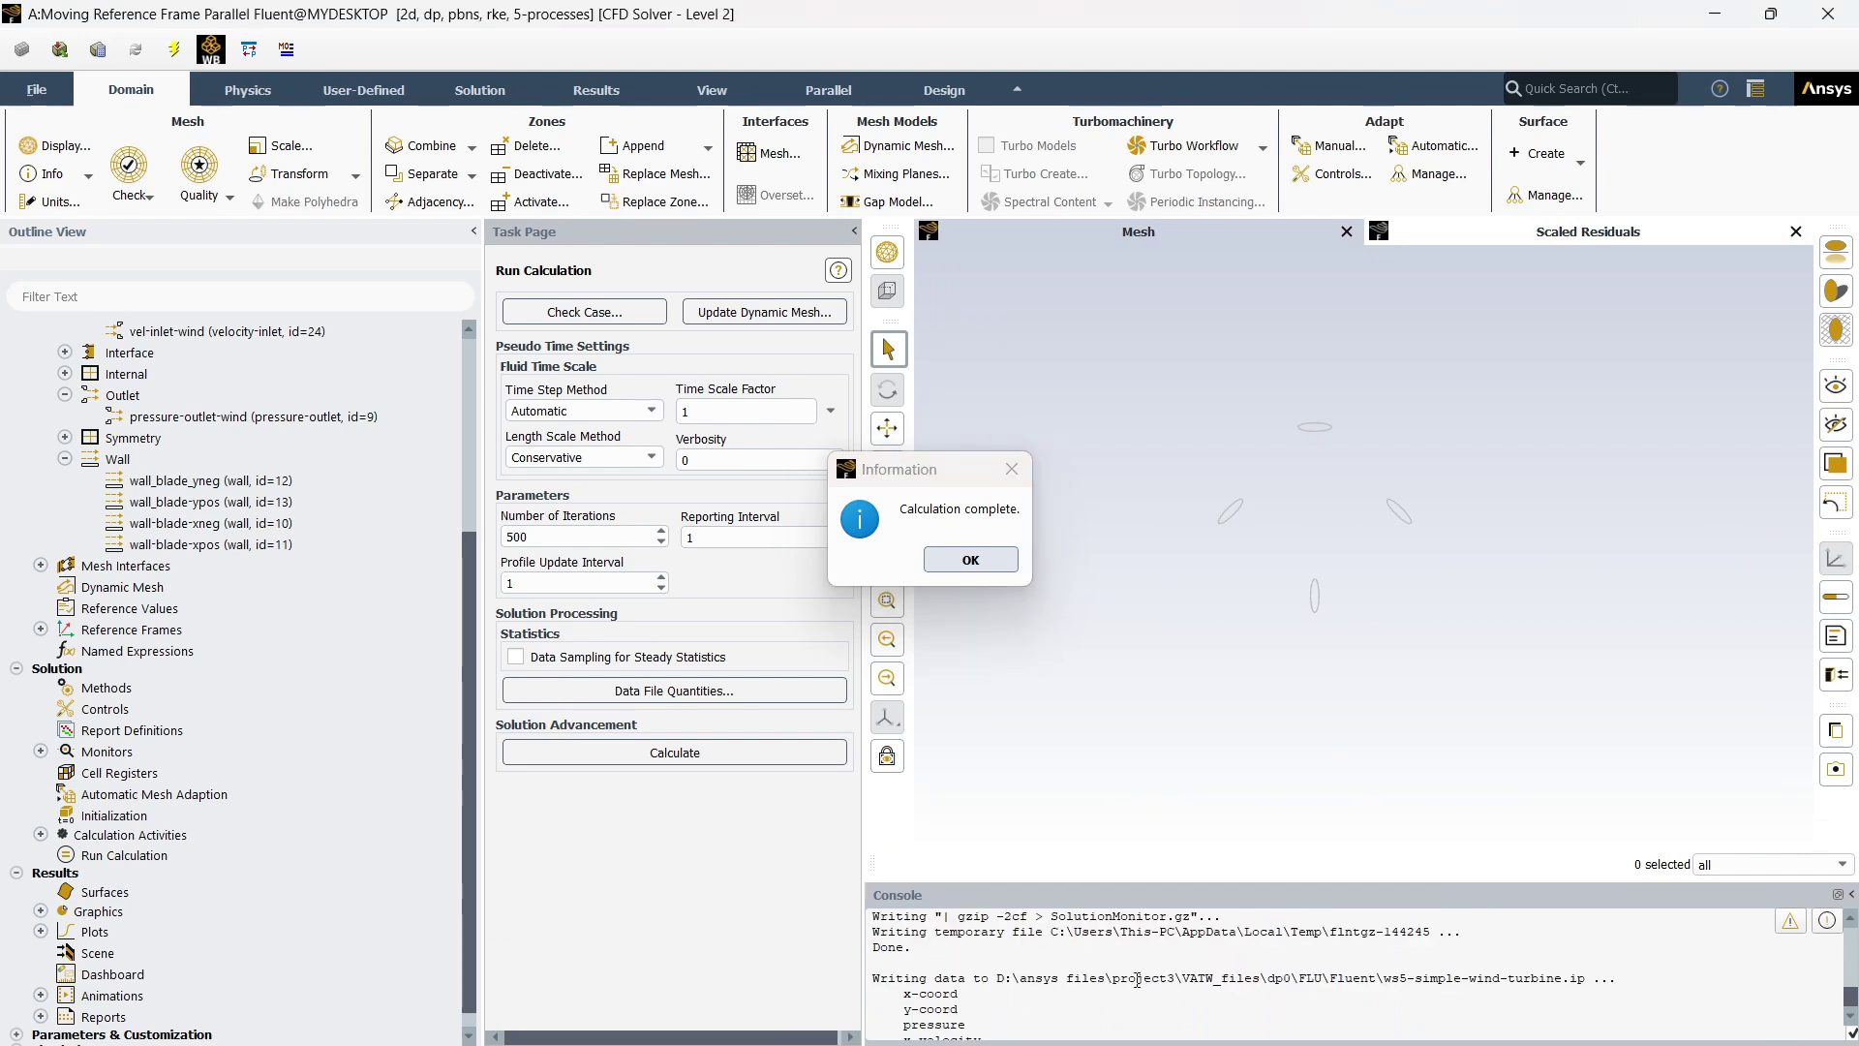
pyautogui.scroll(3, 1094, 1002)
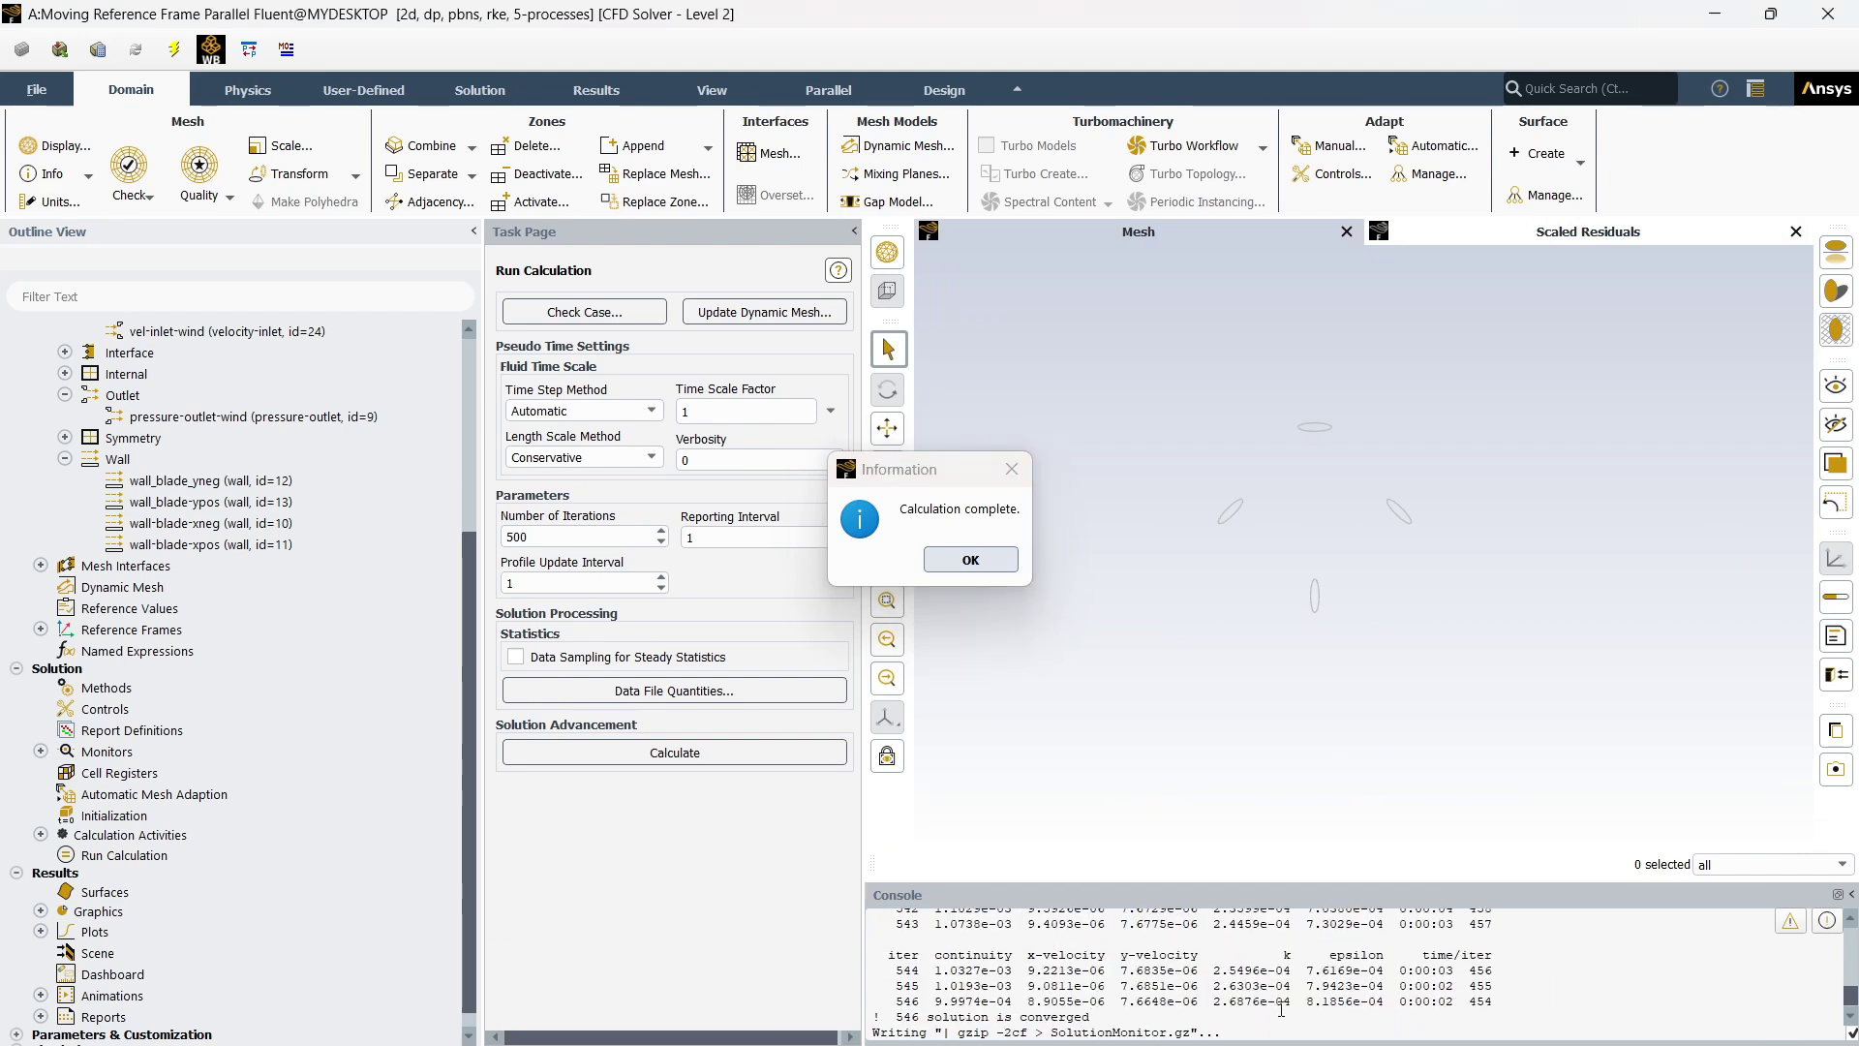
pyautogui.moveTo(1120, 1010); pyautogui.dragTo(927, 1020)
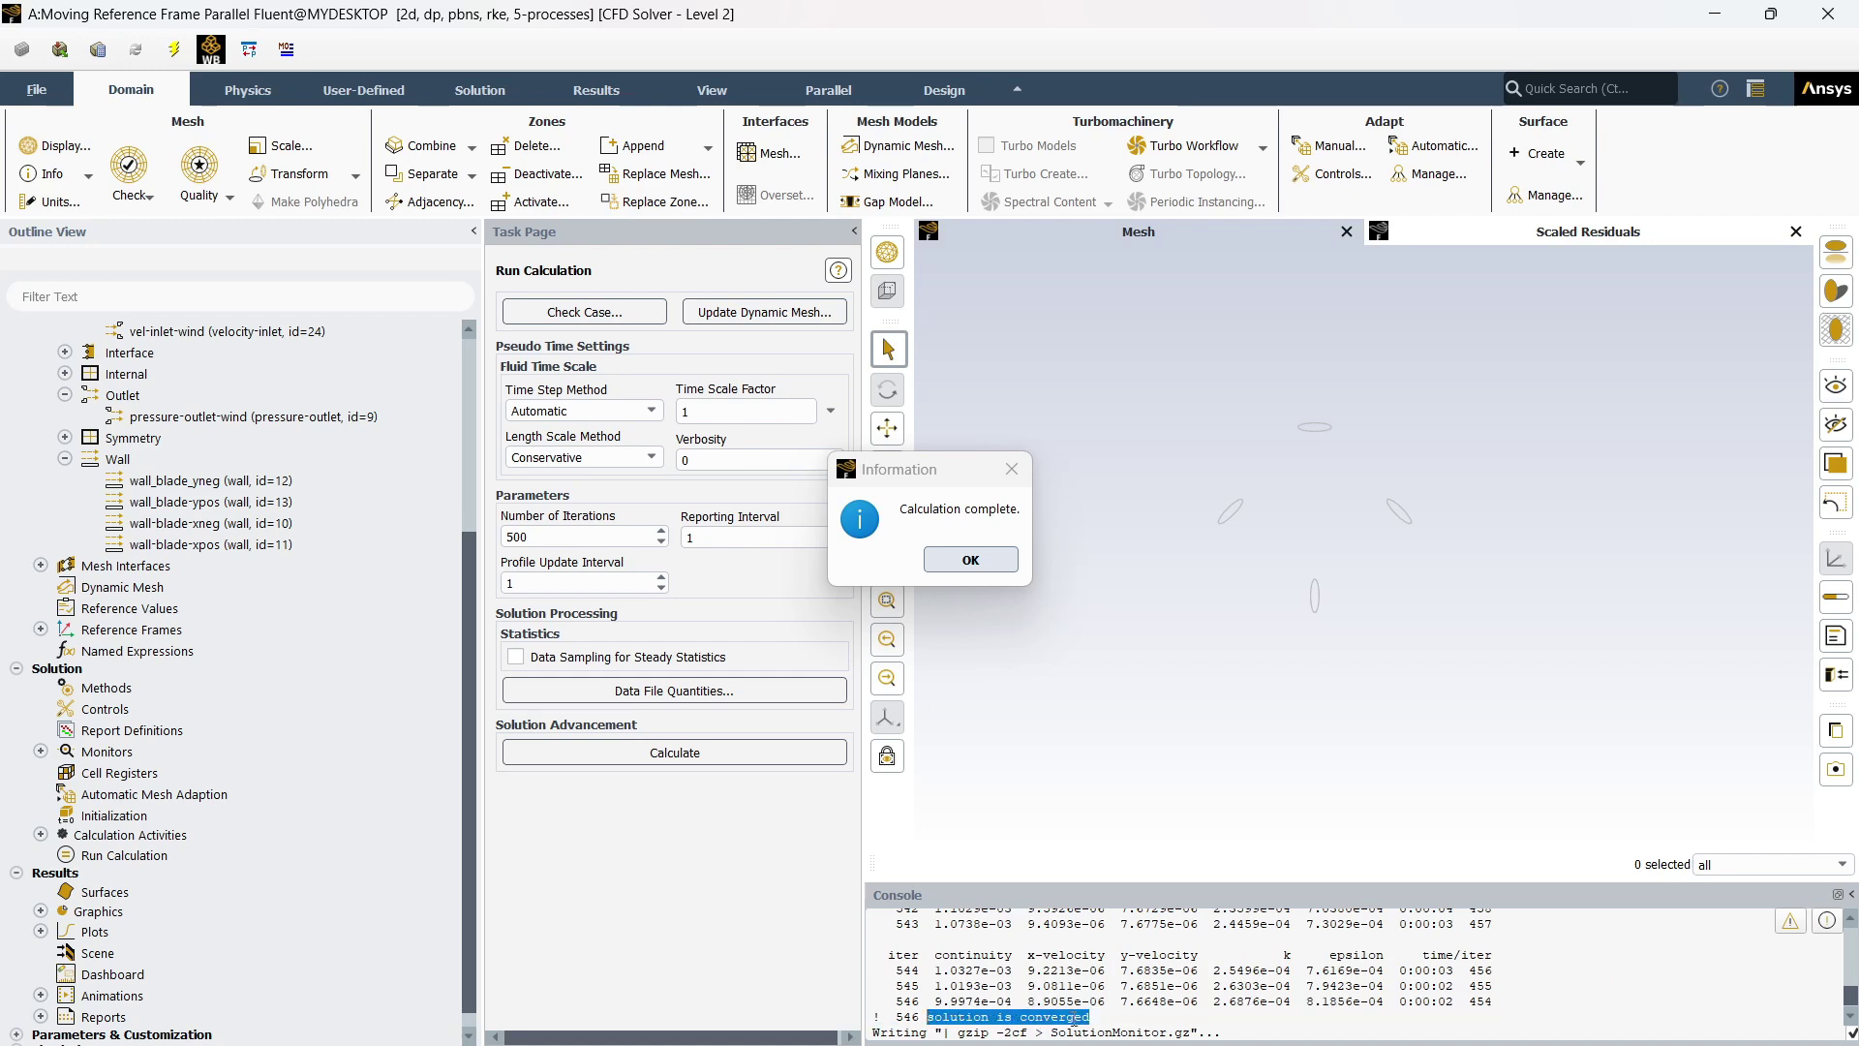
pyautogui.scroll(-3, 1162, 1008)
pyautogui.scroll(3, 1296, 993)
pyautogui.scroll(-3, 1171, 1023)
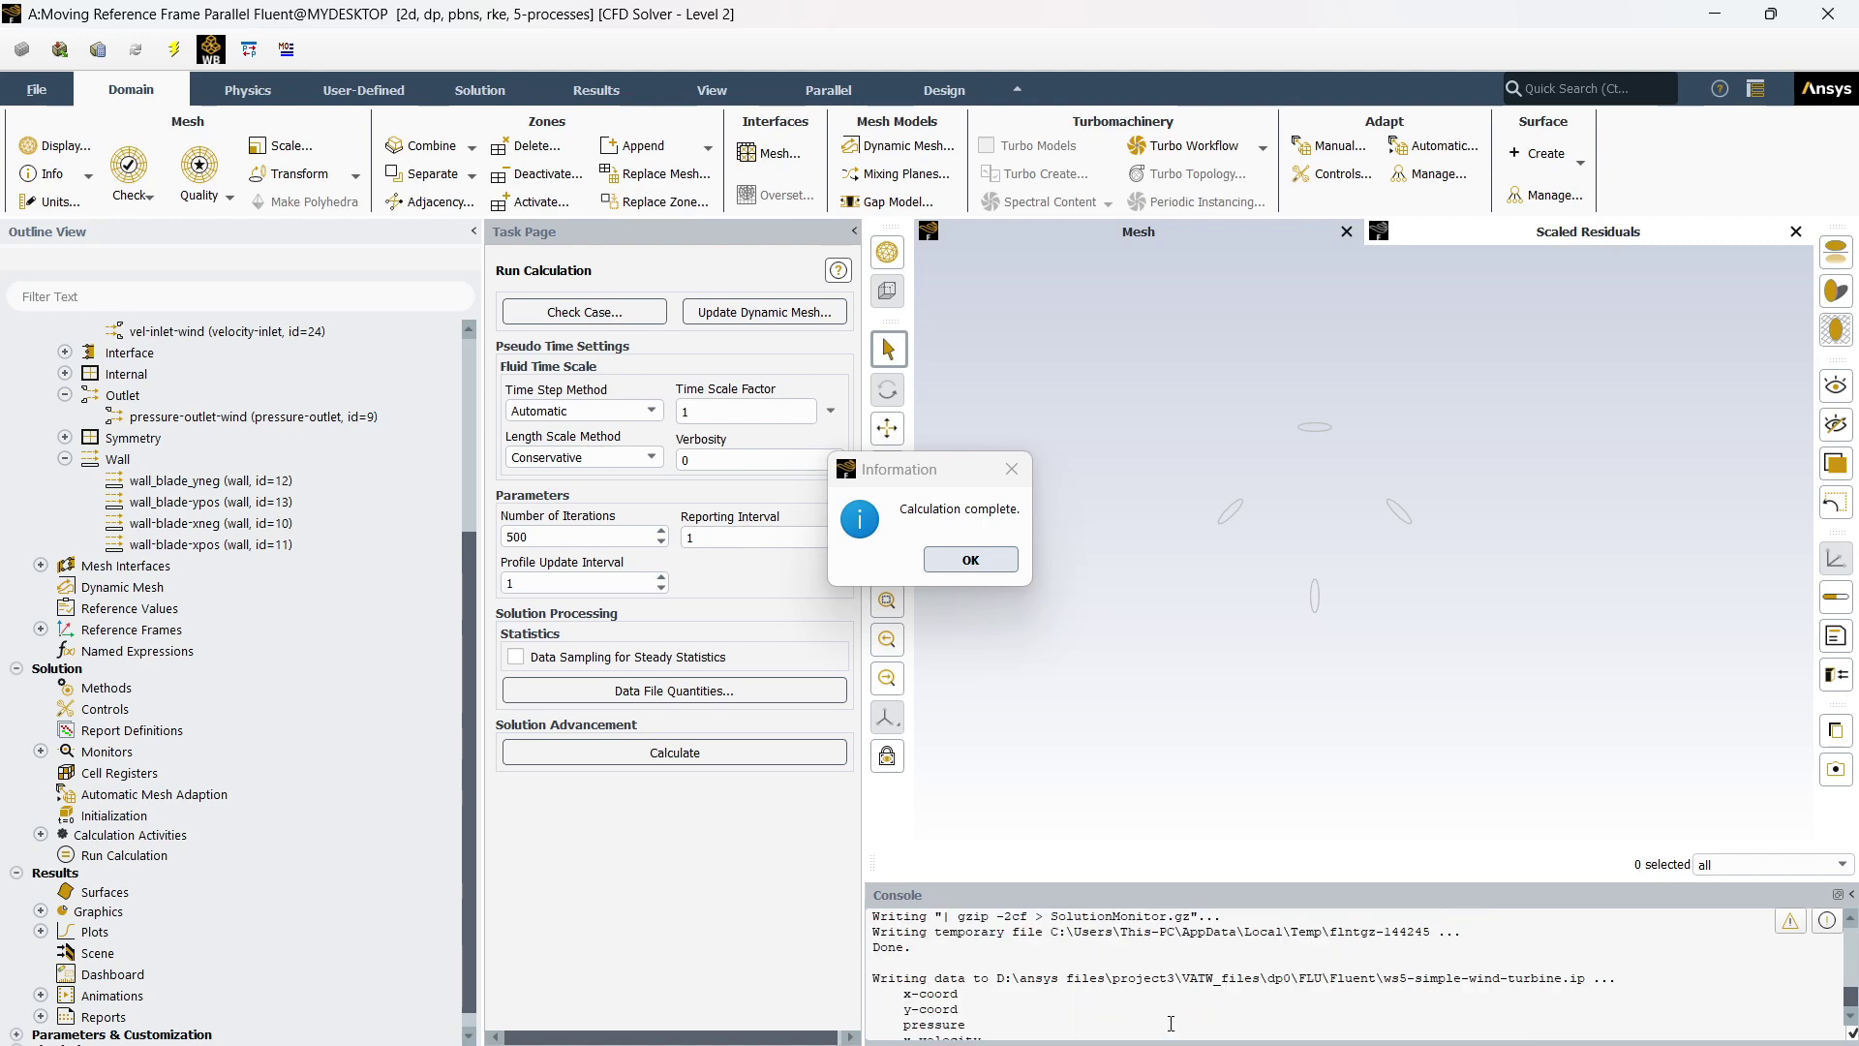
pyautogui.click(972, 560)
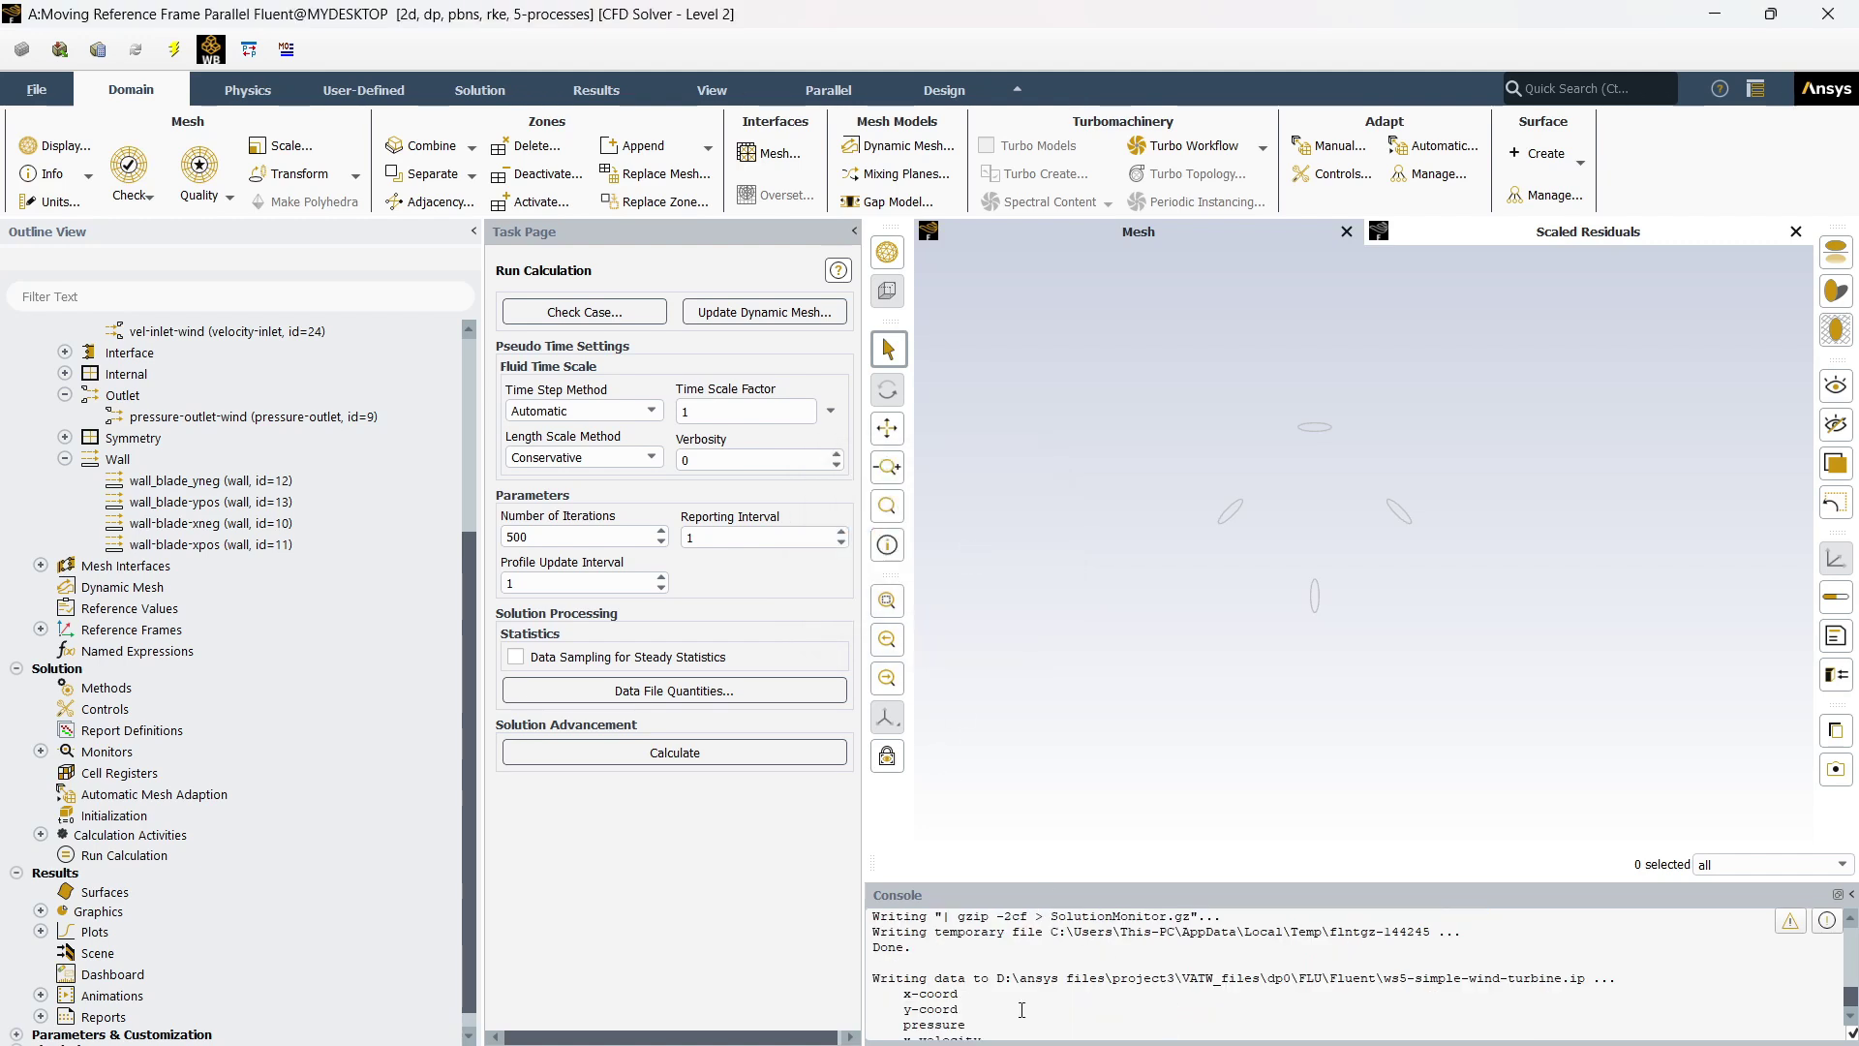
pyautogui.scroll(-3, 1018, 969)
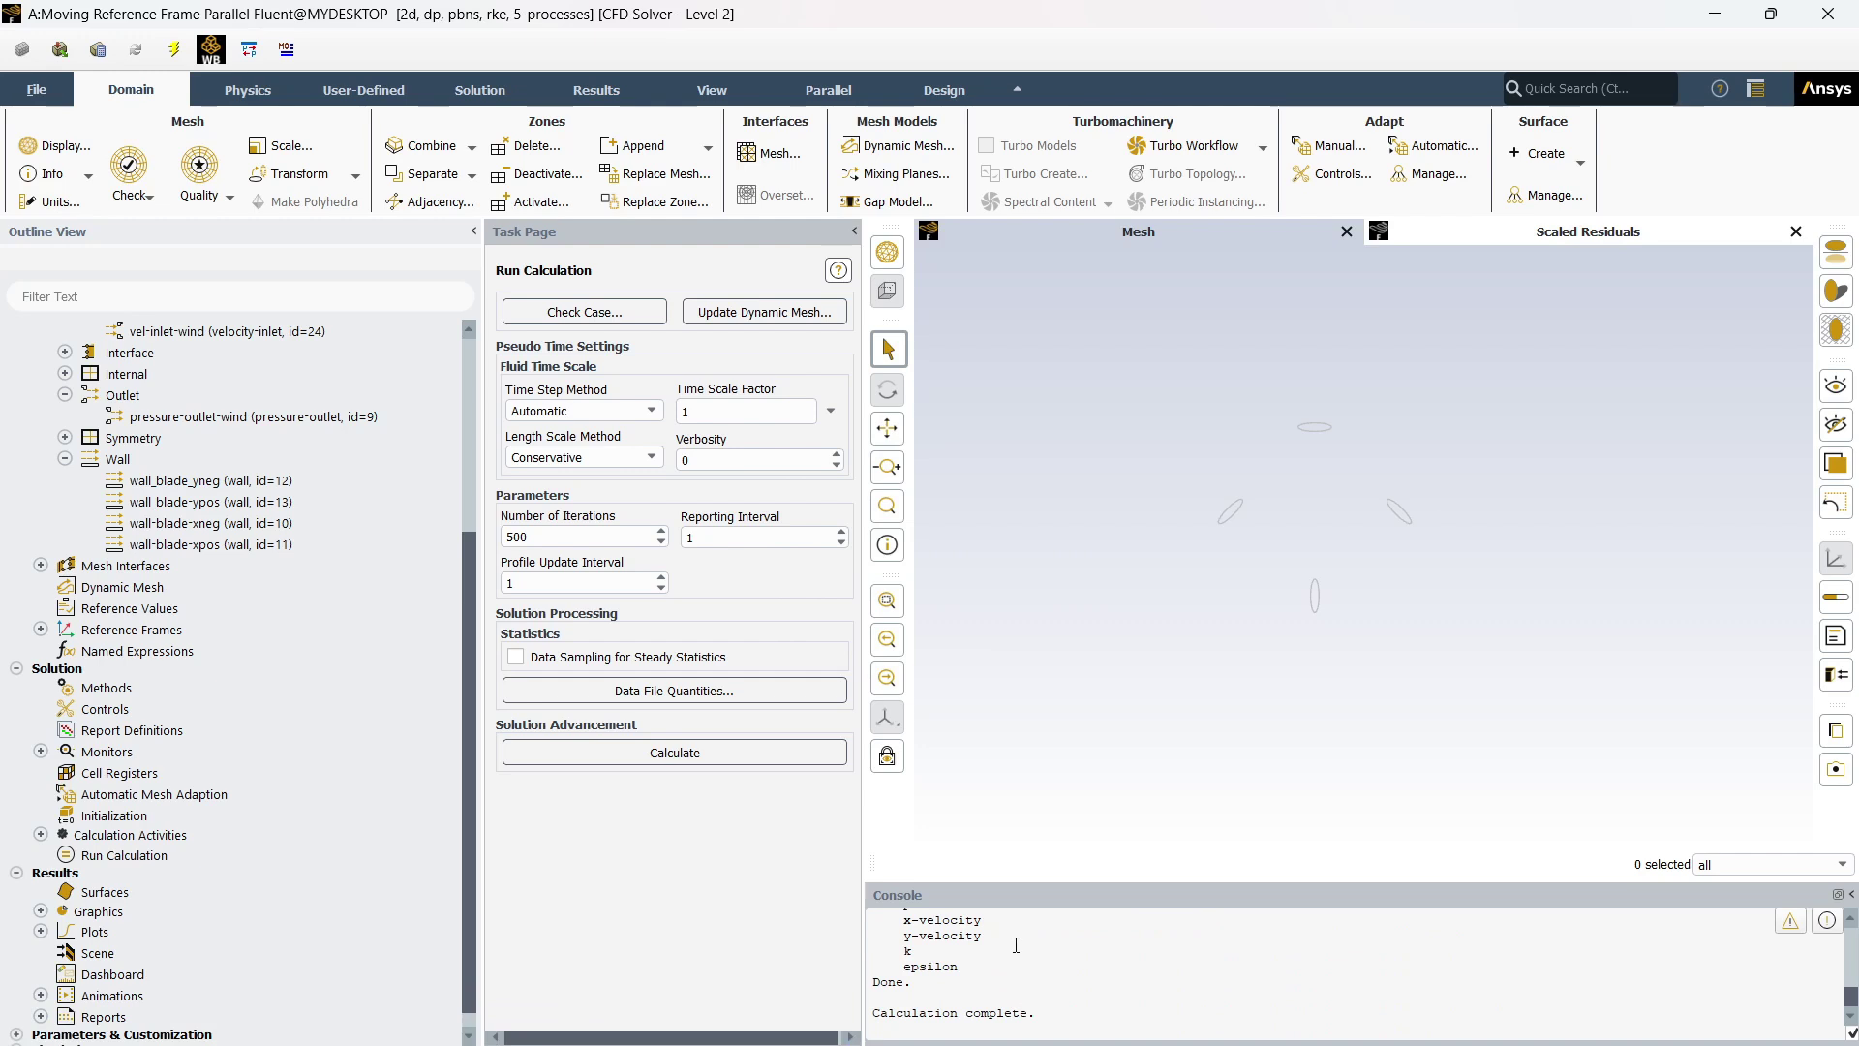